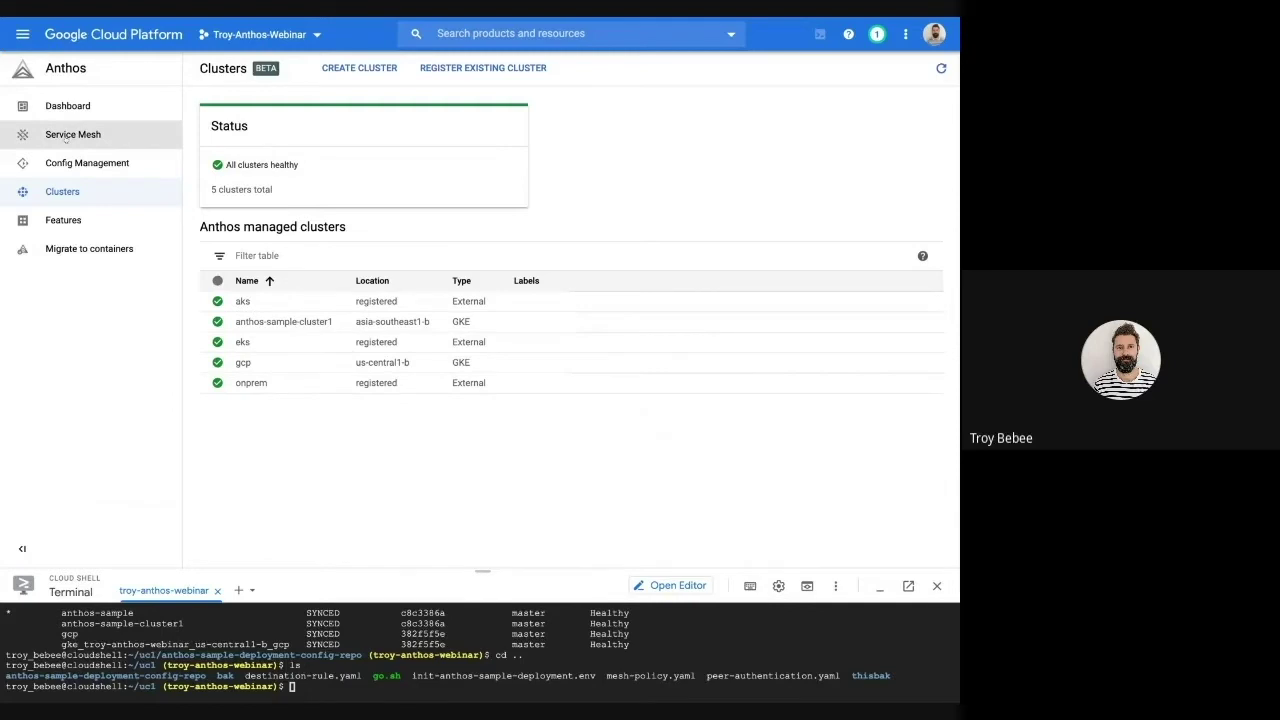
# - Examine the Service Mesh services list and the frontend service's overview, ending back at the services list
pyautogui.click(65, 138)
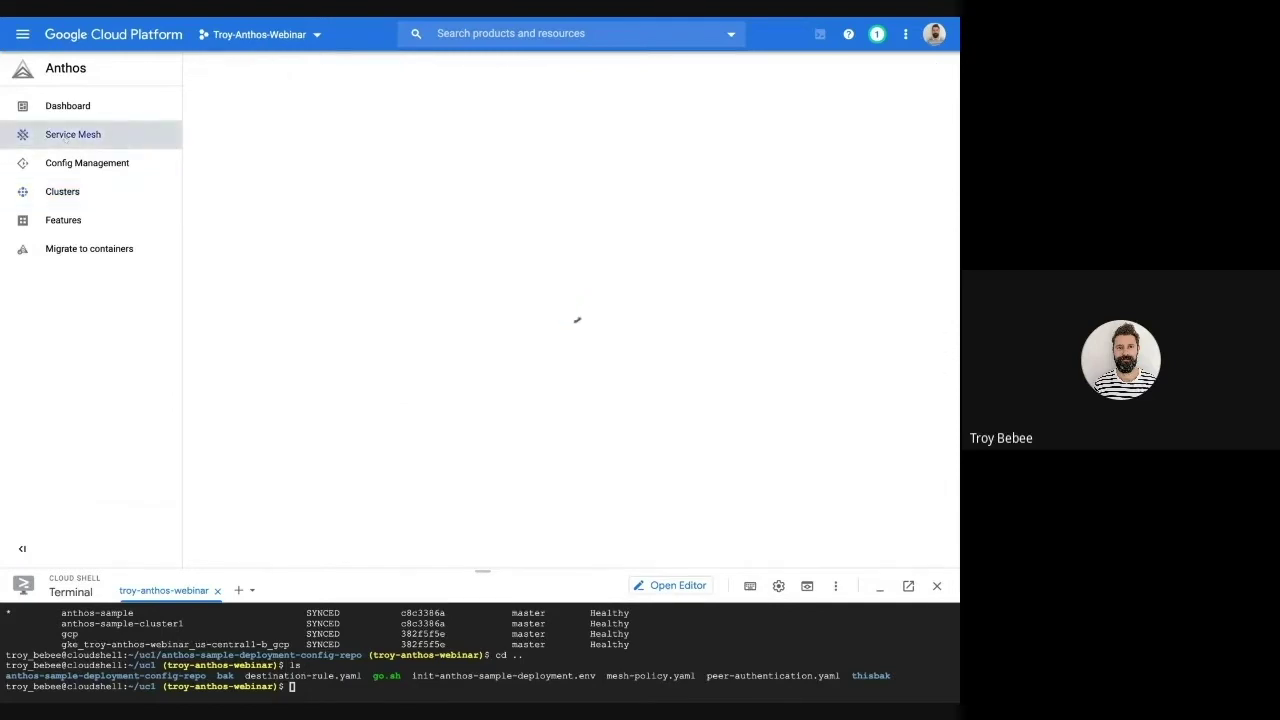
pyautogui.scroll(-2, 327, 385)
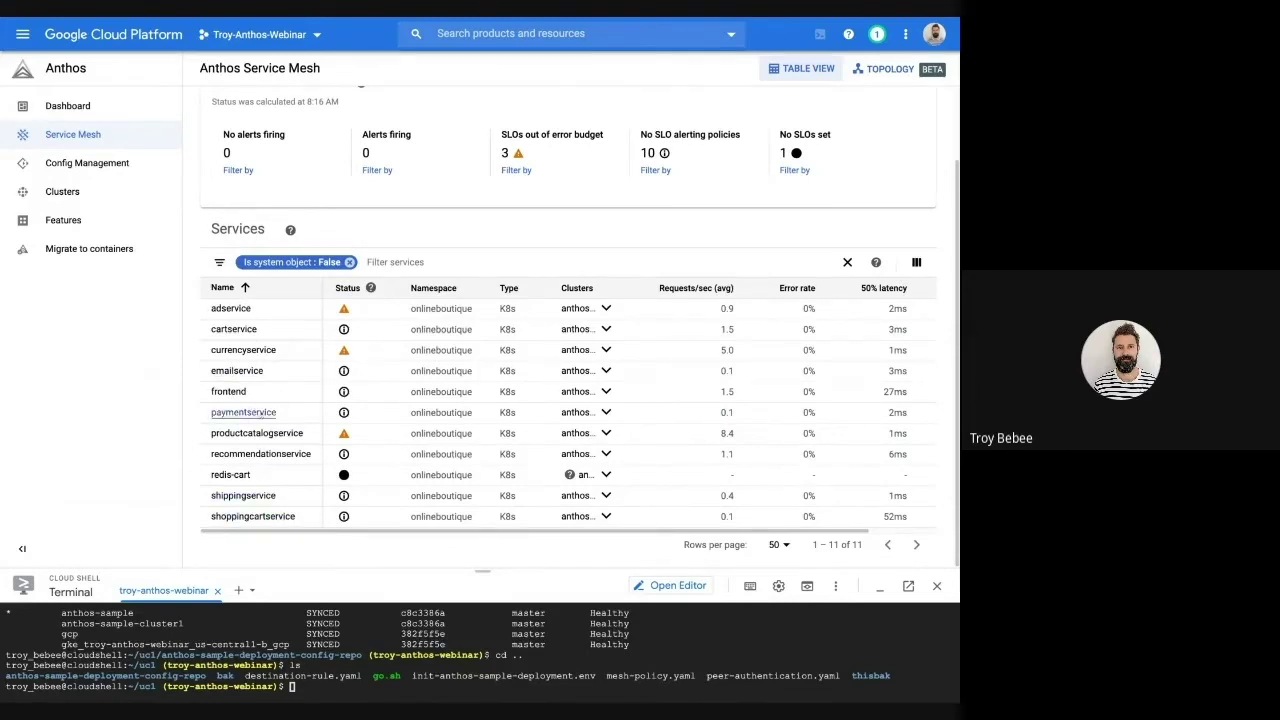
pyautogui.scroll(1, 262, 352)
pyautogui.scroll(1, 261, 357)
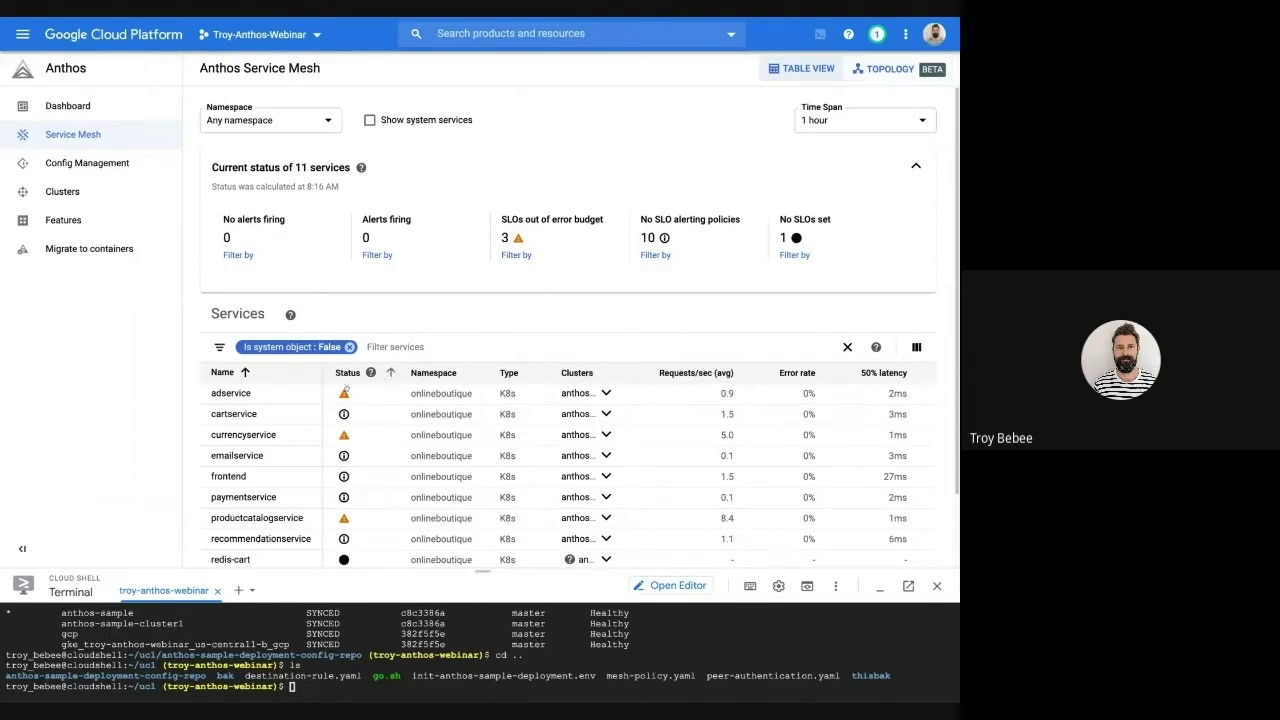
pyautogui.scroll(-1, 215, 408)
pyautogui.scroll(-1, 215, 408)
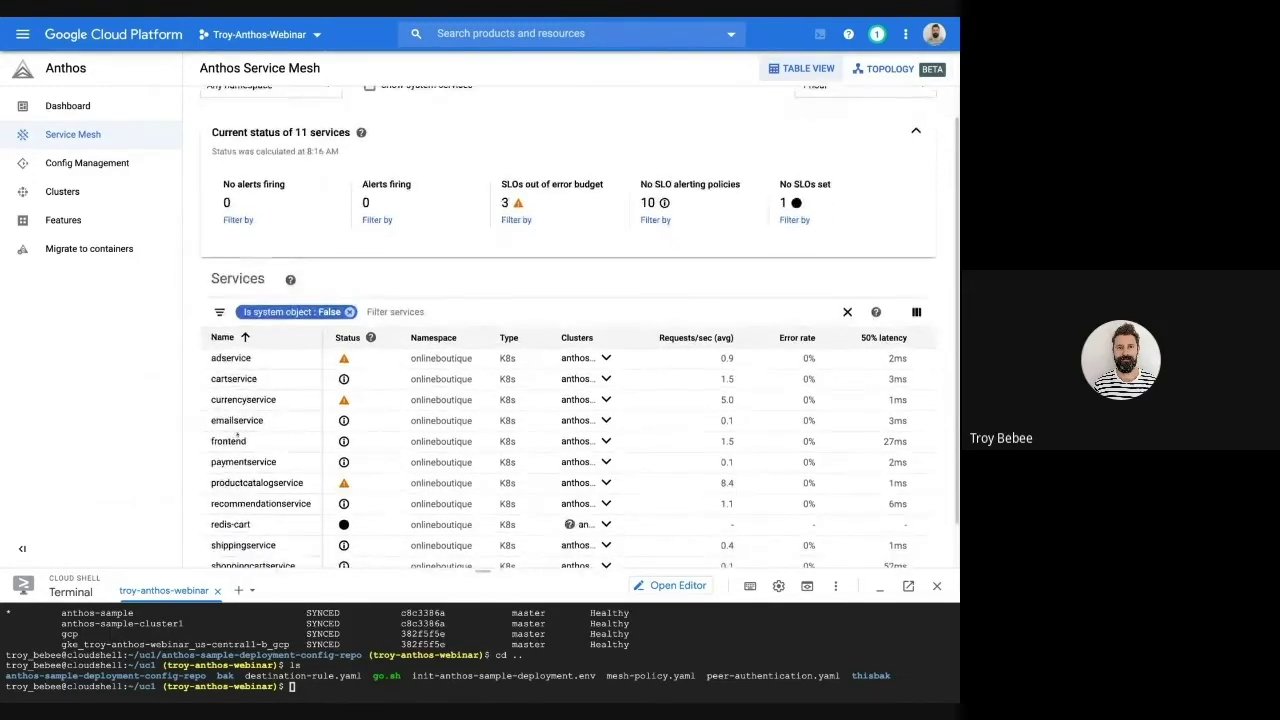
pyautogui.click(230, 442)
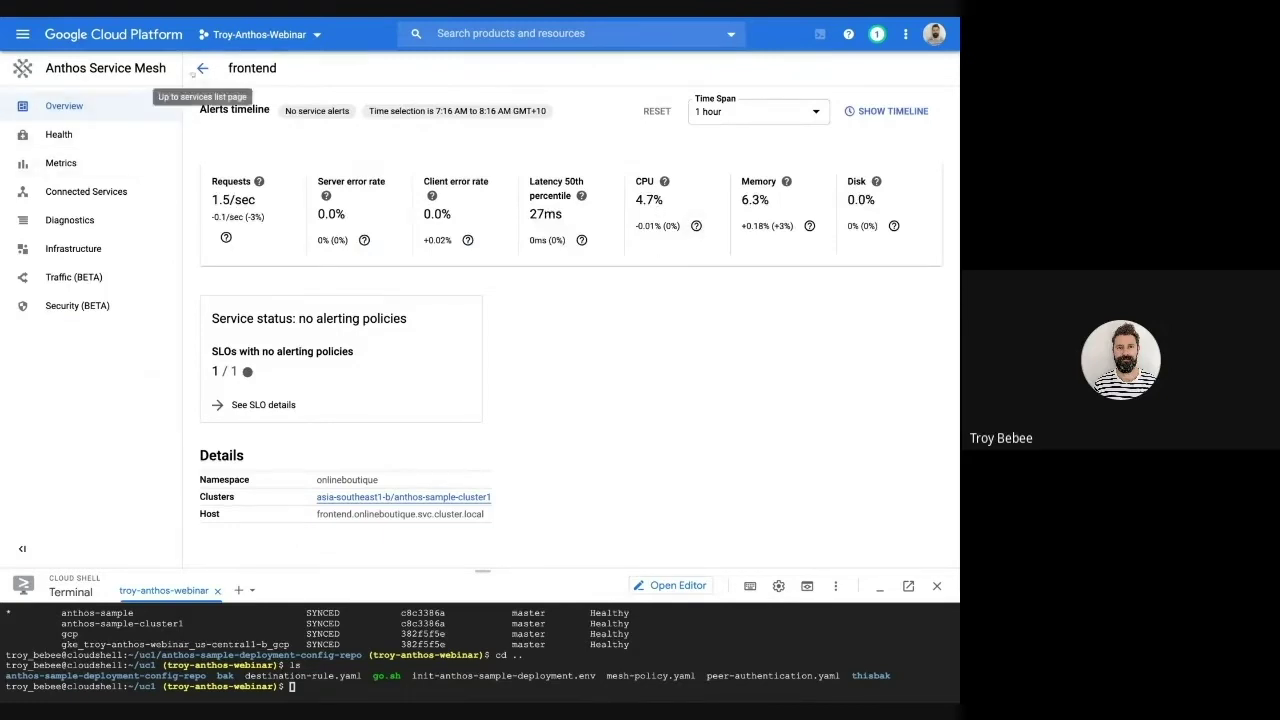
pyautogui.click(200, 68)
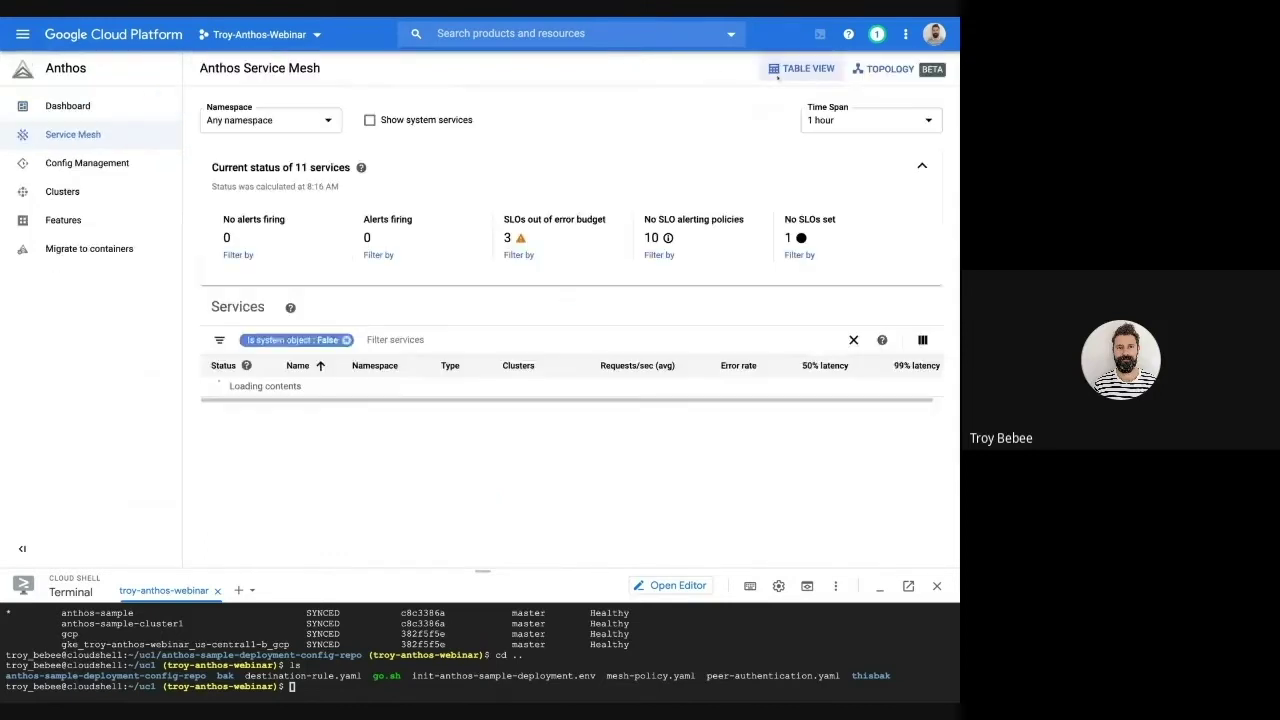
# - Show the mesh topology and spread the adservice, shippingservice, rightmost lower-row service and frontend workload nodes away from the central graph
pyautogui.click(862, 70)
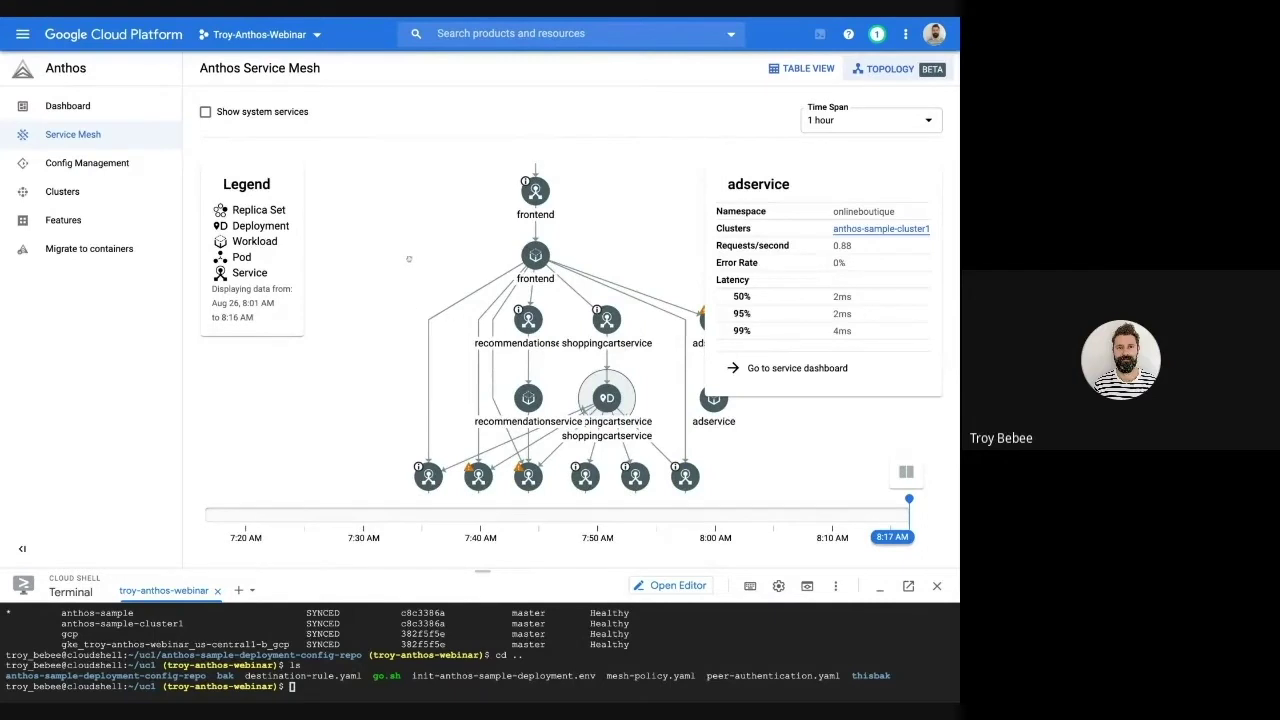
pyautogui.click(408, 259)
pyautogui.scroll(-2, 409, 280)
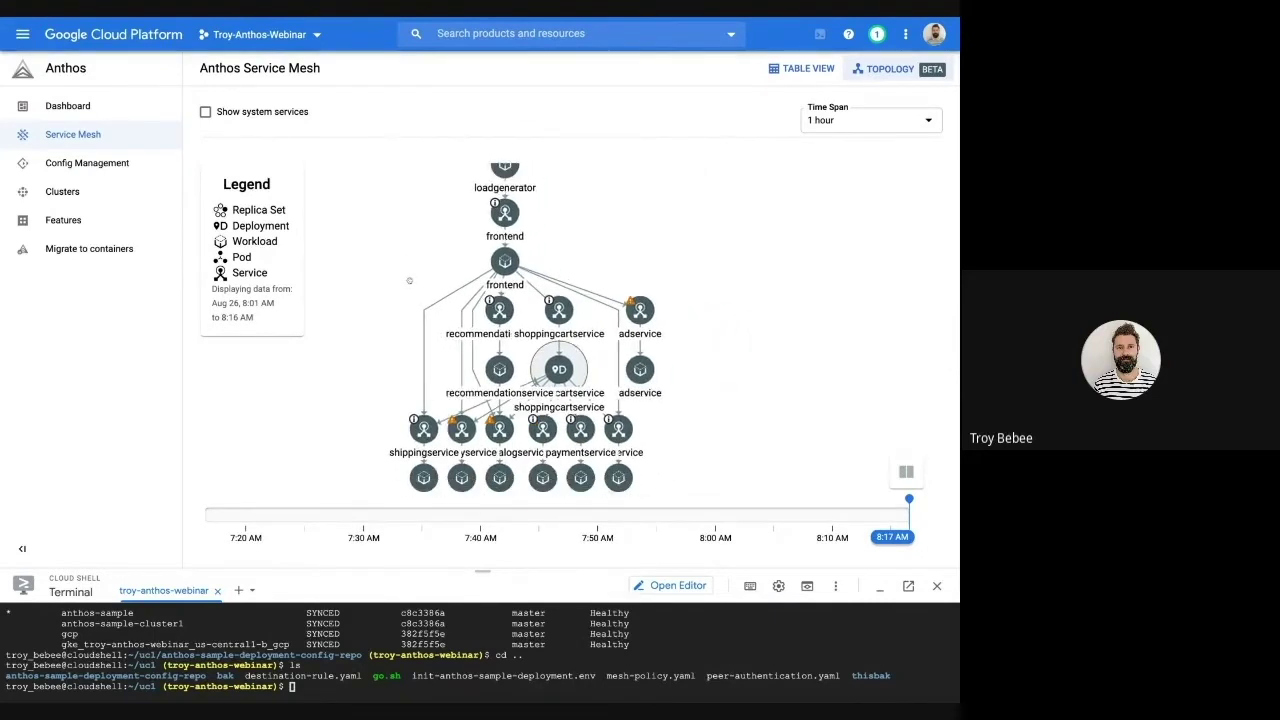
pyautogui.moveTo(641, 311); pyautogui.dragTo(864, 311)
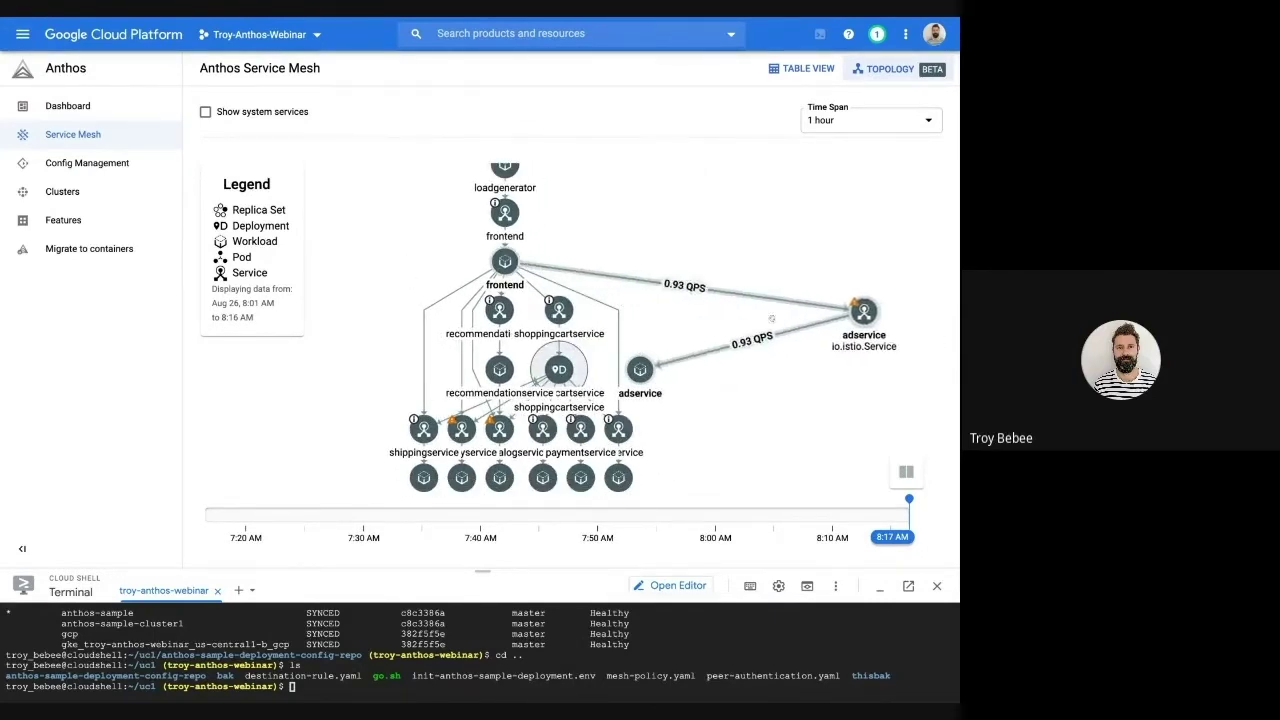
pyautogui.moveTo(618, 428); pyautogui.dragTo(793, 474)
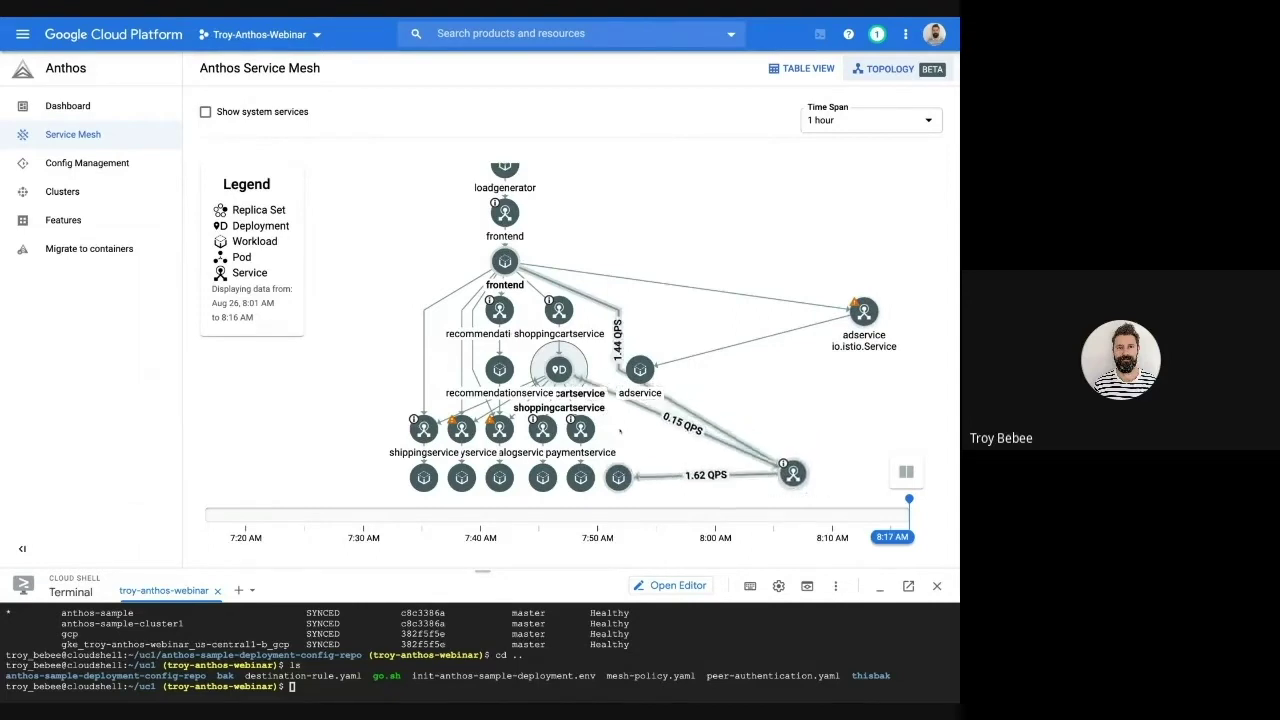
pyautogui.click(864, 318)
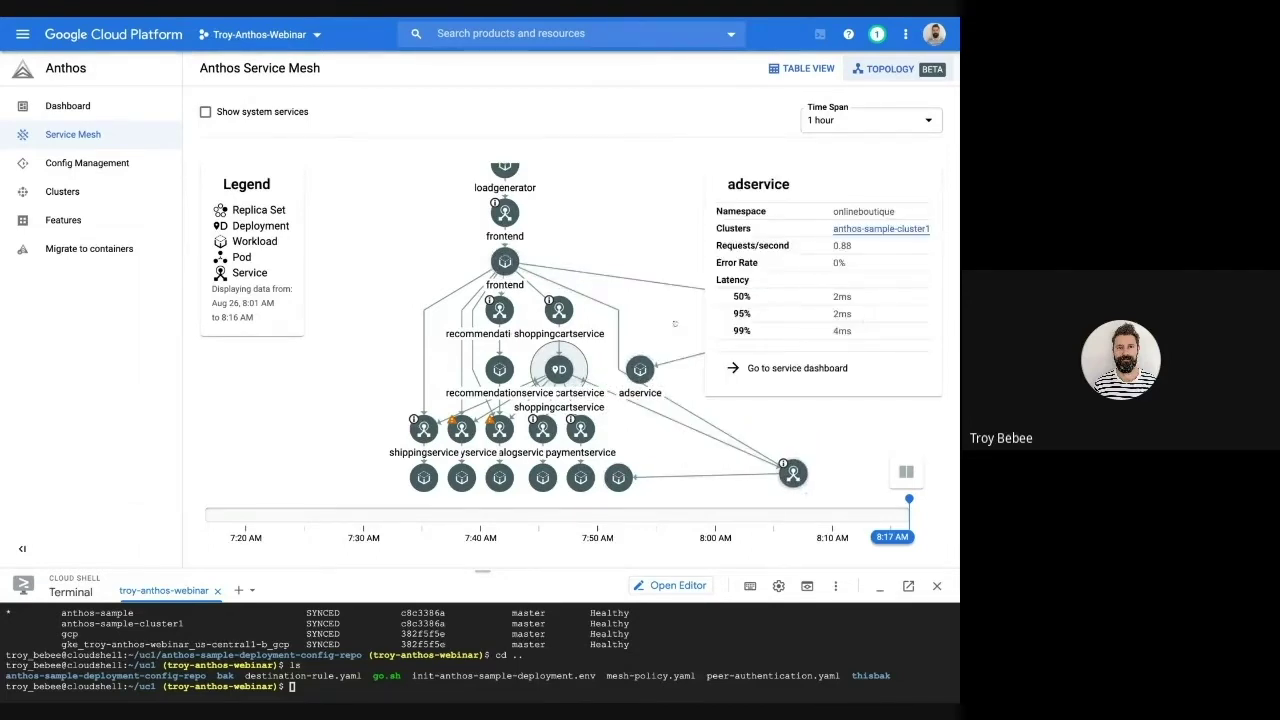
pyautogui.moveTo(430, 428); pyautogui.dragTo(263, 424)
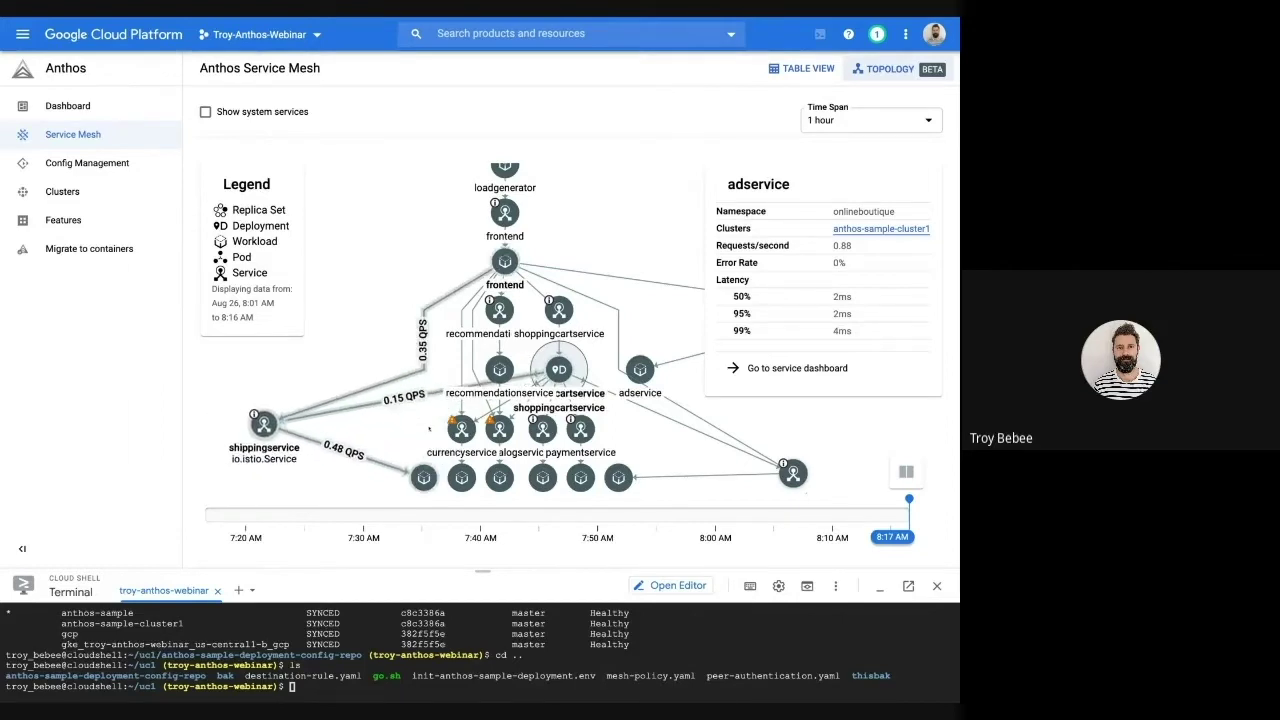
pyautogui.moveTo(504, 261); pyautogui.dragTo(677, 208)
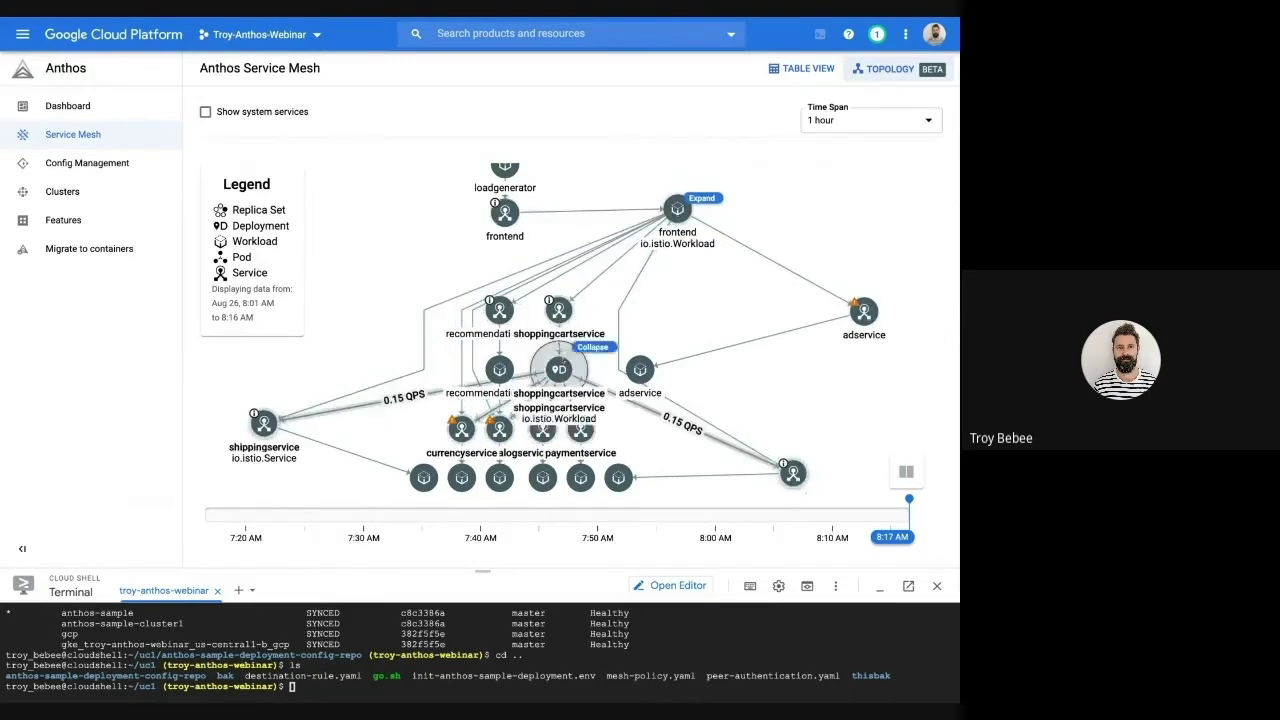
# - Try to collapse the expanded shoppingcartservice deployment in the topology graph
pyautogui.click(592, 347)
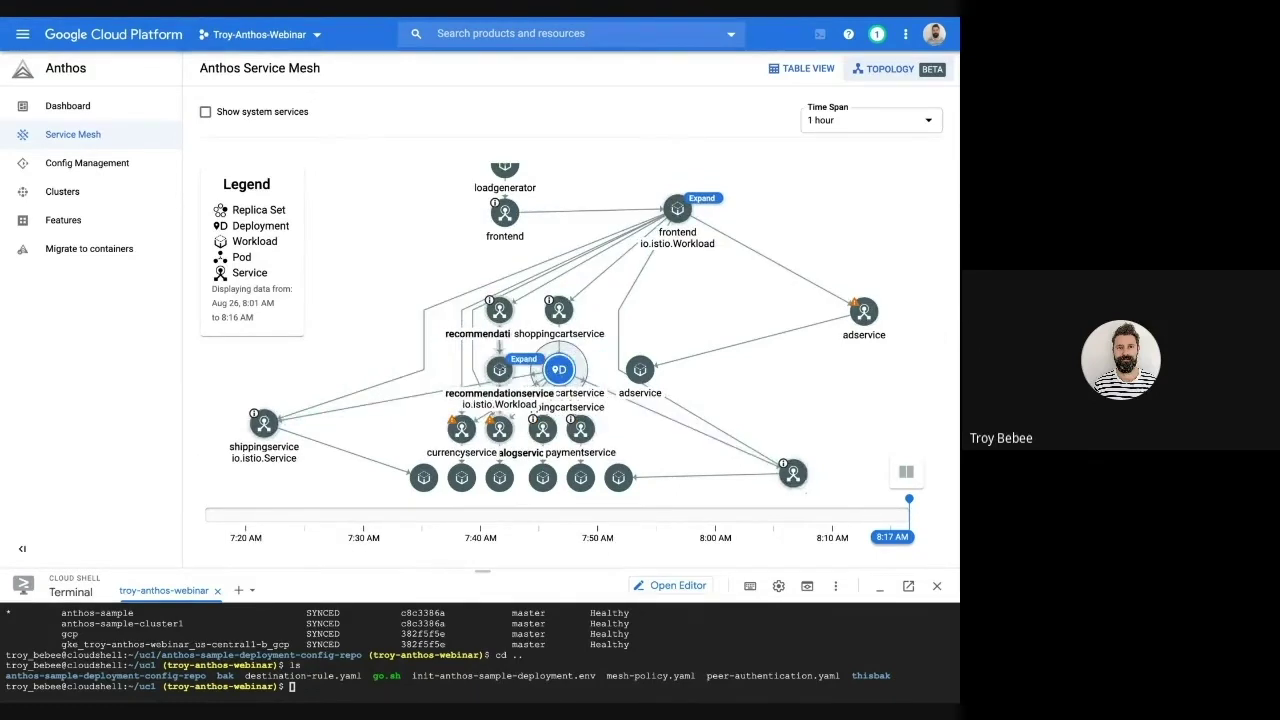
pyautogui.click(583, 358)
pyautogui.click(593, 347)
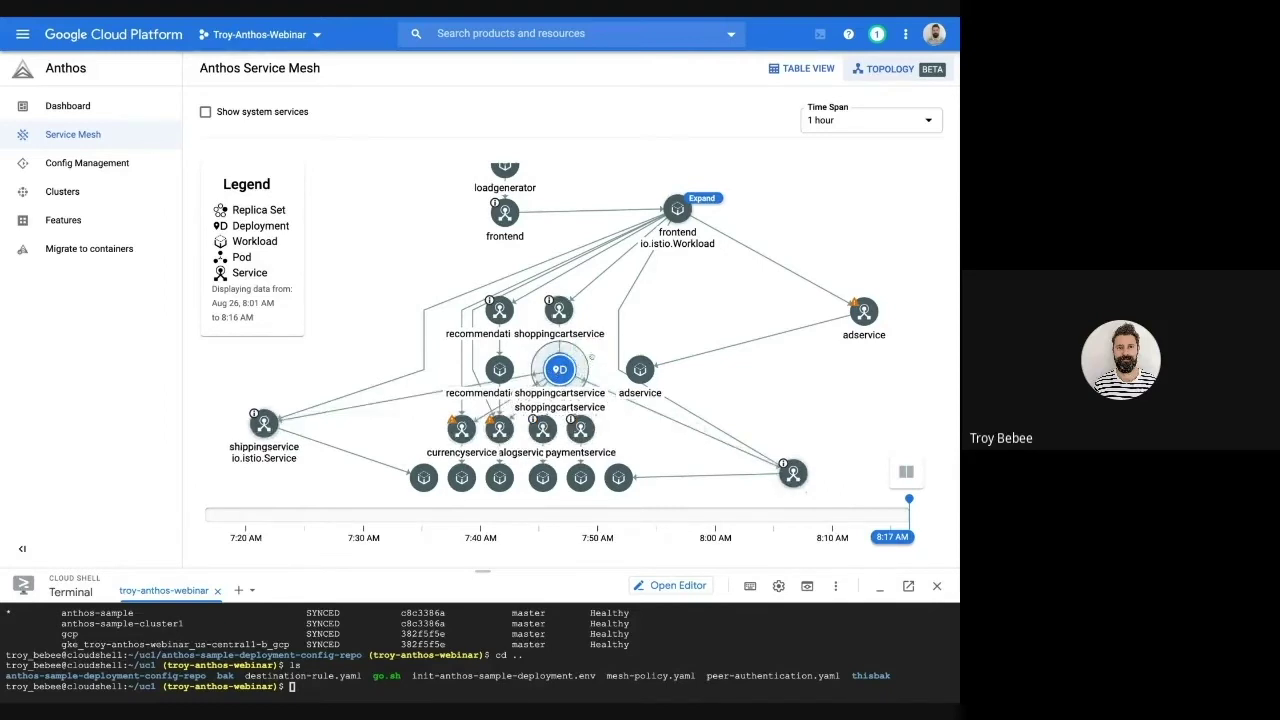
# - Go from the adservice node to its service dashboard and review the SLO status and service details
pyautogui.moveTo(861, 317)
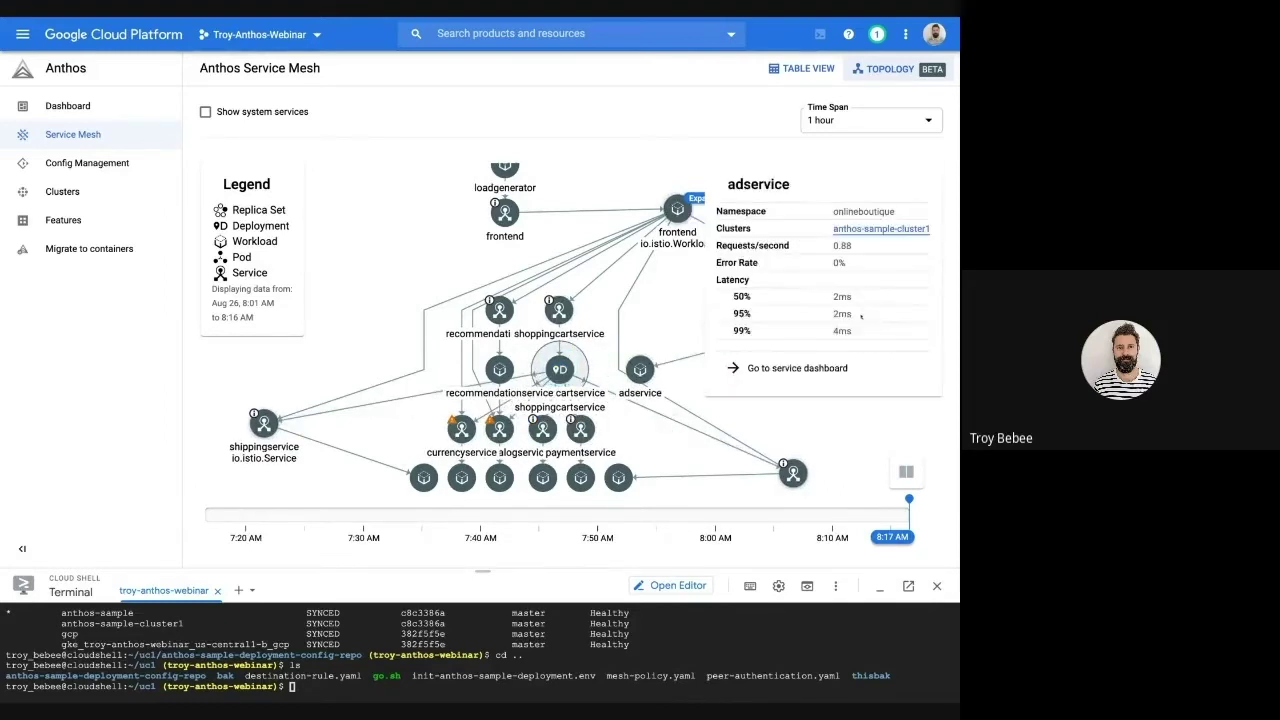
pyautogui.click(803, 368)
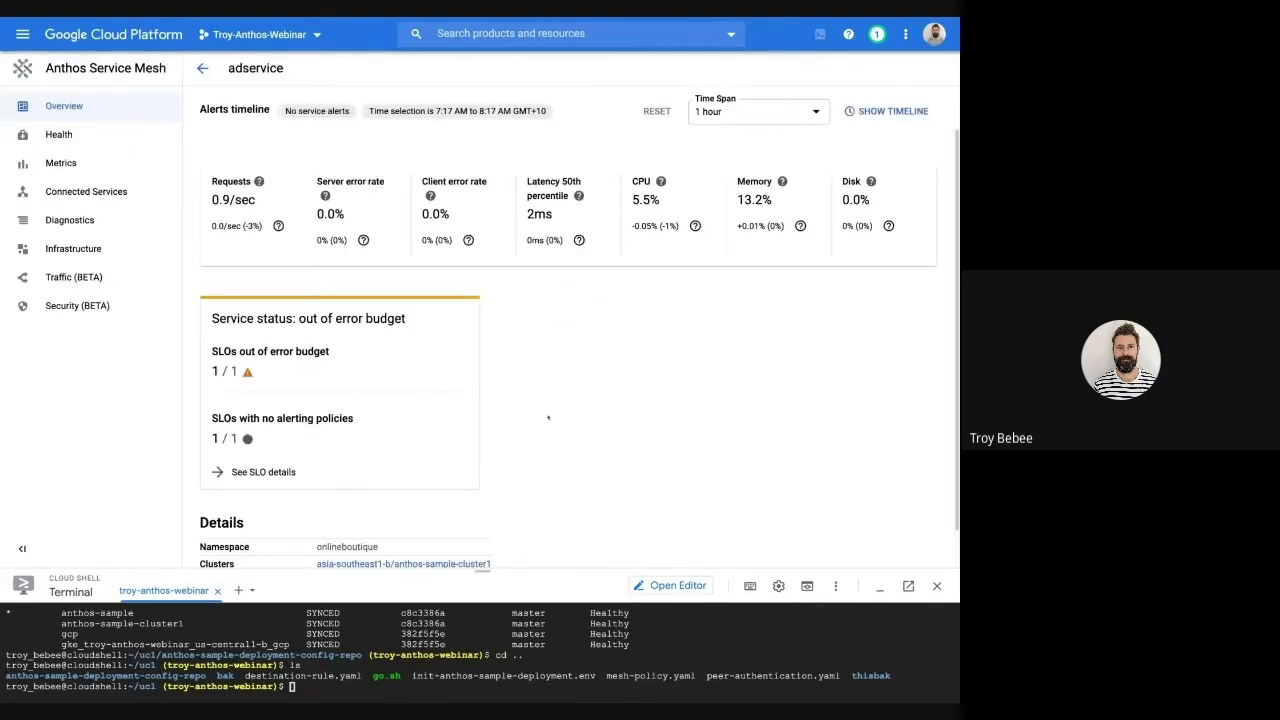
pyautogui.scroll(-1, 548, 418)
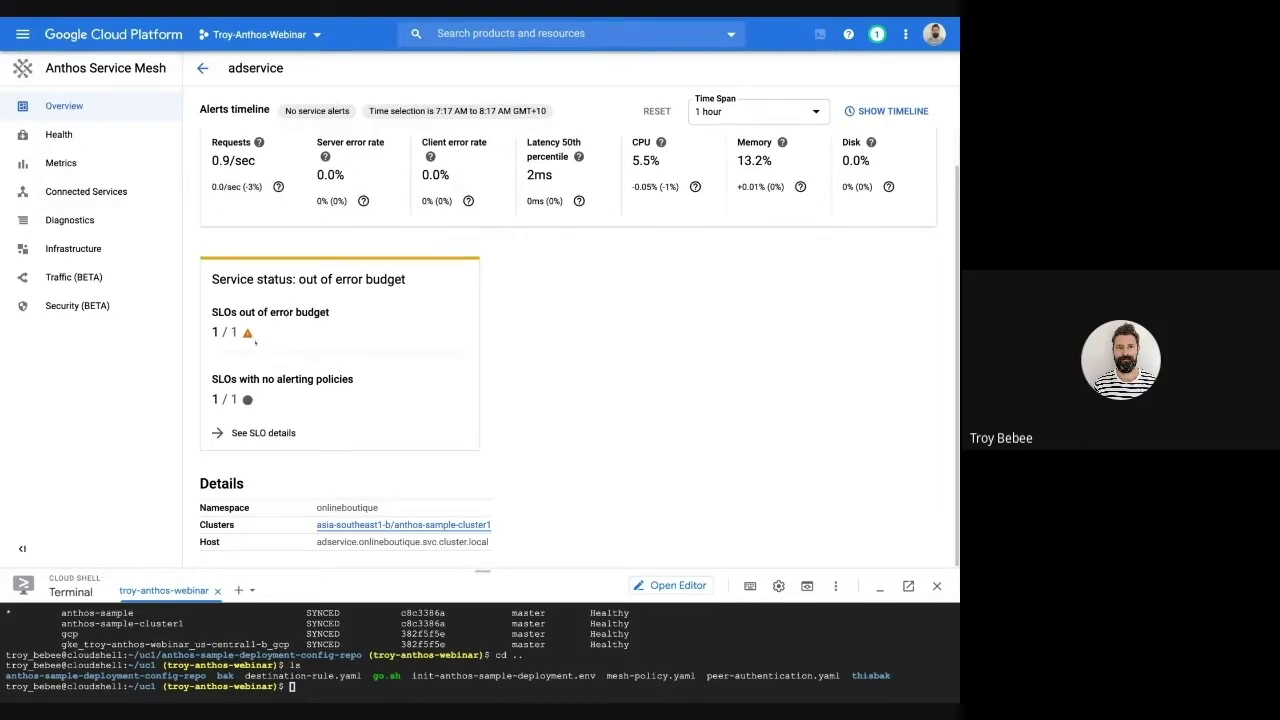
# - Expand adservice's 99% latency SLO on its Health page and narrow the service level indicator chart to 7:39–7:55 AM
pyautogui.click(94, 141)
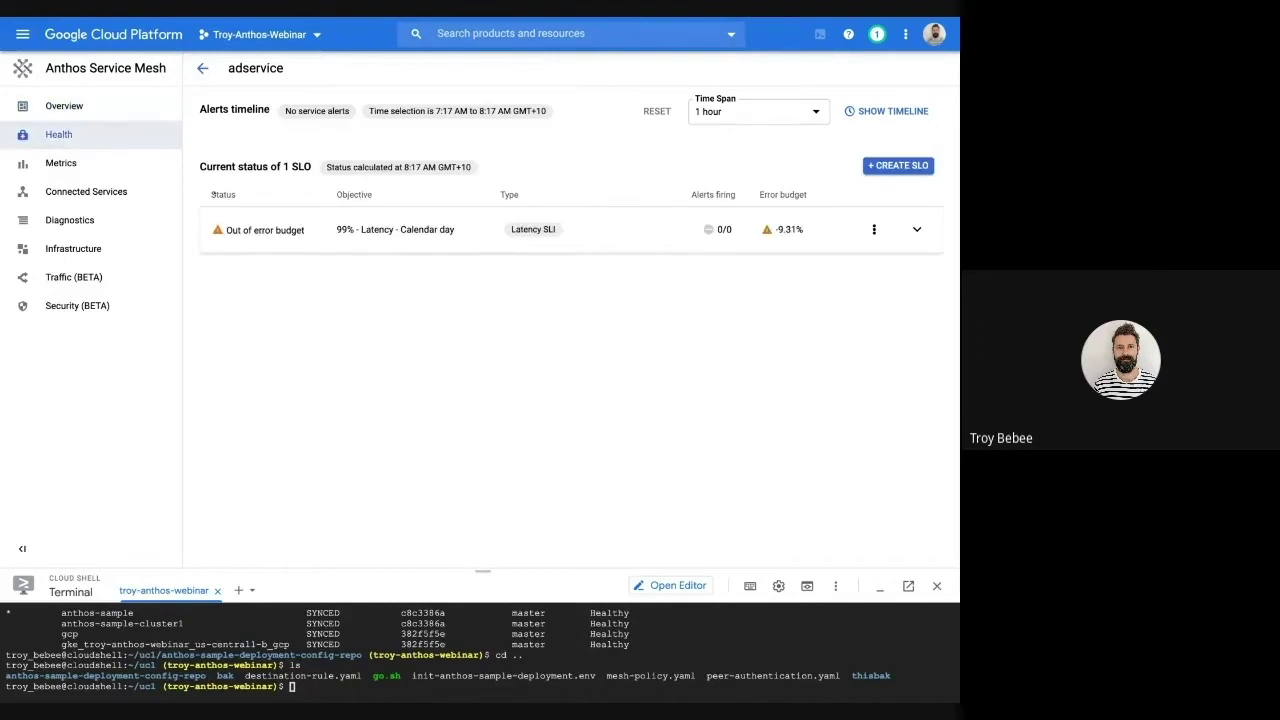
pyautogui.click(252, 231)
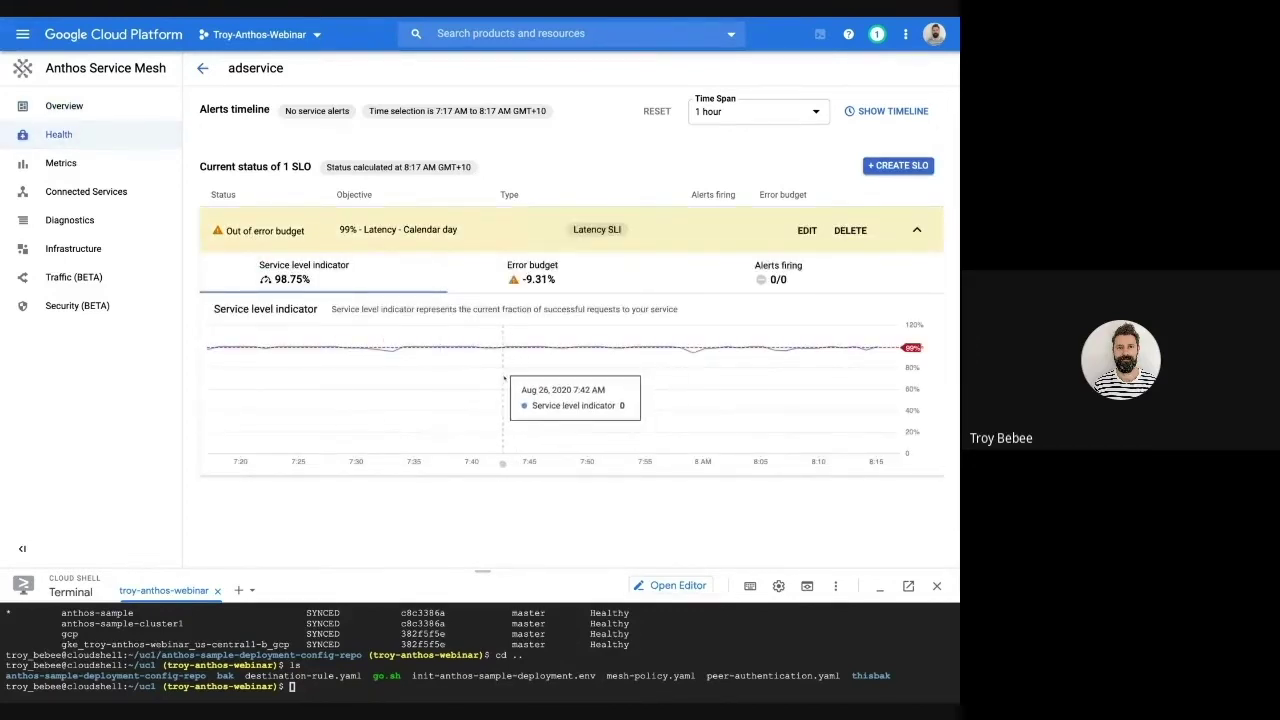
pyautogui.moveTo(466, 378); pyautogui.dragTo(653, 381)
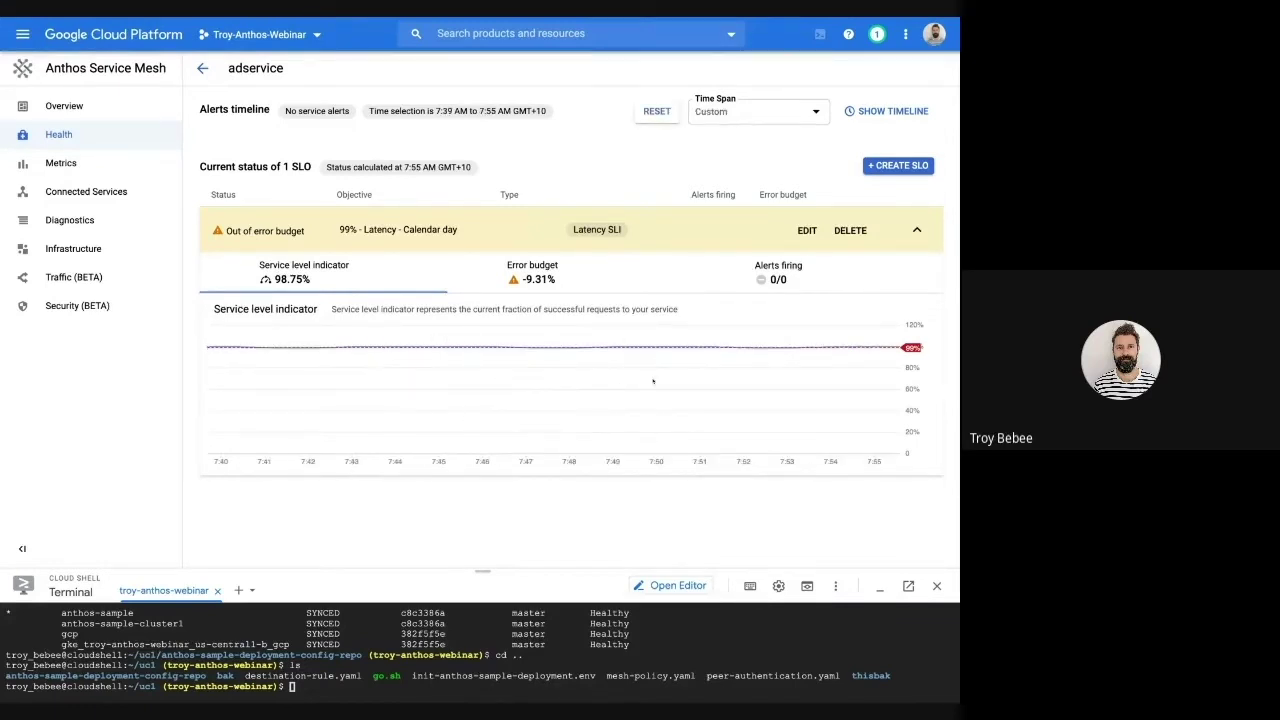
# - Review adservice's requests per second, error rate and latency charts in its metrics
pyautogui.click(62, 163)
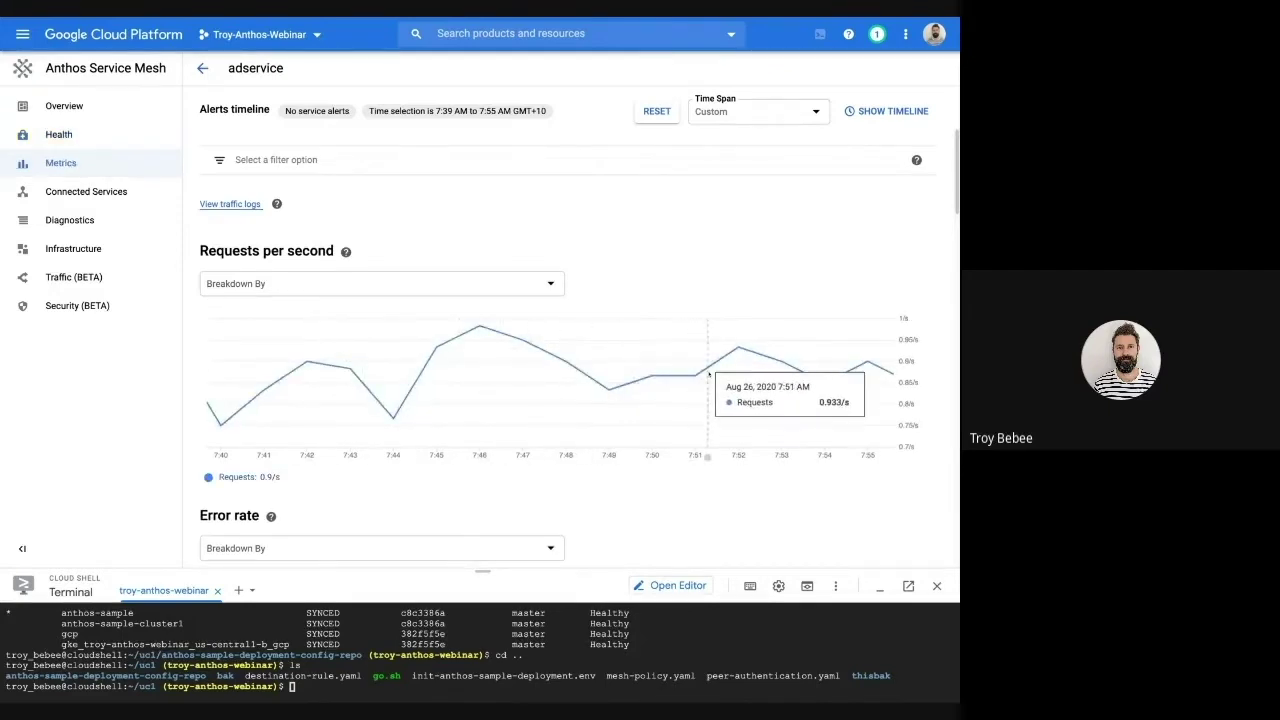
pyautogui.scroll(-1, 673, 379)
pyautogui.scroll(-1, 673, 379)
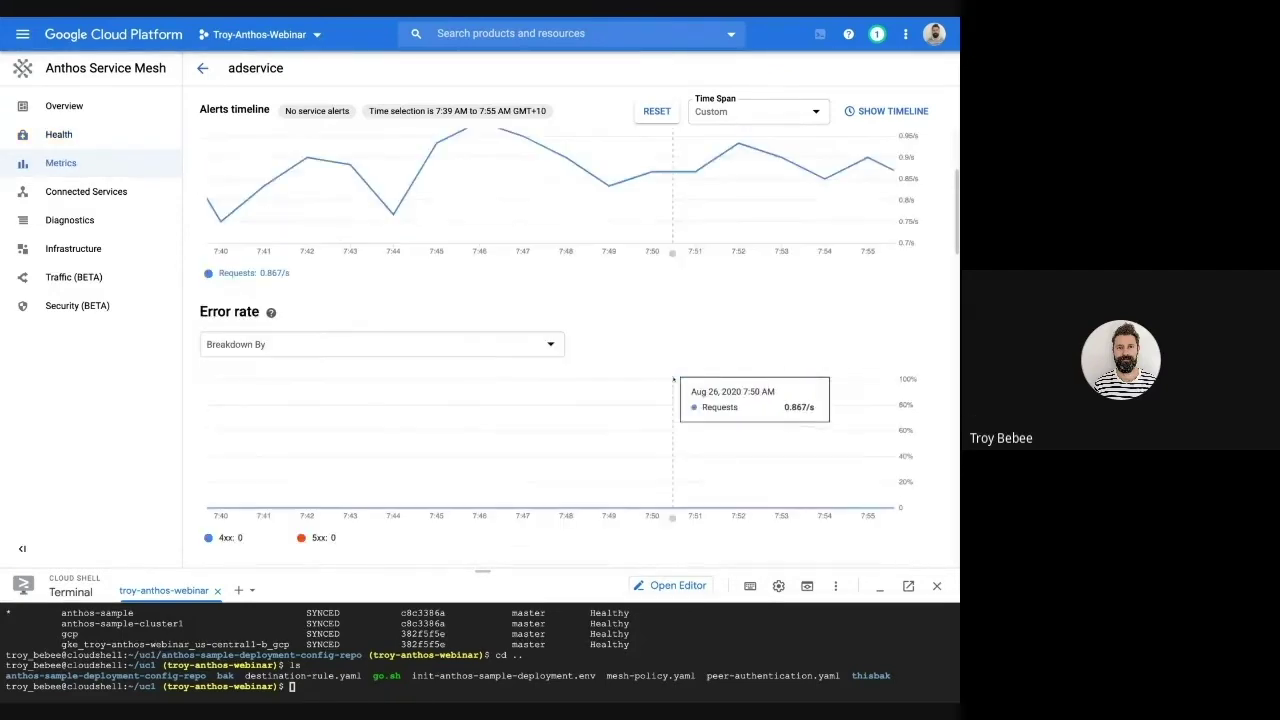
pyautogui.scroll(-3, 381, 483)
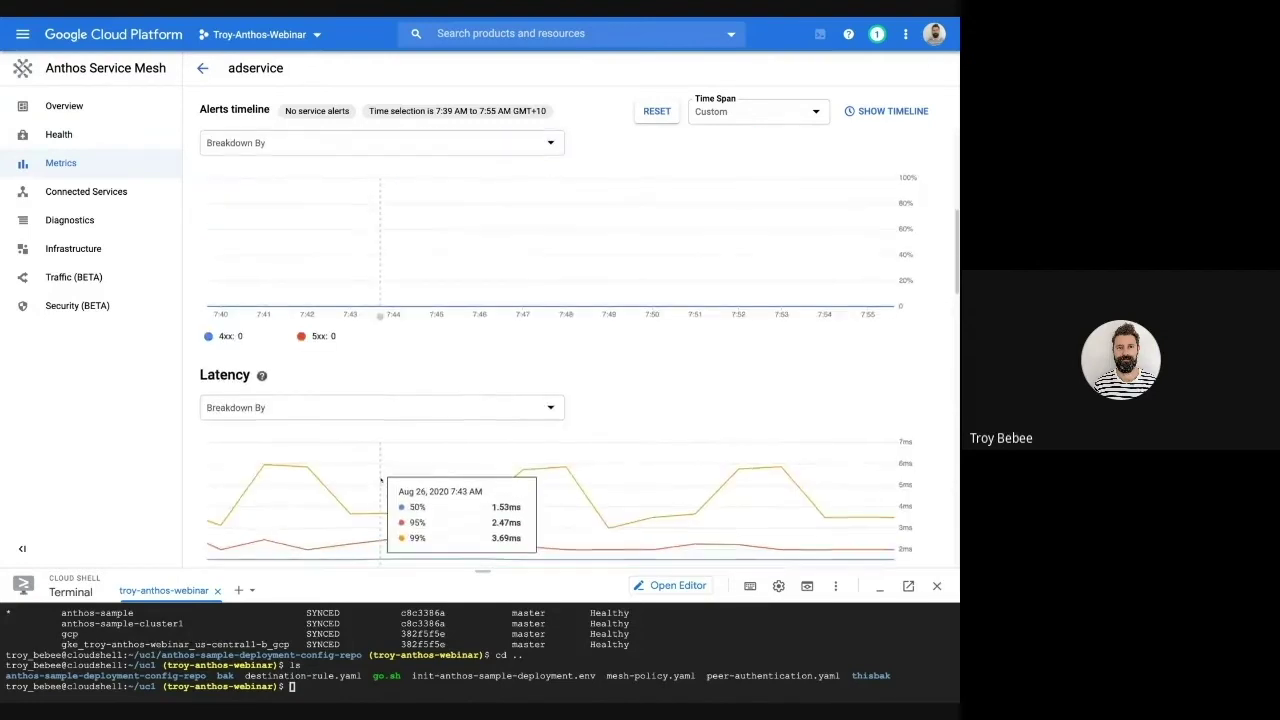
pyautogui.scroll(5, 496, 467)
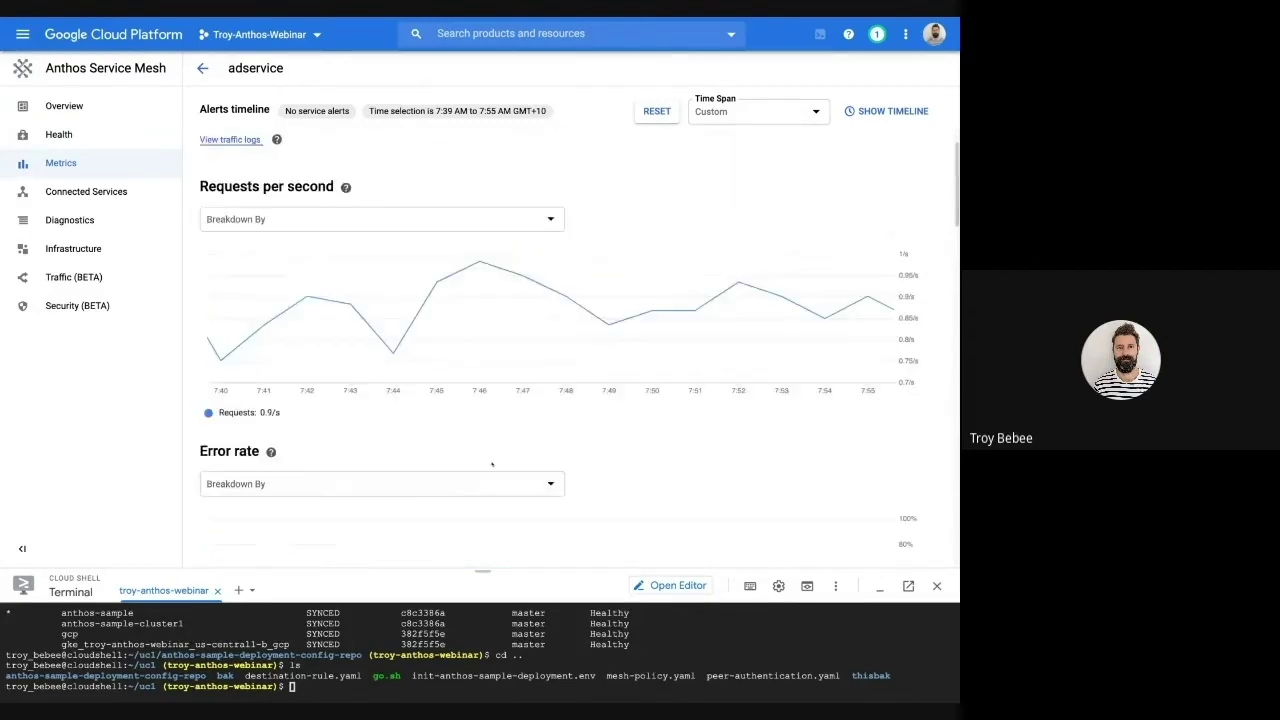
# - Return through adservice's Health page to the services list and read the SLO status legend
pyautogui.click(86, 134)
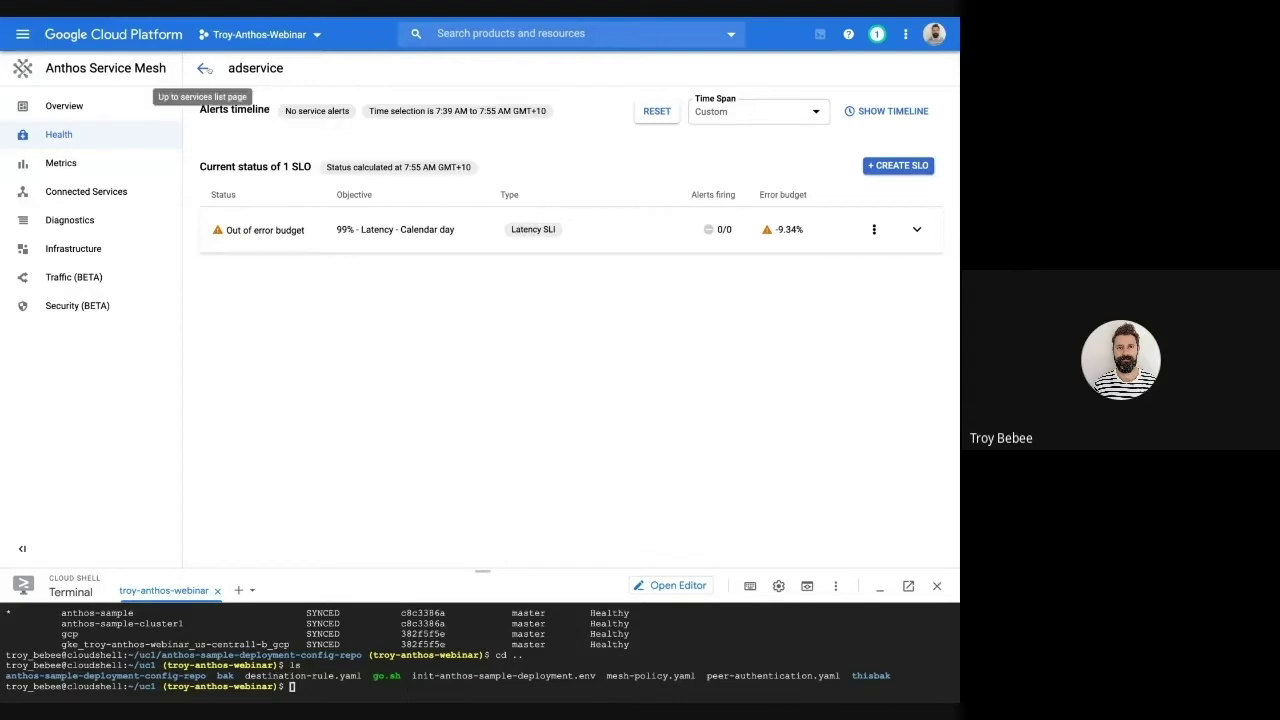
pyautogui.click(202, 68)
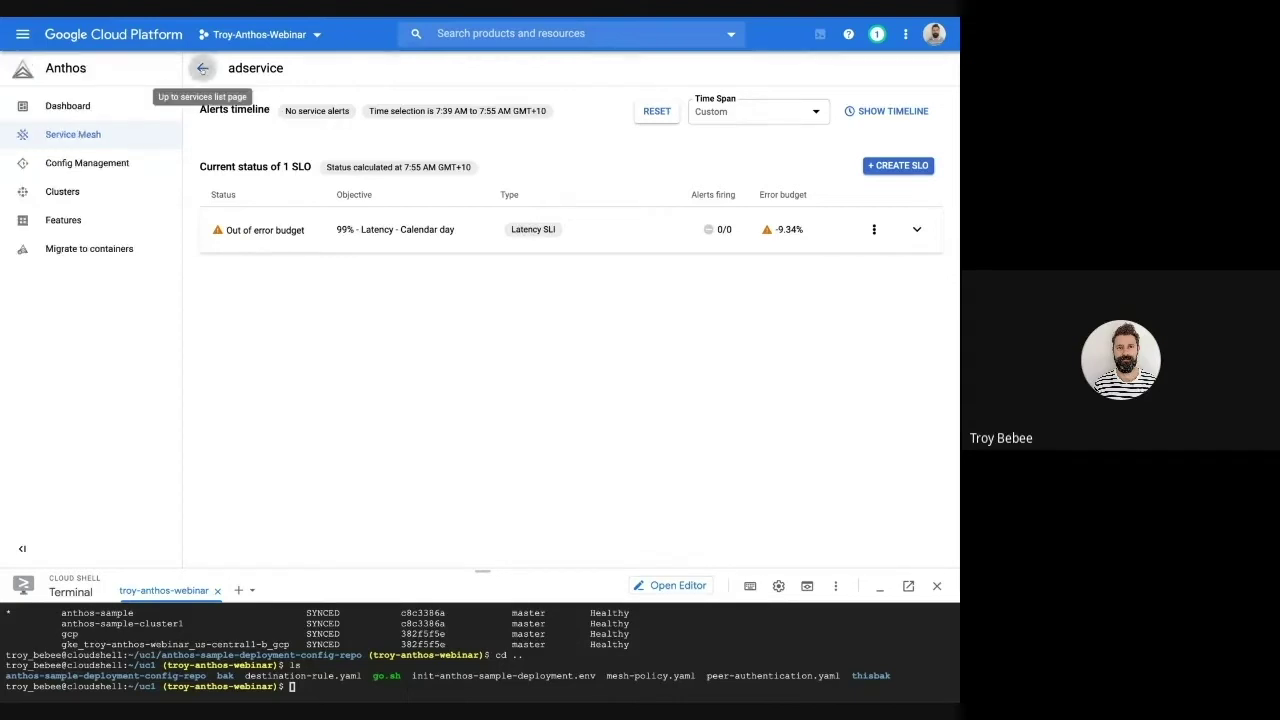
pyautogui.scroll(-1, 396, 483)
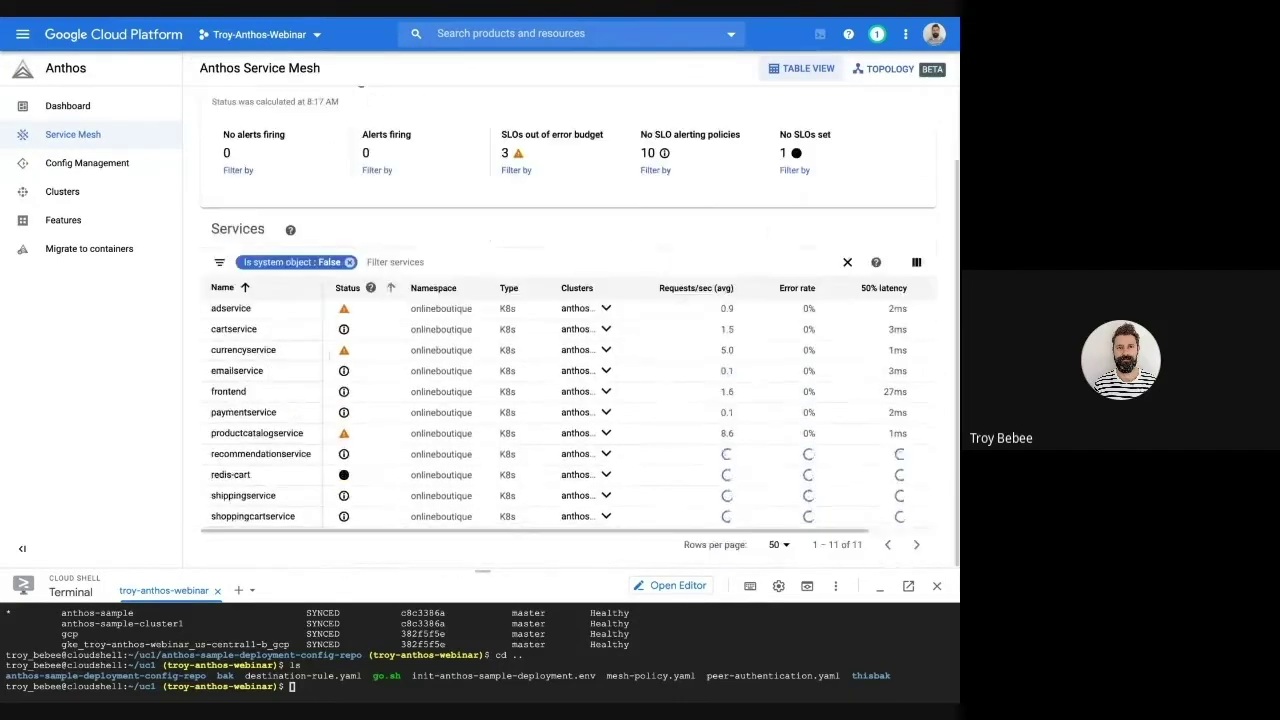
pyautogui.click(370, 287)
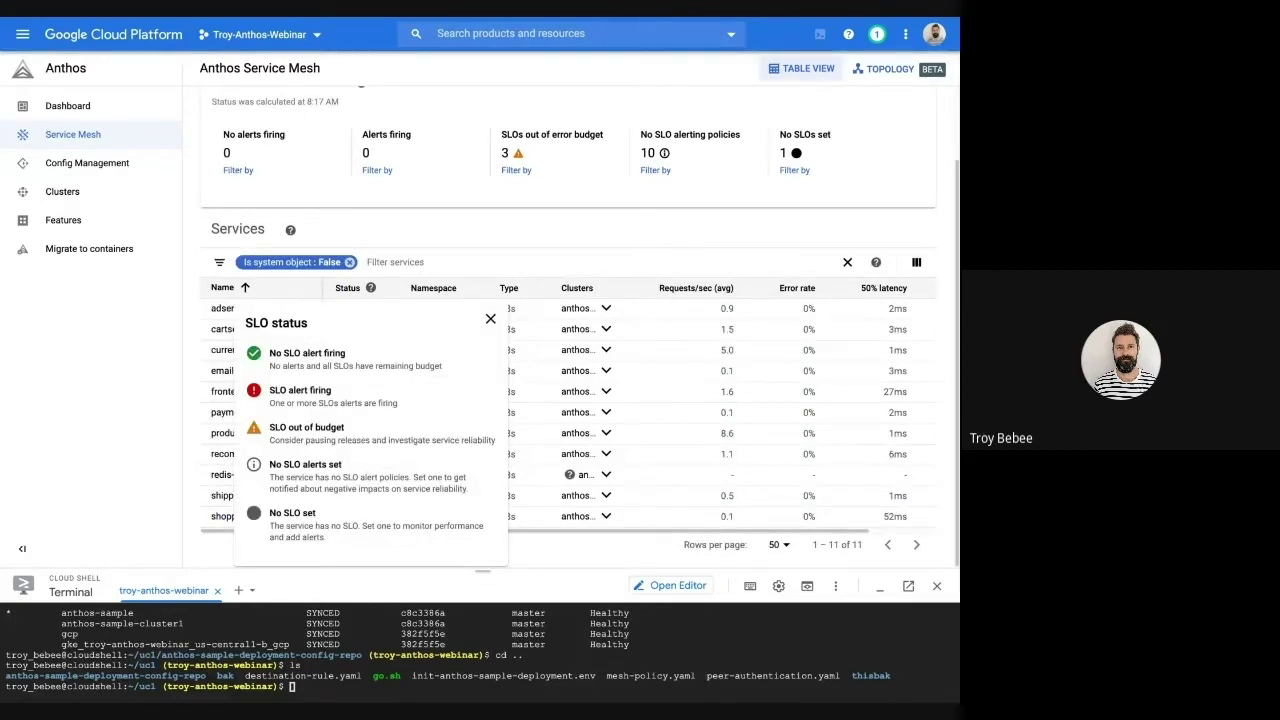
pyautogui.click(307, 237)
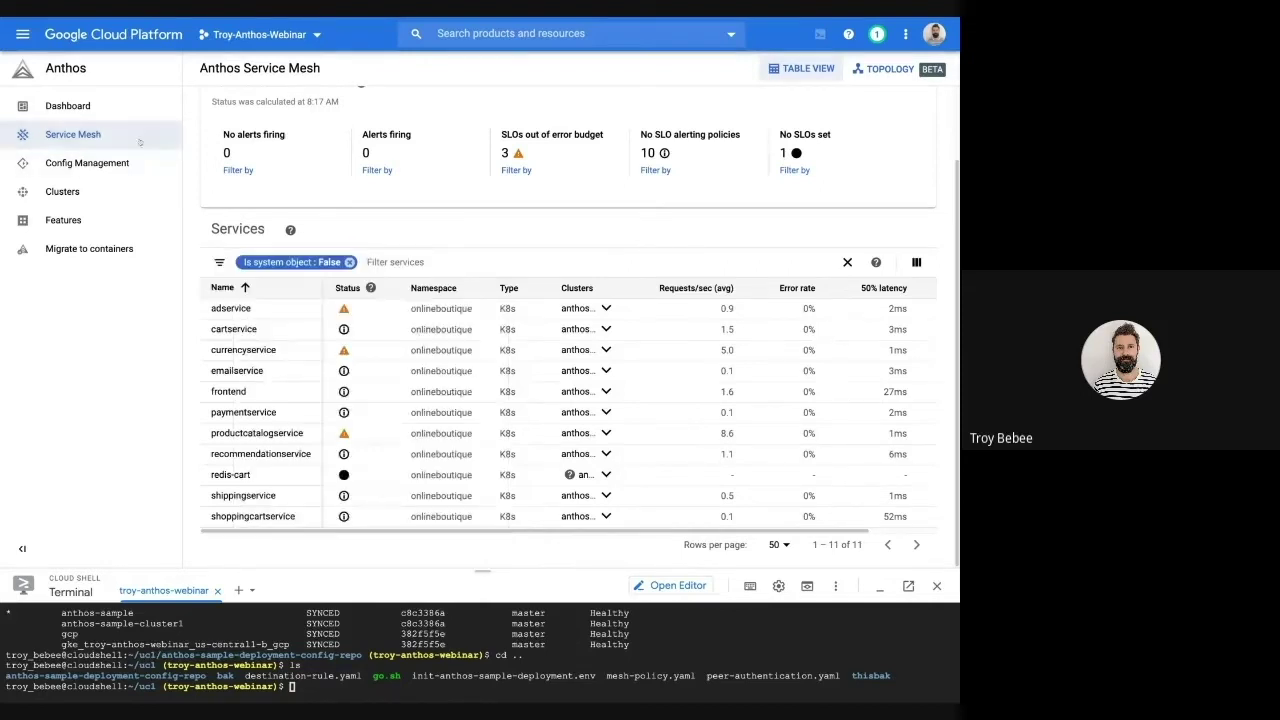
# - Review adservice's service status on its overview page, then return to the services list
pyautogui.click(231, 308)
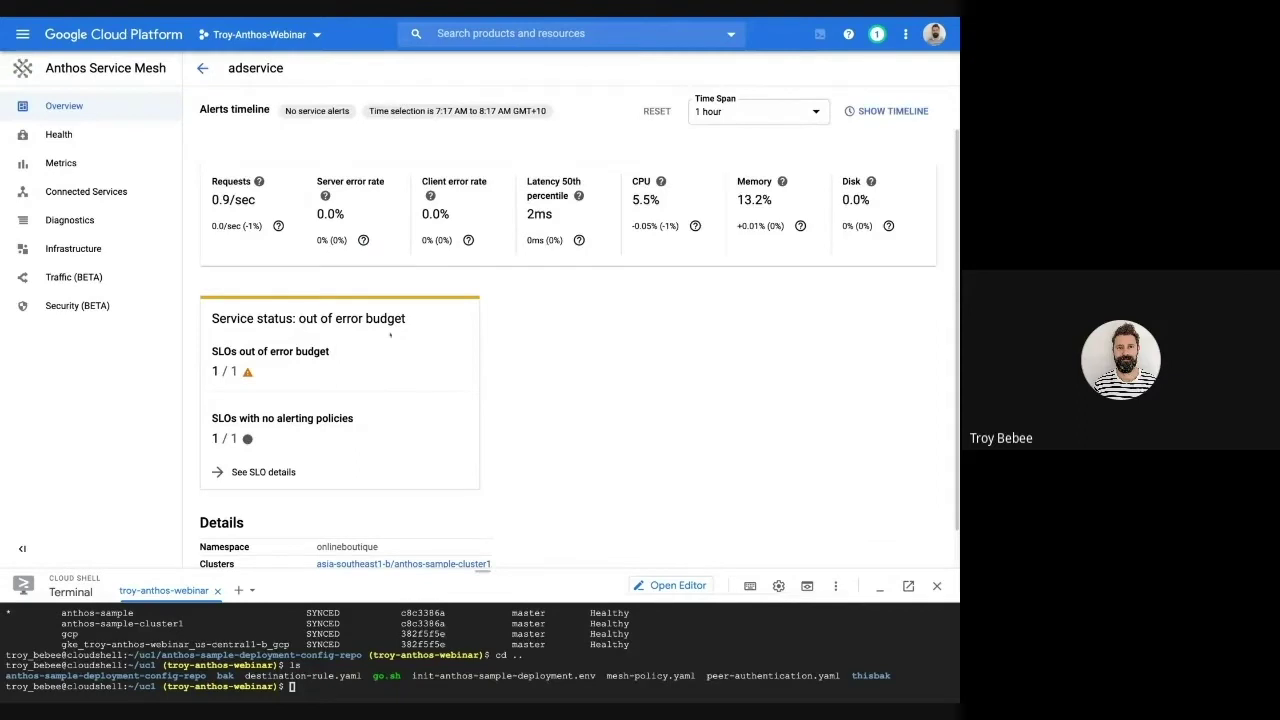
pyautogui.moveTo(279, 318); pyautogui.dragTo(408, 320)
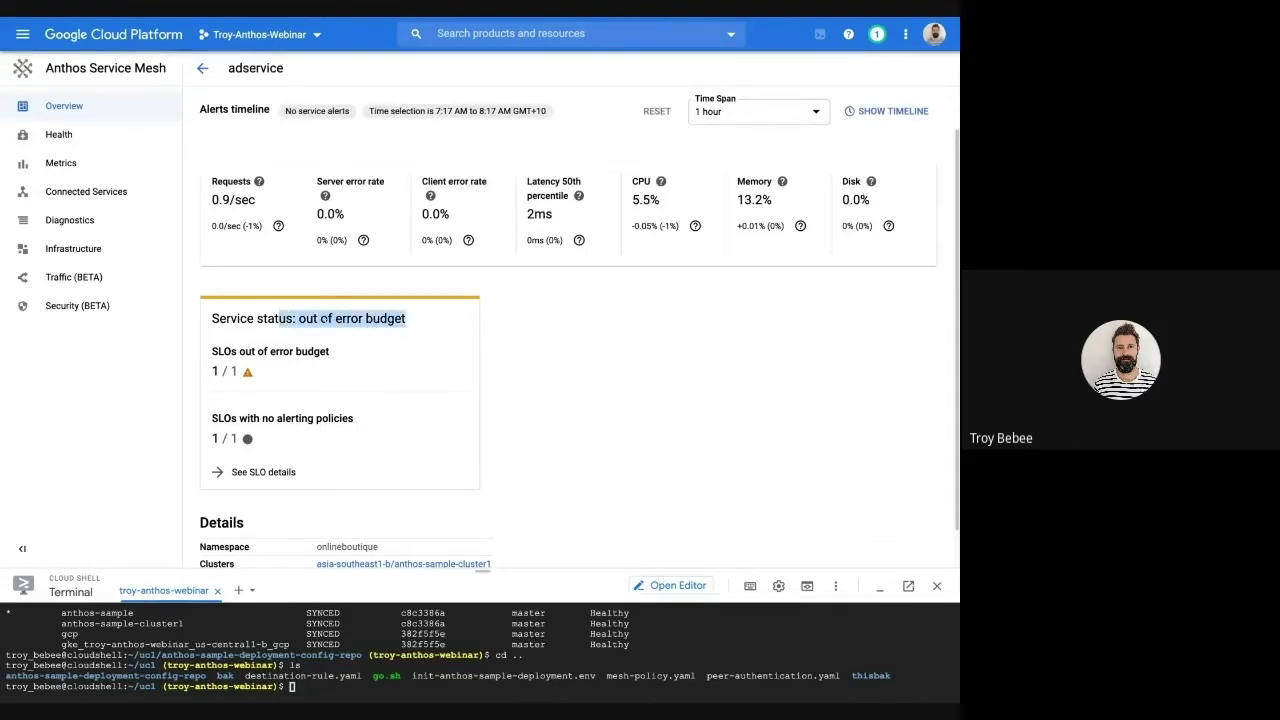
pyautogui.scroll(-1, 333, 337)
pyautogui.scroll(1, 334, 337)
pyautogui.click(202, 68)
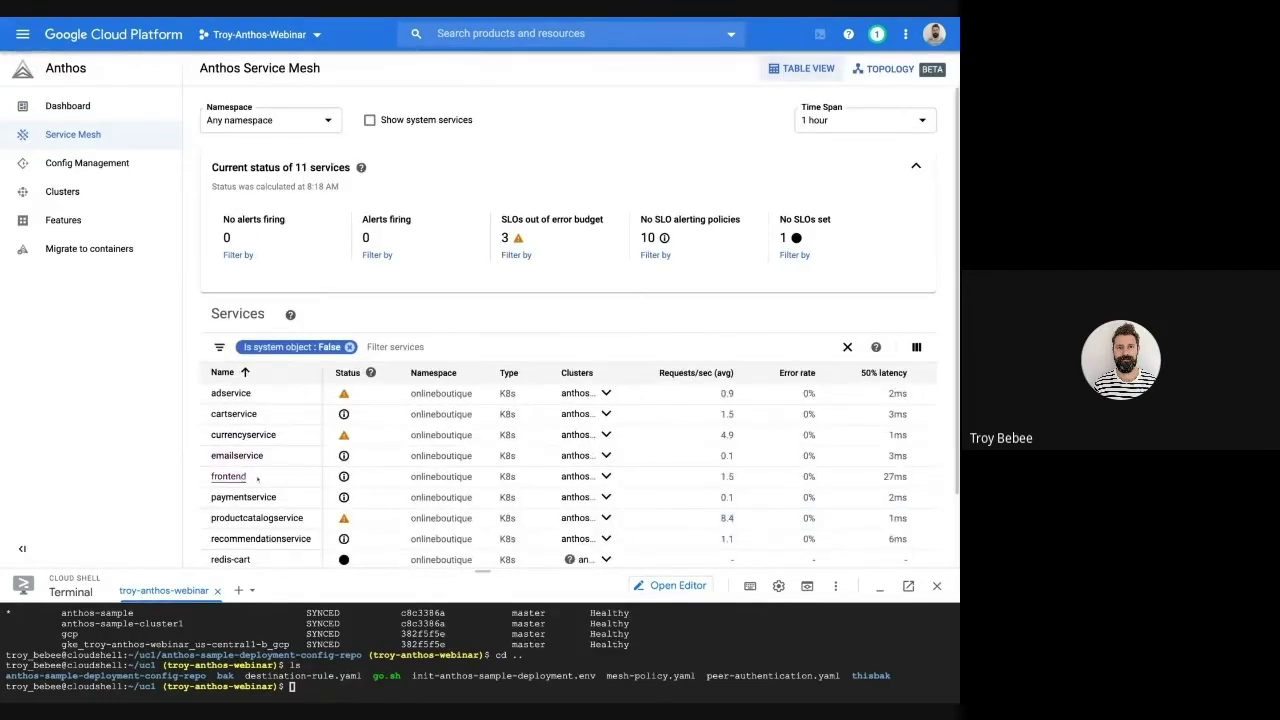
# - Open the frontend service and inspect its frontend workload in the traffic view
pyautogui.click(230, 477)
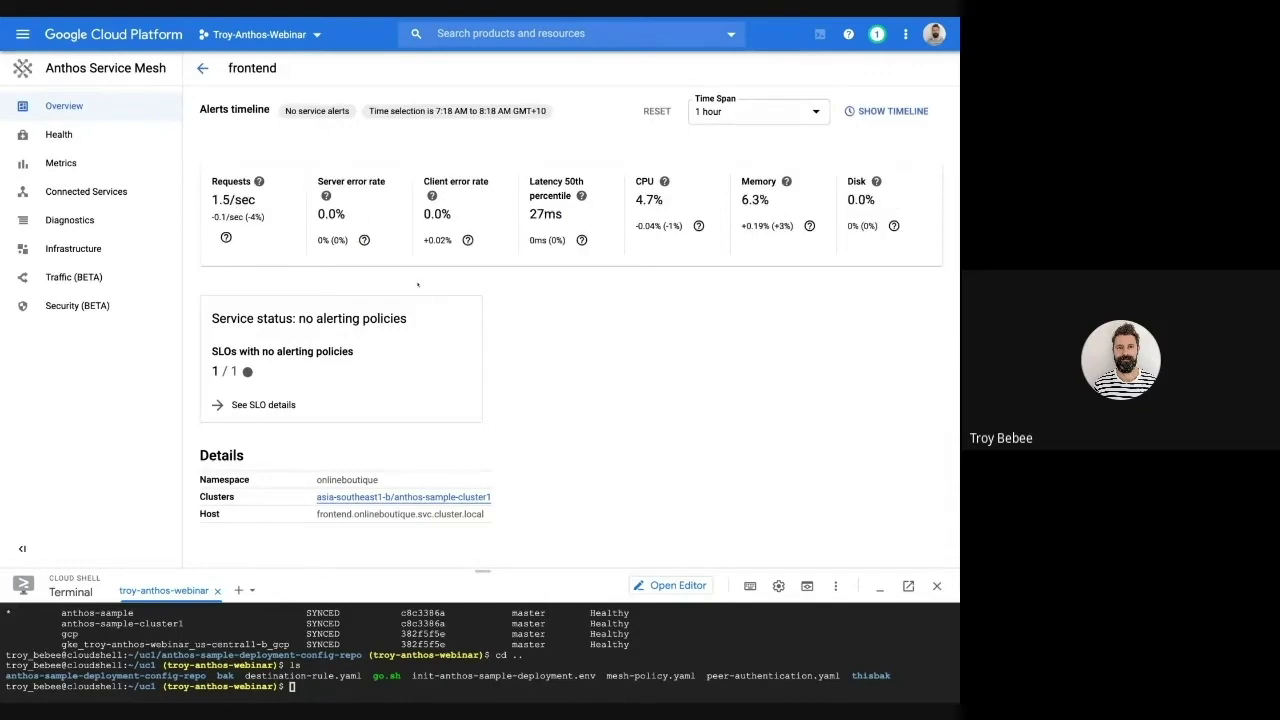
pyautogui.click(60, 163)
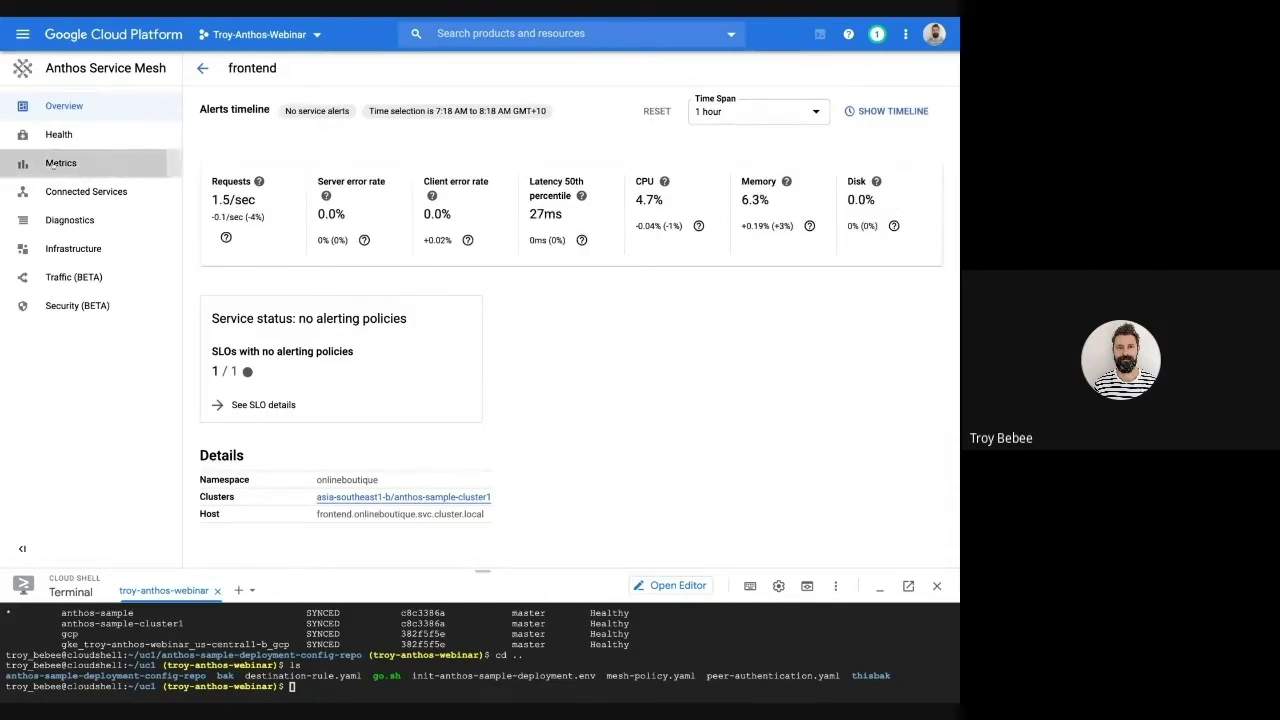
pyautogui.click(68, 276)
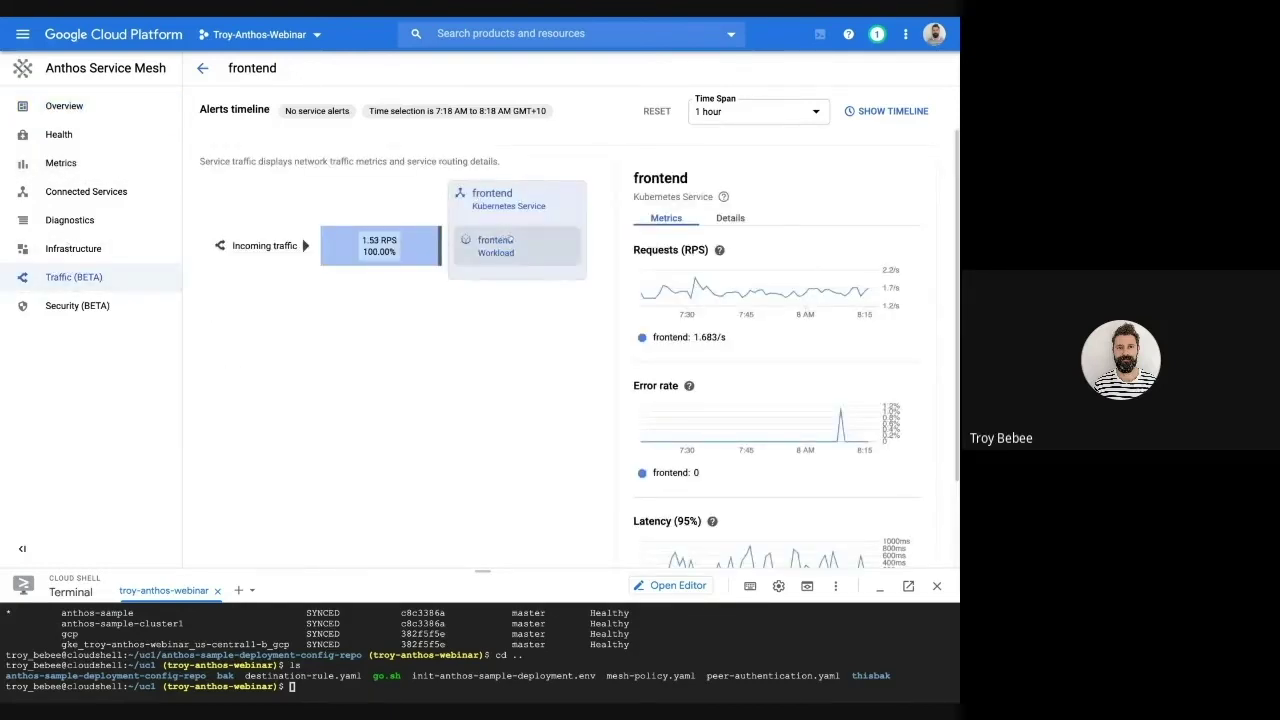
pyautogui.click(505, 246)
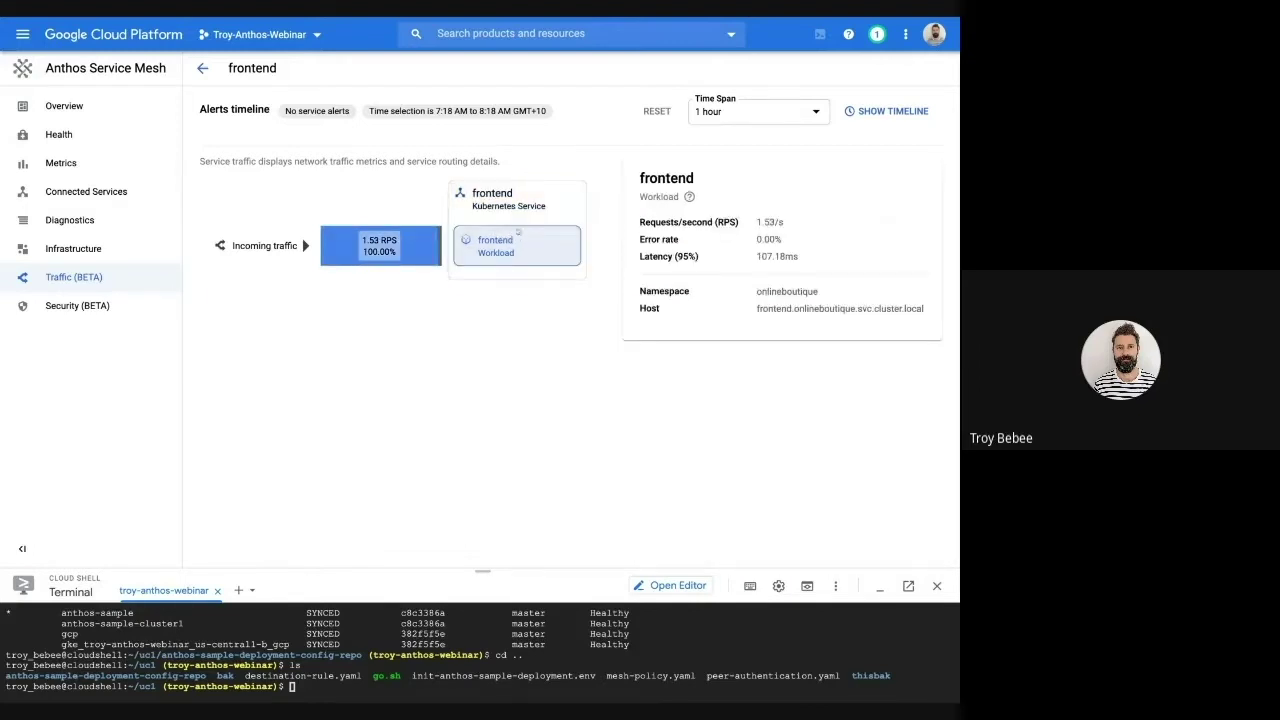
# - Expand frontend's 08:17:37 error log entry in its diagnostics and check its inbound connected services
pyautogui.click(96, 218)
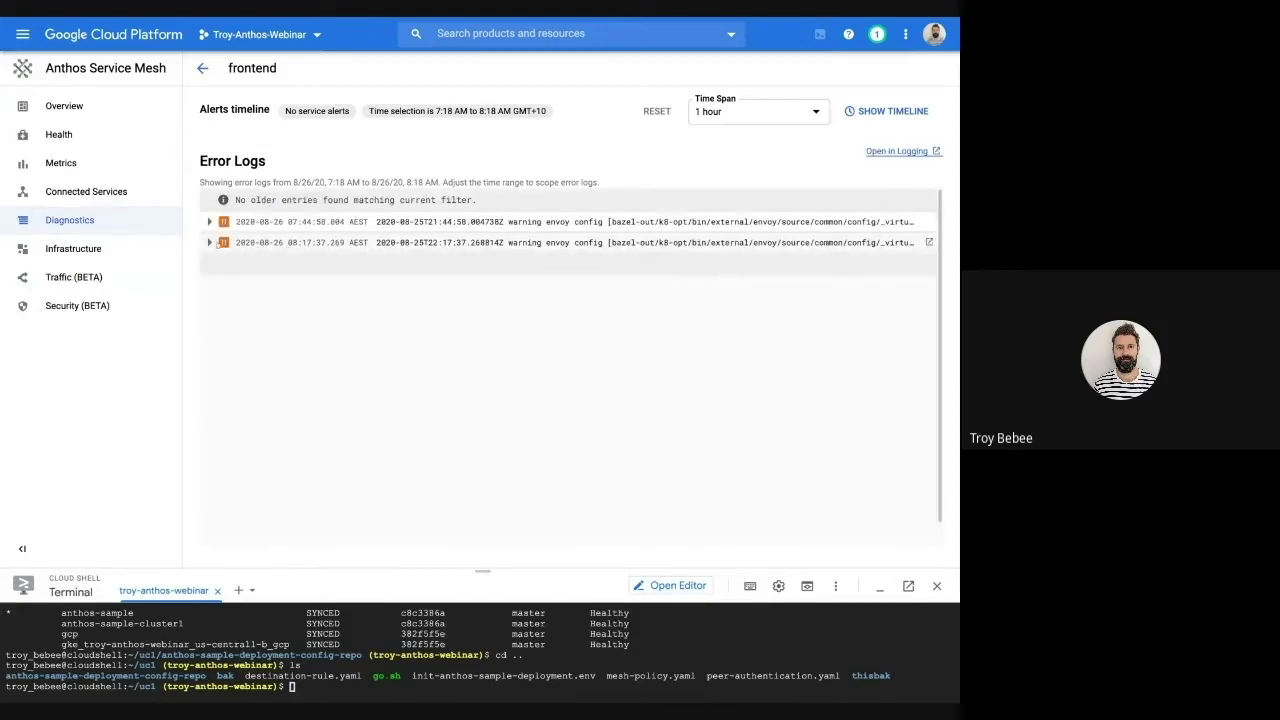
pyautogui.click(211, 243)
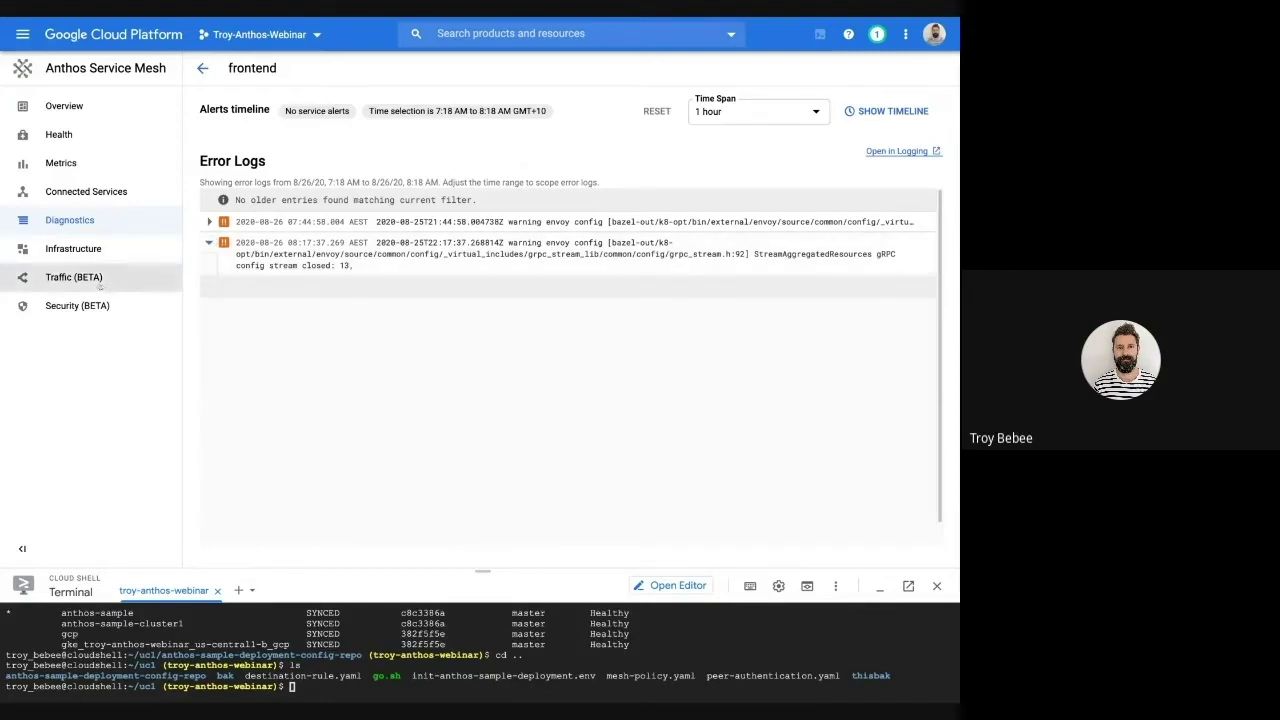
pyautogui.click(108, 190)
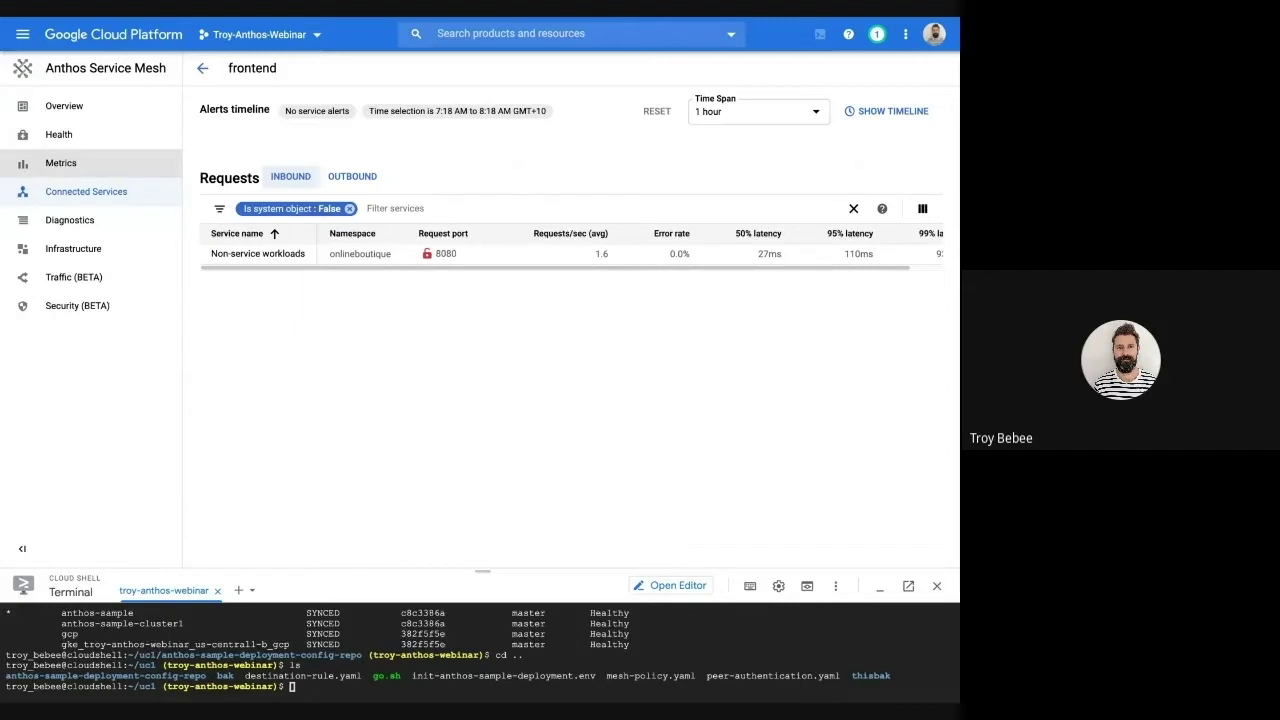
# - Examine the spike in frontend's error rate chart in its metrics
pyautogui.click(100, 164)
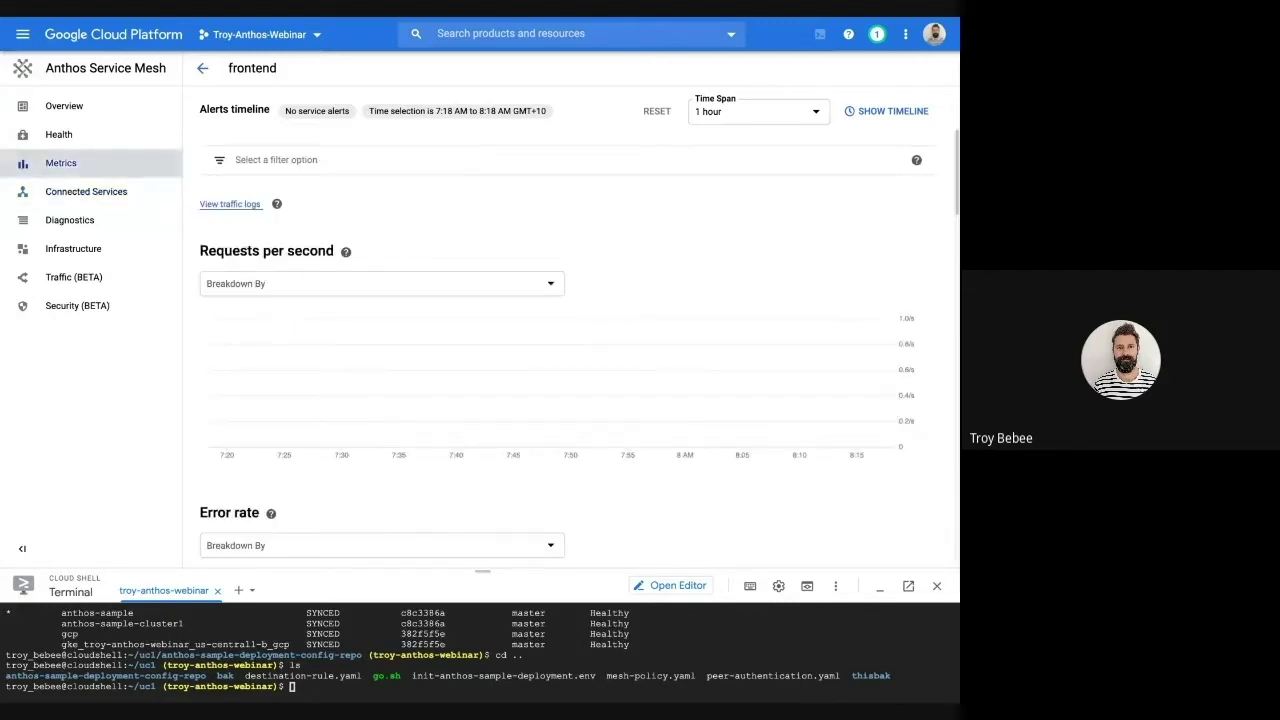
pyautogui.scroll(-3, 364, 340)
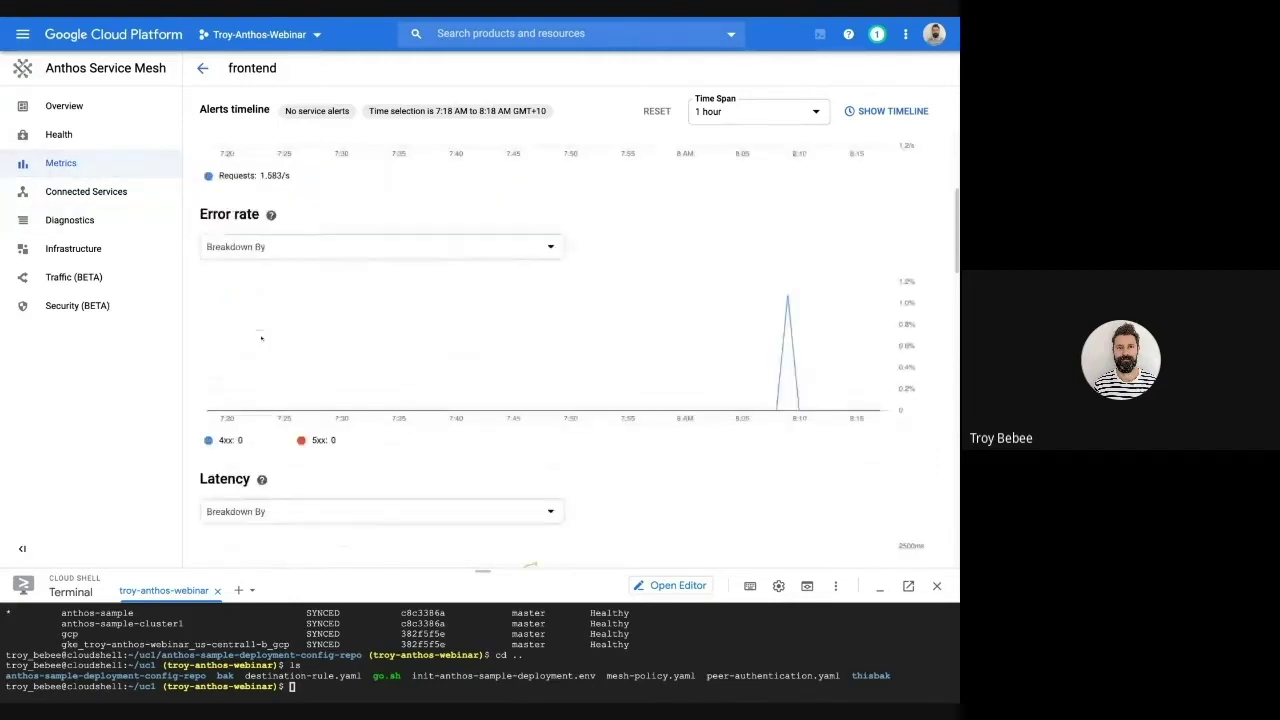
pyautogui.moveTo(788, 398)
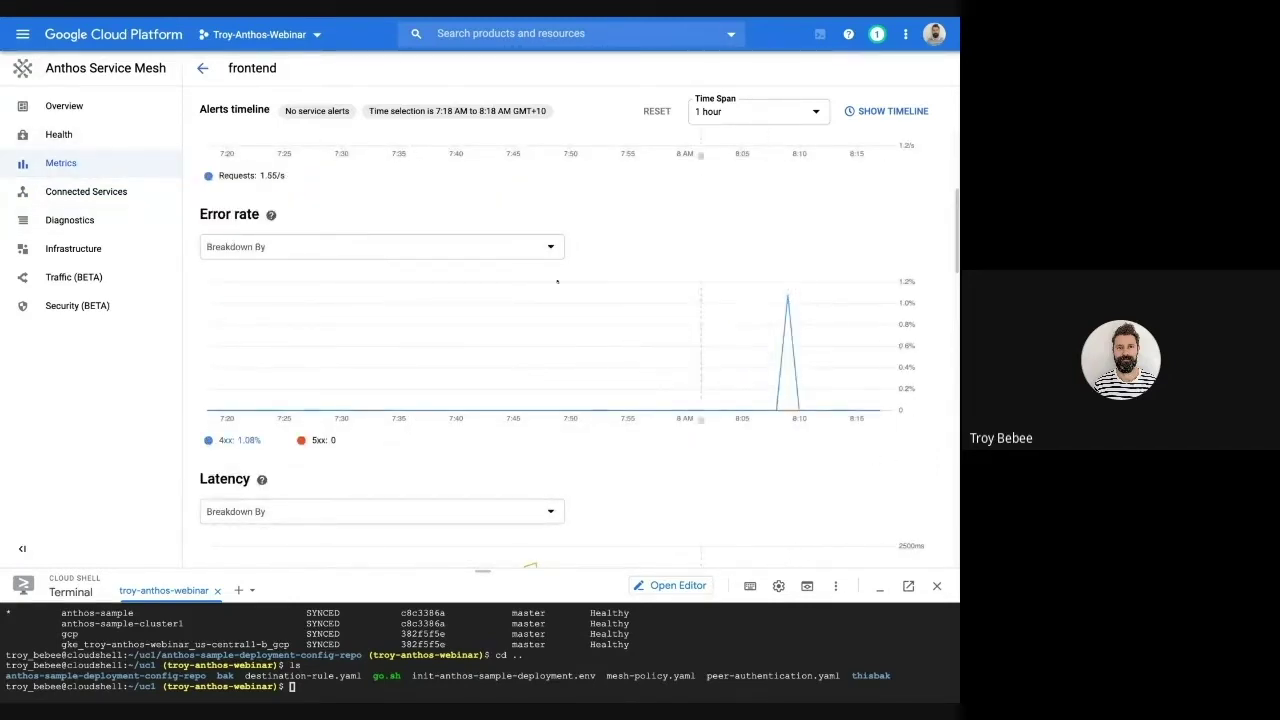
# - Check frontend's SLO health and overview pages, then return to the services list
pyautogui.click(94, 139)
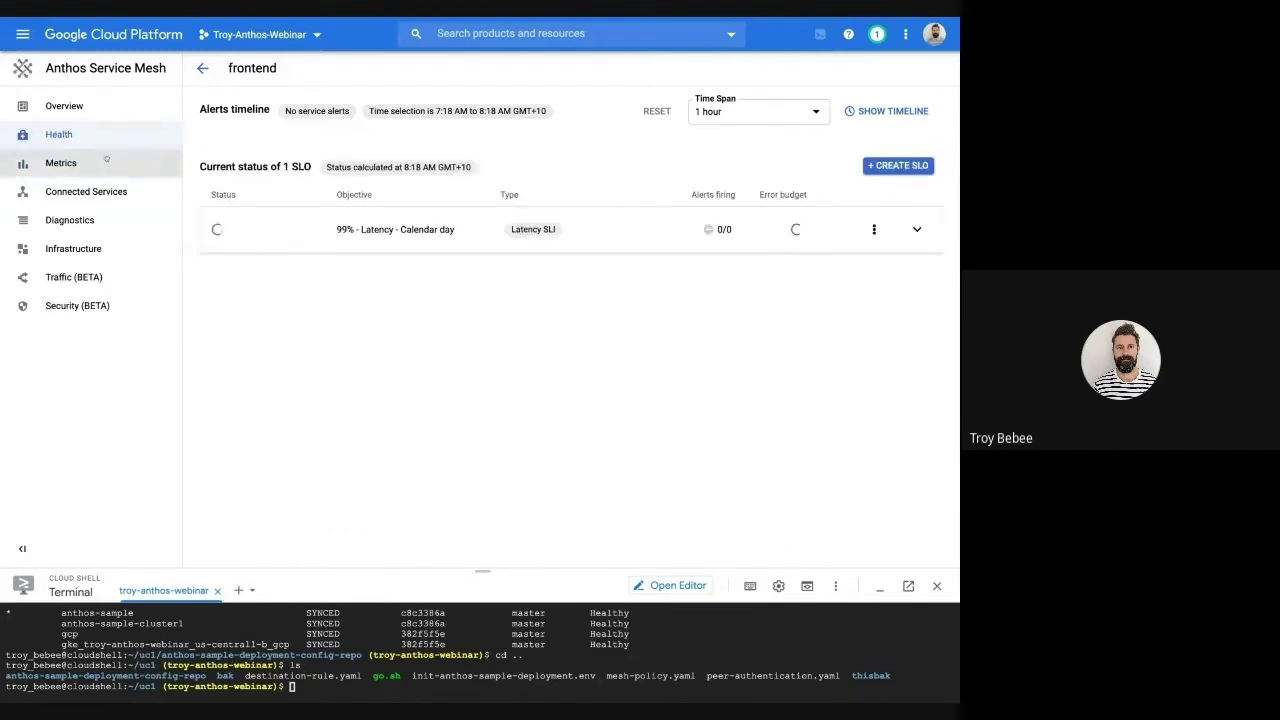
pyautogui.click(68, 108)
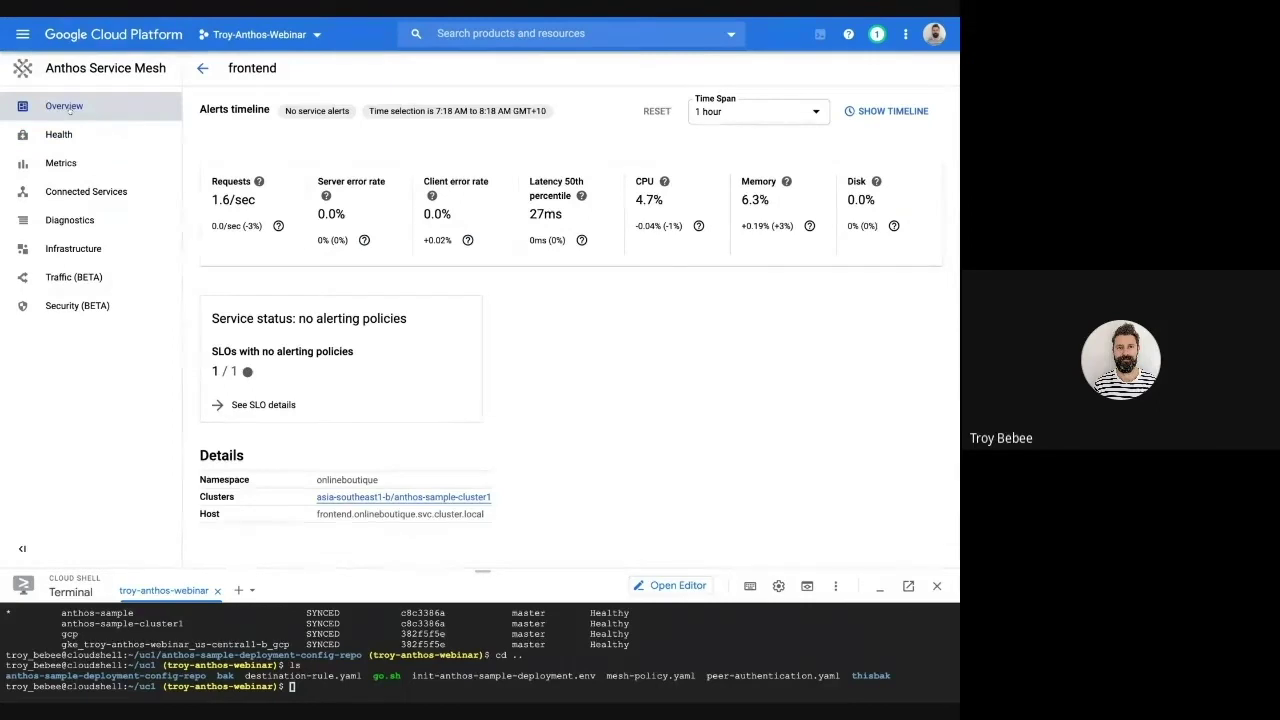
pyautogui.click(202, 68)
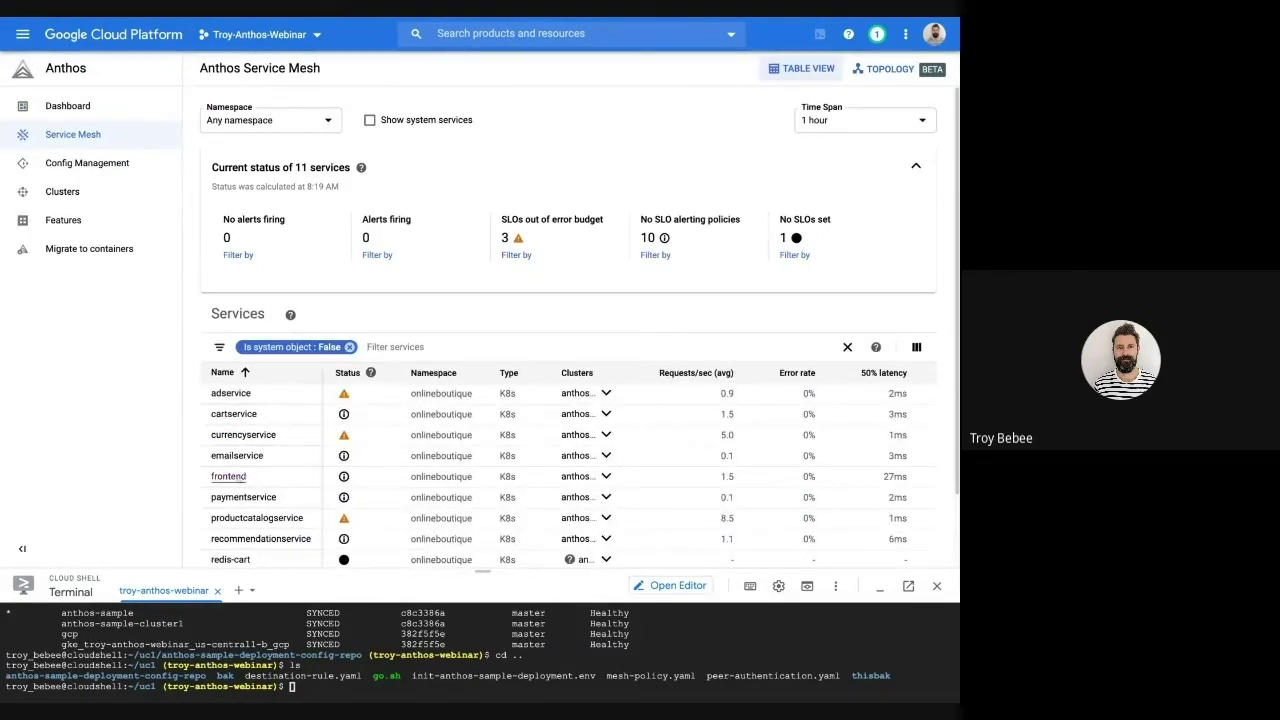
# - Reopen the frontend service and examine the request port security in its Service Access table
pyautogui.click(240, 476)
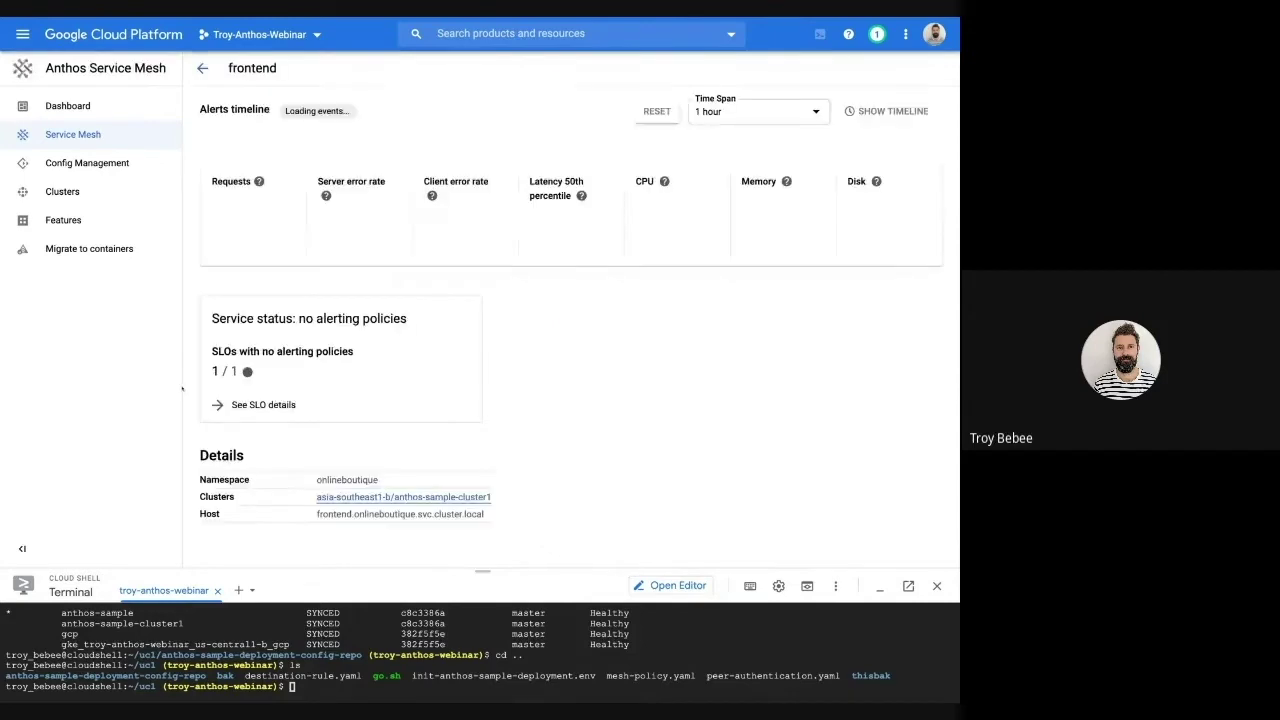
pyautogui.click(70, 306)
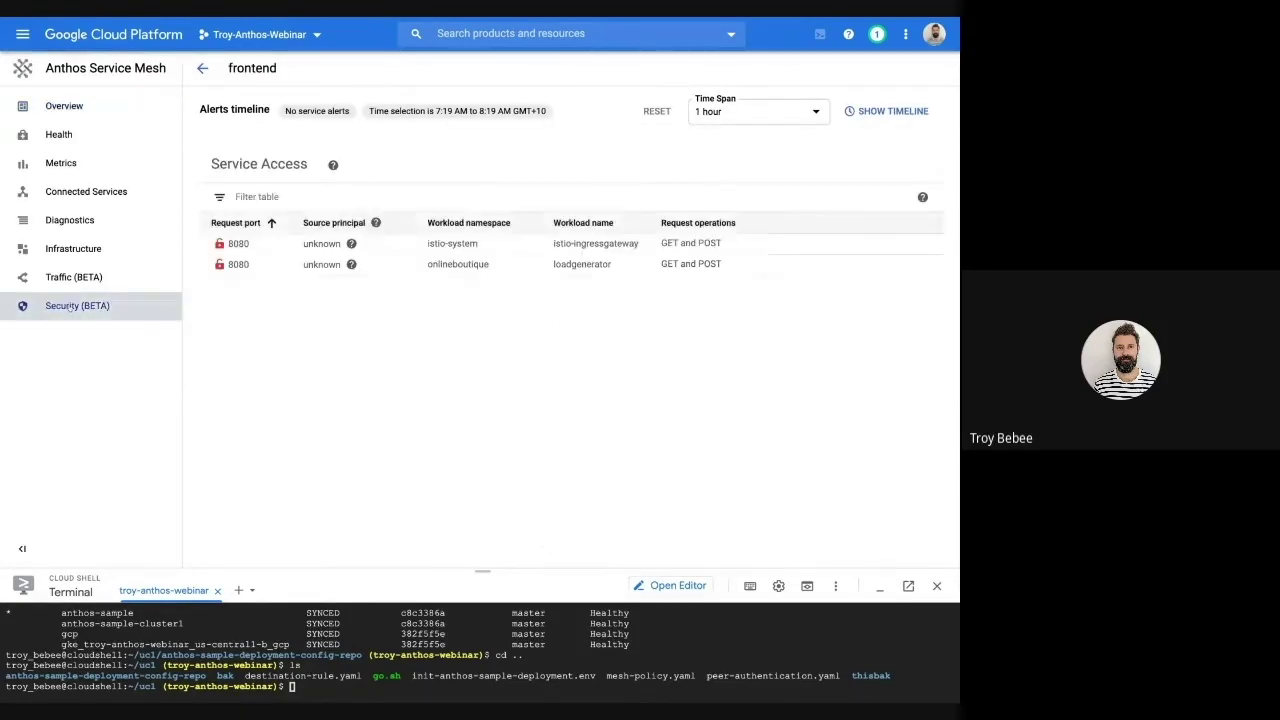
pyautogui.moveTo(214, 249)
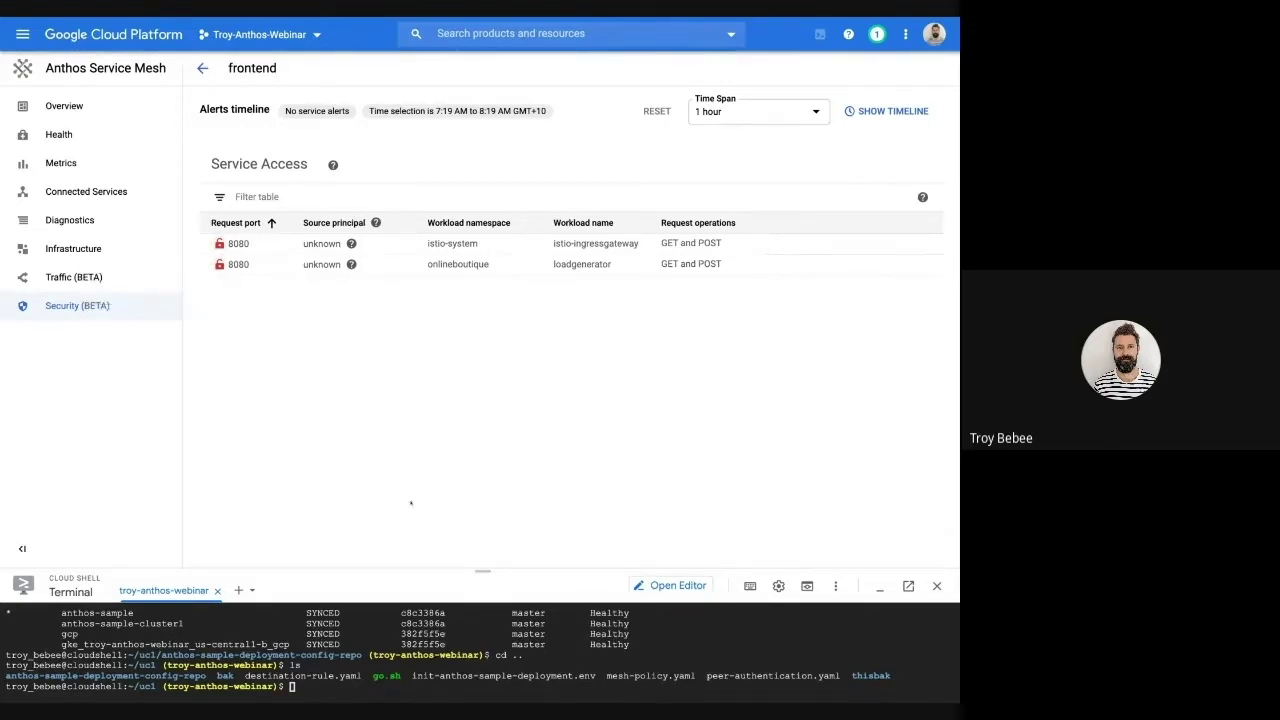
# - Enlarge the Cloud Shell terminal and list the files in the uc1 directory
pyautogui.moveTo(482, 570); pyautogui.dragTo(482, 340)
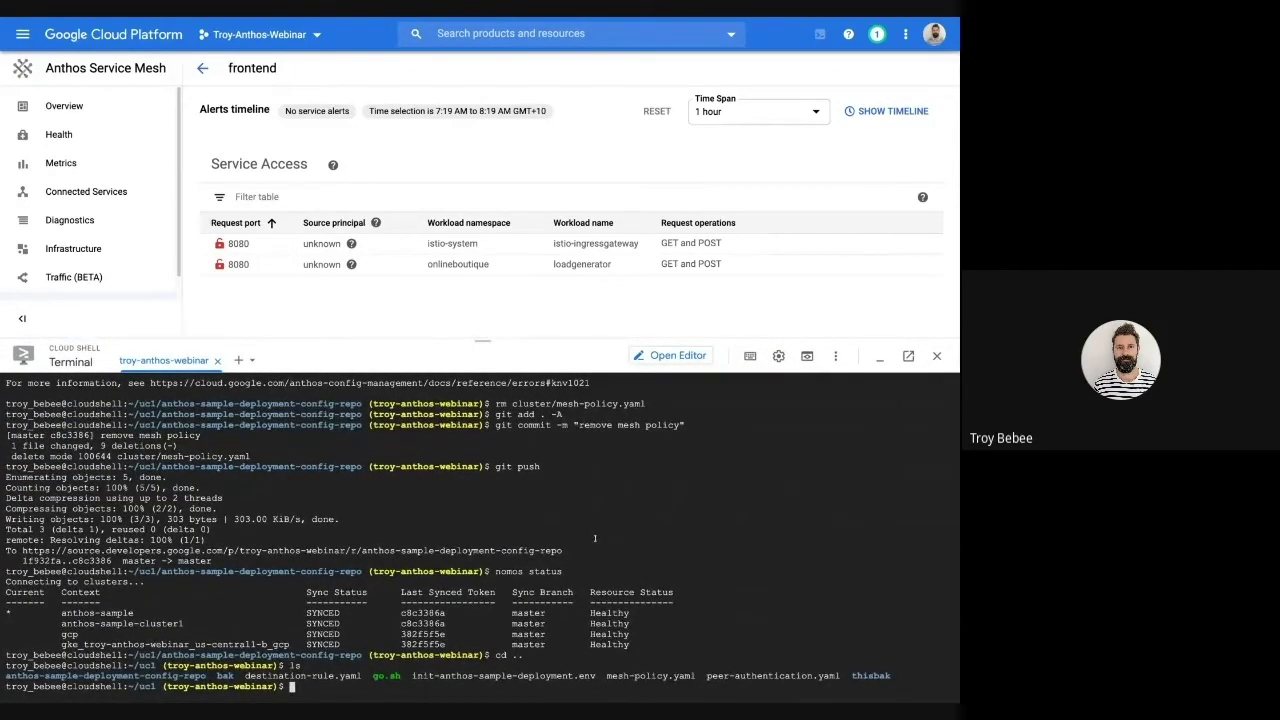
pyautogui.write('ls')
pyautogui.press('Return')
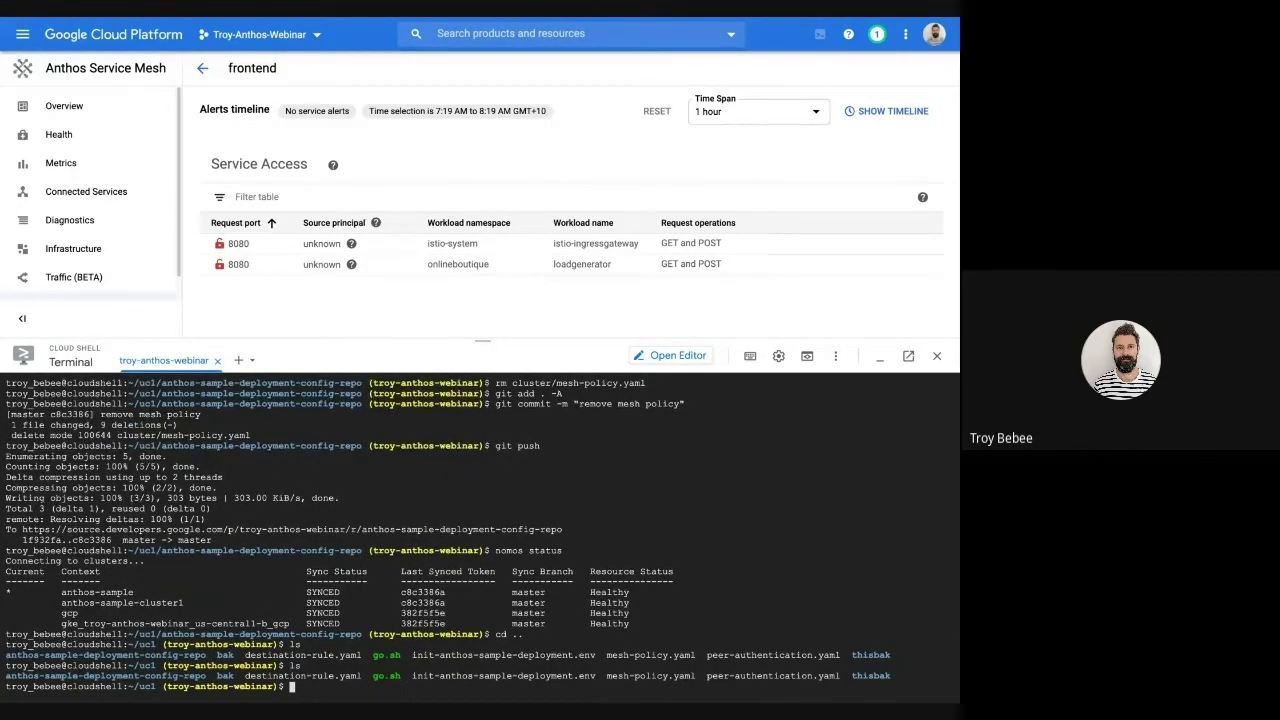
# - Enter the anthos-sample-deployment-config-repo directory, list its contents and display its directory tree
pyautogui.write('.')
pyautogui.press('BackSpace')
pyautogui.write('cd an')
pyautogui.press('Tab')
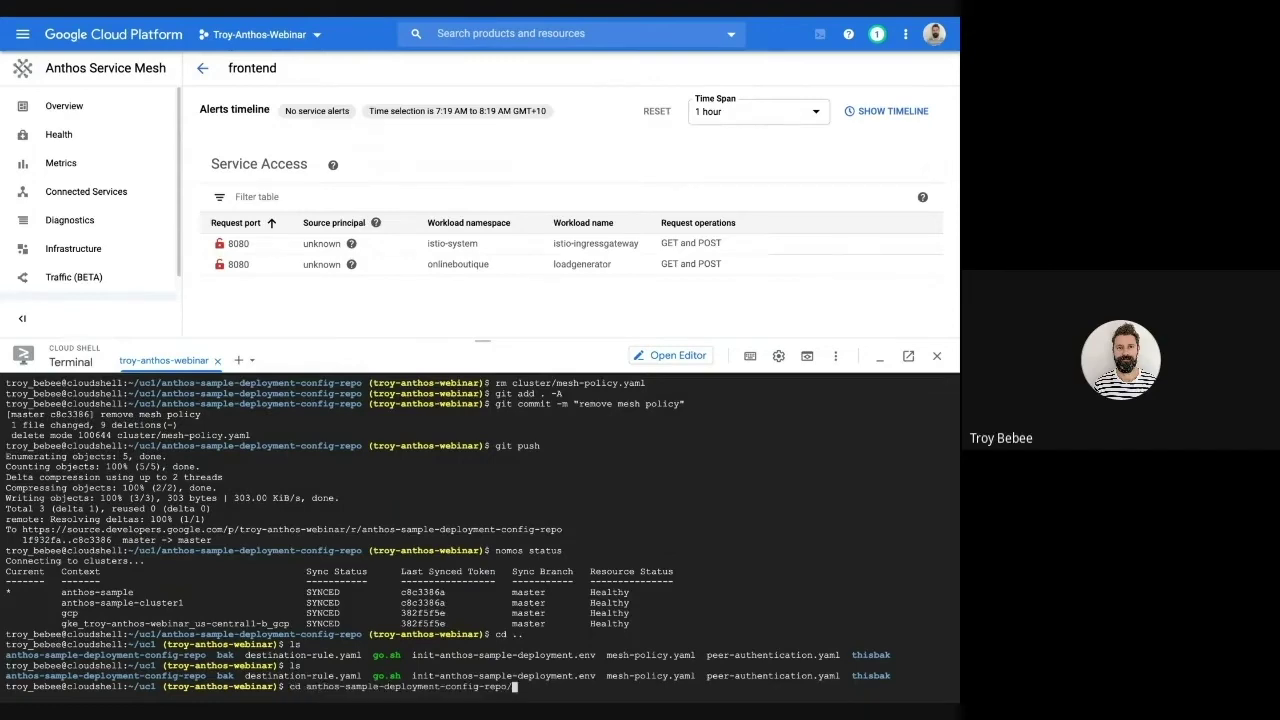
pyautogui.press('Return')
pyautogui.write('ls')
pyautogui.press('Return')
pyautogui.write('trett')
pyautogui.press('Return')
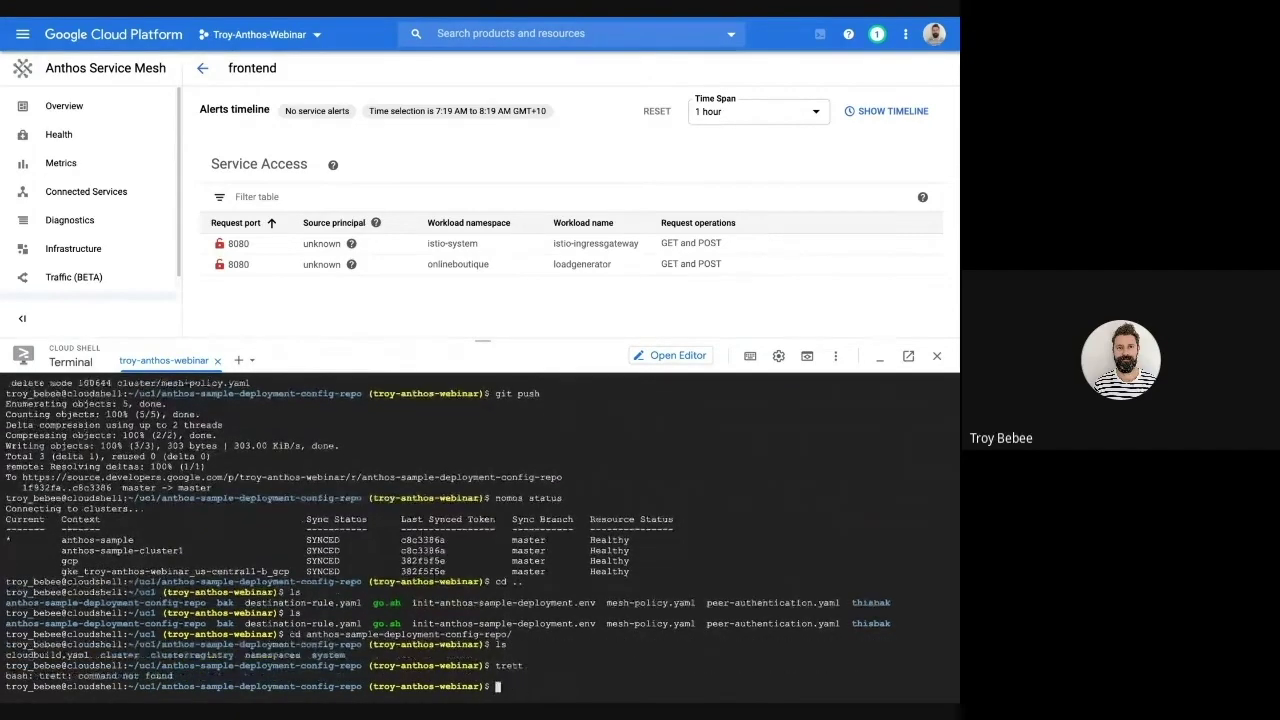
pyautogui.write('tree')
pyautogui.press('Return')
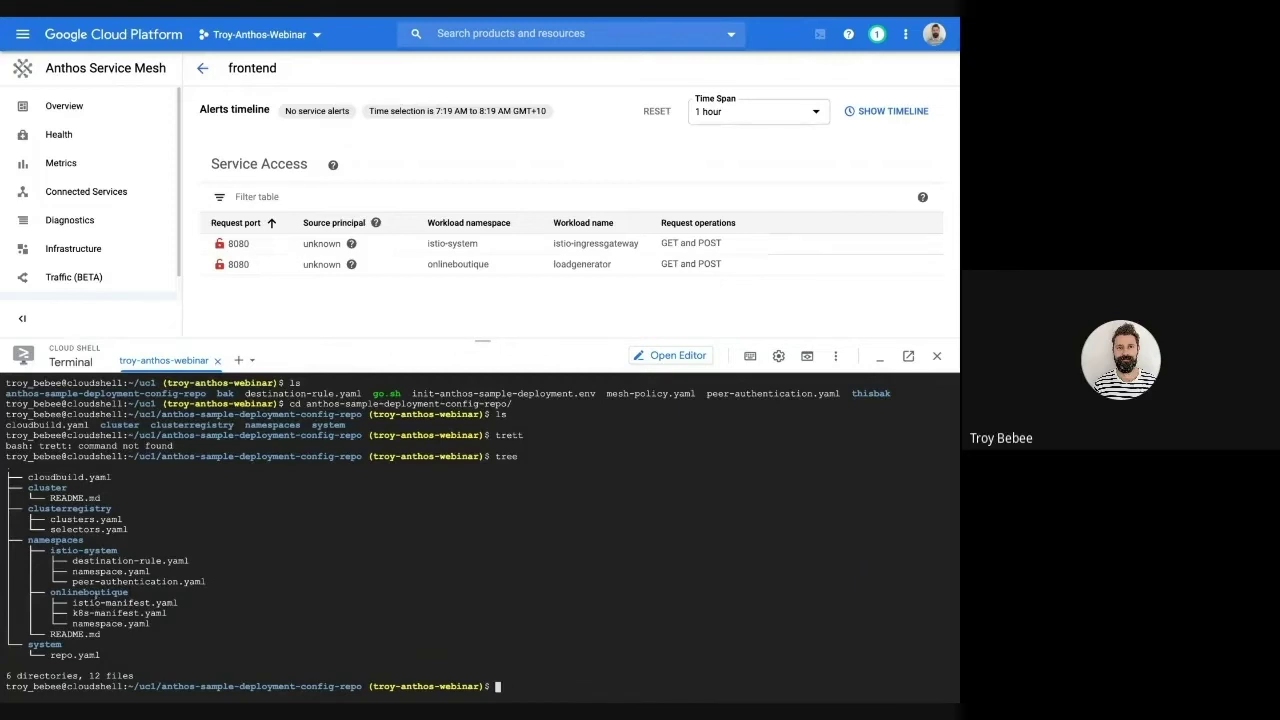
# - Go back up to the uc1 directory and run the go.sh script
pyautogui.write('cd ..')
pyautogui.press('Return')
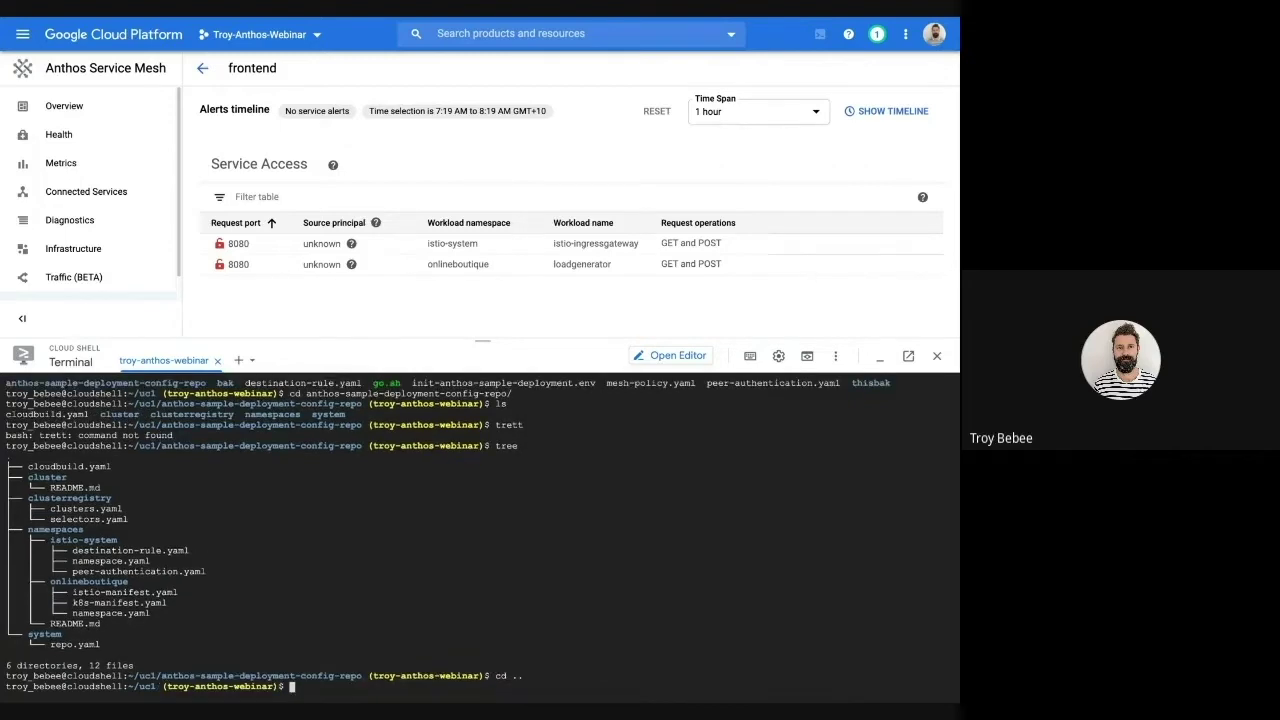
pyautogui.write('./go.sh')
pyautogui.press('Return')
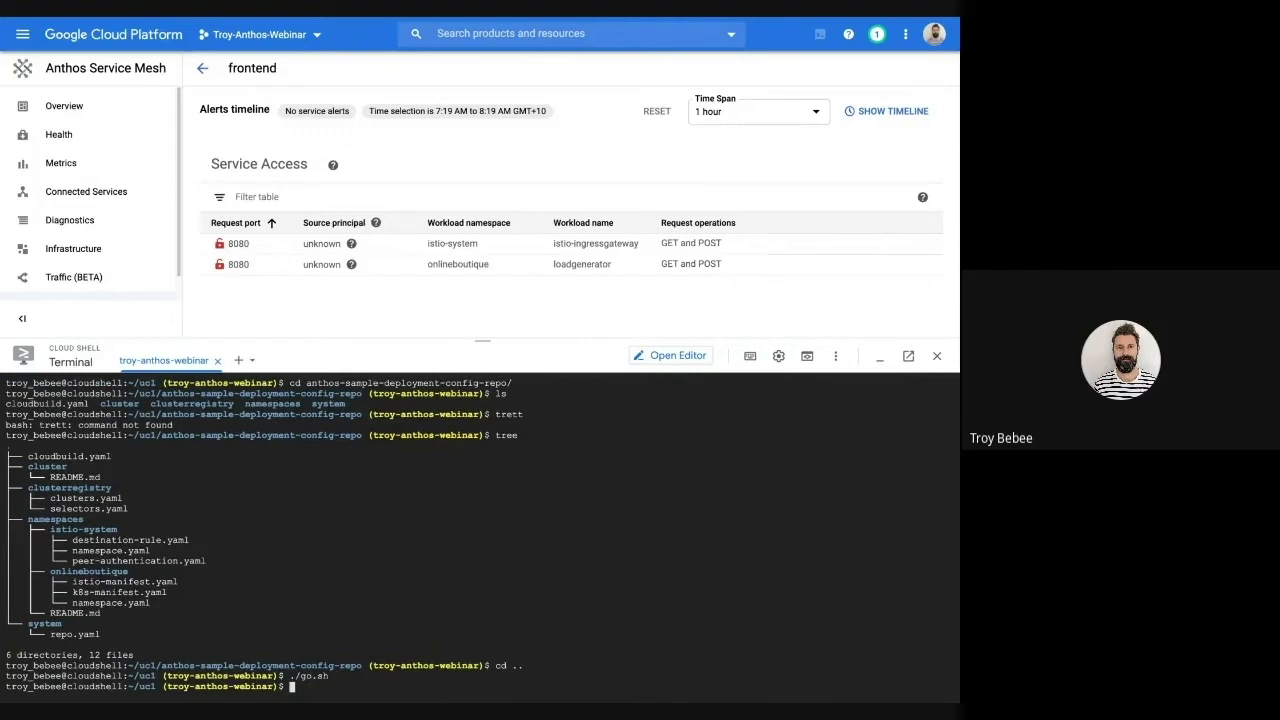
# - Change into anthos-sample-deployment-config-repo and check the repository's Git status
pyautogui.write('cd an')
pyautogui.press('Tab')
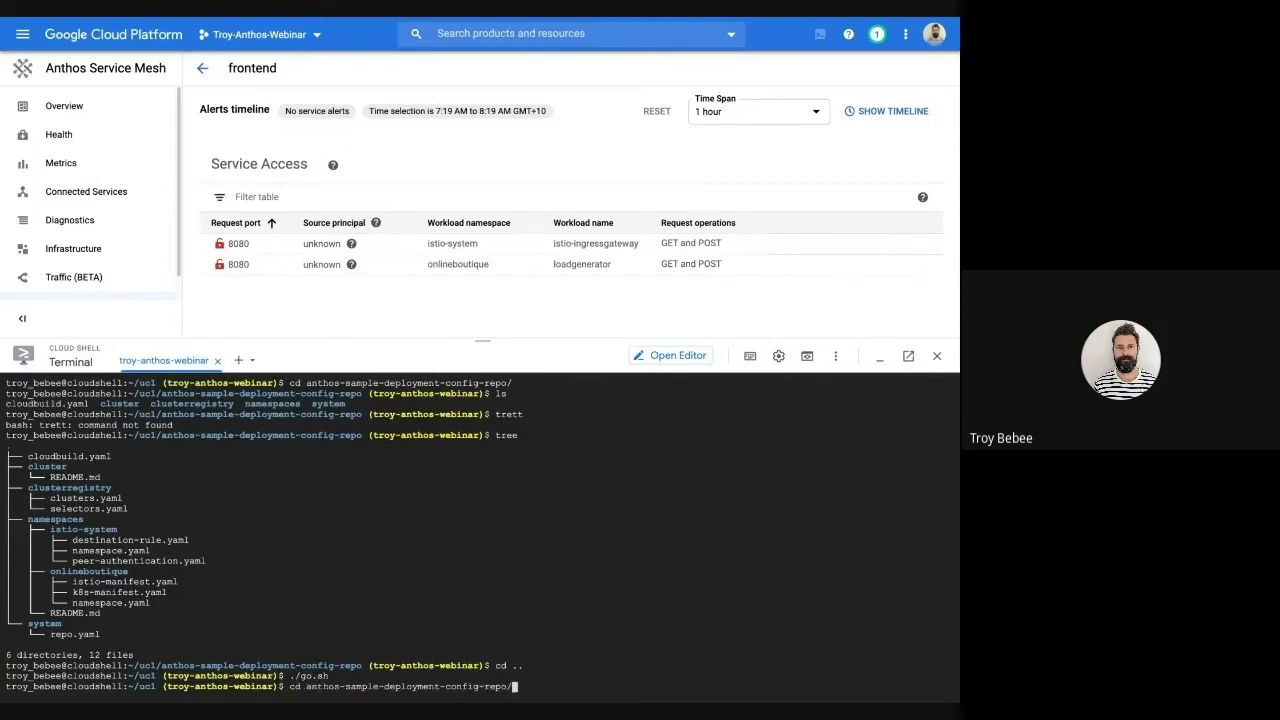
pyautogui.press('Return')
pyautogui.write('git status')
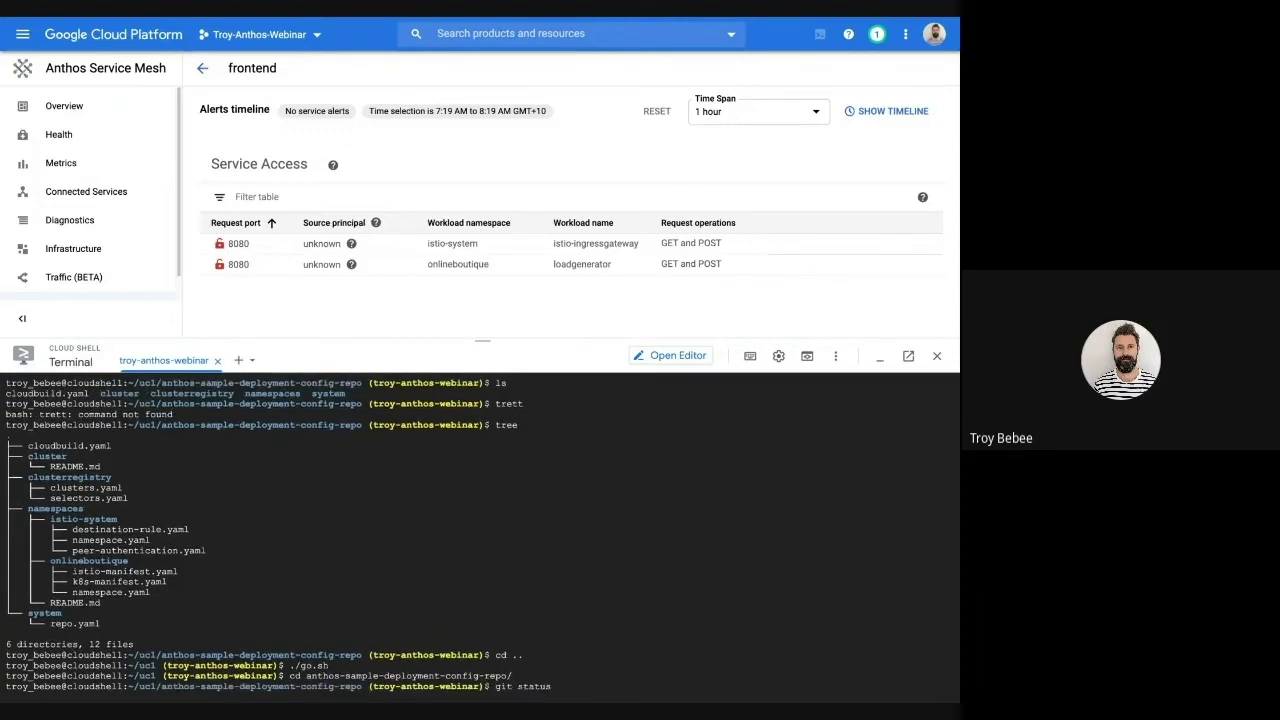
pyautogui.press('Return')
# - Stage all changes with git add . -A and check the Git status again
pyautogui.write('git add . -A')
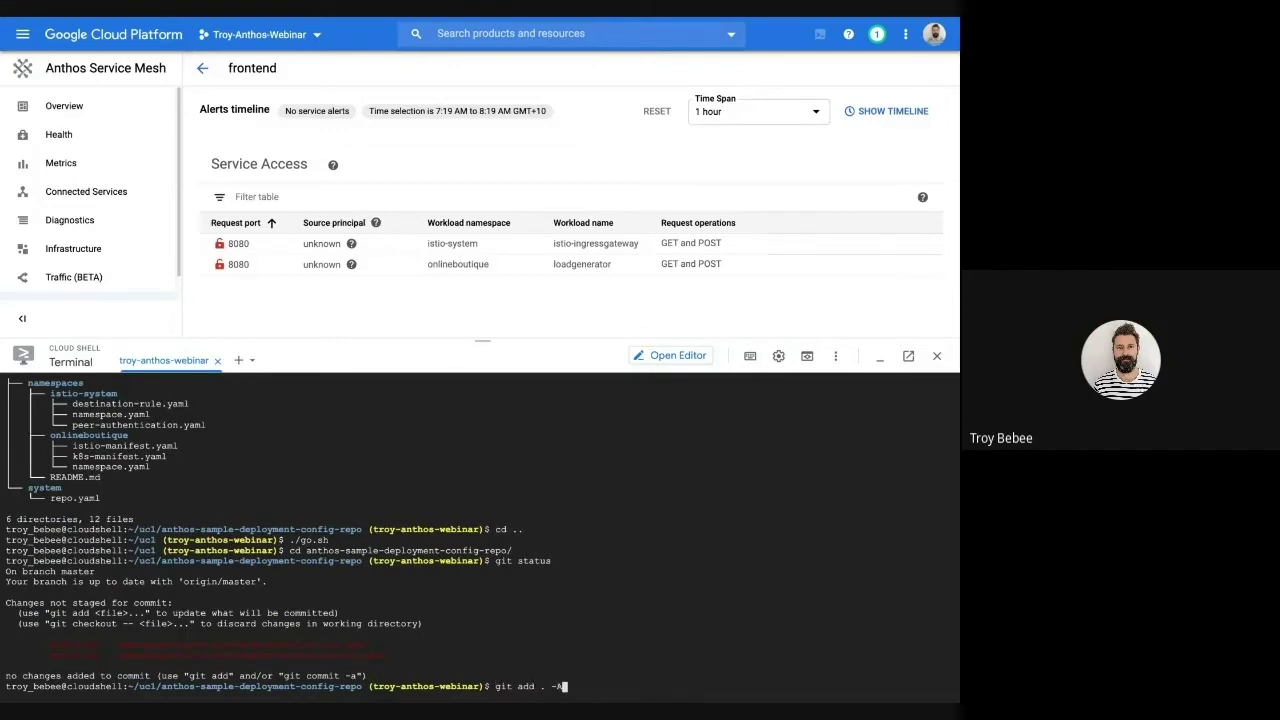
pyautogui.press('Return')
pyautogui.write('git')
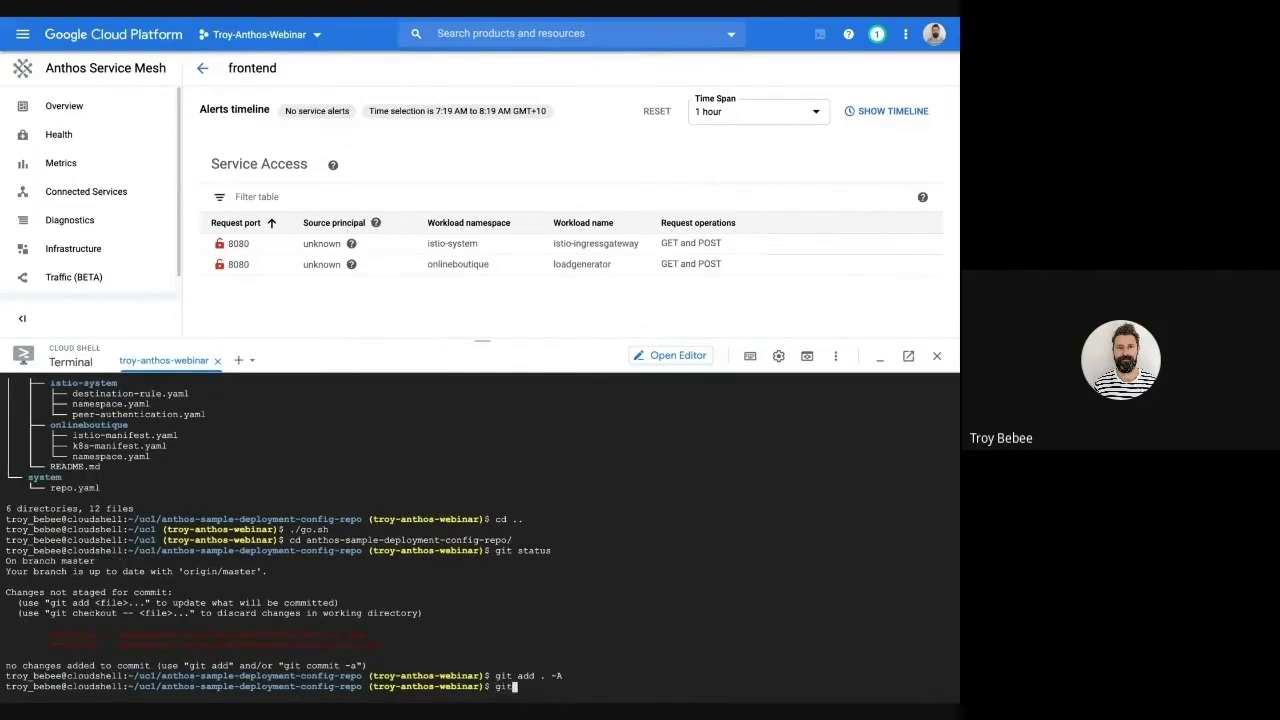
pyautogui.write(' status')
pyautogui.press('Return')
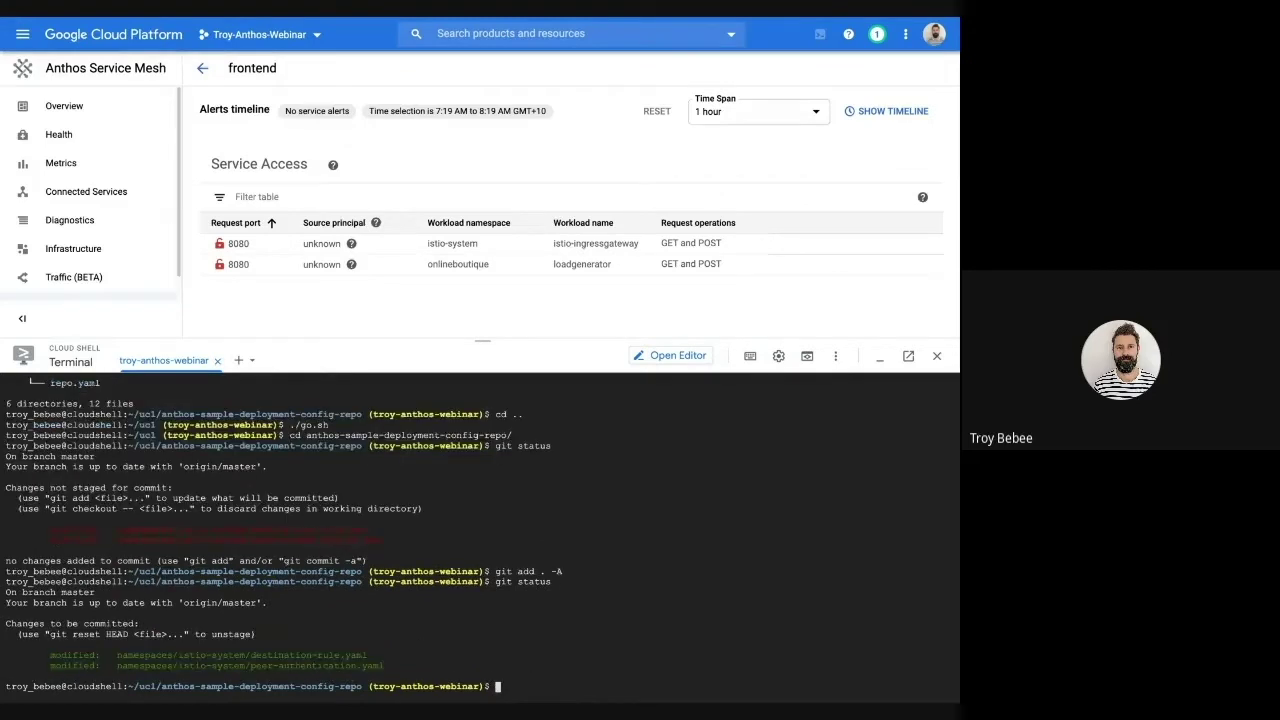
# - Display the repository tree and highlight the istio-system files under namespaces
pyautogui.write('tree')
pyautogui.press('Return')
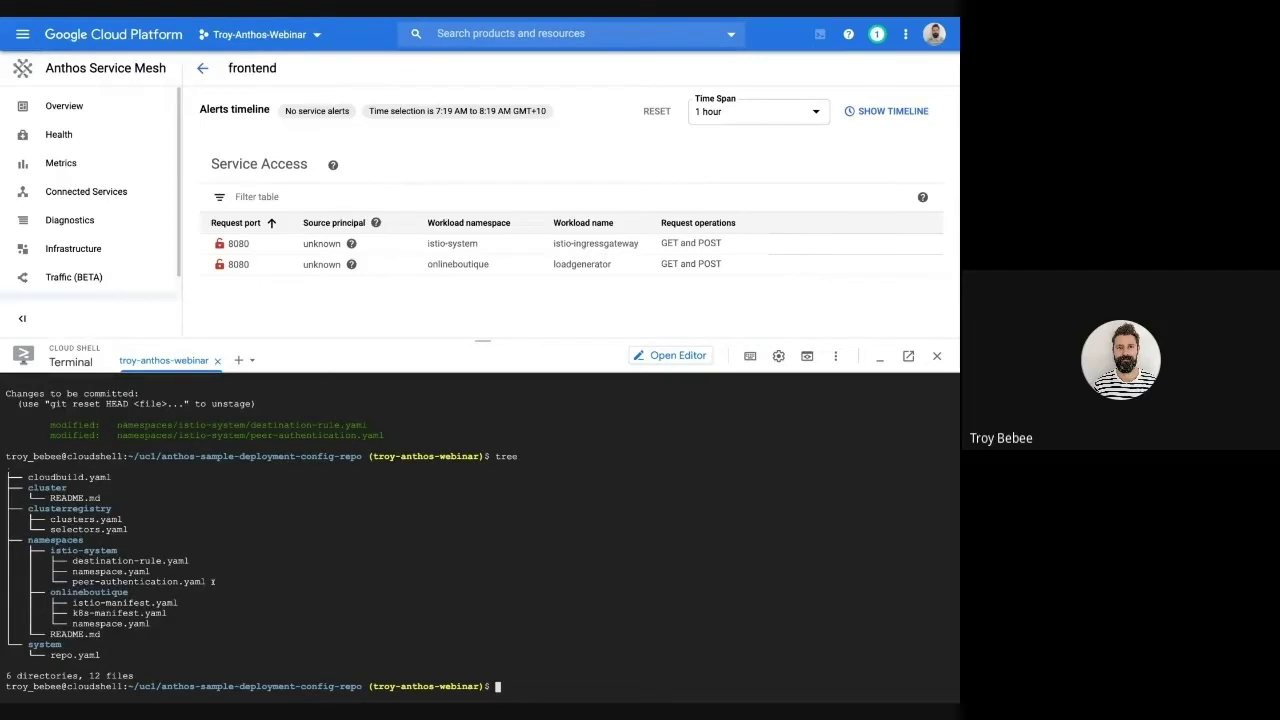
pyautogui.moveTo(212, 581); pyautogui.dragTo(8, 540)
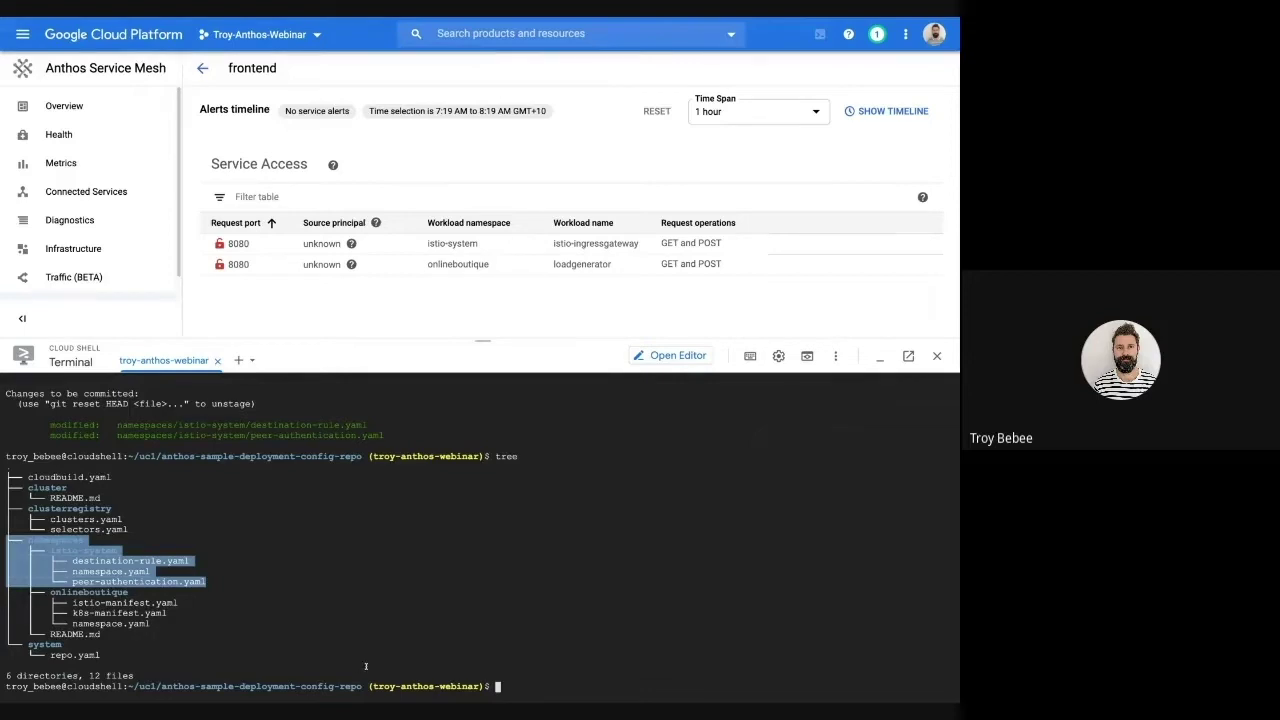
pyautogui.click(471, 671)
# - List the repository folder and review the staged destination-rule.yaml and peer-authentication.yaml changes in the Git status
pyautogui.write('ls')
pyautogui.press('Return')
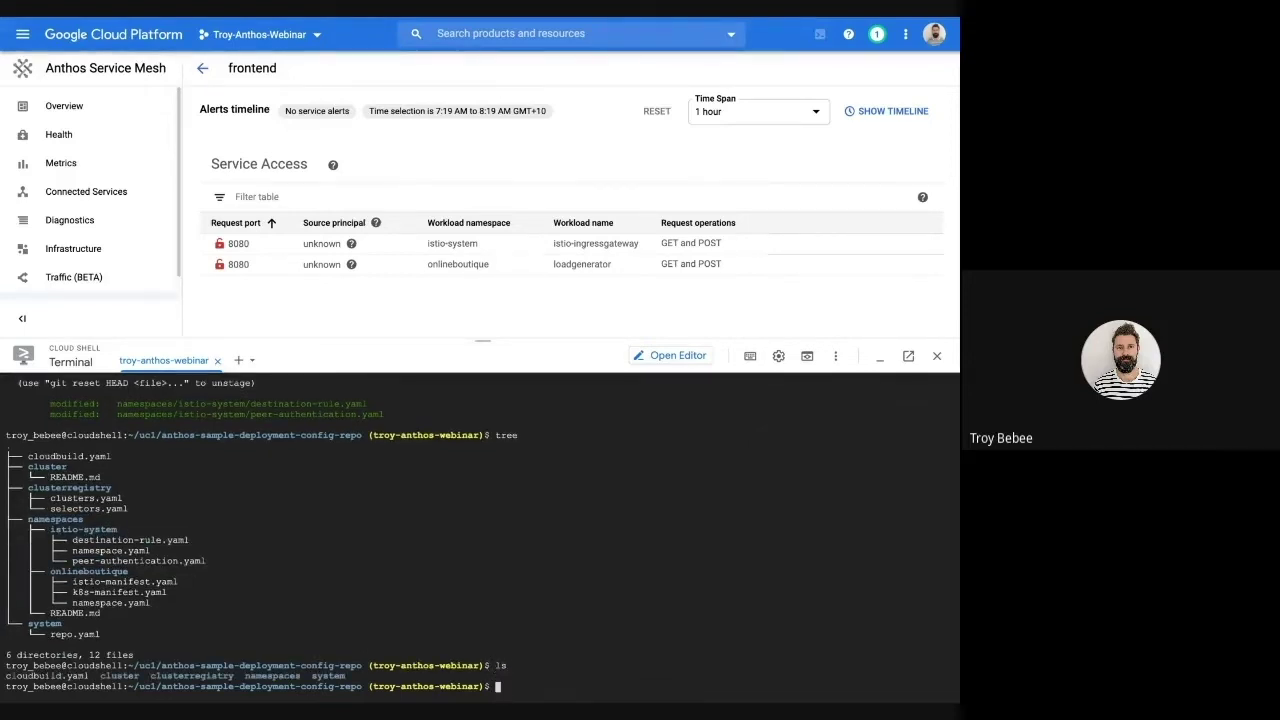
pyautogui.write('git status')
pyautogui.press('Return')
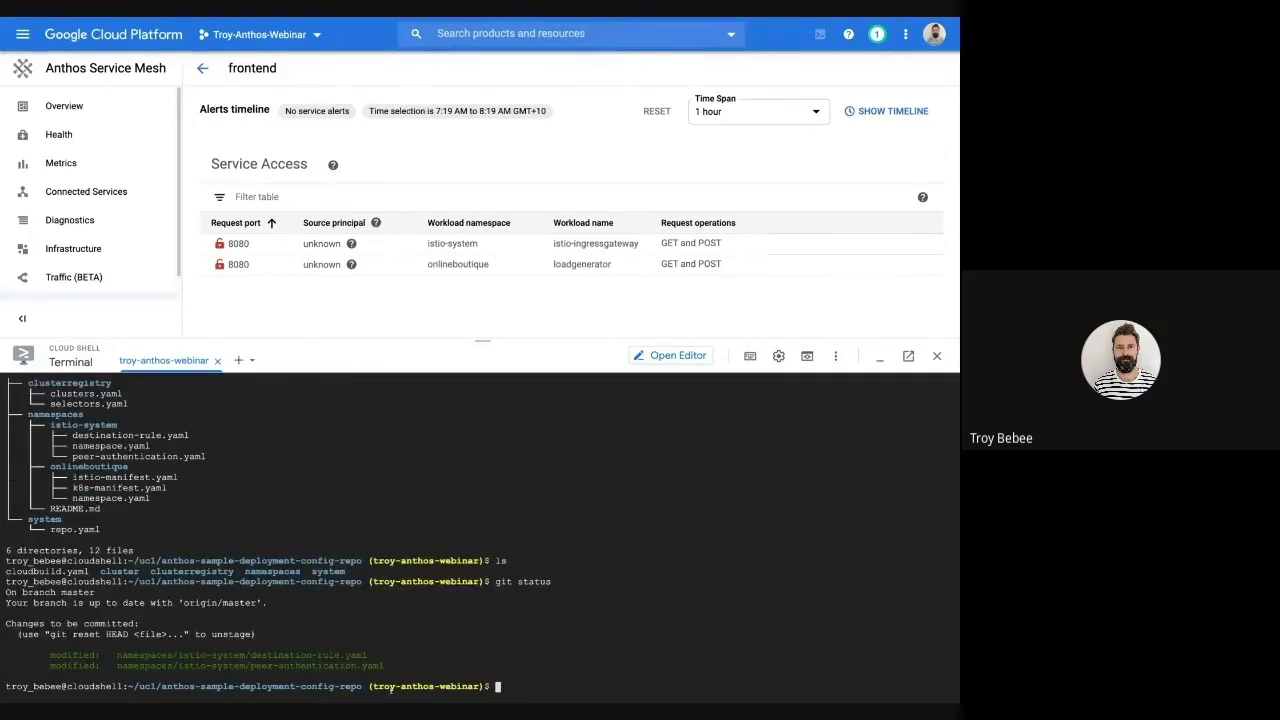
pyautogui.moveTo(388, 671); pyautogui.dragTo(4, 652)
pyautogui.click(480, 540)
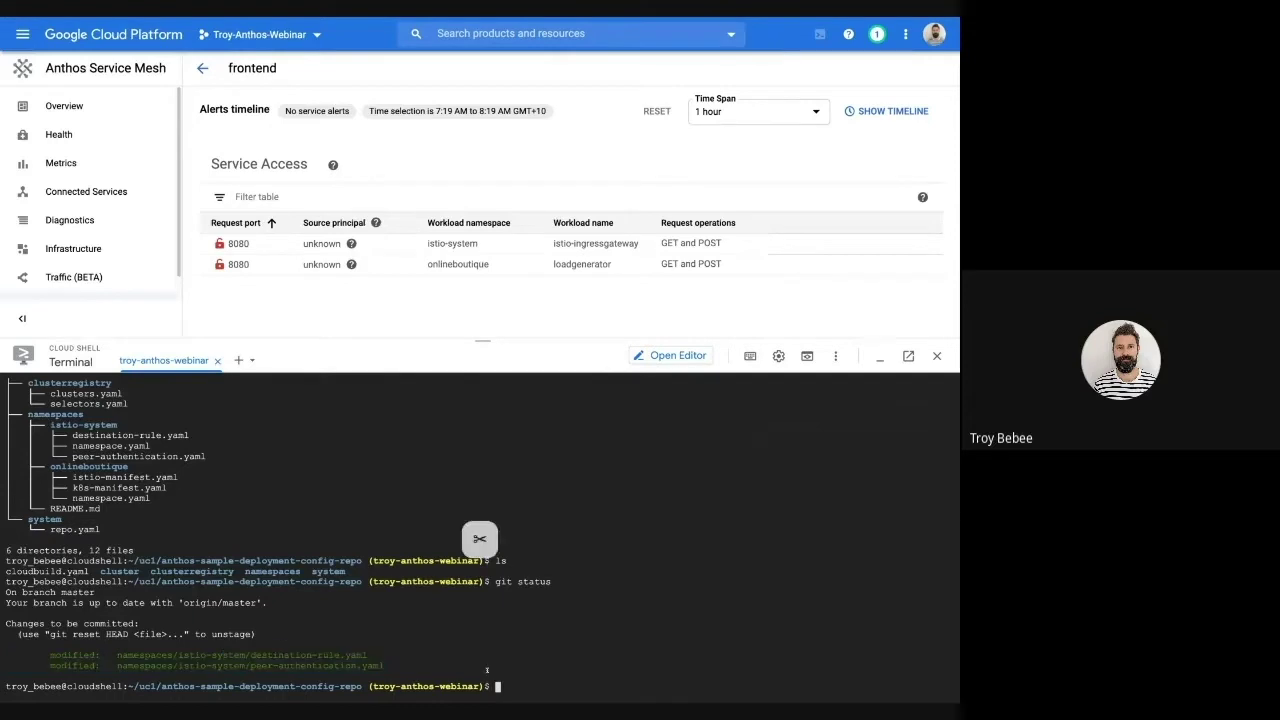
# - Commit the staged changes with the message "secure mtls frontent"
pyautogui.write('git commi')
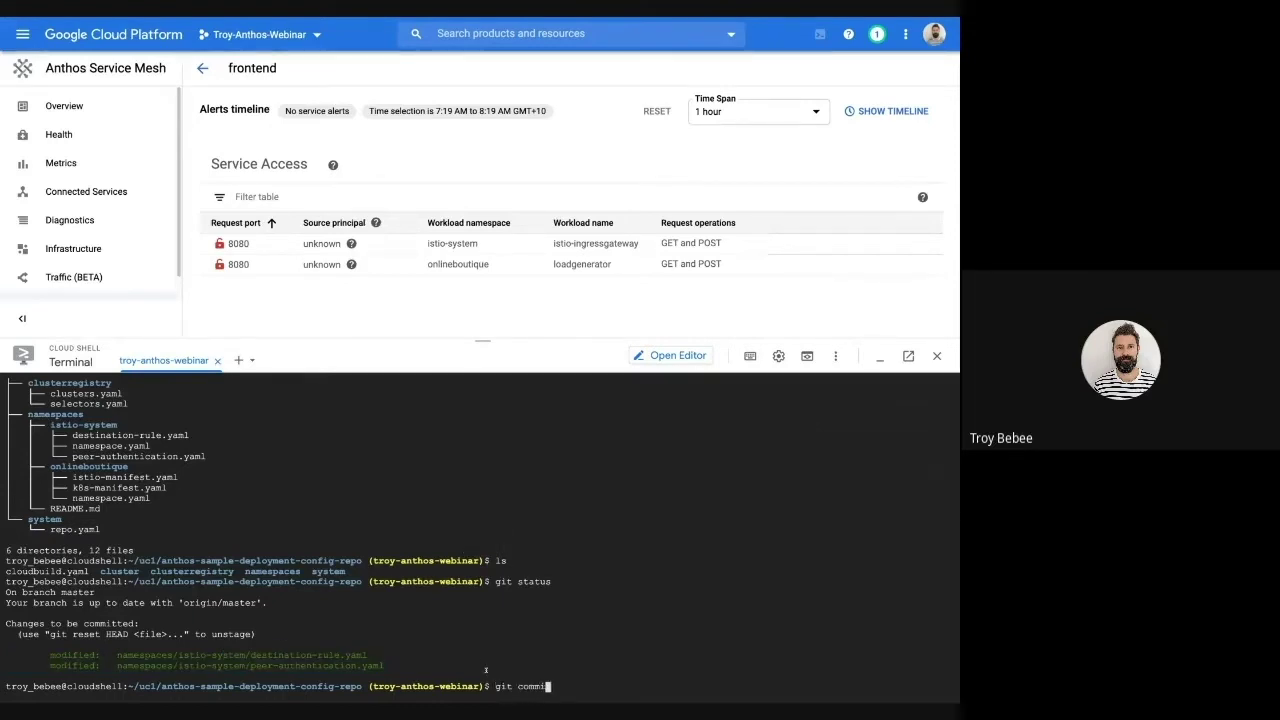
pyautogui.write('t -m "update')
pyautogui.press('BackSpace')
pyautogui.press('BackSpace')
pyautogui.press('BackSpace')
pyautogui.press('BackSpace')
pyautogui.press('BackSpace')
pyautogui.press('BackSpace')
pyautogui.write('secure mtls frontent"')
pyautogui.press('Return')
# - Push the commit to the config repo with git push and shrink the Cloud Shell terminal pane
pyautogui.write('git push')
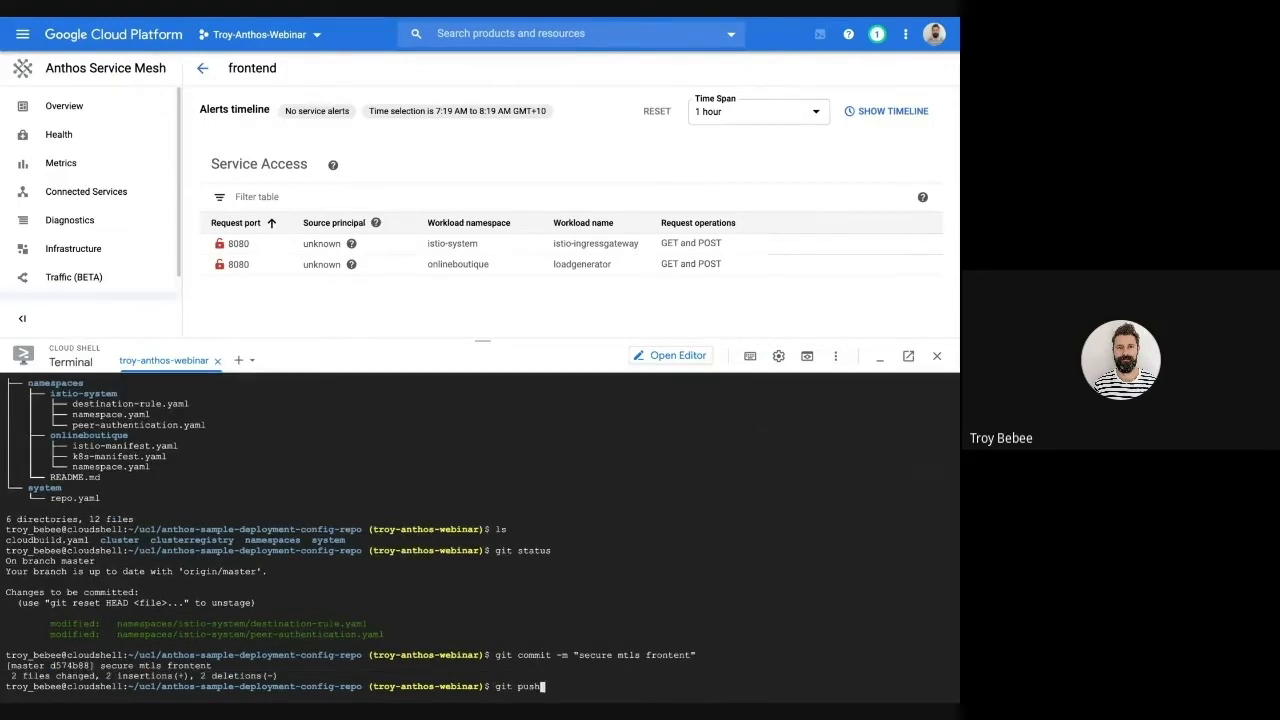
pyautogui.press('Return')
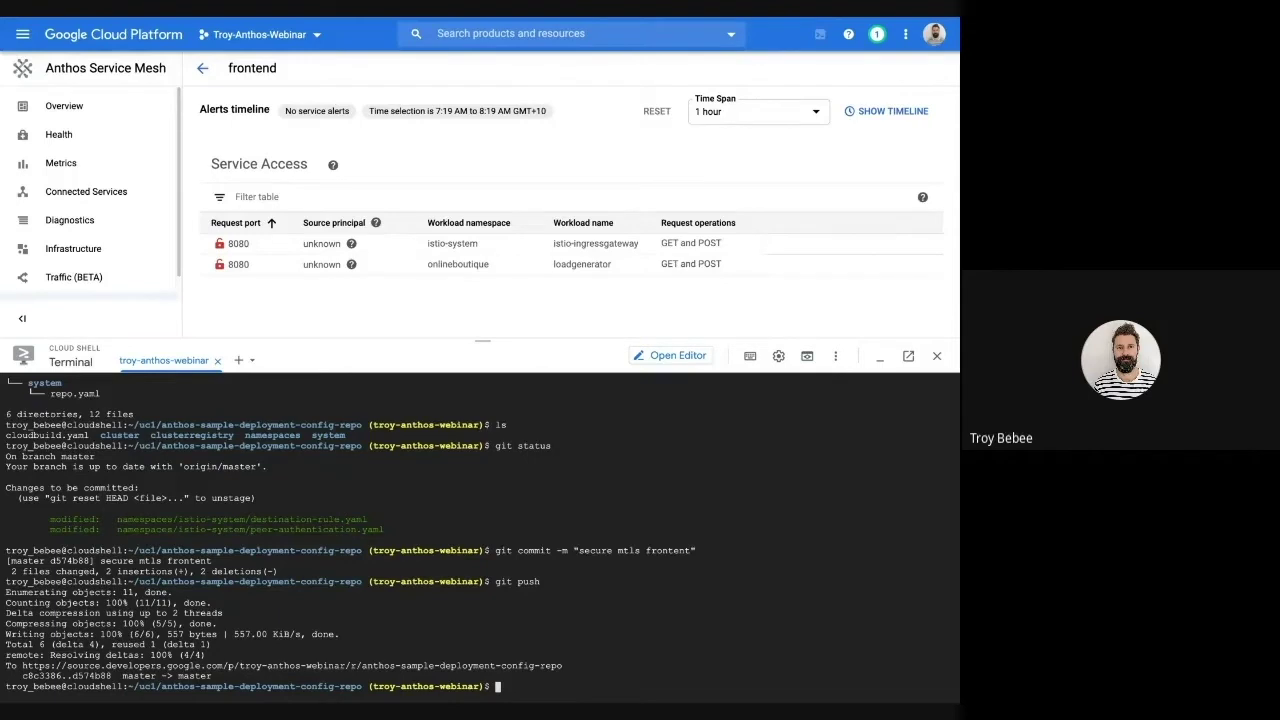
pyautogui.moveTo(483, 341); pyautogui.dragTo(483, 549)
# - Check the frontend service's overview and the inbound requests among its connected services
pyautogui.click(70, 110)
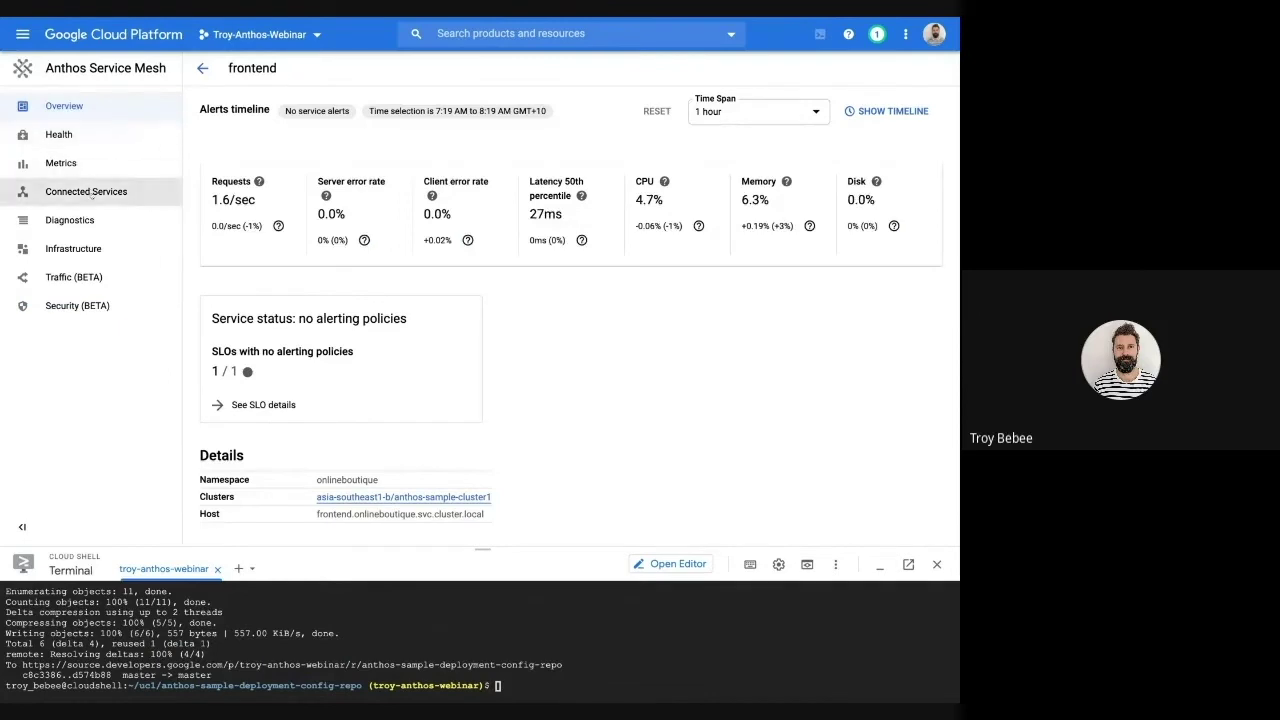
pyautogui.click(90, 191)
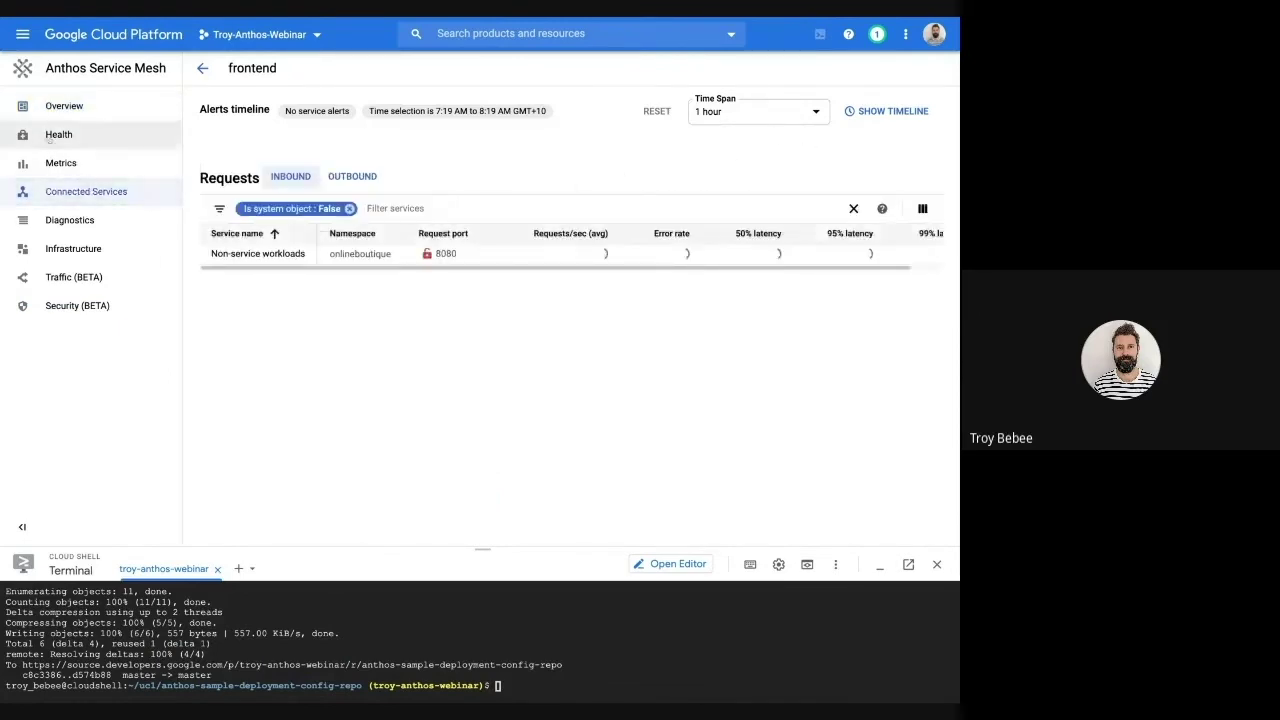
pyautogui.click(67, 108)
# - Return to the service mesh, show its topology graph, and spread out the shoppingcartservice and adservice nodes
pyautogui.click(202, 67)
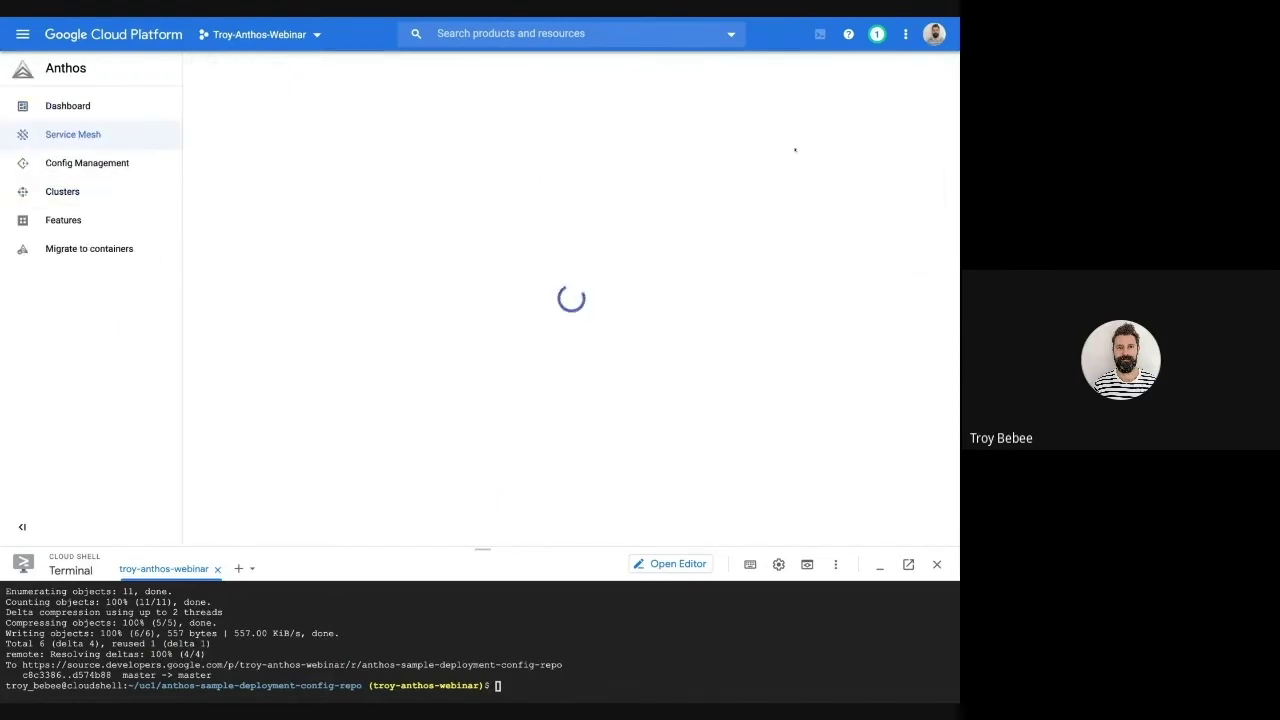
pyautogui.click(890, 68)
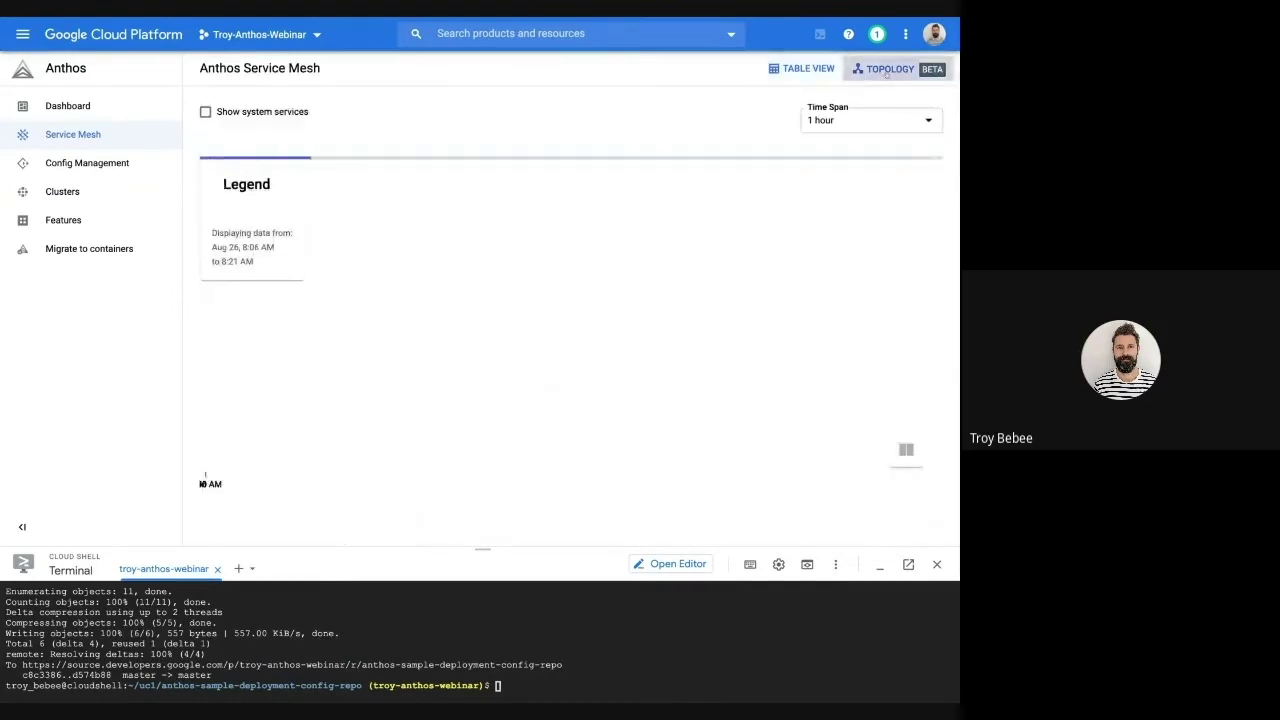
pyautogui.click(628, 177)
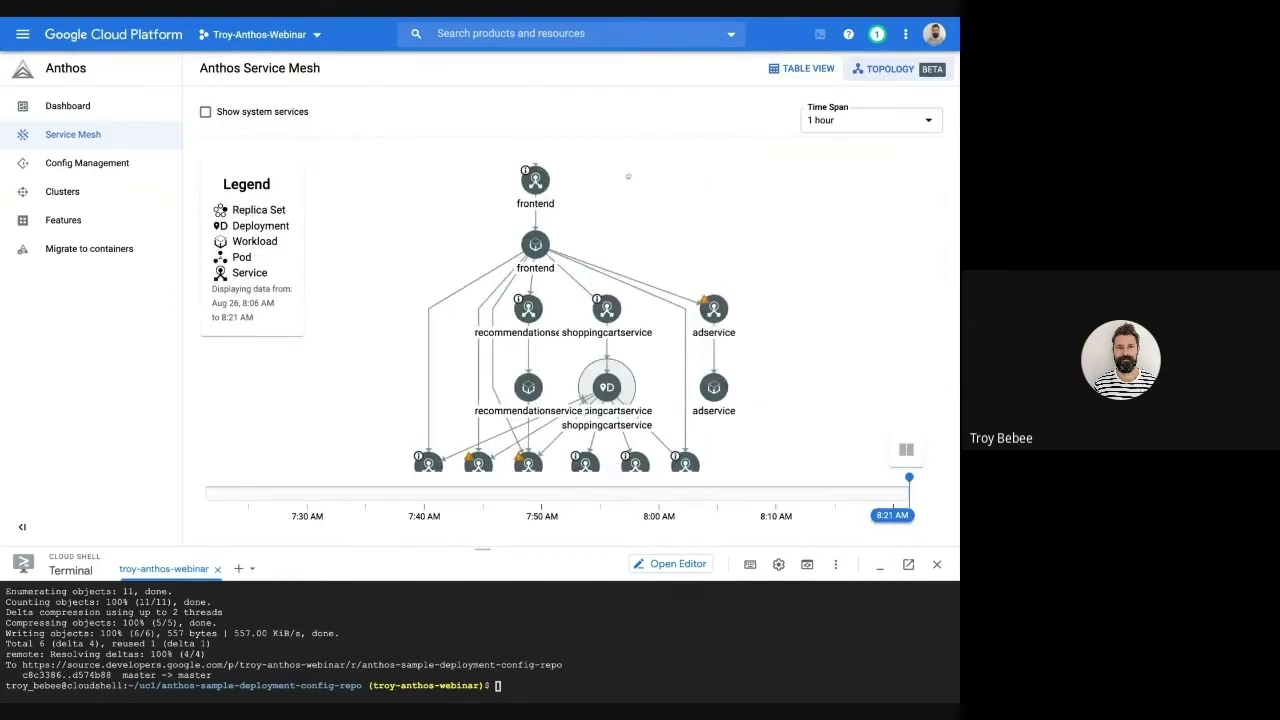
pyautogui.moveTo(431, 466)
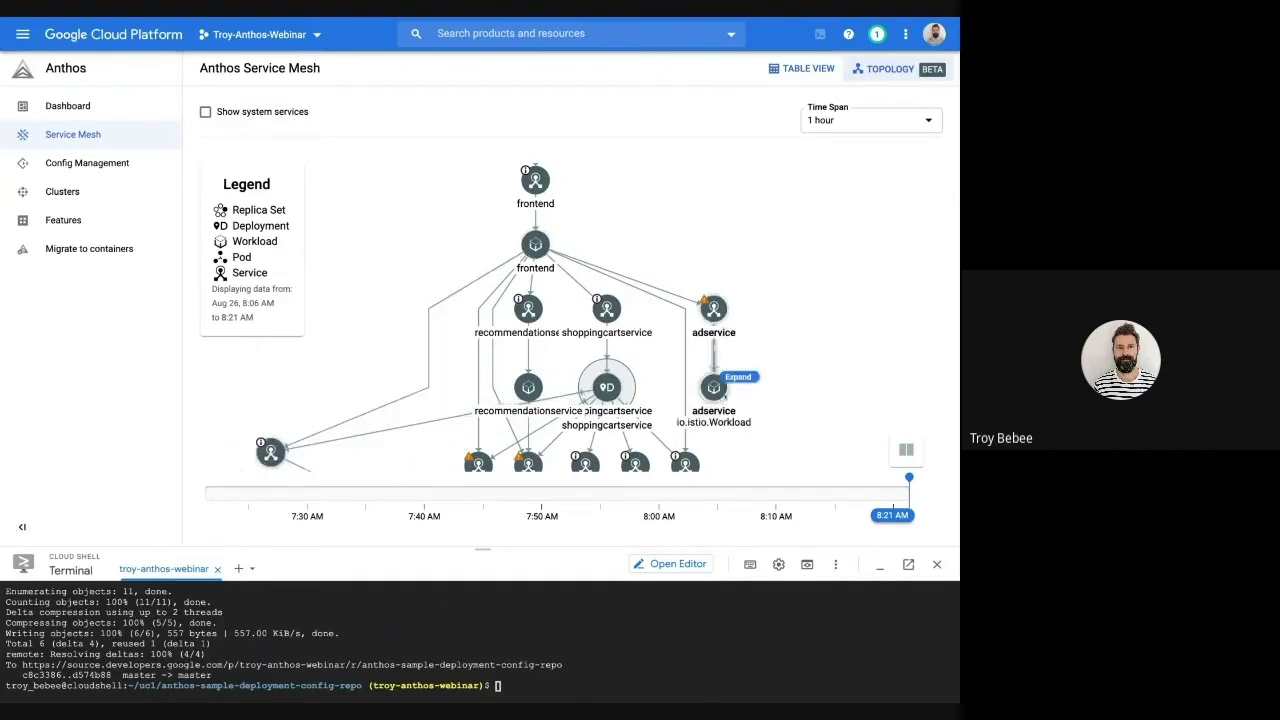
pyautogui.moveTo(609, 388)
pyautogui.click(640, 364)
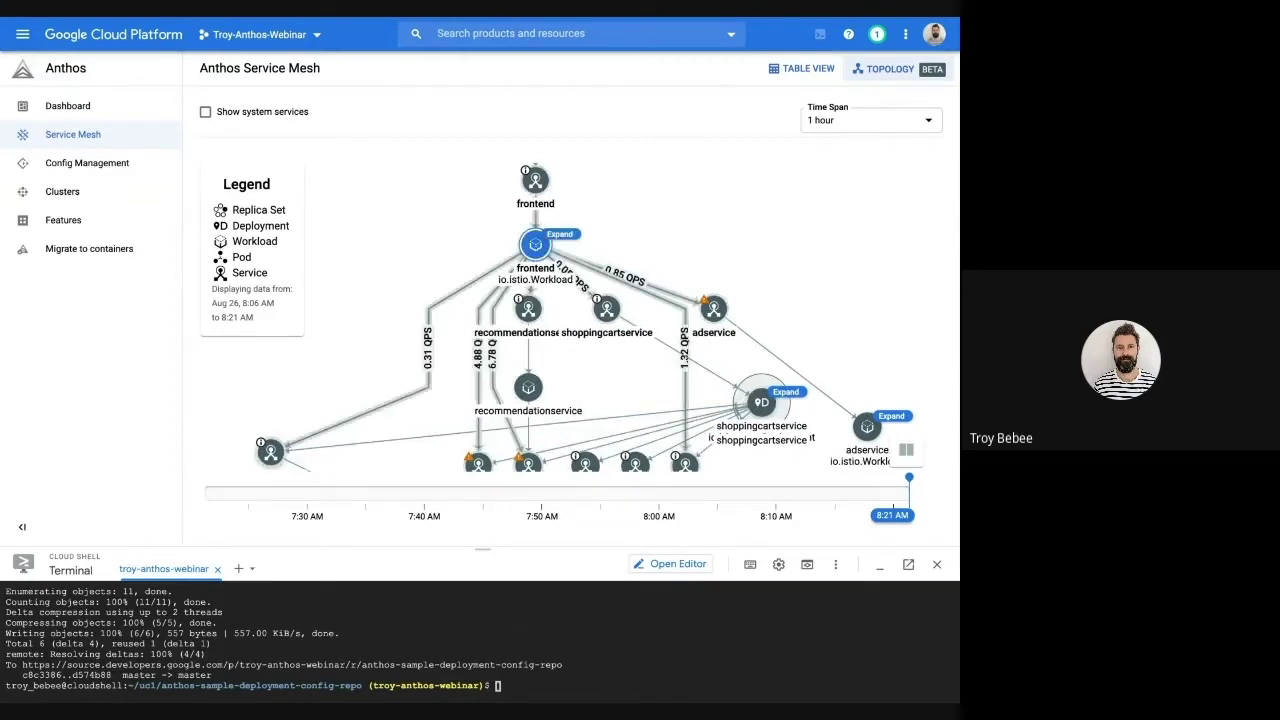
# - Open the frontend service dashboard from the topology graph and examine its traffic and security access entries
pyautogui.moveTo(535, 180)
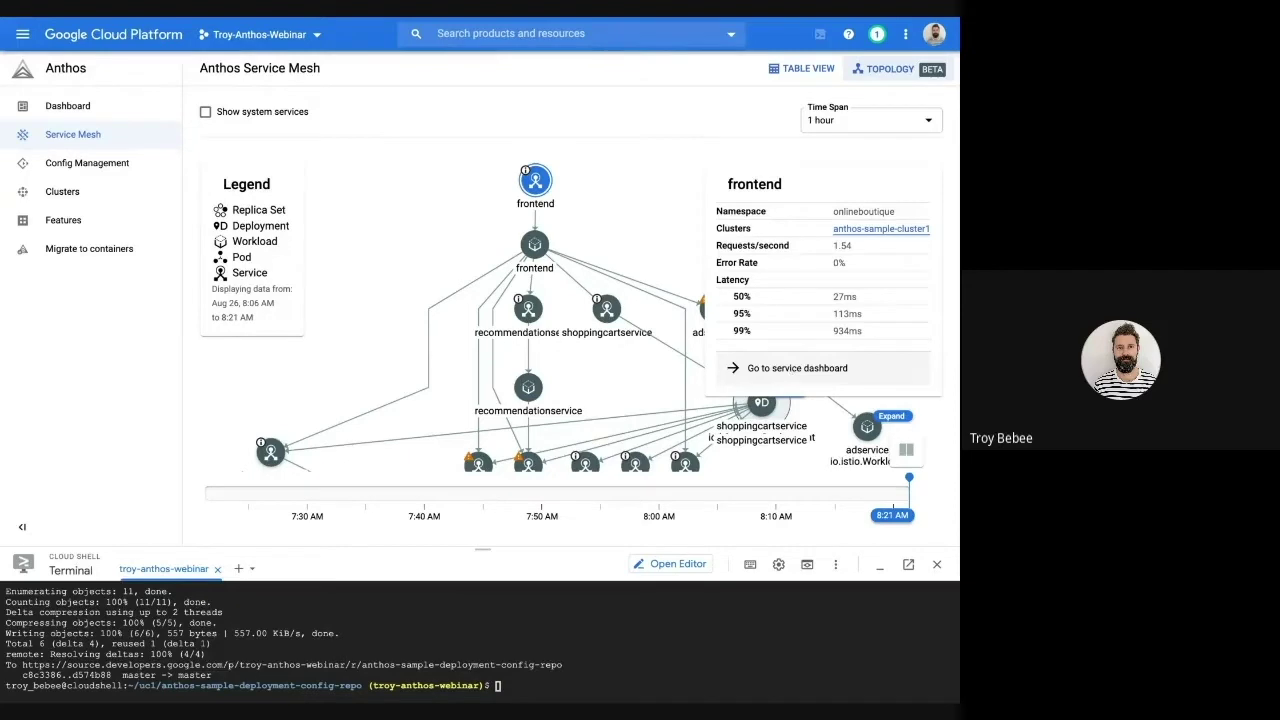
pyautogui.click(797, 368)
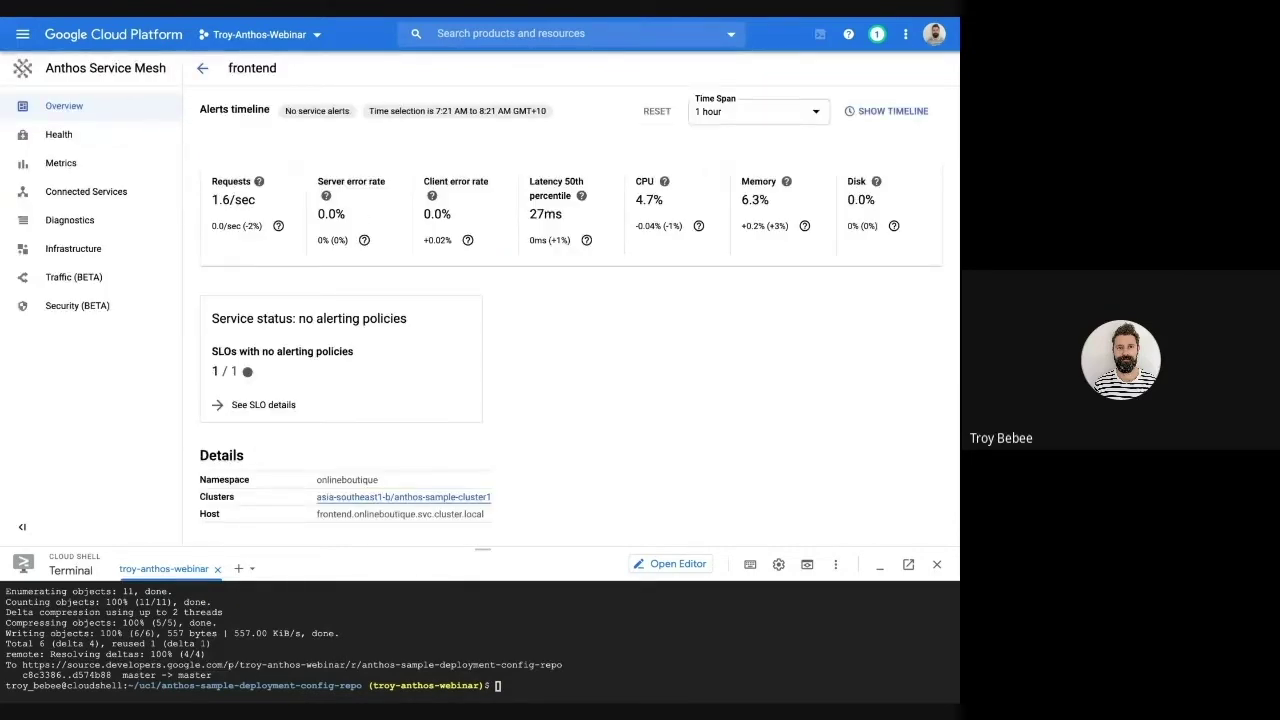
pyautogui.click(85, 277)
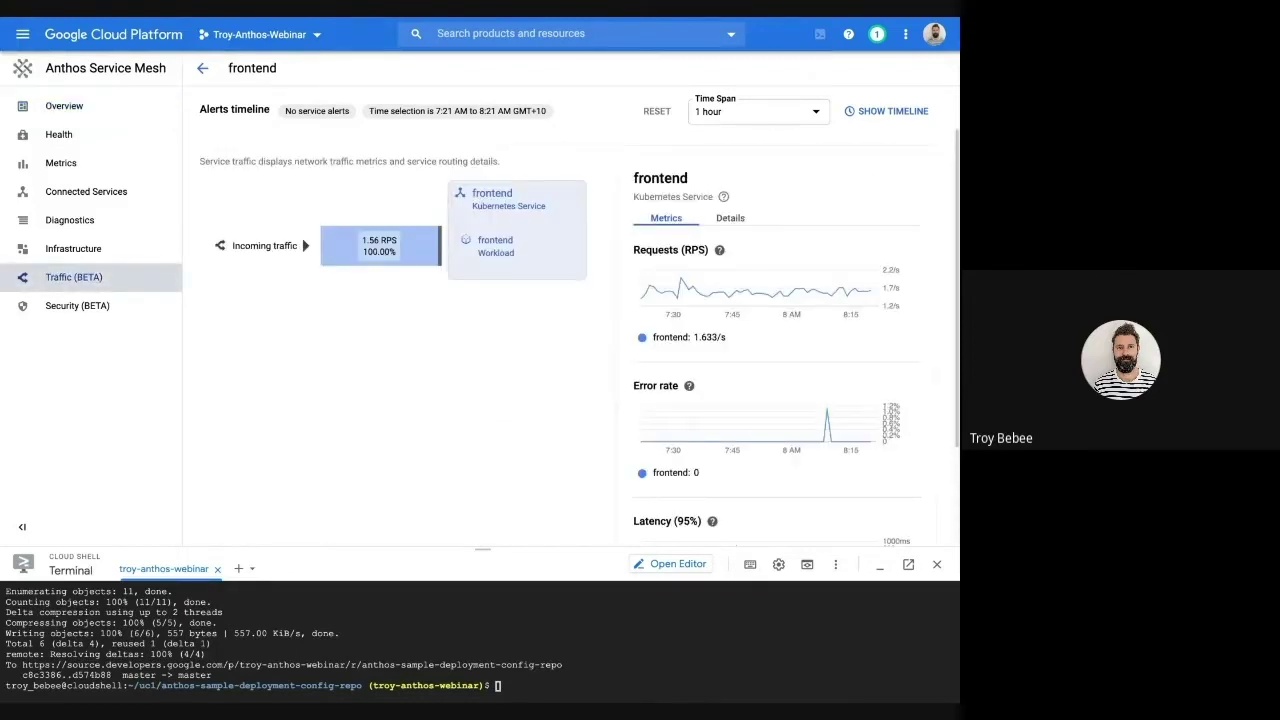
pyautogui.click(80, 305)
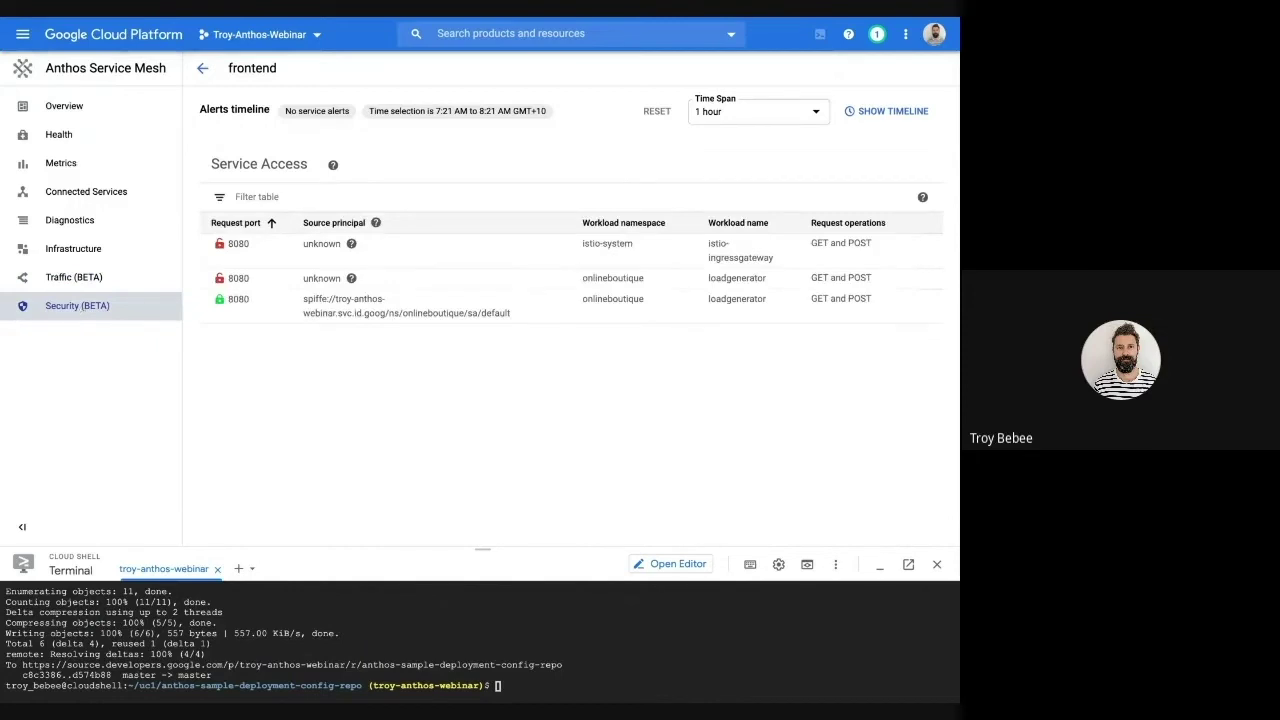
# - View the frontend's infrastructure metrics and examine the lock status of its inbound connected services
pyautogui.click(76, 249)
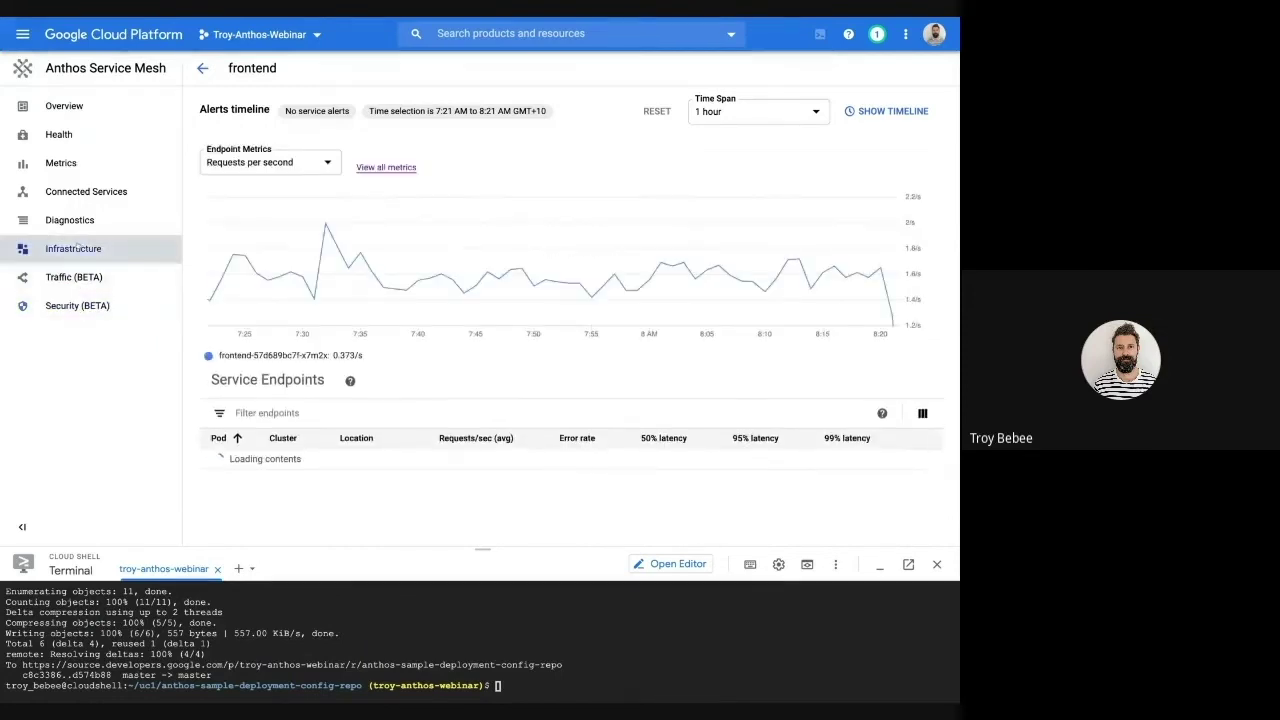
pyautogui.click(60, 192)
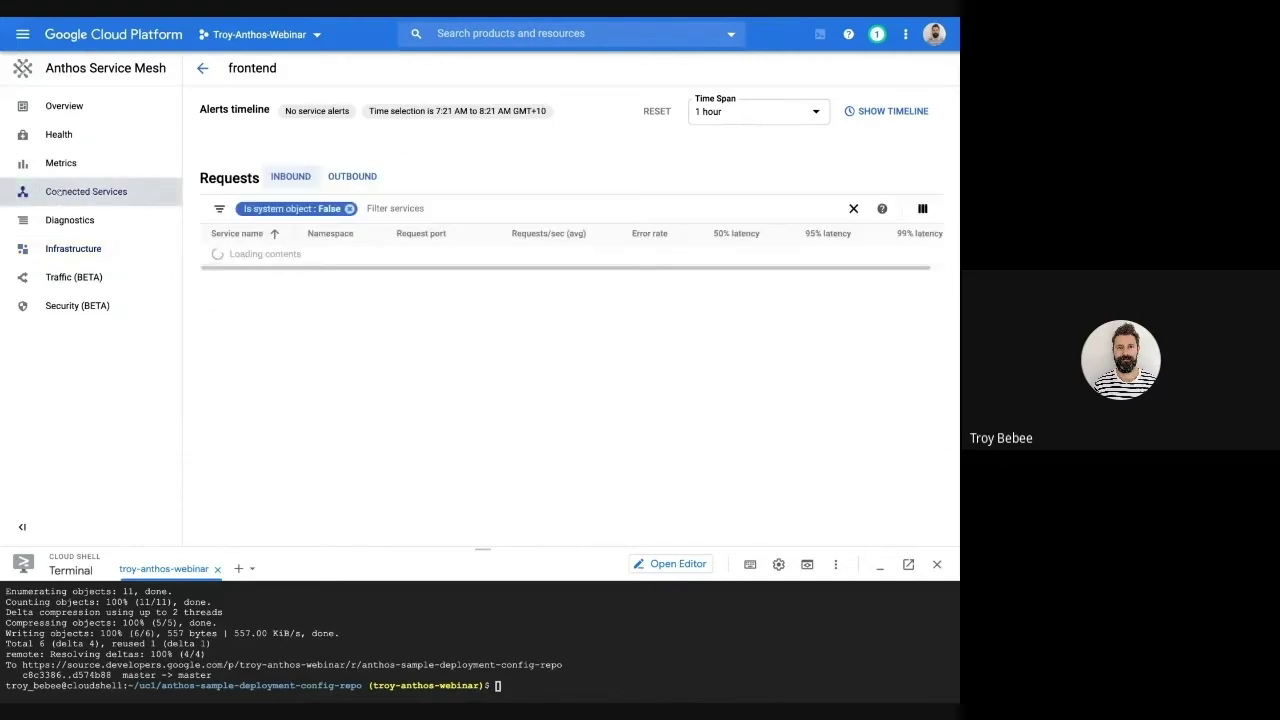
pyautogui.moveTo(428, 254)
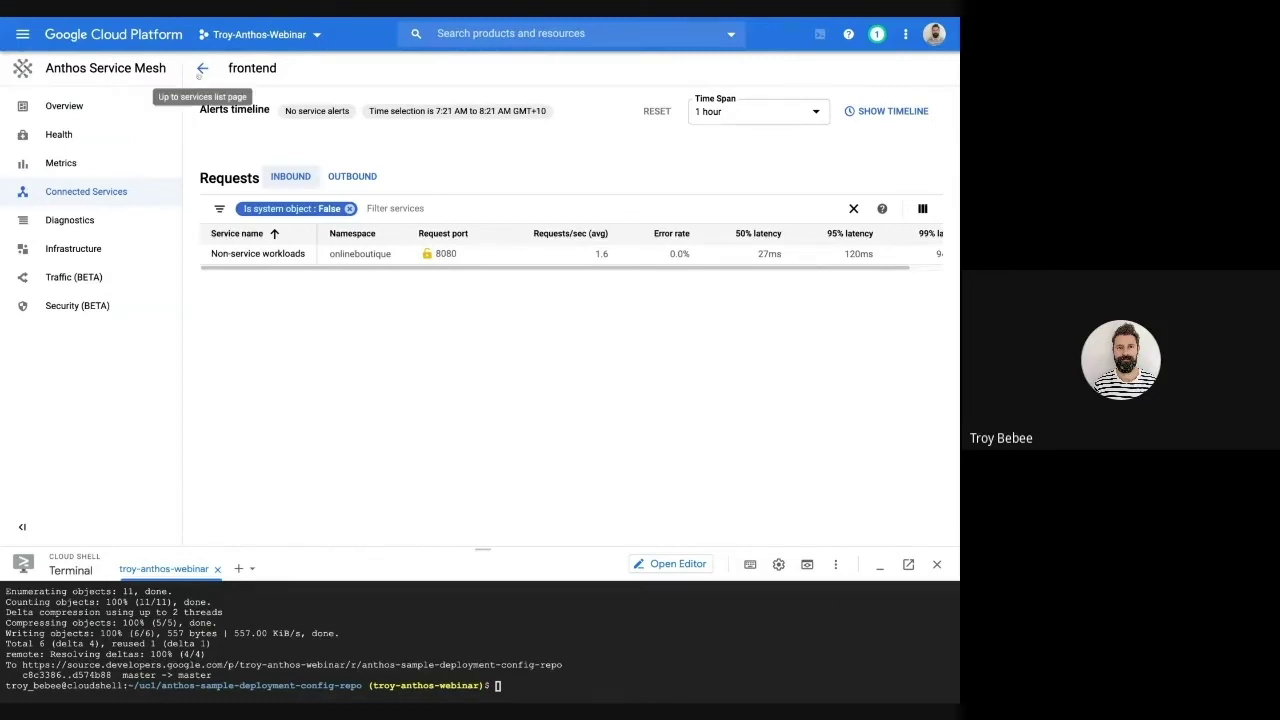
# - Open adservice from the services list and examine the mTLS status of its service access entries
pyautogui.click(202, 68)
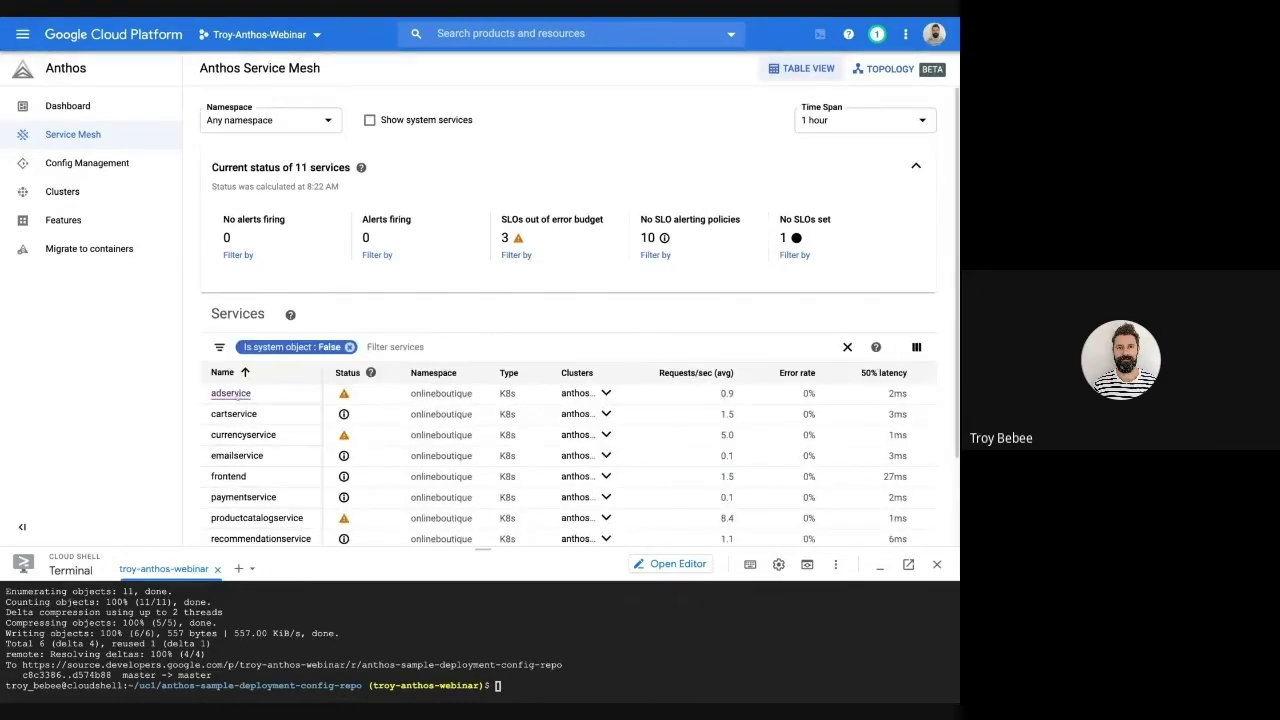
pyautogui.click(230, 393)
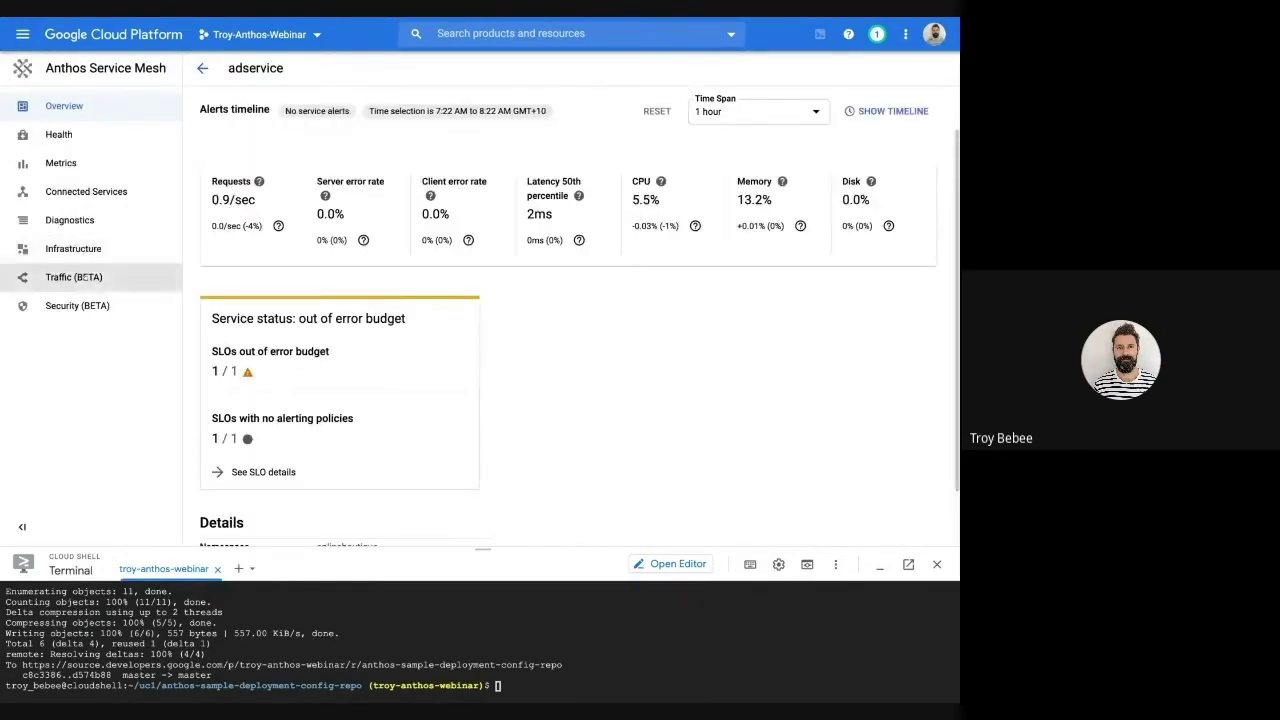
pyautogui.click(77, 305)
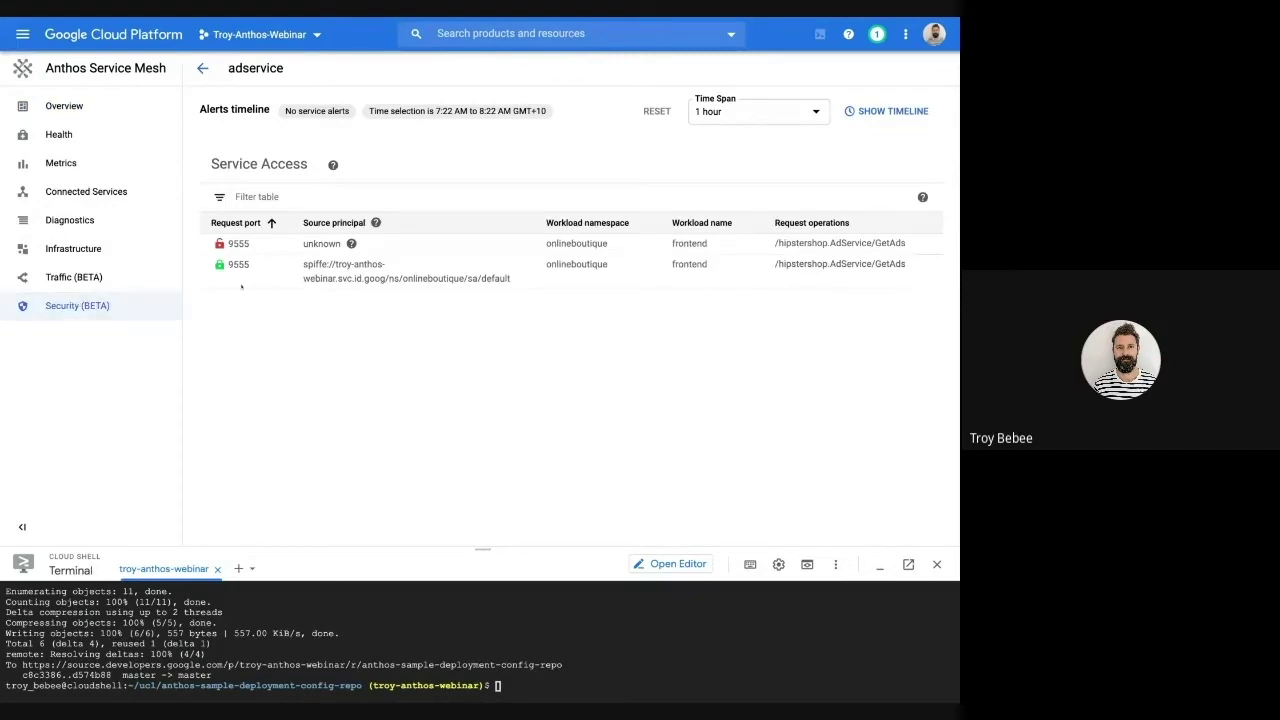
pyautogui.moveTo(222, 266)
# - Return to the services list, open frontend, and examine the mTLS status of port 8080 in its security view
pyautogui.click(202, 68)
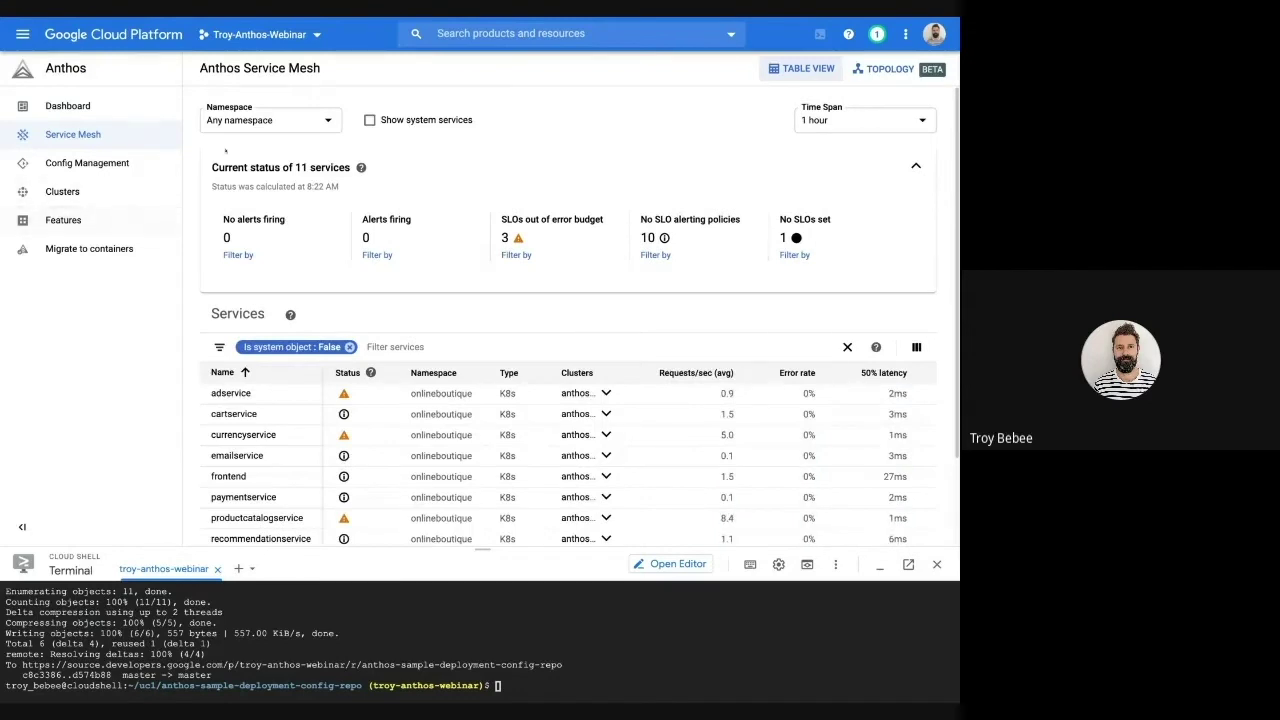
pyautogui.click(73, 134)
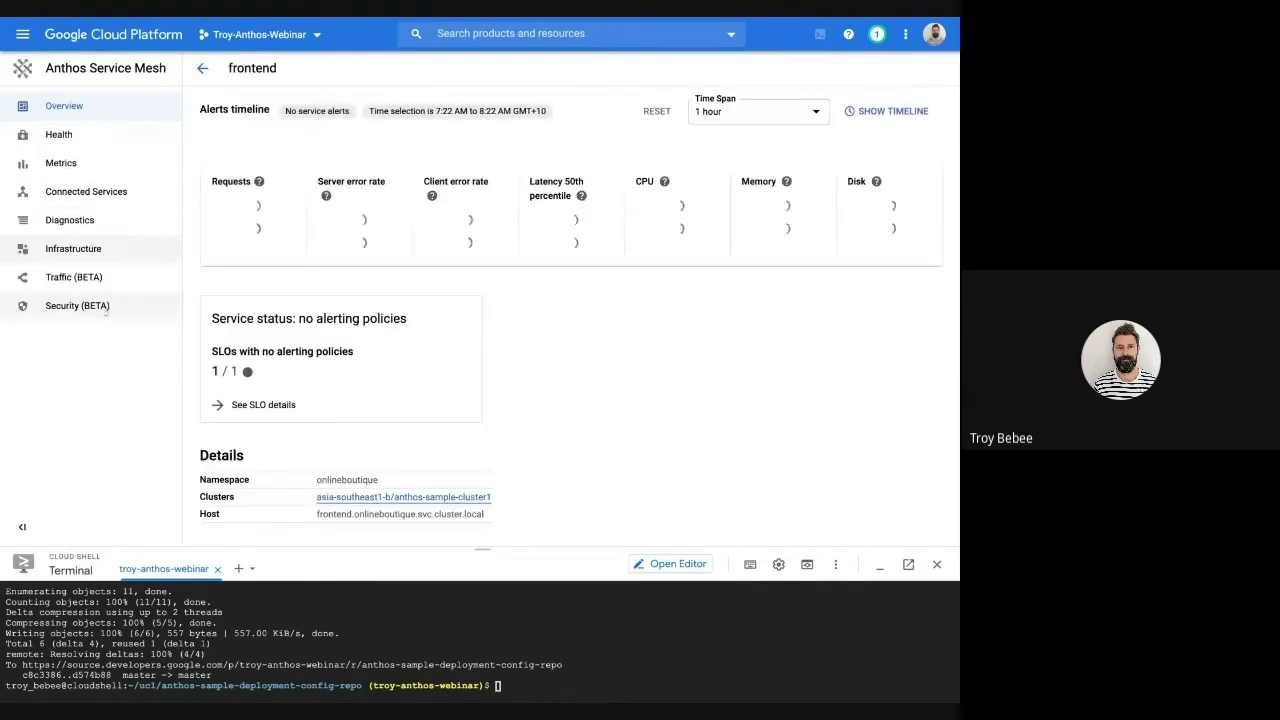
pyautogui.click(77, 305)
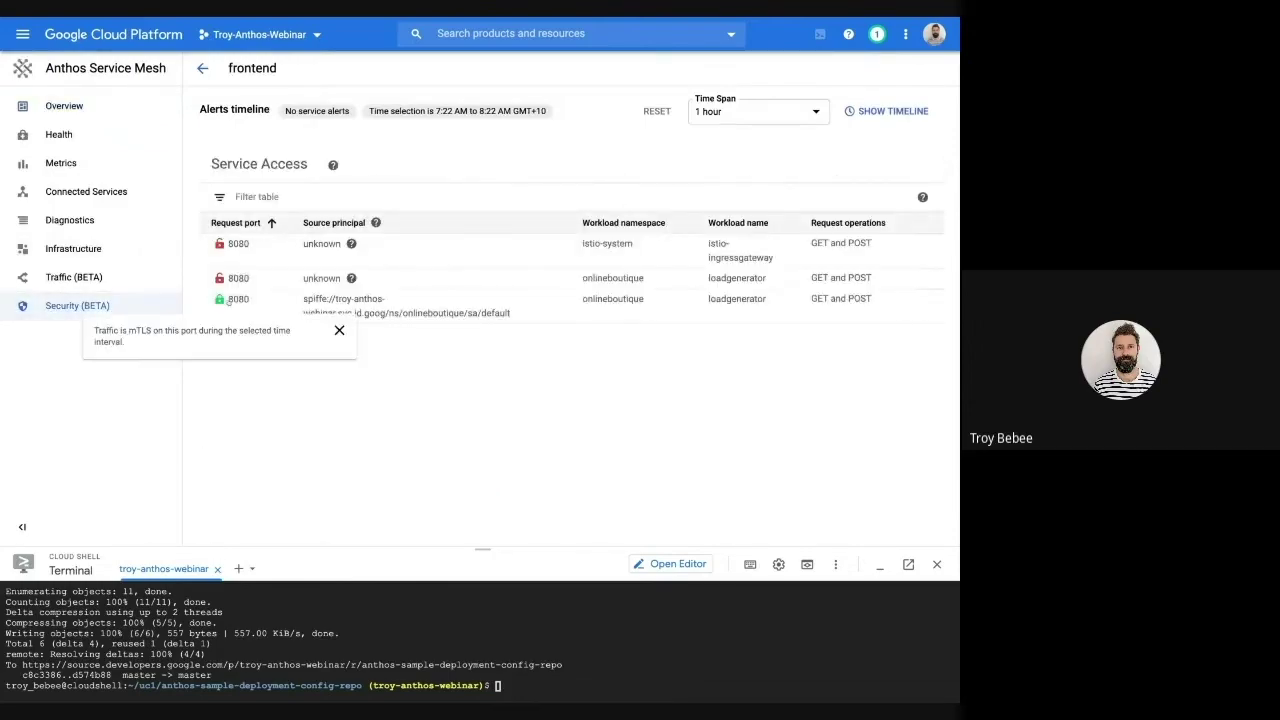
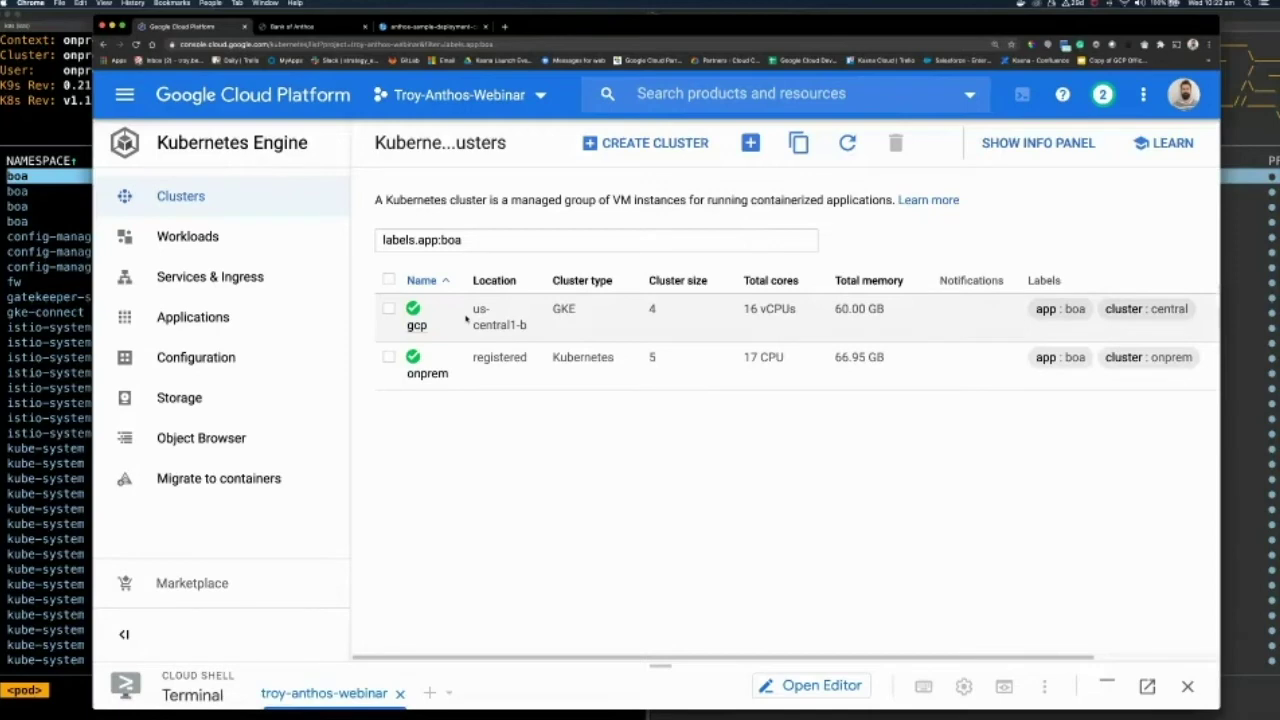
# - Open the gcp cluster's details, review its settings and labels, and return to the cluster list
pyautogui.click(466, 318)
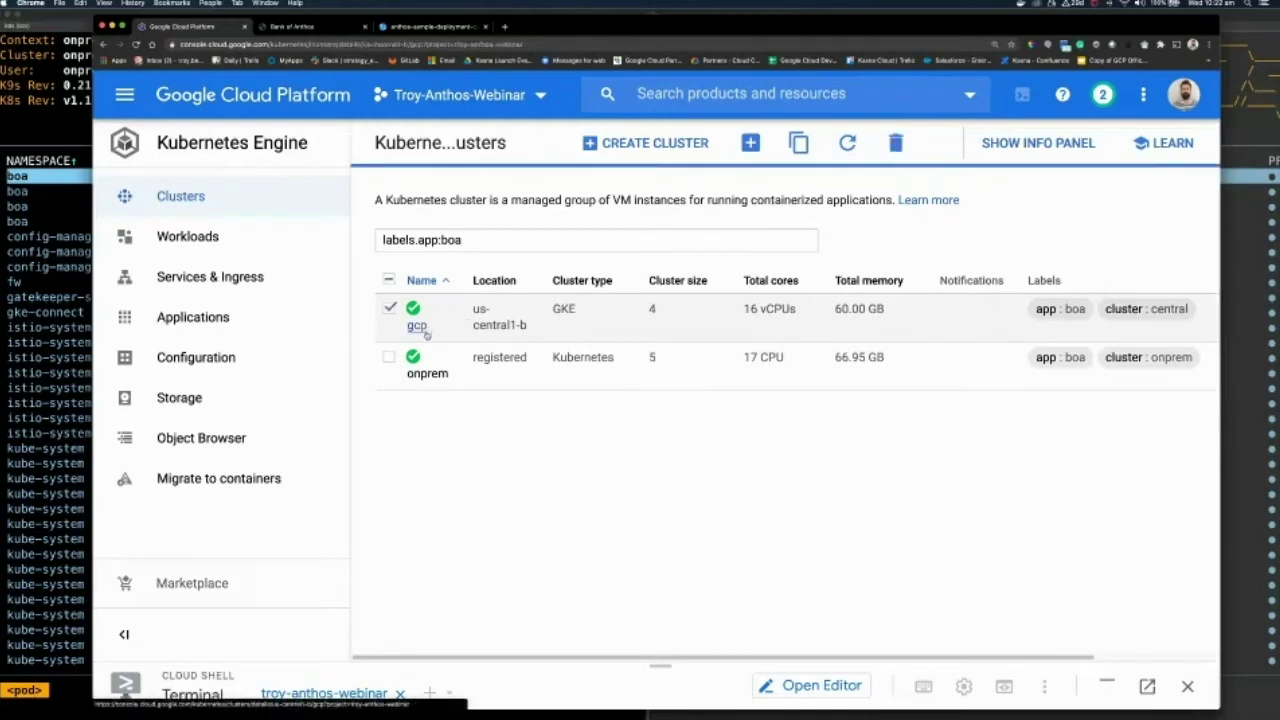
pyautogui.click(420, 327)
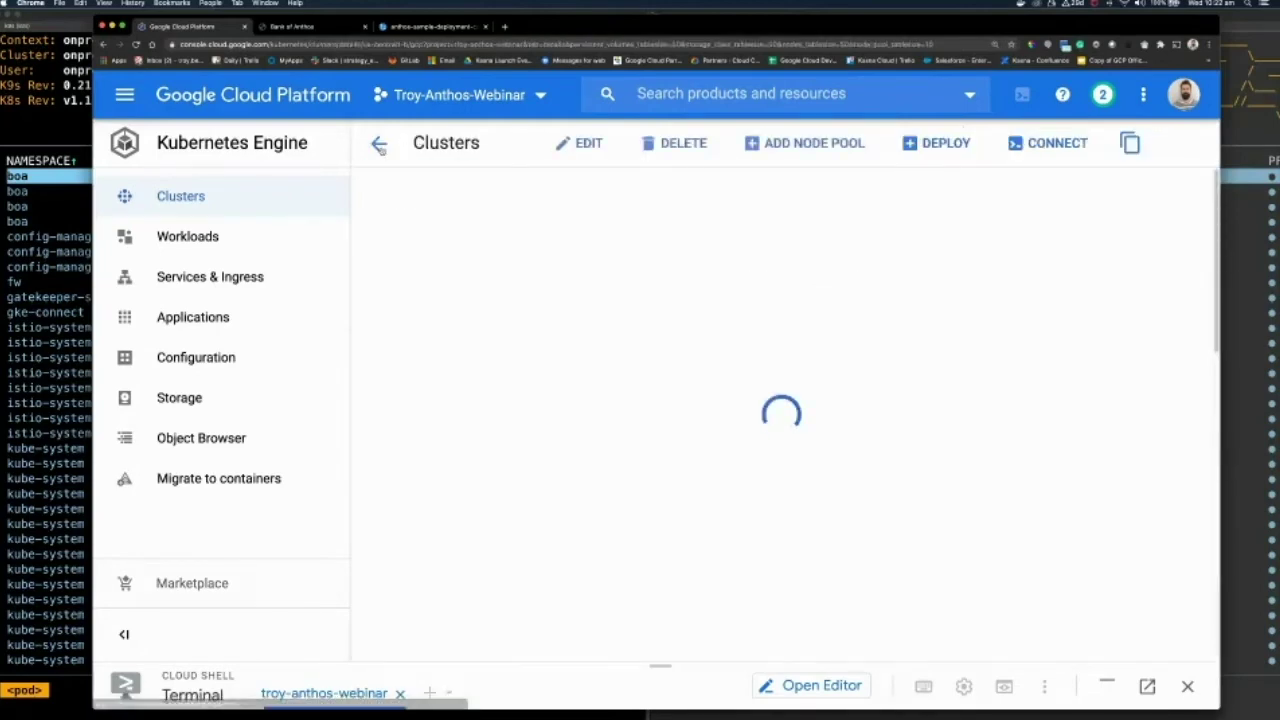
pyautogui.scroll(-10, 469, 345)
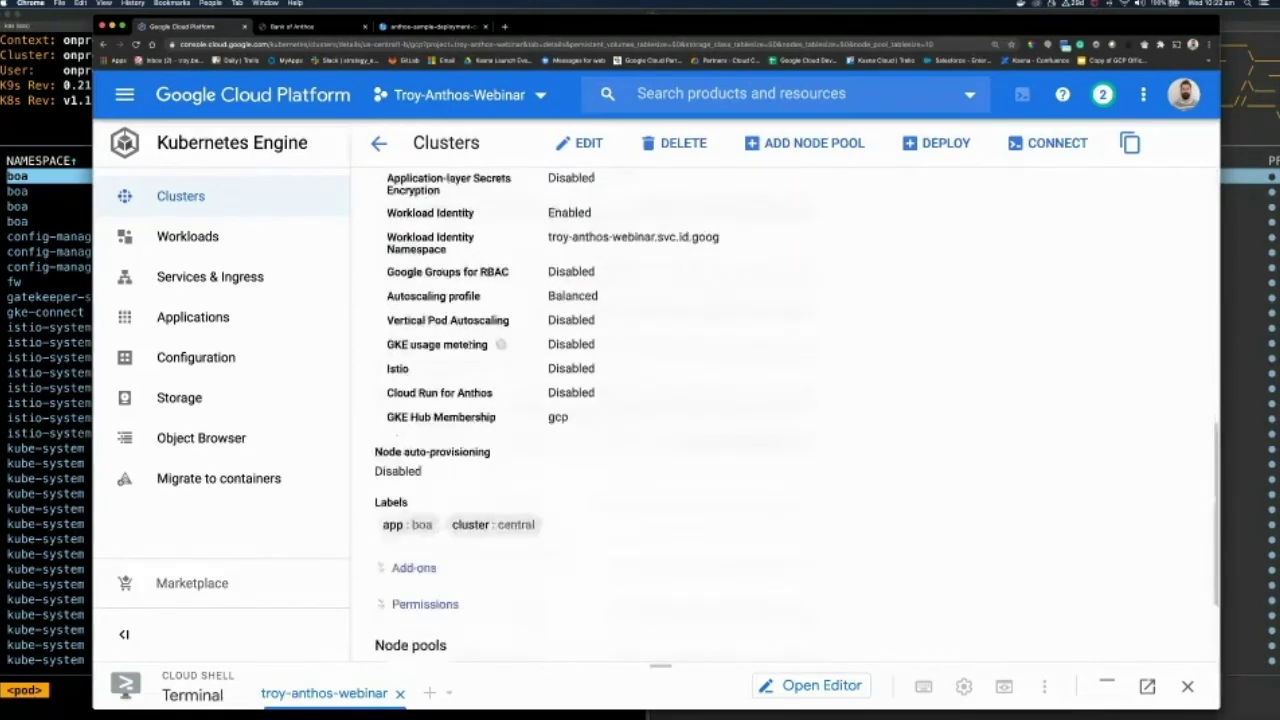
pyautogui.scroll(10, 469, 345)
pyautogui.click(378, 143)
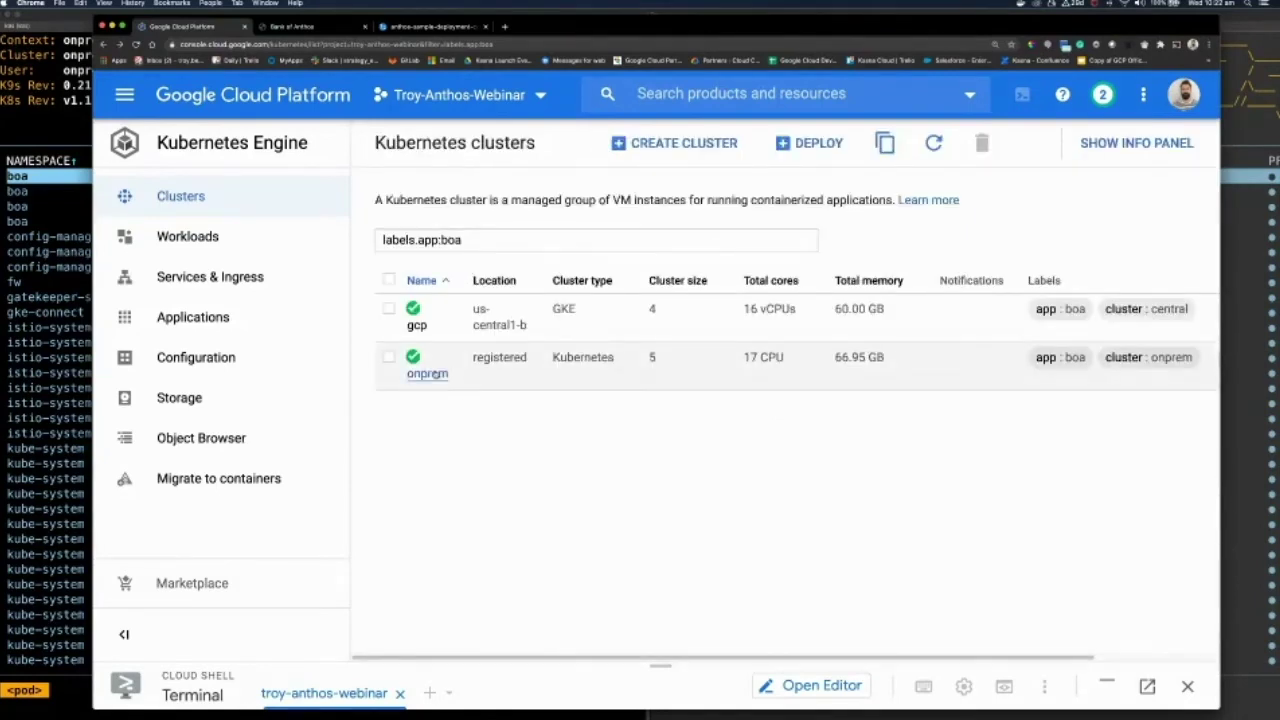
# - Open the onprem cluster's details, highlight its endpoint address, and return to the cluster list
pyautogui.click(436, 374)
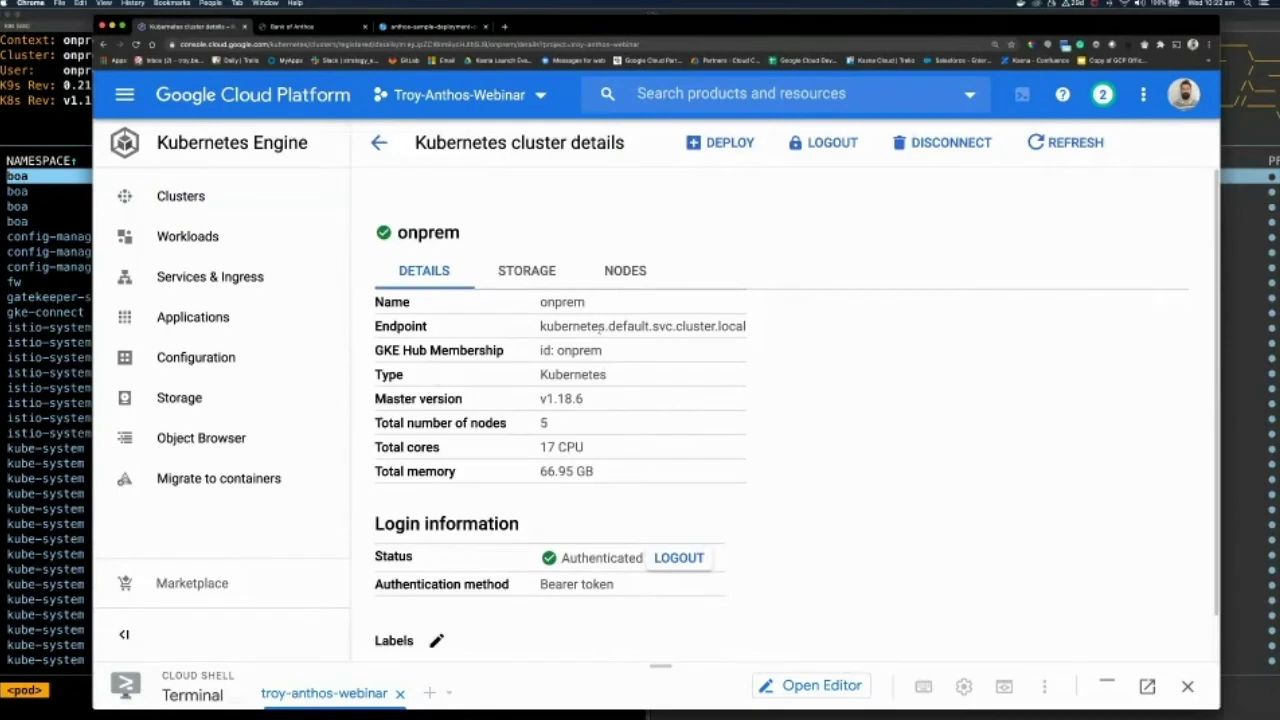
pyautogui.moveTo(541, 326); pyautogui.dragTo(739, 327)
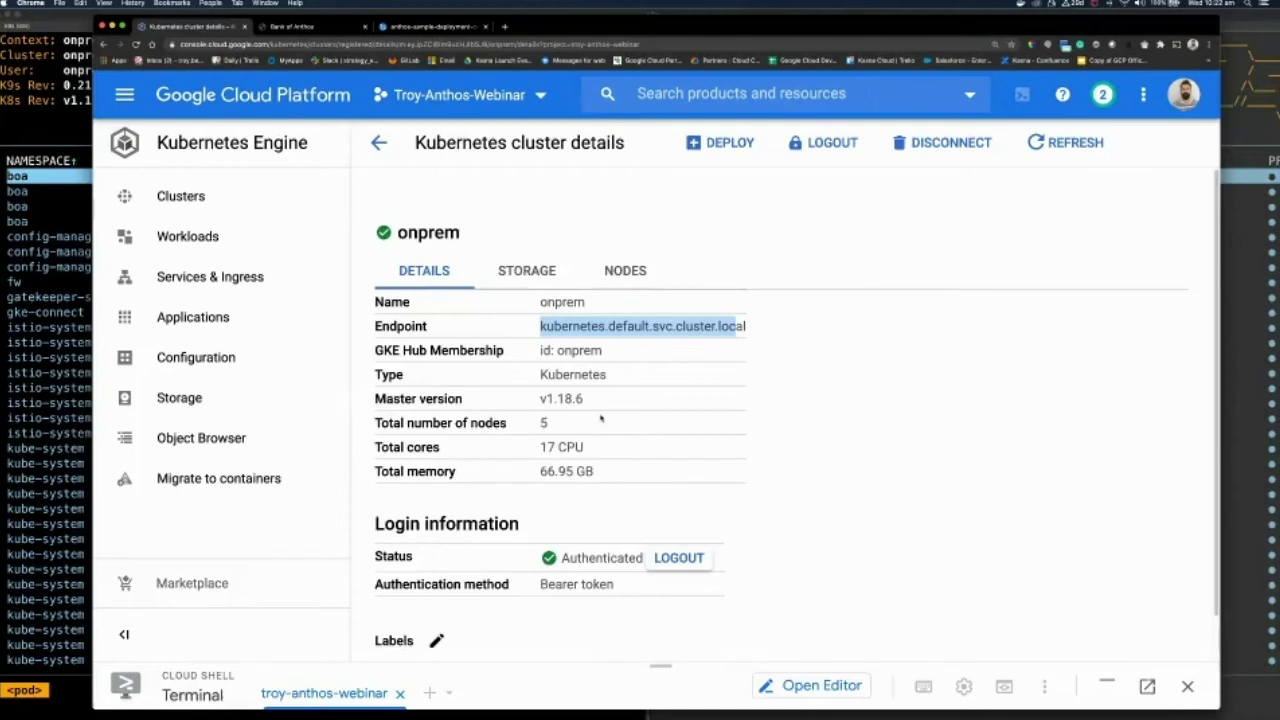
pyautogui.click(379, 143)
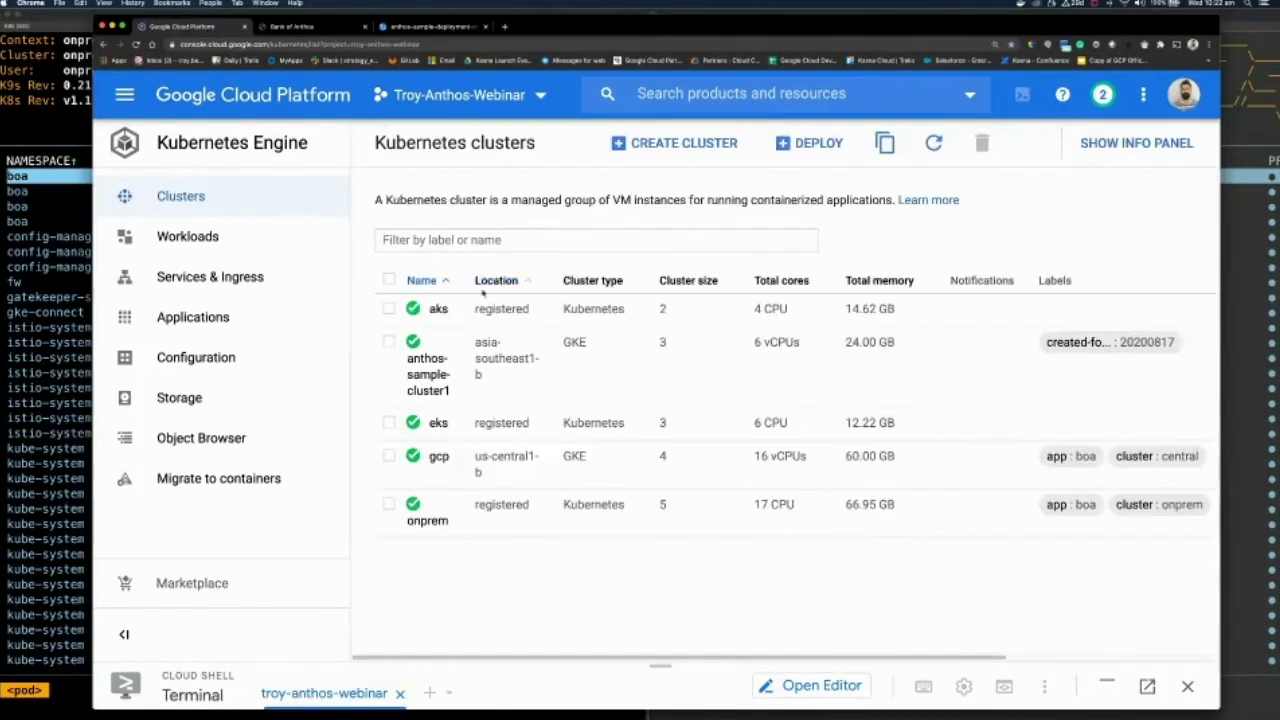
# - Open the gcp cluster's details in Anthos Config Management and enlarge the Cloud Shell terminal pane
pyautogui.click(124, 94)
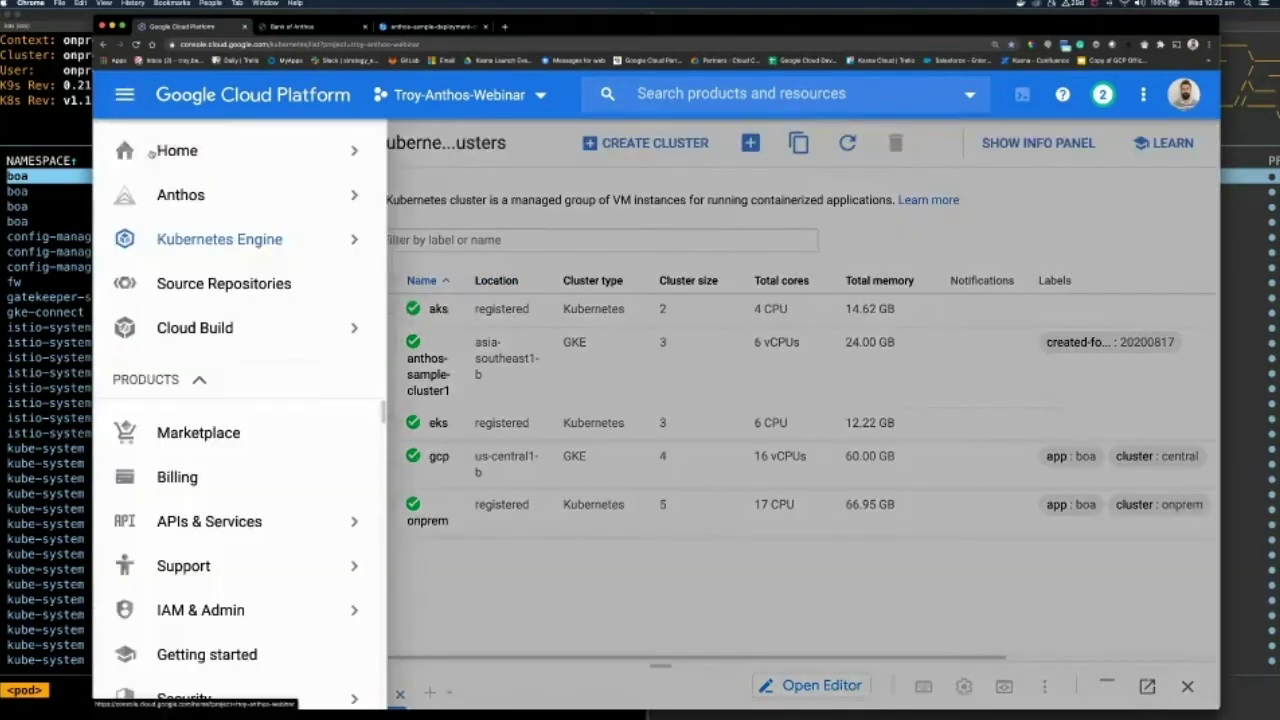
pyautogui.moveTo(330, 195)
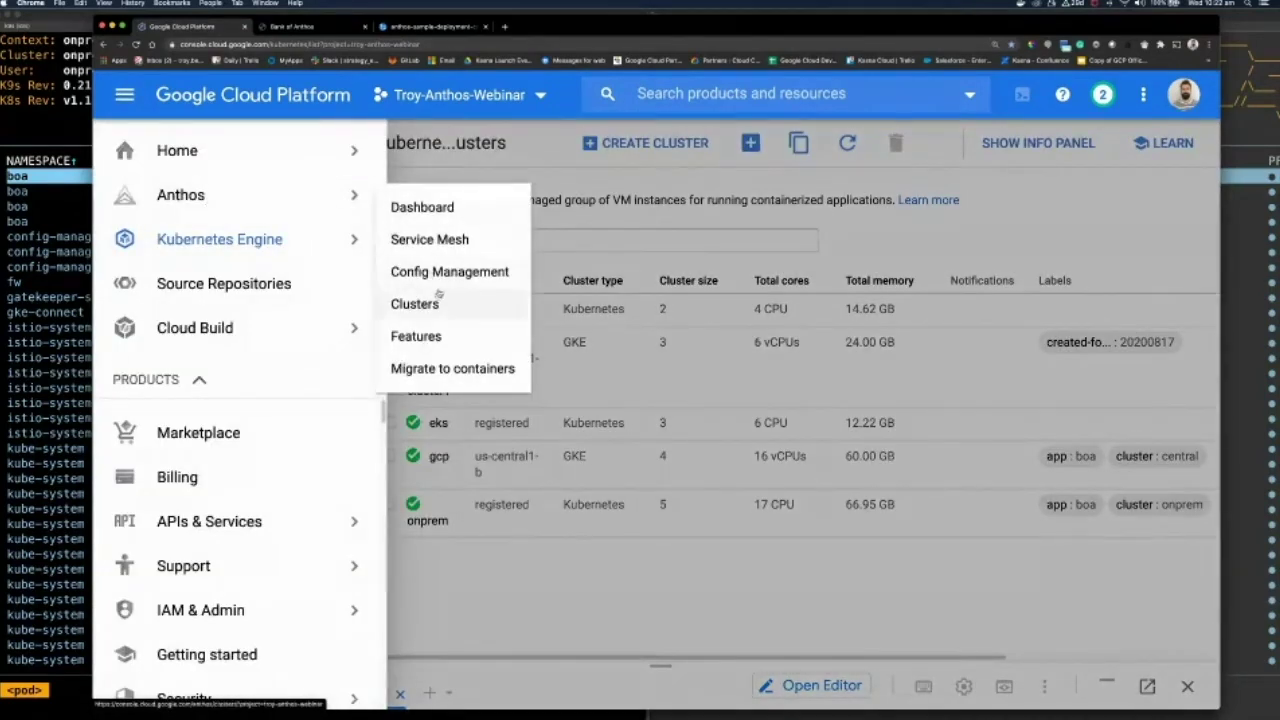
pyautogui.click(445, 272)
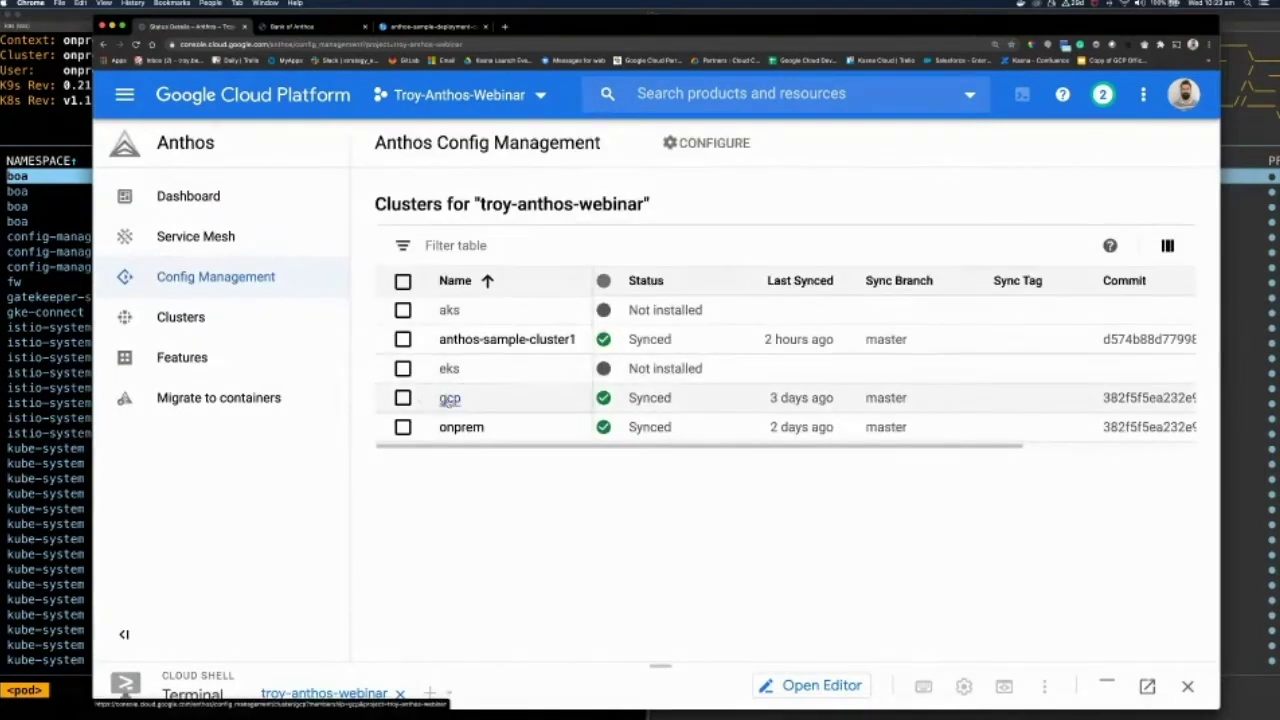
pyautogui.click(449, 399)
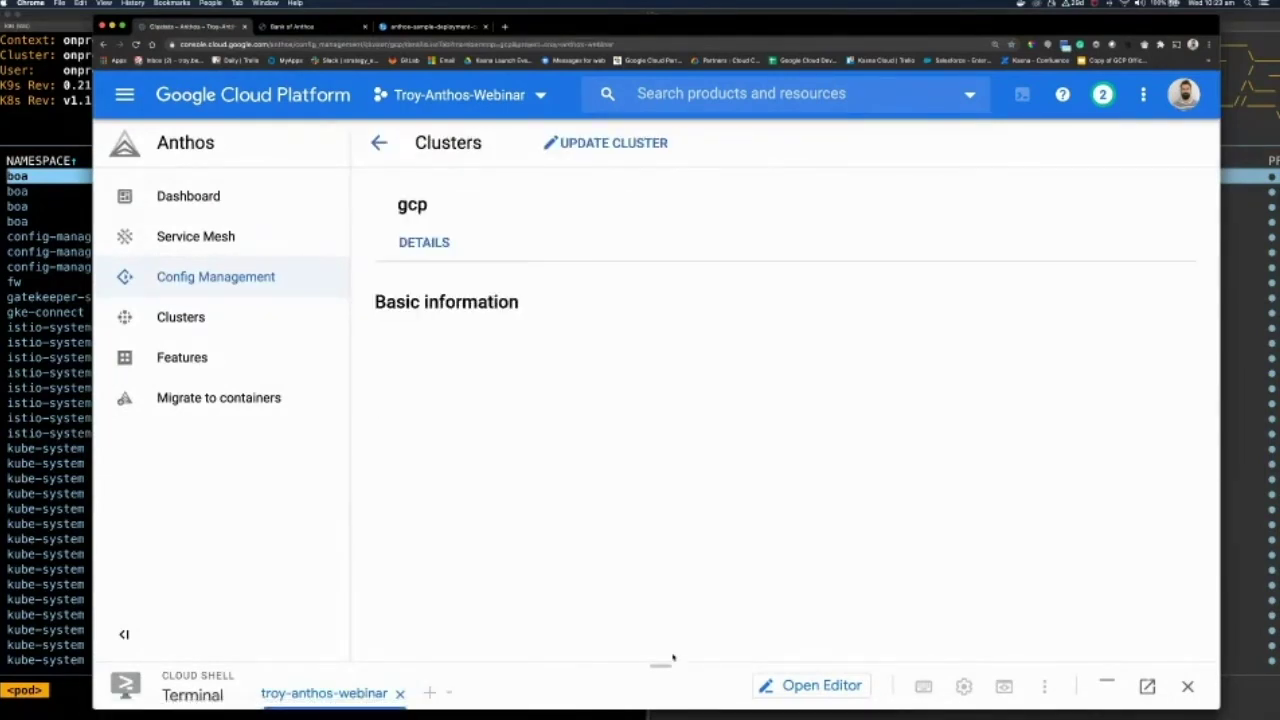
pyautogui.moveTo(660, 664); pyautogui.dragTo(660, 305)
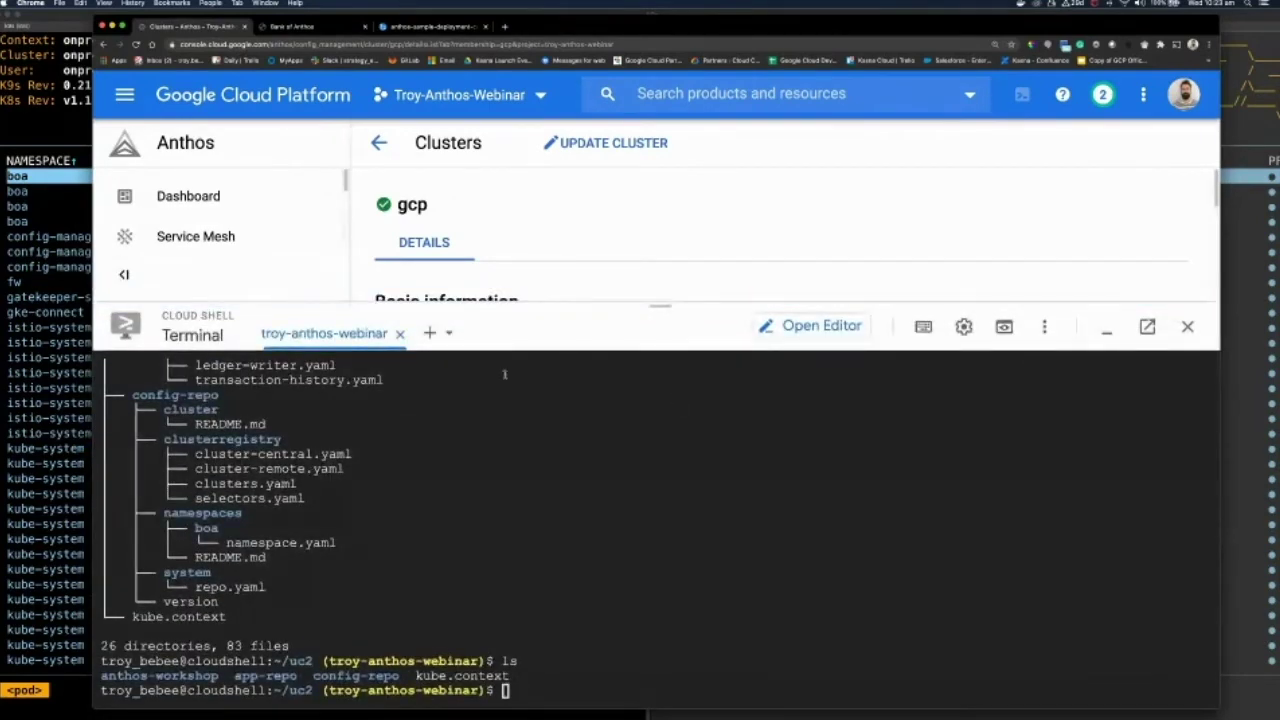
# - Change into the config-repo directory, list its contents as a tree, and highlight the folder structure
pyautogui.write('cd config')
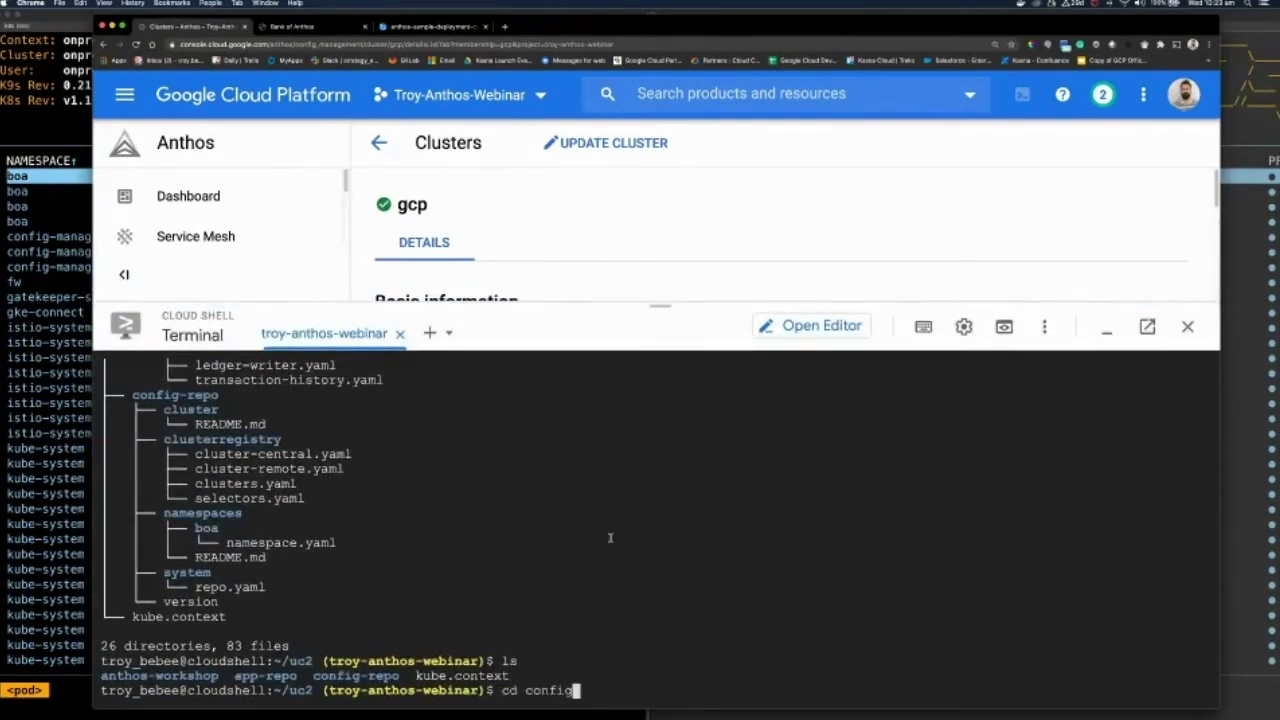
pyautogui.press('Return')
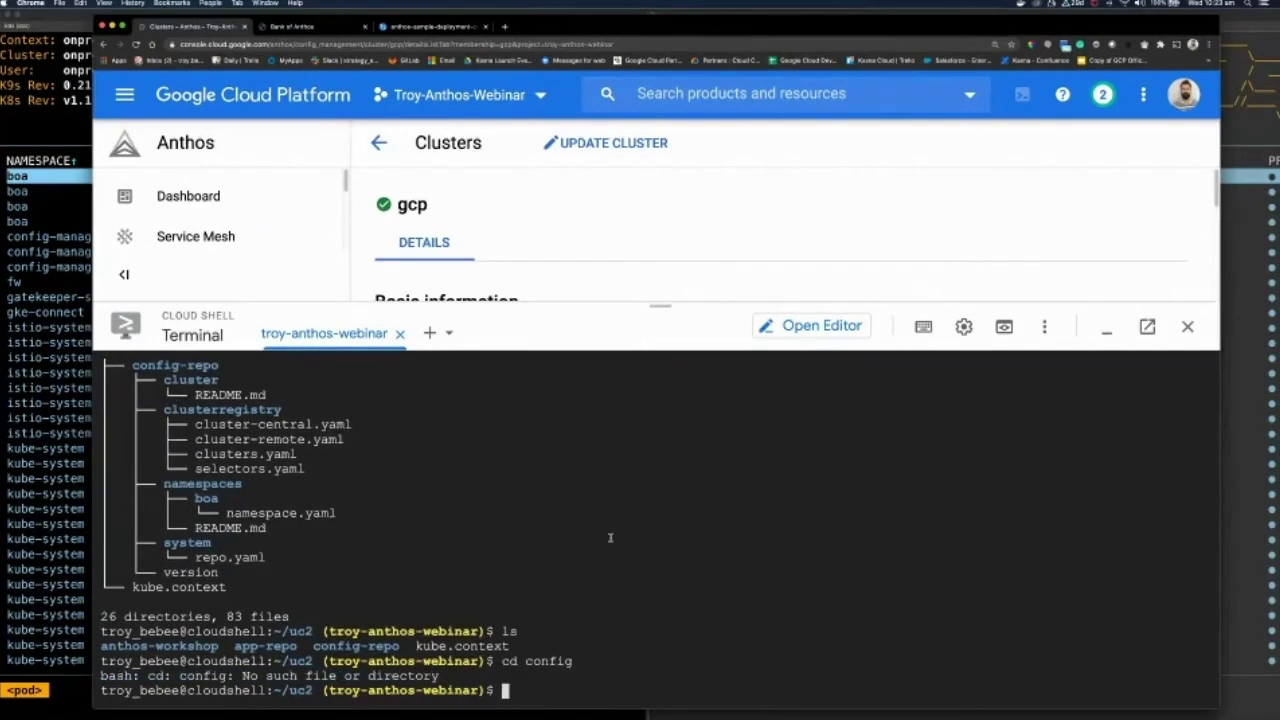
pyautogui.write('cd con')
pyautogui.press('Tab')
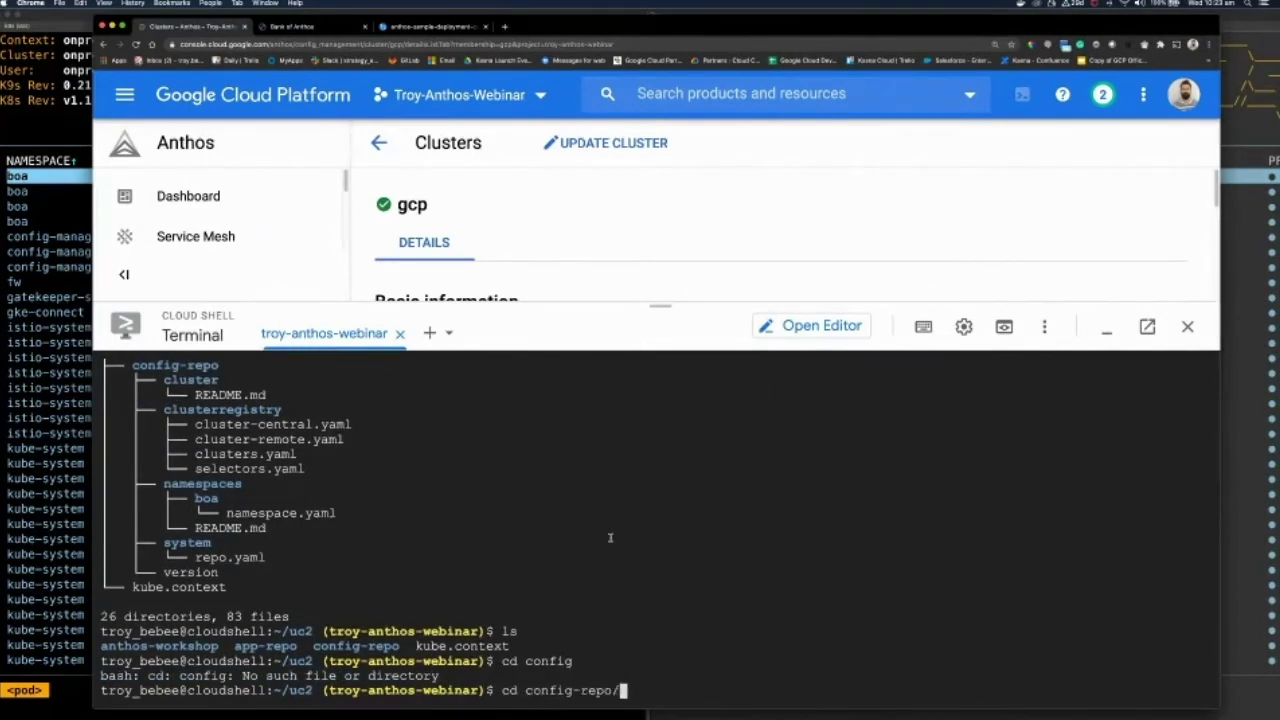
pyautogui.press('Return')
pyautogui.write('tree')
pyautogui.press('Return')
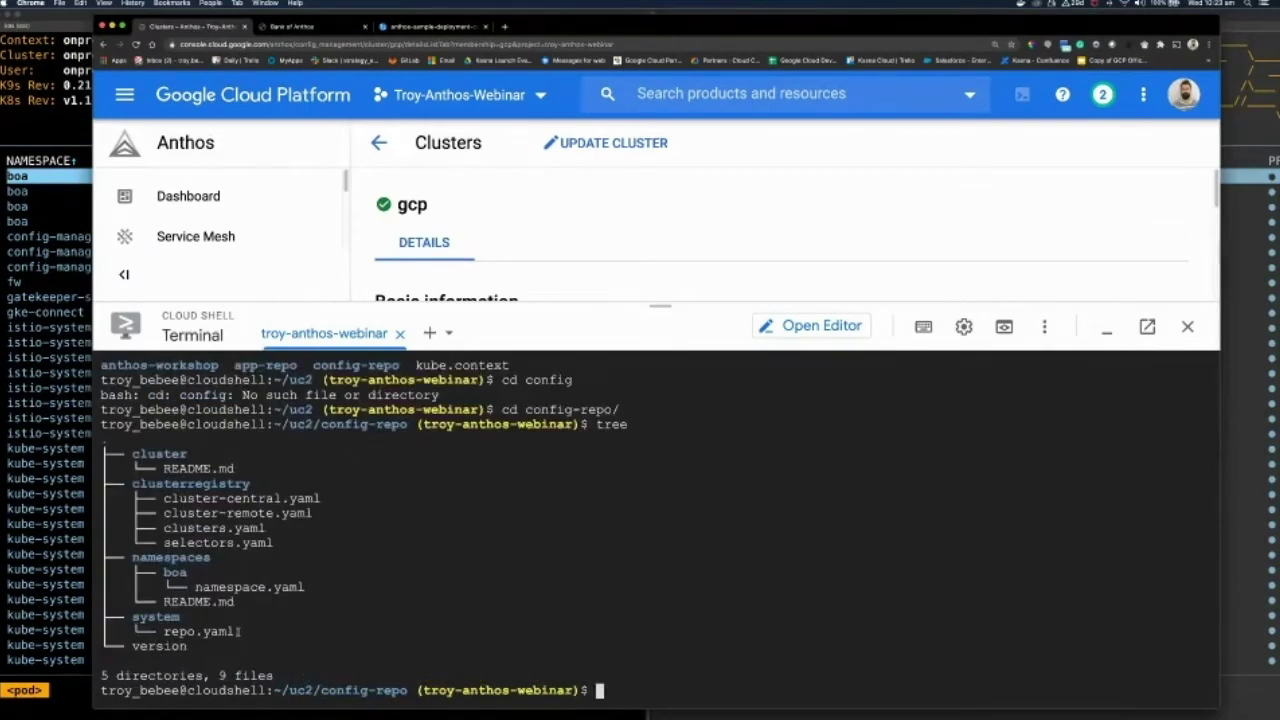
pyautogui.moveTo(240, 631); pyautogui.dragTo(103, 450)
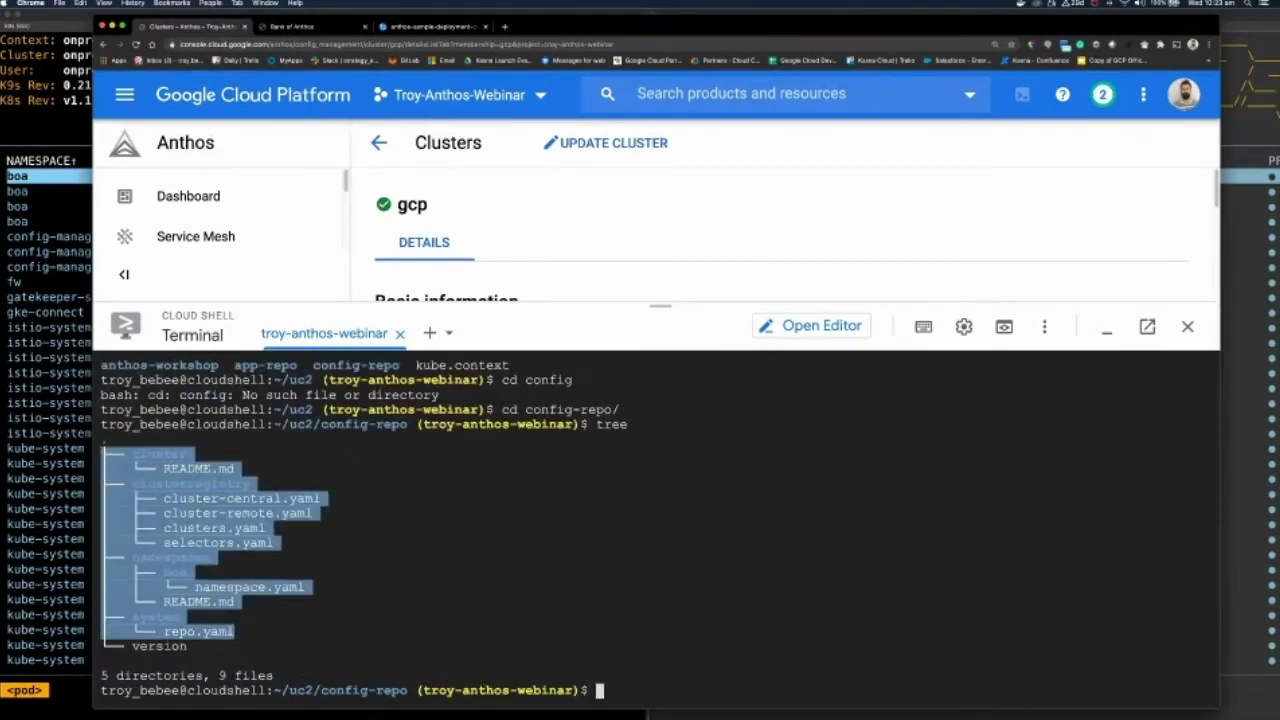
# - Shrink the terminal pane to review the gcp cluster's sync settings, enlarge it again, and clear the highlighted tree listing
pyautogui.click(600, 274)
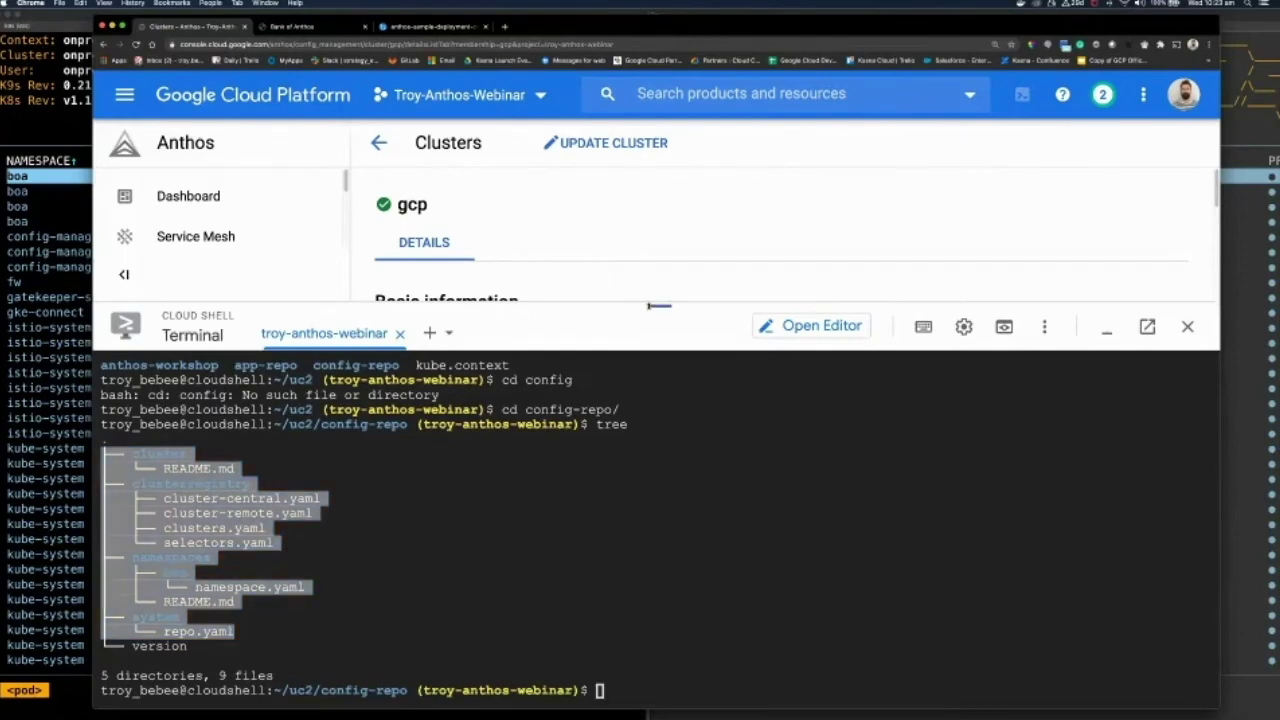
pyautogui.moveTo(650, 306); pyautogui.dragTo(650, 311)
pyautogui.moveTo(650, 386); pyautogui.dragTo(655, 497)
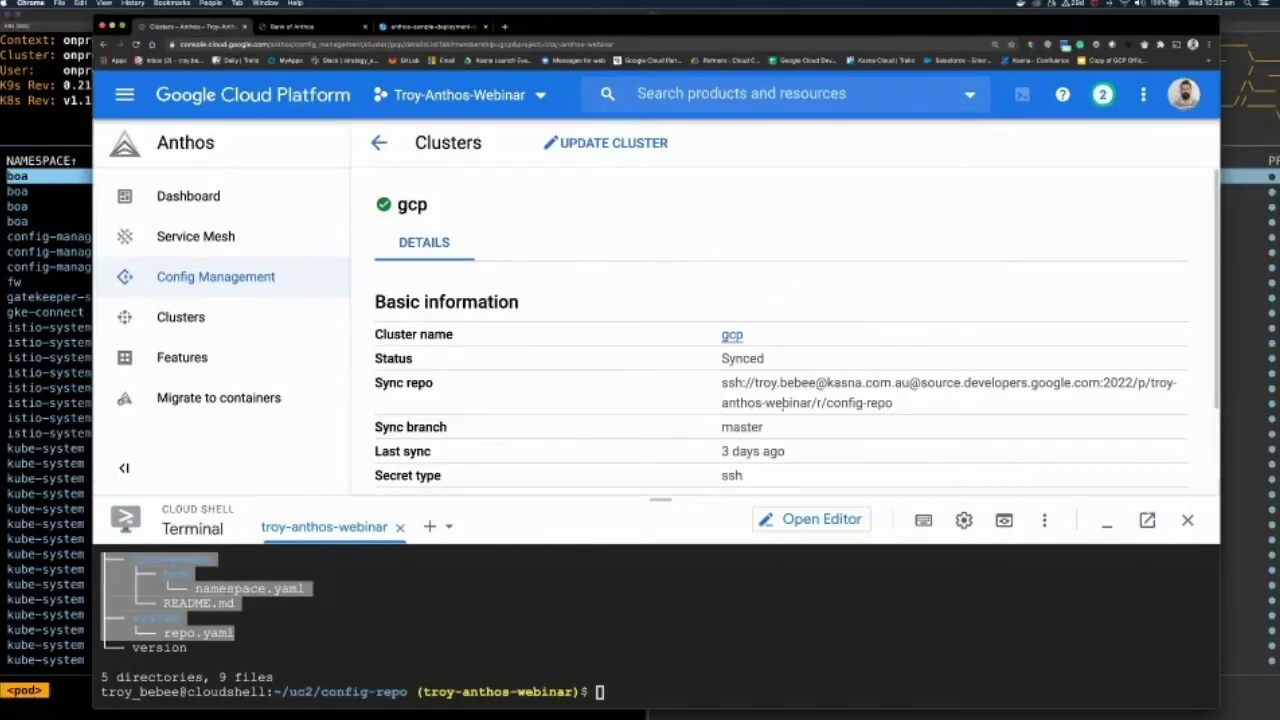
pyautogui.scroll(-2, 782, 403)
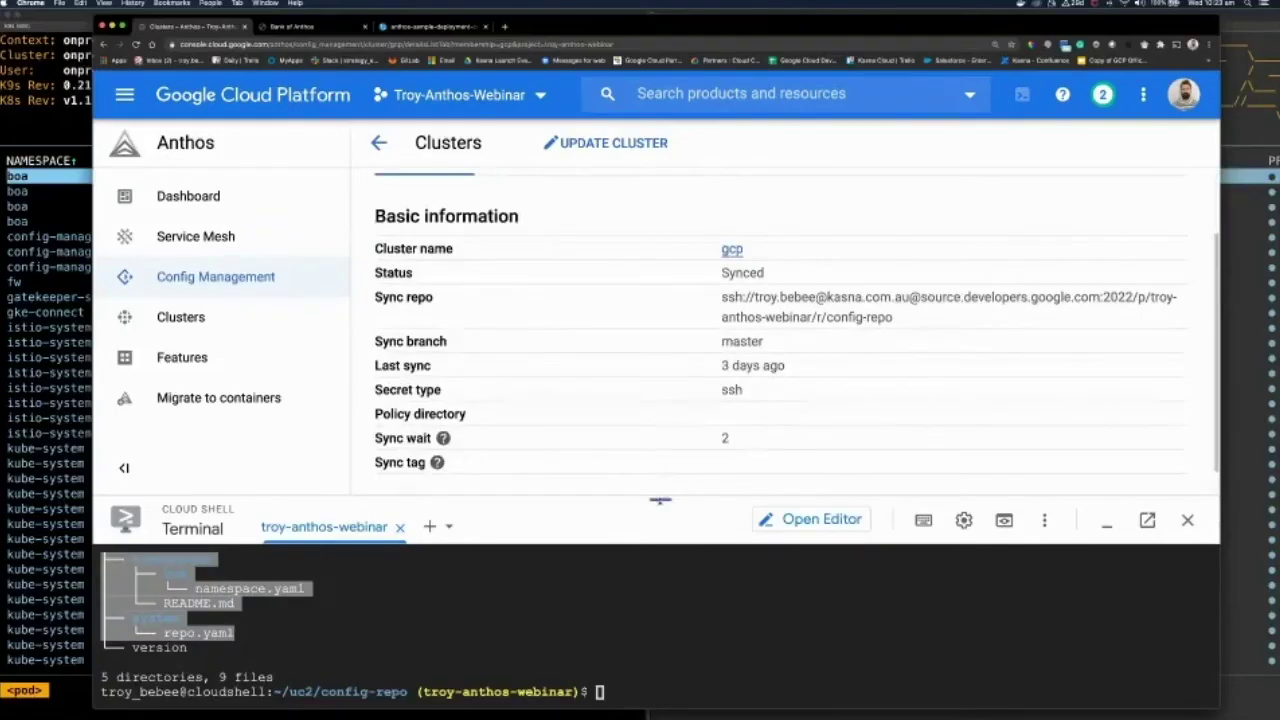
pyautogui.moveTo(660, 500); pyautogui.dragTo(660, 344)
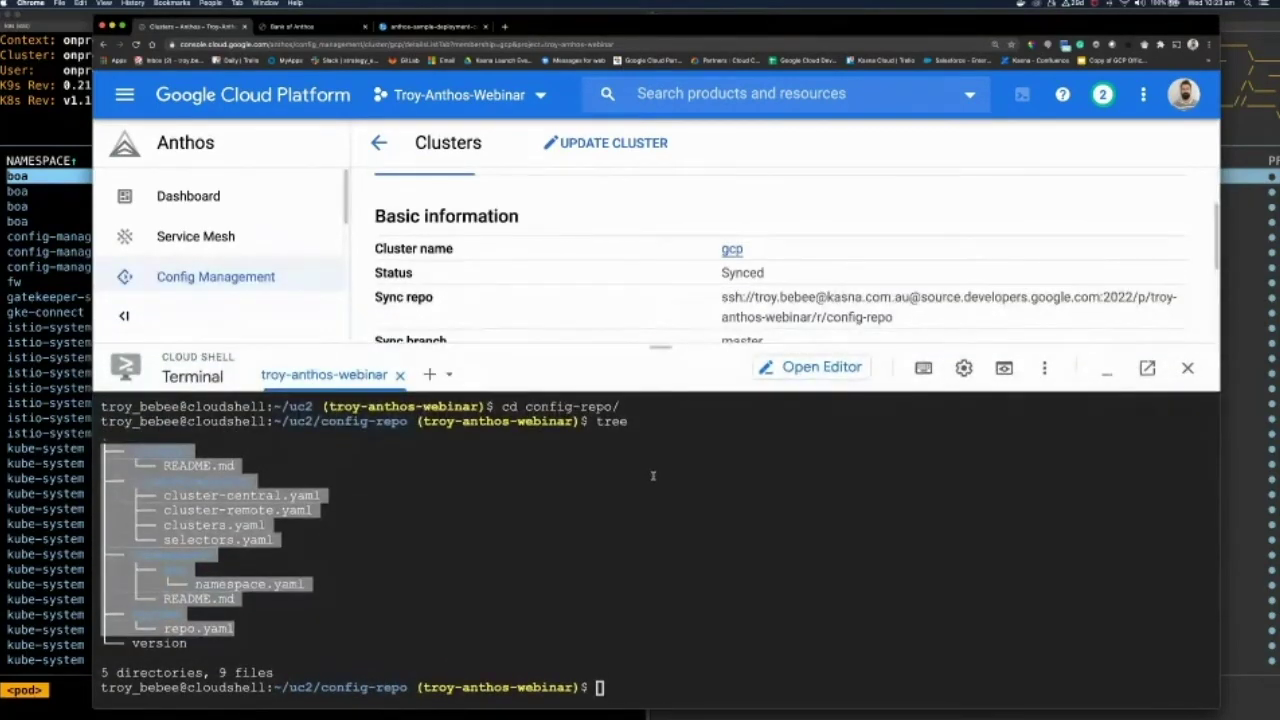
pyautogui.press('super+c')
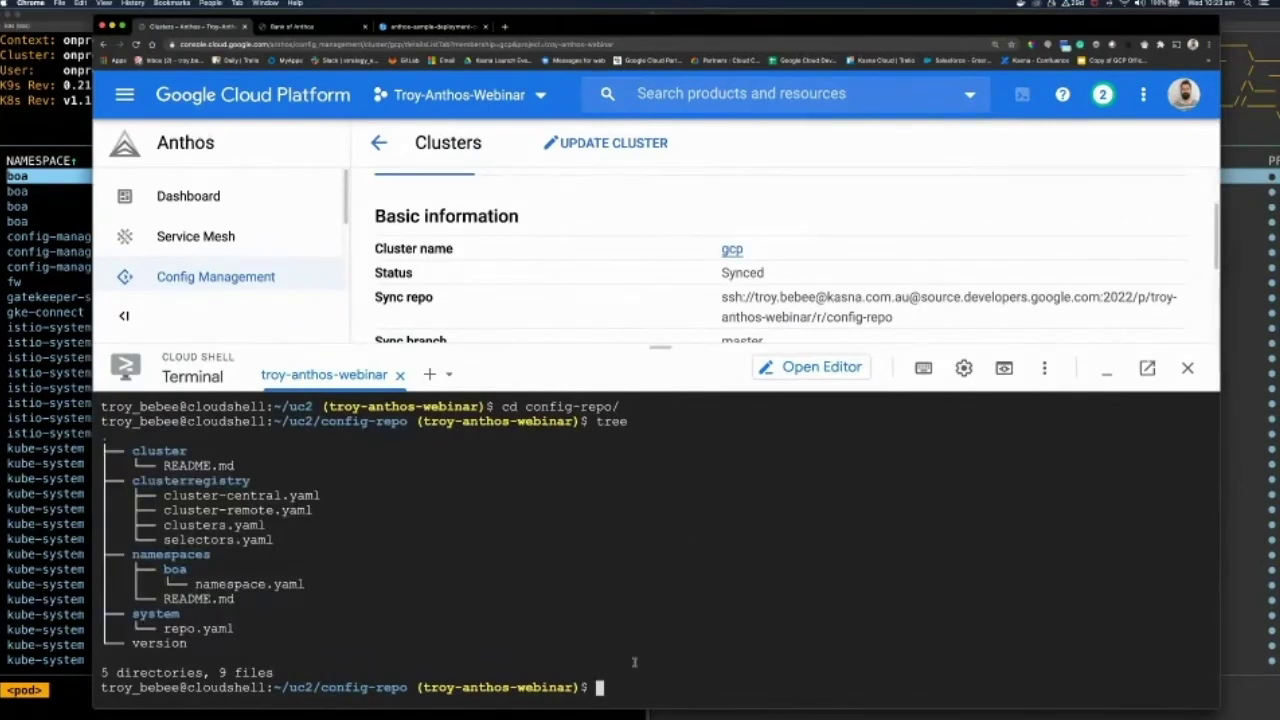
# - Show the contents of clusterregistry/cluster-central.yaml with more and compare them with the directory tree above
pyautogui.write('more cluster')
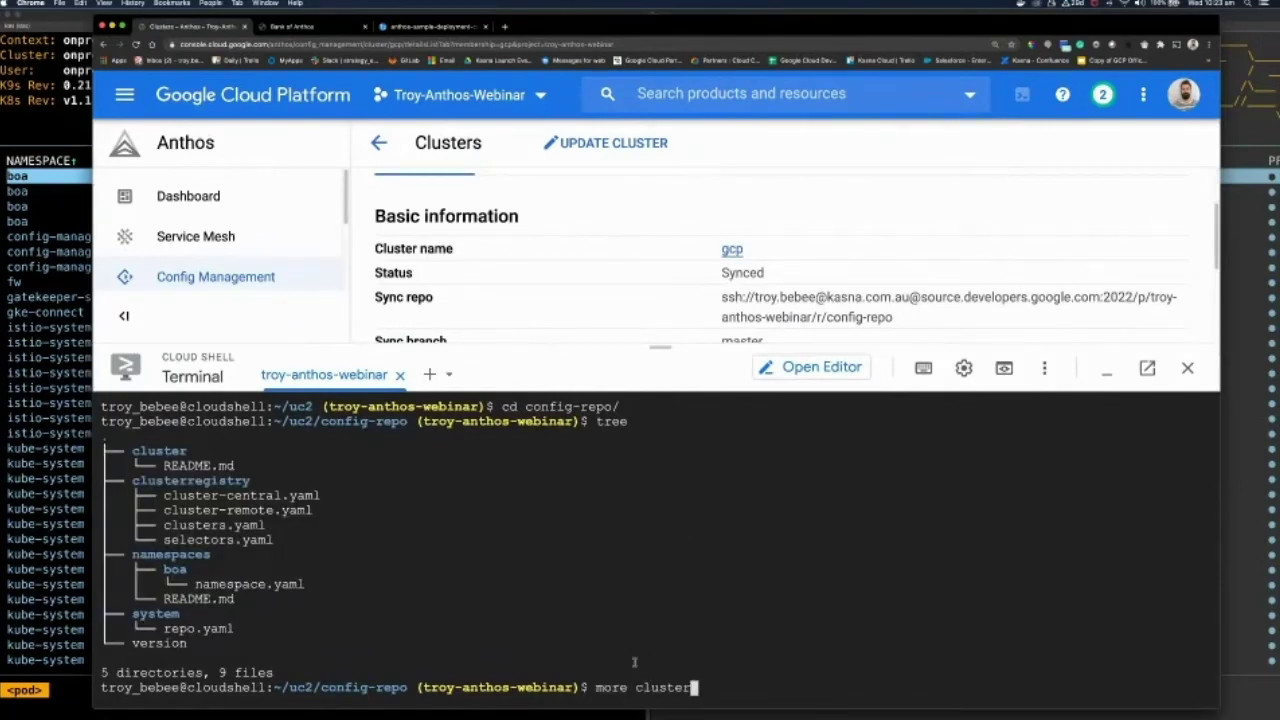
pyautogui.write('-cen')
pyautogui.press('BackSpace')
pyautogui.press('BackSpace')
pyautogui.press('BackSpace')
pyautogui.press('BackSpace')
pyautogui.write('r')
pyautogui.press('Tab')
pyautogui.write('clu')
pyautogui.press('Tab')
pyautogui.write('-c')
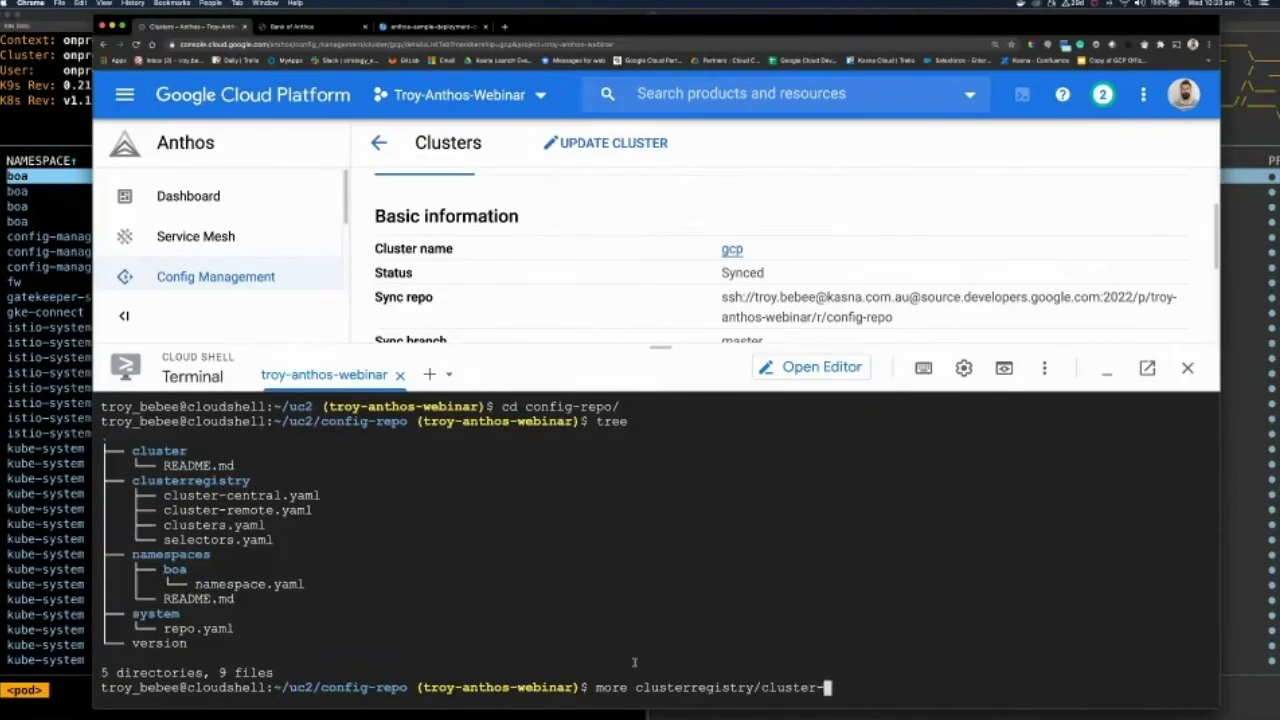
pyautogui.press('Tab')
pyautogui.press('Return')
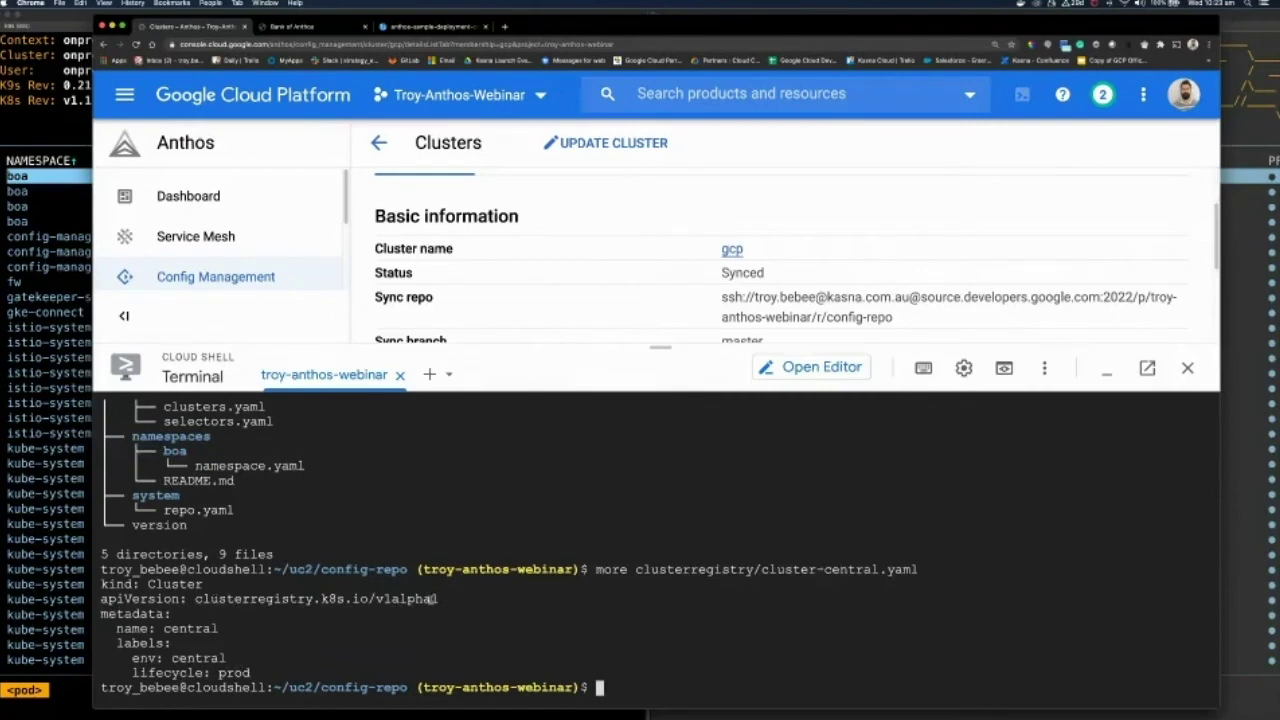
pyautogui.scroll(3, 471, 629)
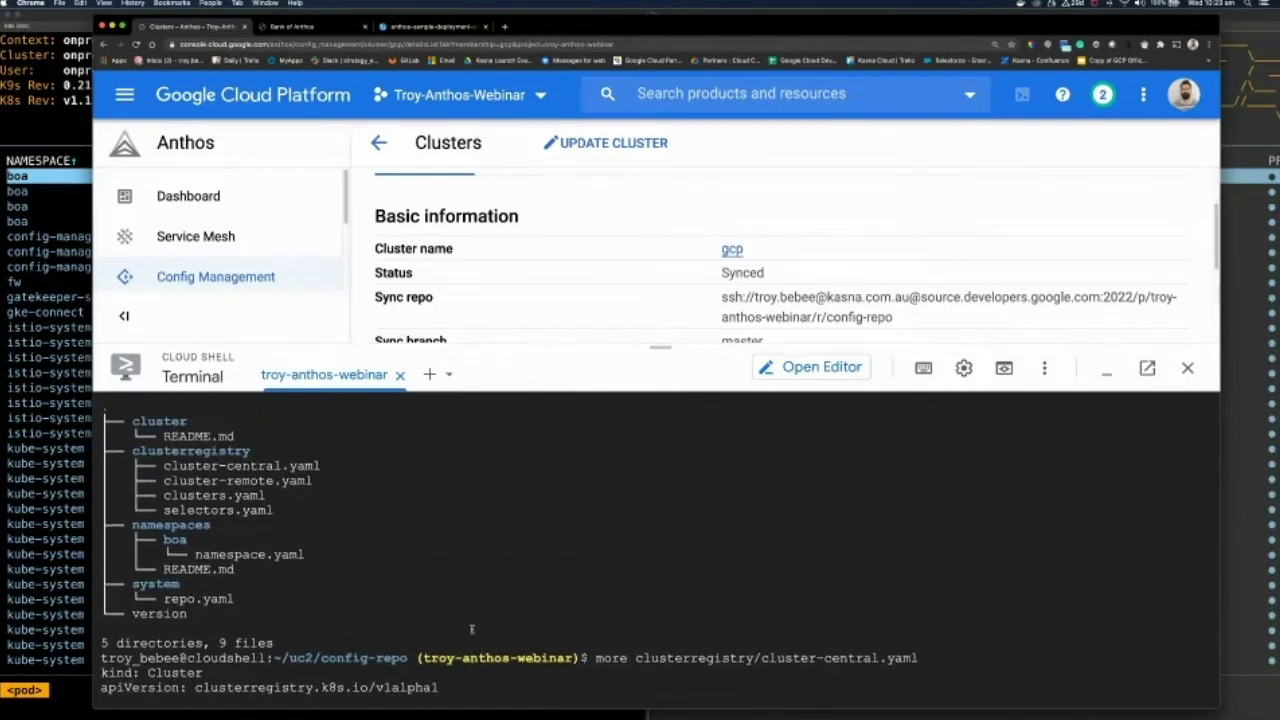
pyautogui.scroll(-3, 471, 629)
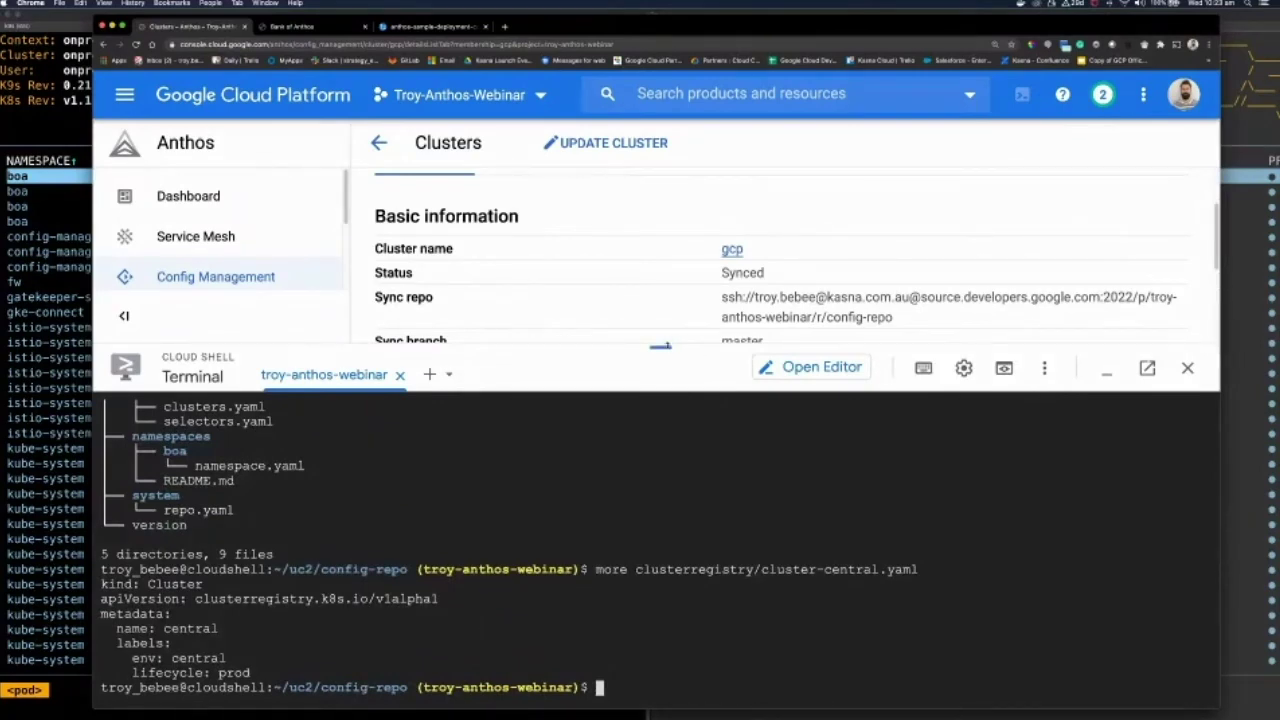
# - Shrink the terminal pane to return to the Config Management cluster list, and move the shell up to the parent directory
pyautogui.moveTo(660, 346); pyautogui.dragTo(664, 458)
pyautogui.click(379, 143)
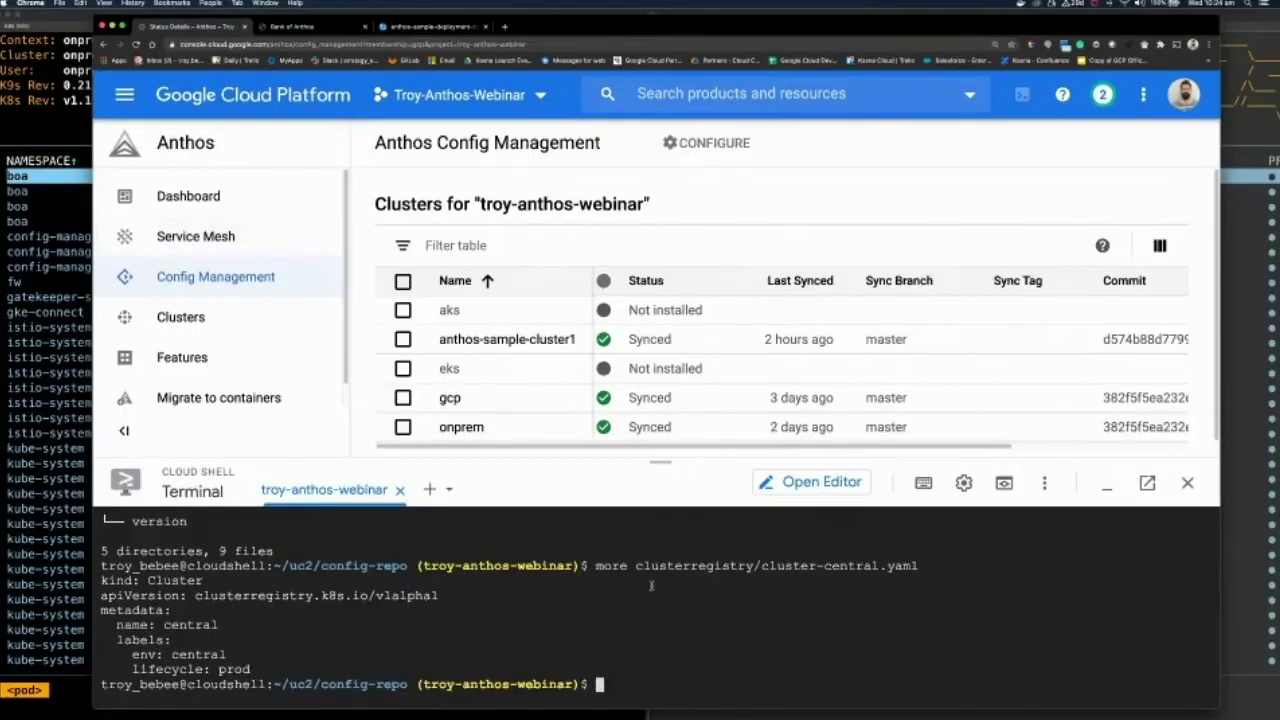
pyautogui.write('cd ..')
pyautogui.press('Return')
pyautogui.write('cd')
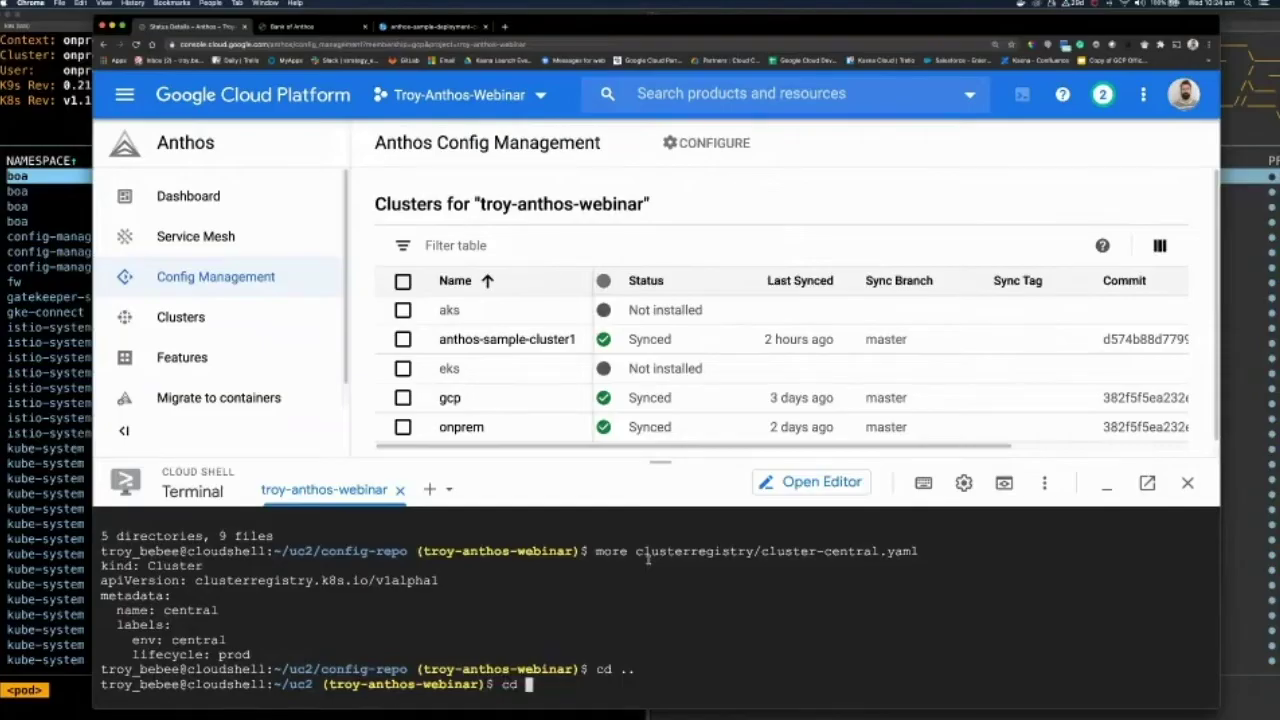
# - Sign in to Bank of Anthos with the prefilled credentials and deposit $100 from the external account
pyautogui.click(320, 27)
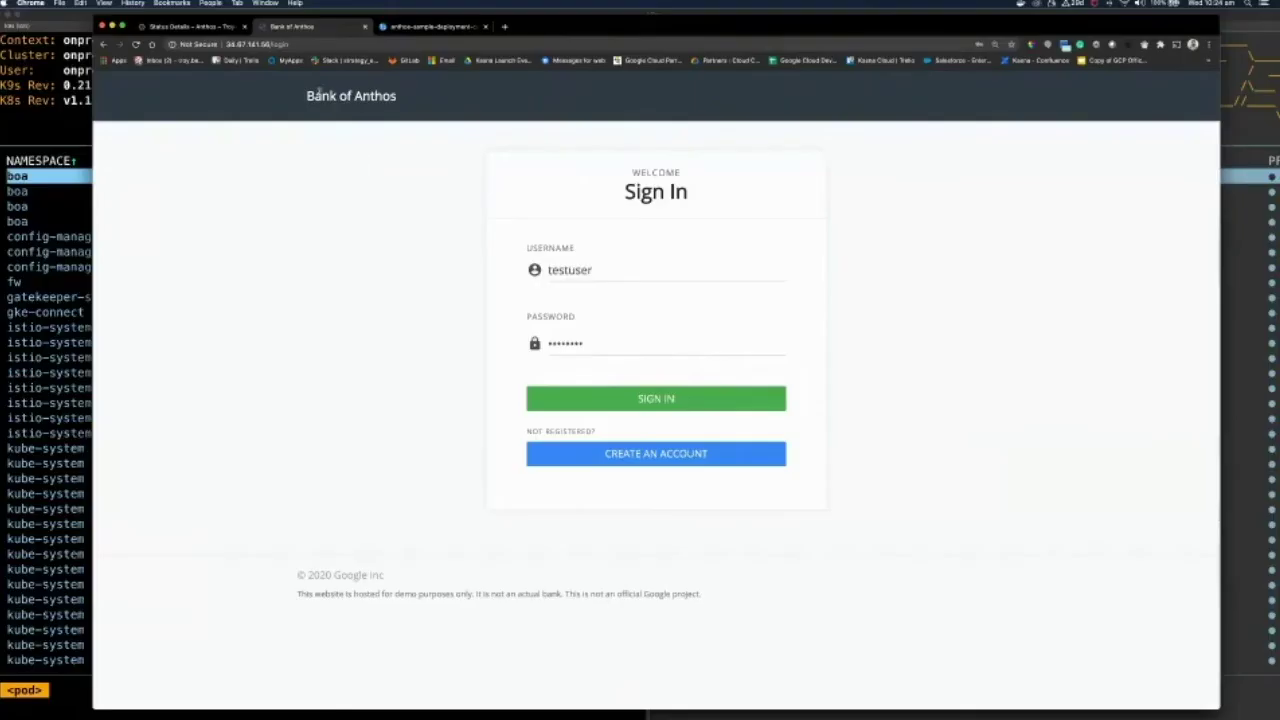
pyautogui.click(670, 399)
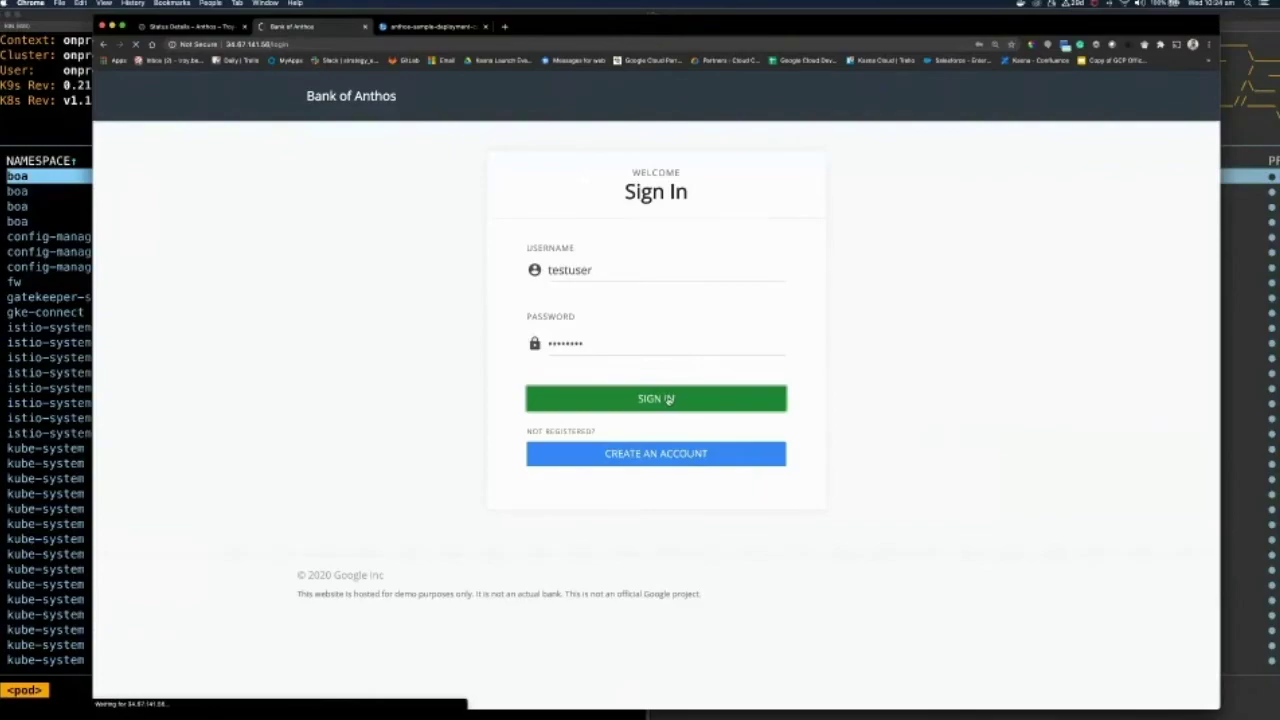
pyautogui.click(640, 237)
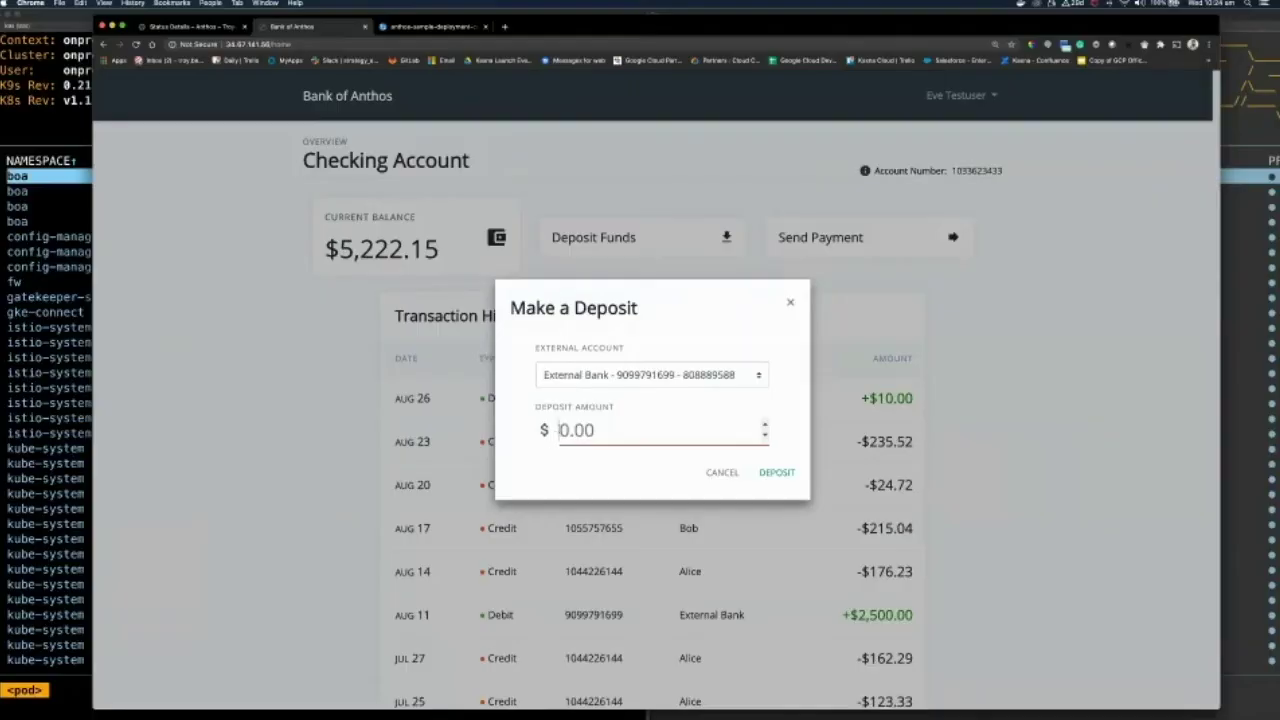
pyautogui.write('100')
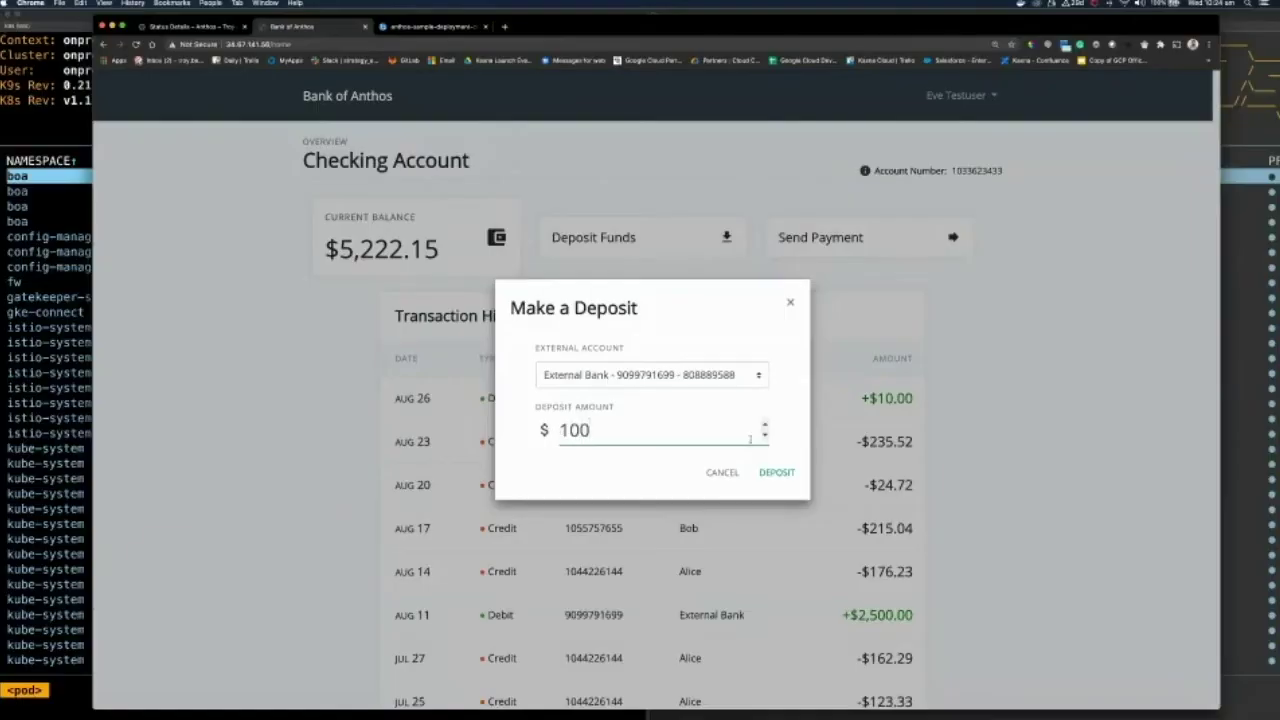
pyautogui.press('BackSpace')
pyautogui.press('BackSpace')
pyautogui.write('00')
pyautogui.click(780, 474)
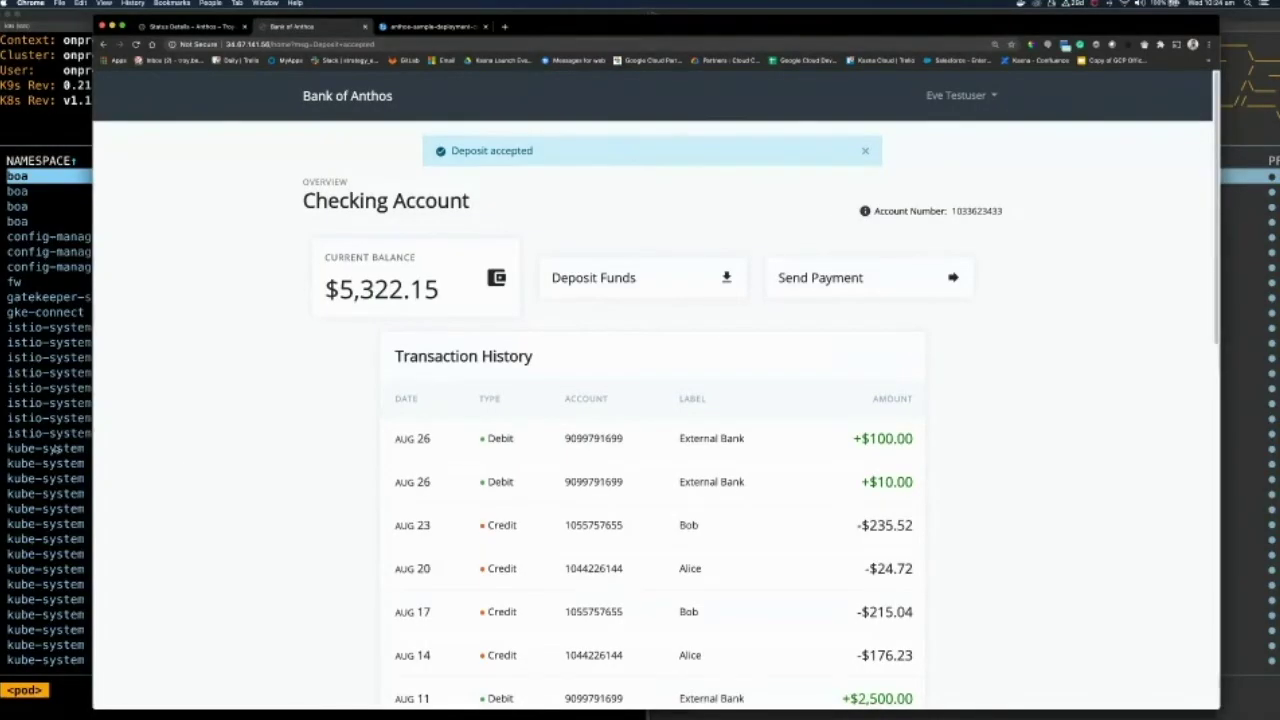
# - Switch to the K9s terminals, highlight the onprem context name, and highlight the boa frontend pod in the gcp cluster
pyautogui.click(55, 449)
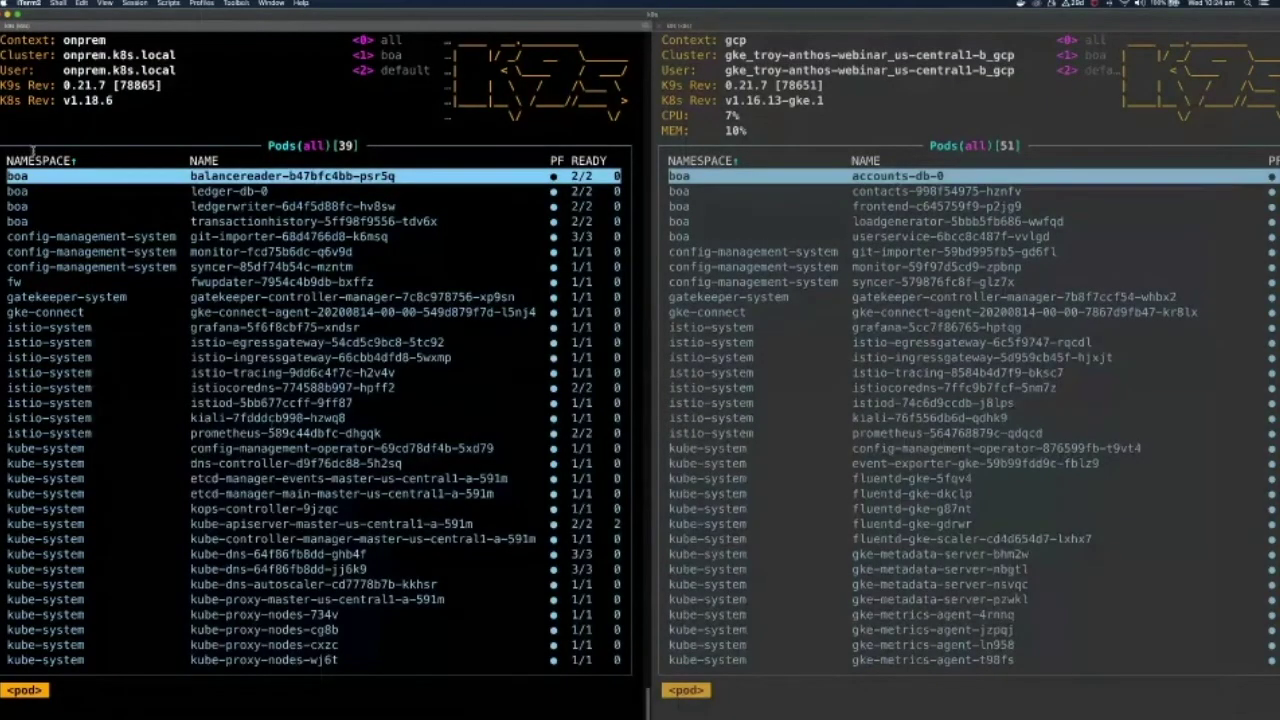
pyautogui.moveTo(63, 40); pyautogui.dragTo(104, 41)
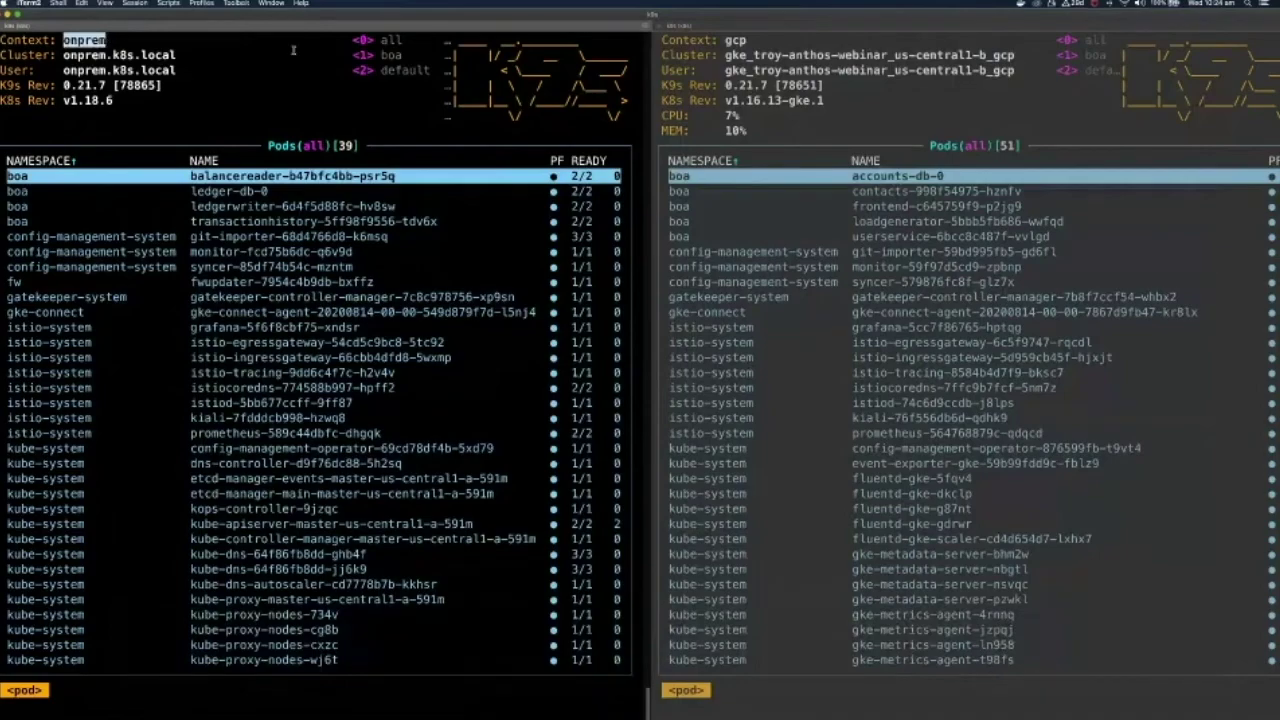
pyautogui.doubleClick(98, 40)
pyautogui.click(714, 243)
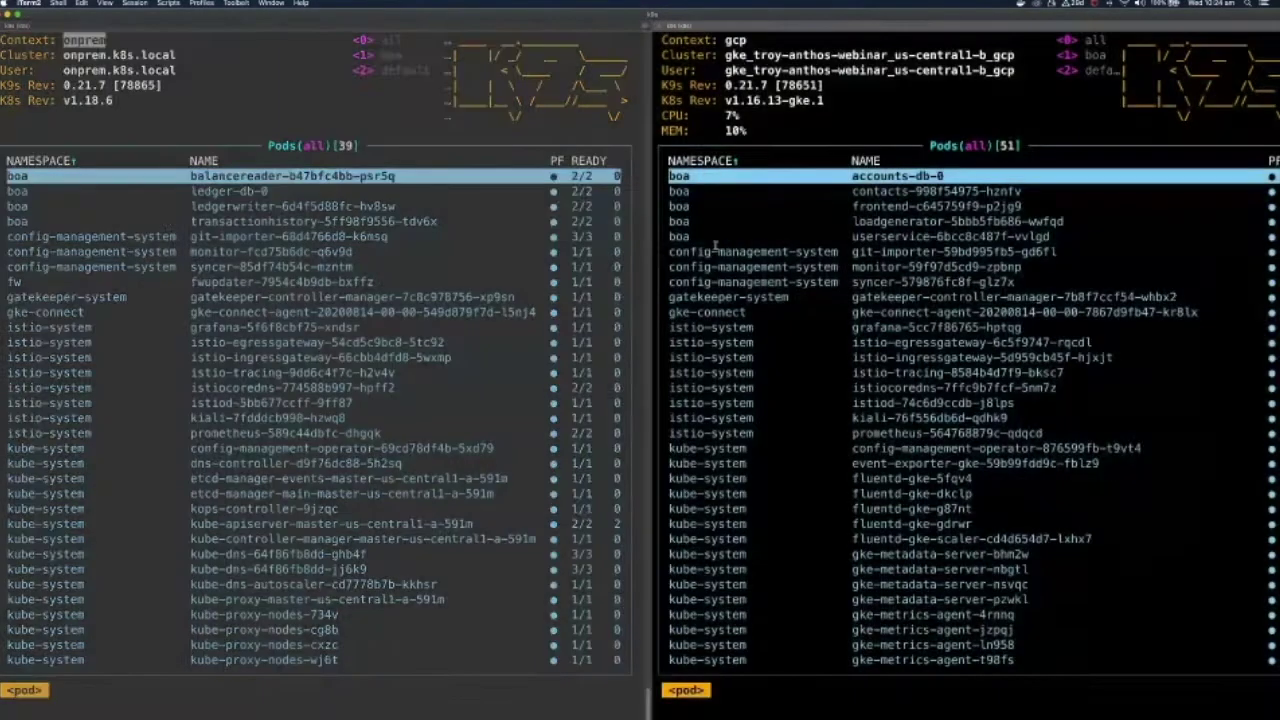
pyautogui.moveTo(853, 206); pyautogui.dragTo(1028, 207)
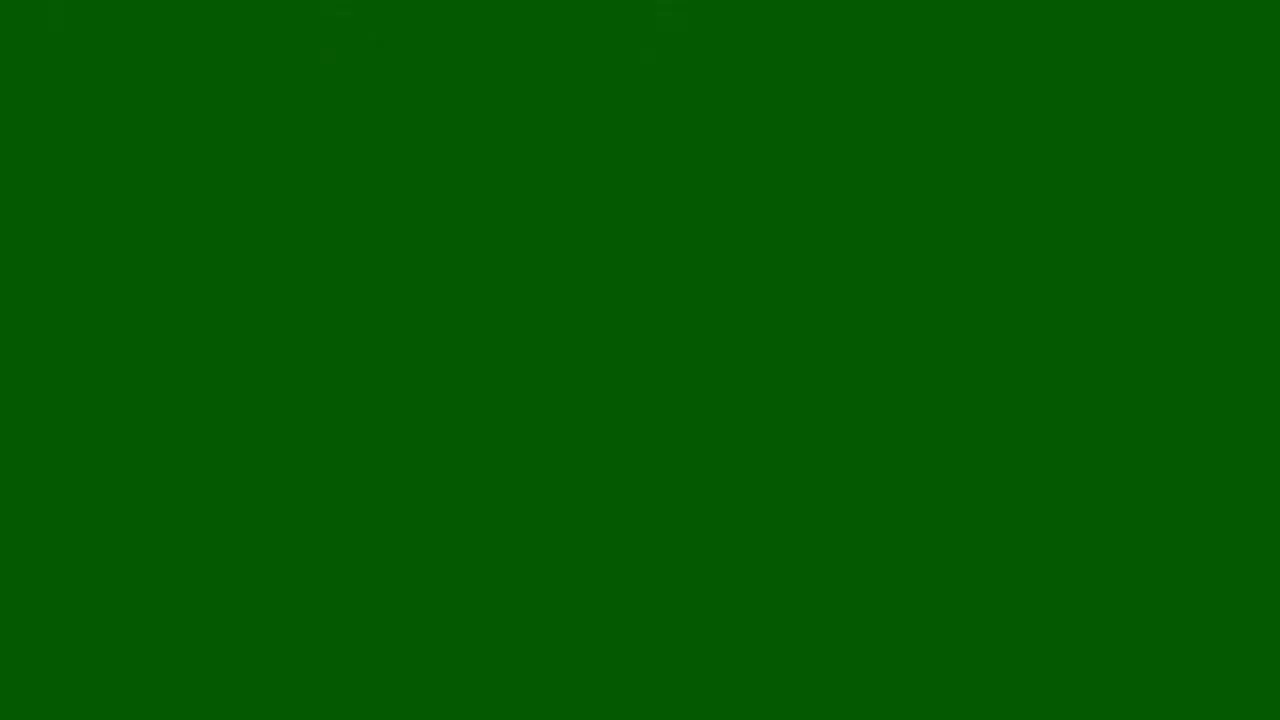
# - Highlight the ledger pods, context name and all boa pods in the onprem cluster, and compare them with gcp's boa pods
pyautogui.click(157, 183)
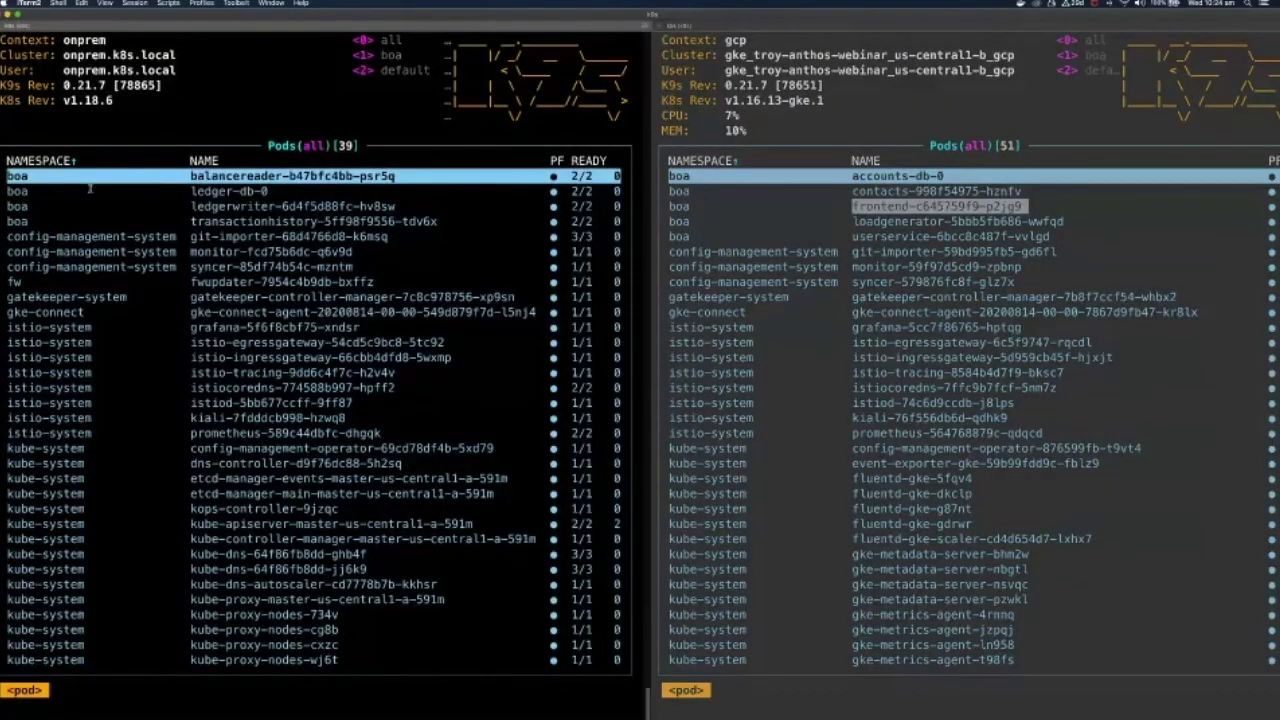
pyautogui.moveTo(18, 190); pyautogui.dragTo(325, 206)
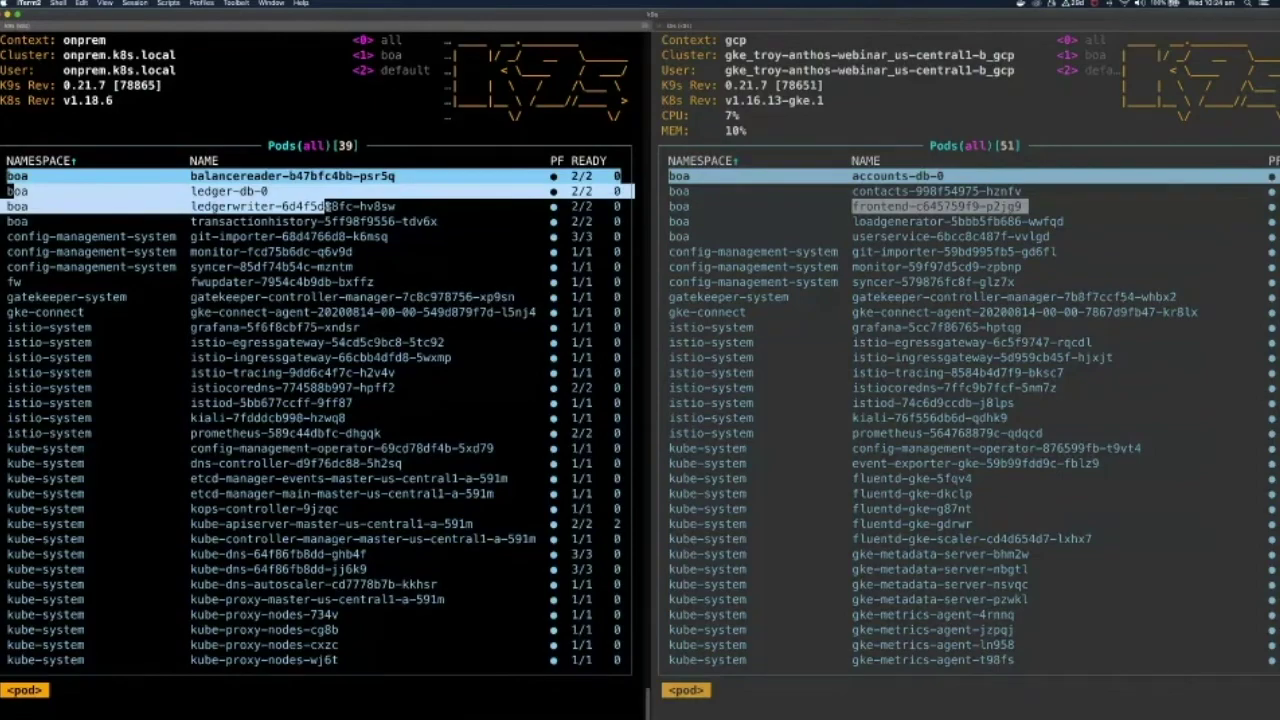
pyautogui.moveTo(325, 206); pyautogui.dragTo(628, 207)
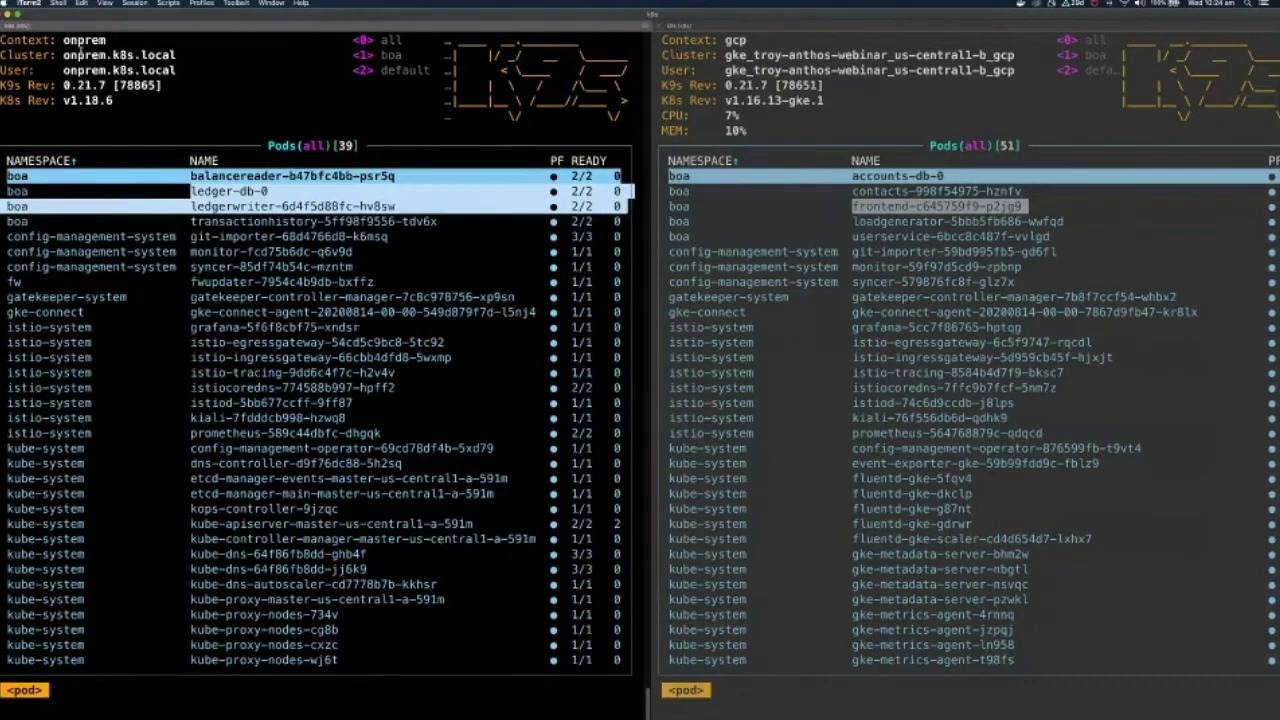
pyautogui.moveTo(63, 40); pyautogui.dragTo(106, 40)
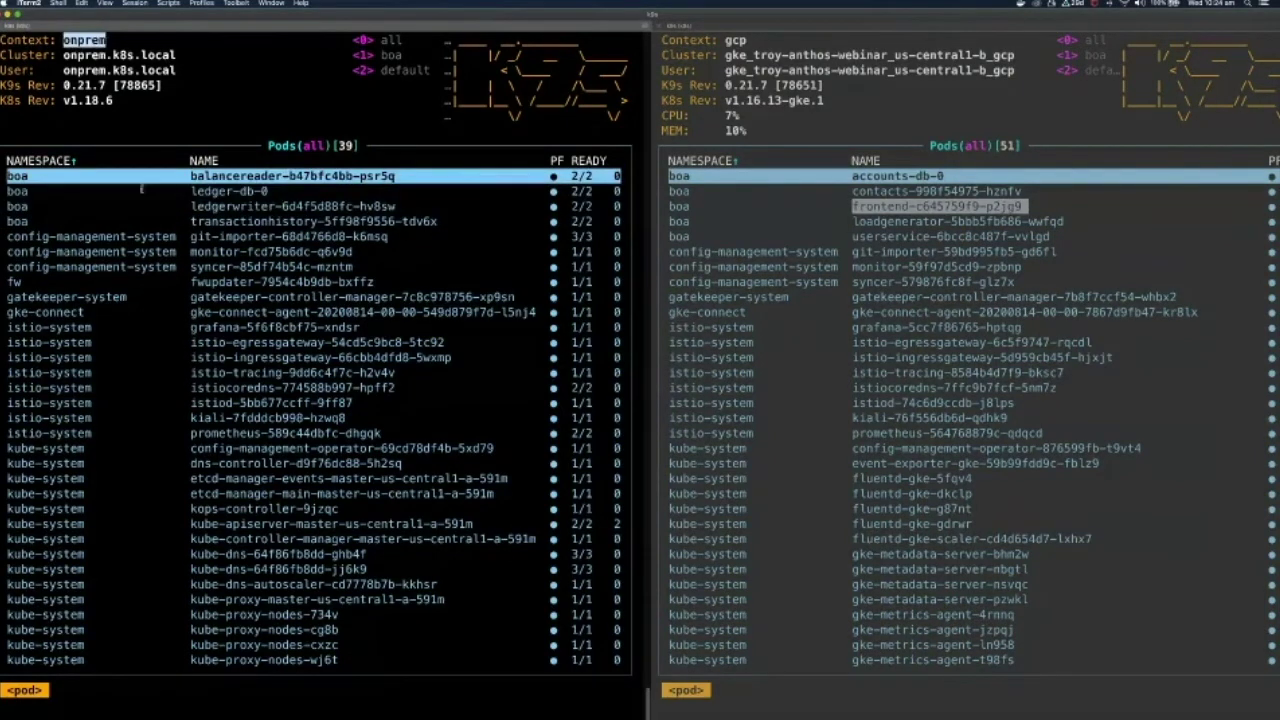
pyautogui.moveTo(3, 176); pyautogui.dragTo(608, 226)
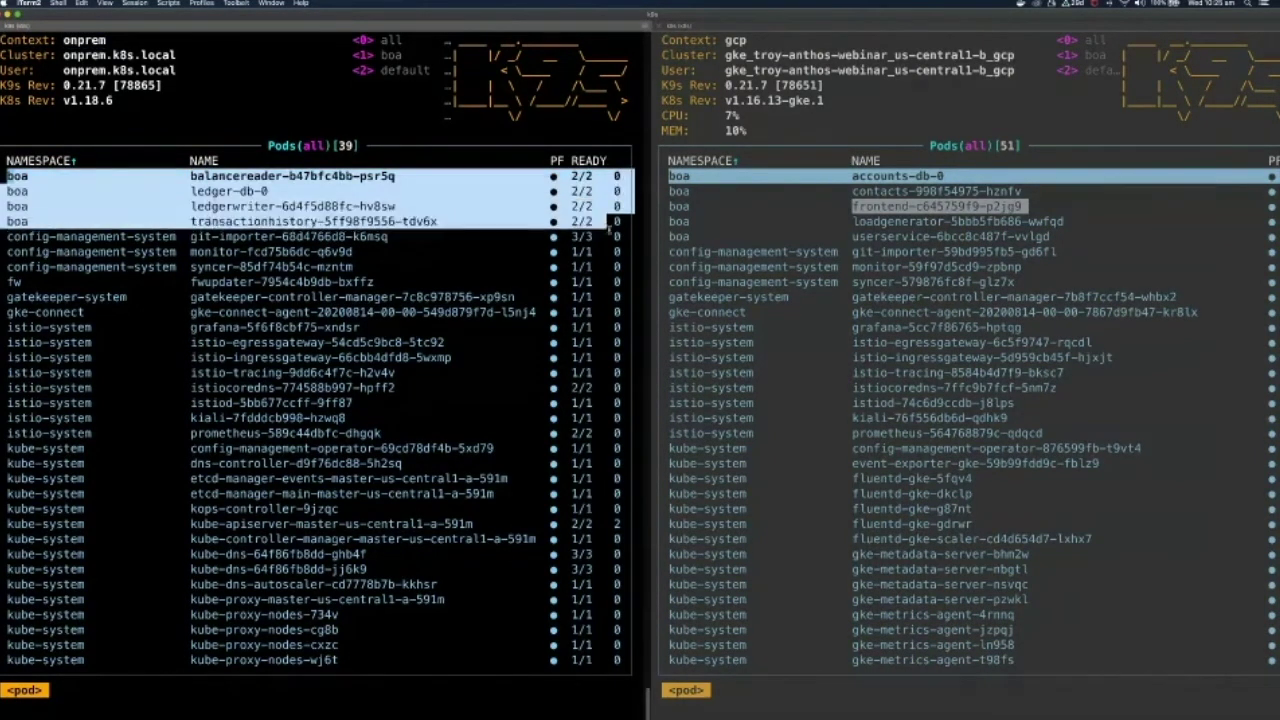
pyautogui.moveTo(668, 176); pyautogui.dragTo(768, 188)
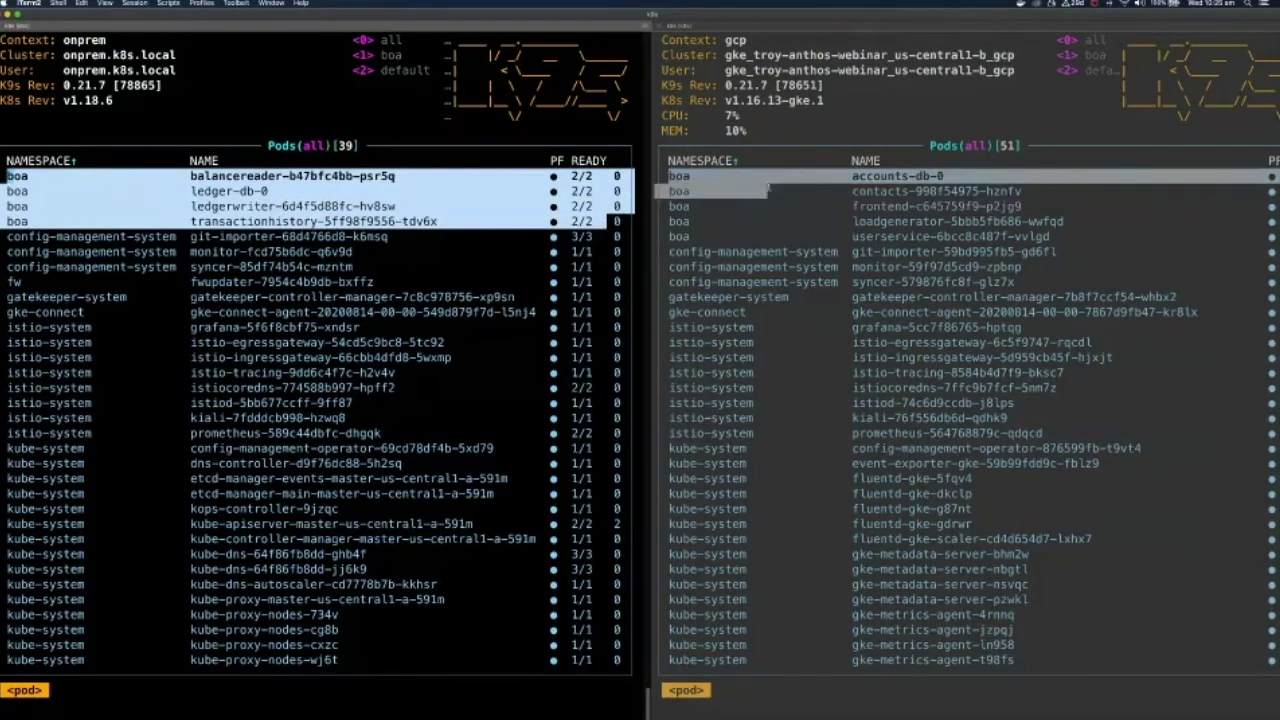
pyautogui.click(768, 188)
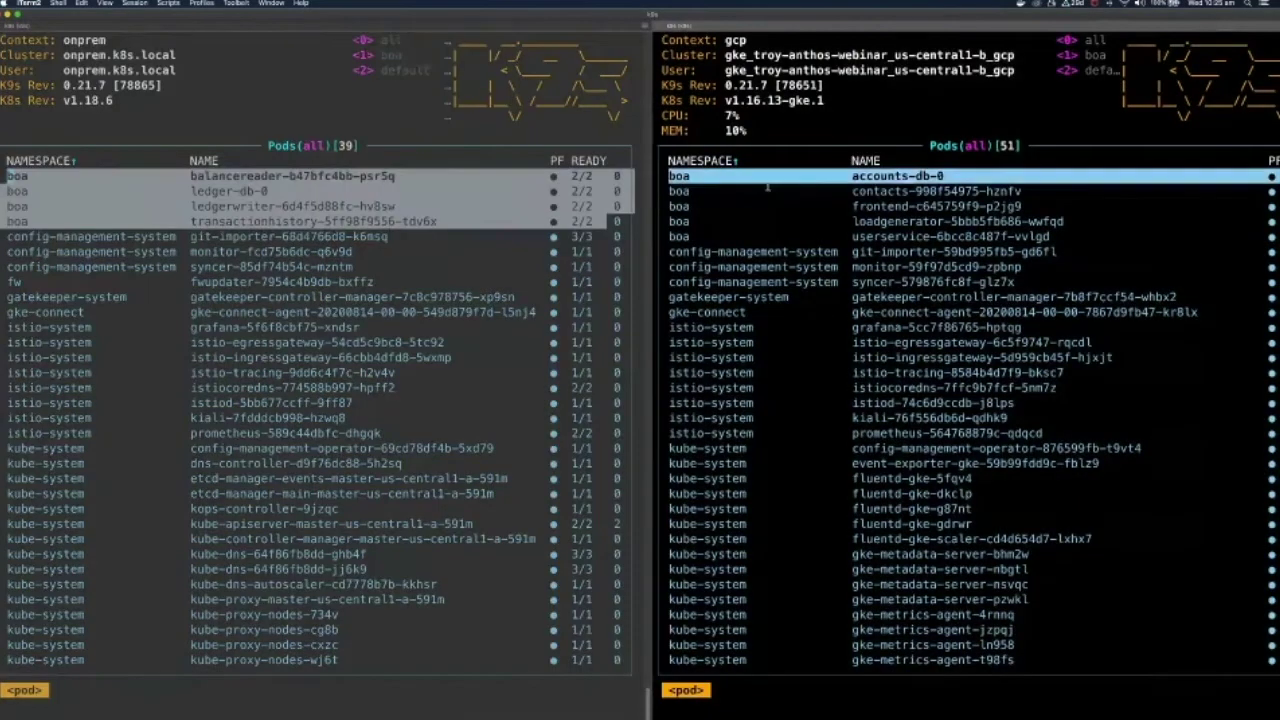
# - Switch to Bank of Anthos and send a $1 payment to the preselected recipient
pyautogui.press('super+Tab')
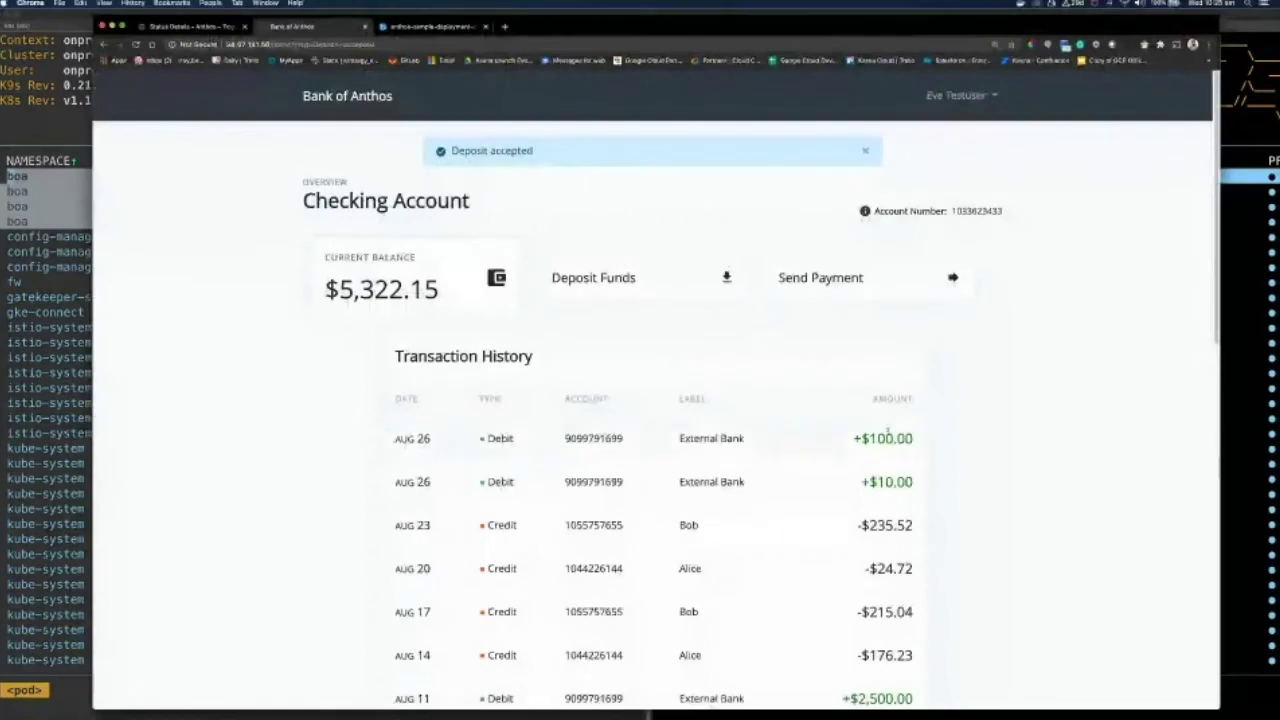
pyautogui.click(797, 286)
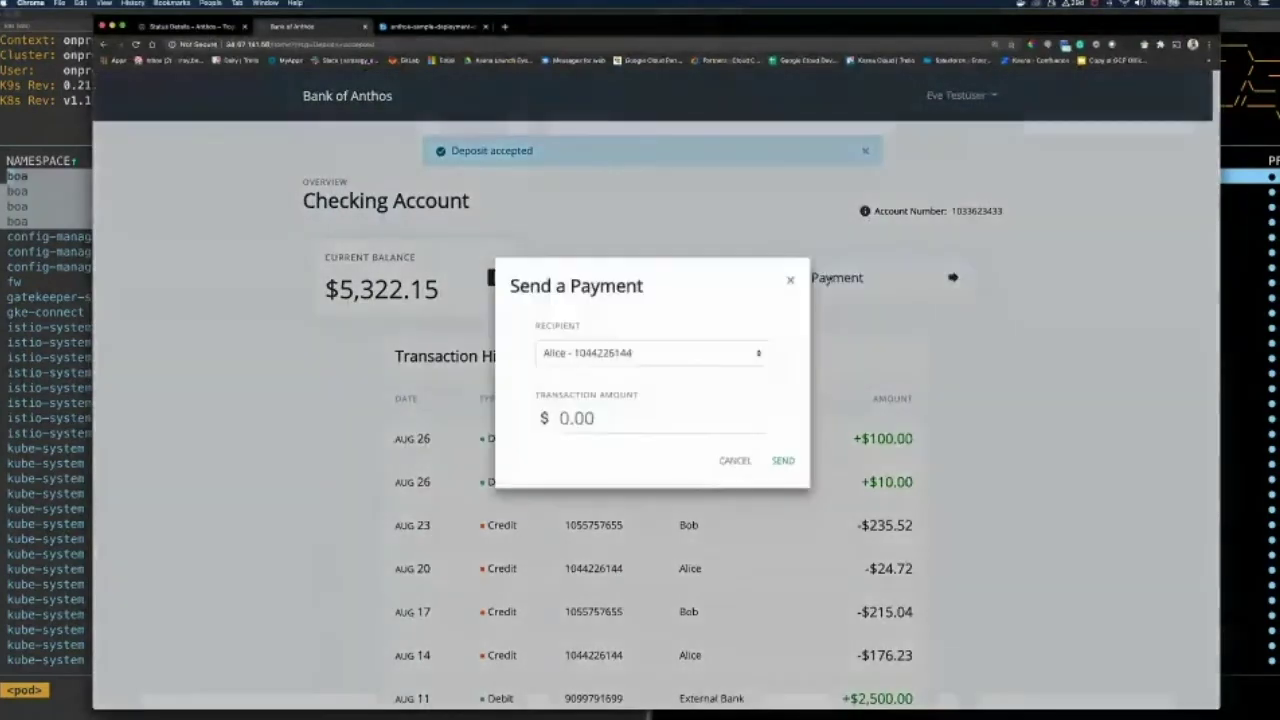
pyautogui.click(613, 428)
pyautogui.write('1')
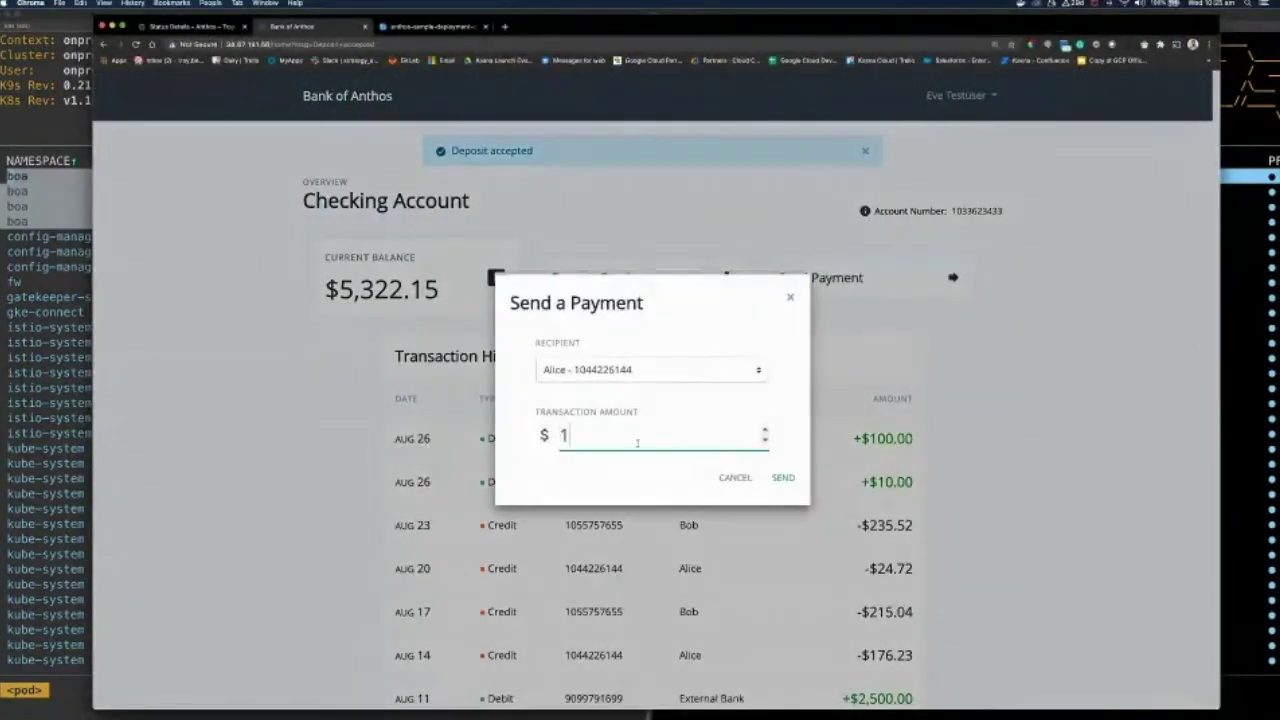
pyautogui.click(785, 478)
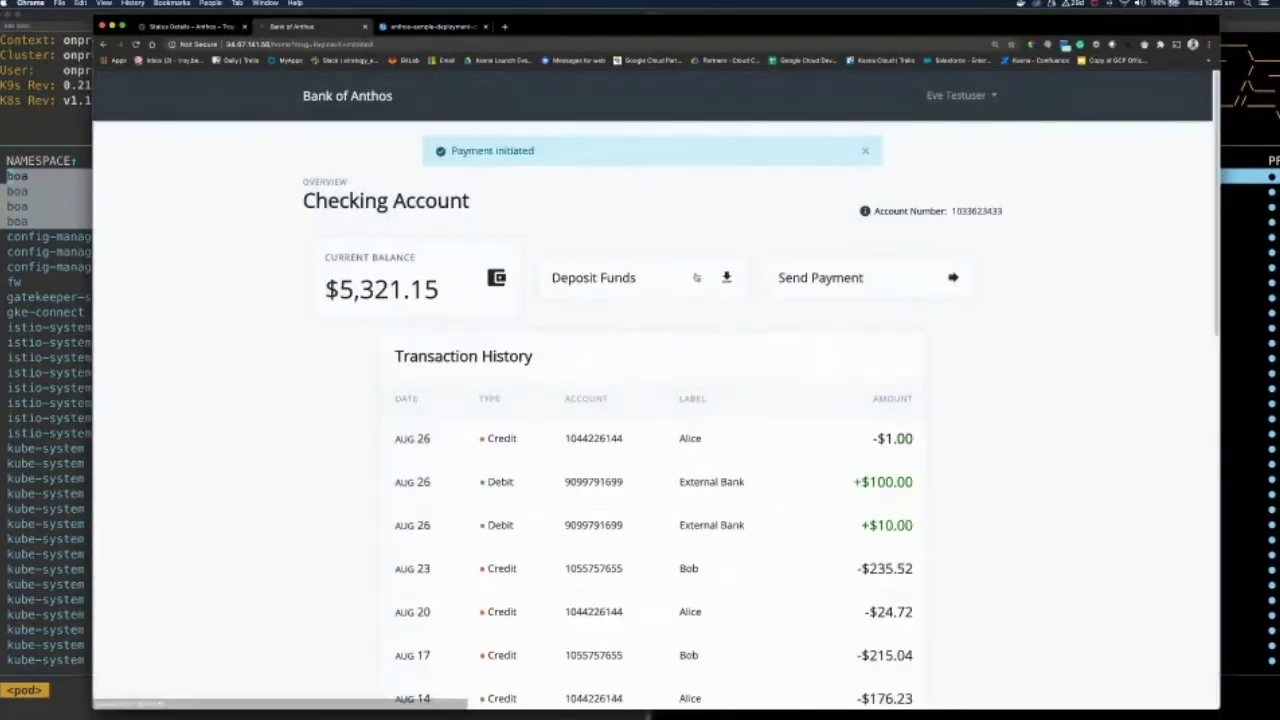
pyautogui.press('super+Tab')
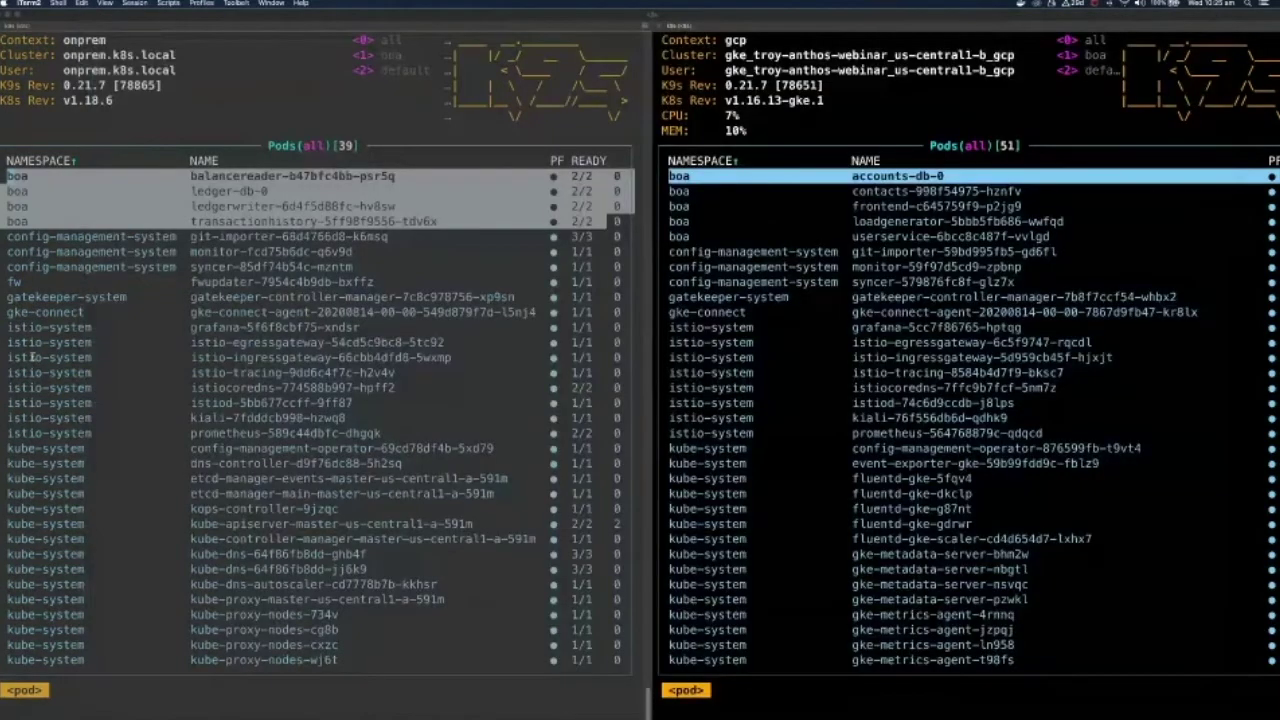
pyautogui.press('super+Tab')
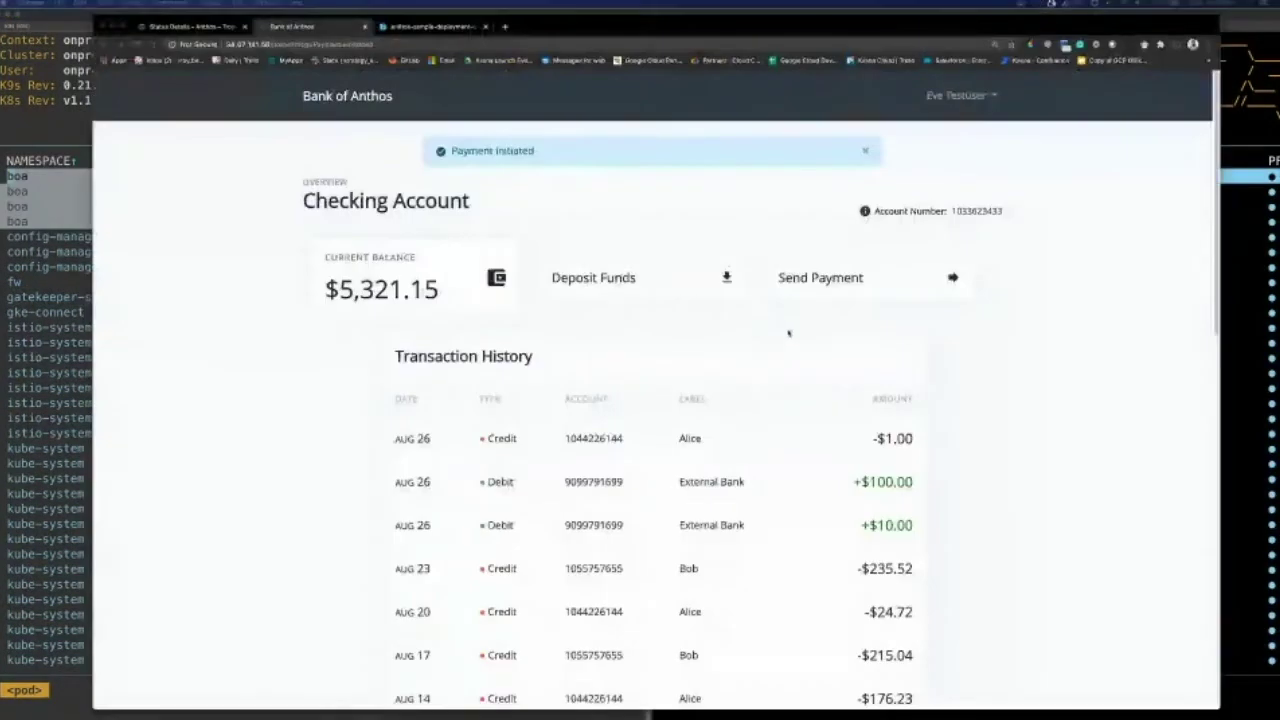
# - Return to the Anthos console, enlarge the Cloud Shell pane, and list the contents of the uc2 directory
pyautogui.click(198, 26)
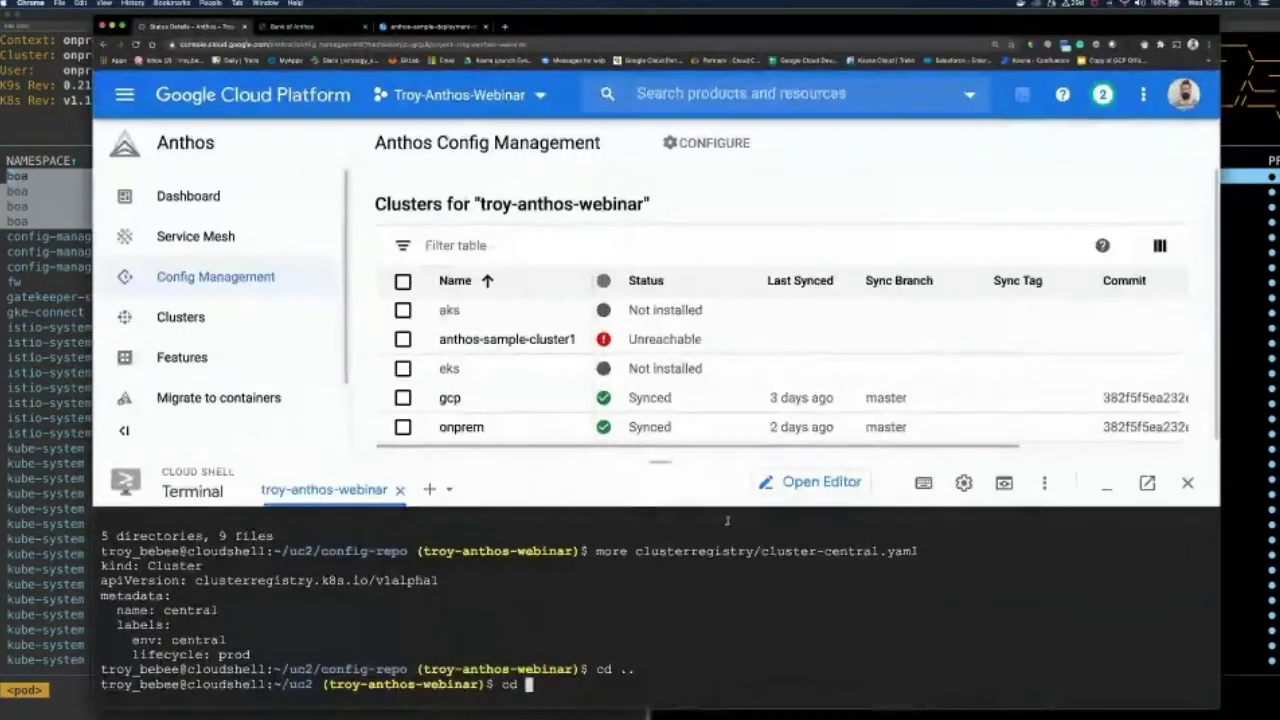
pyautogui.moveTo(660, 452); pyautogui.dragTo(673, 210)
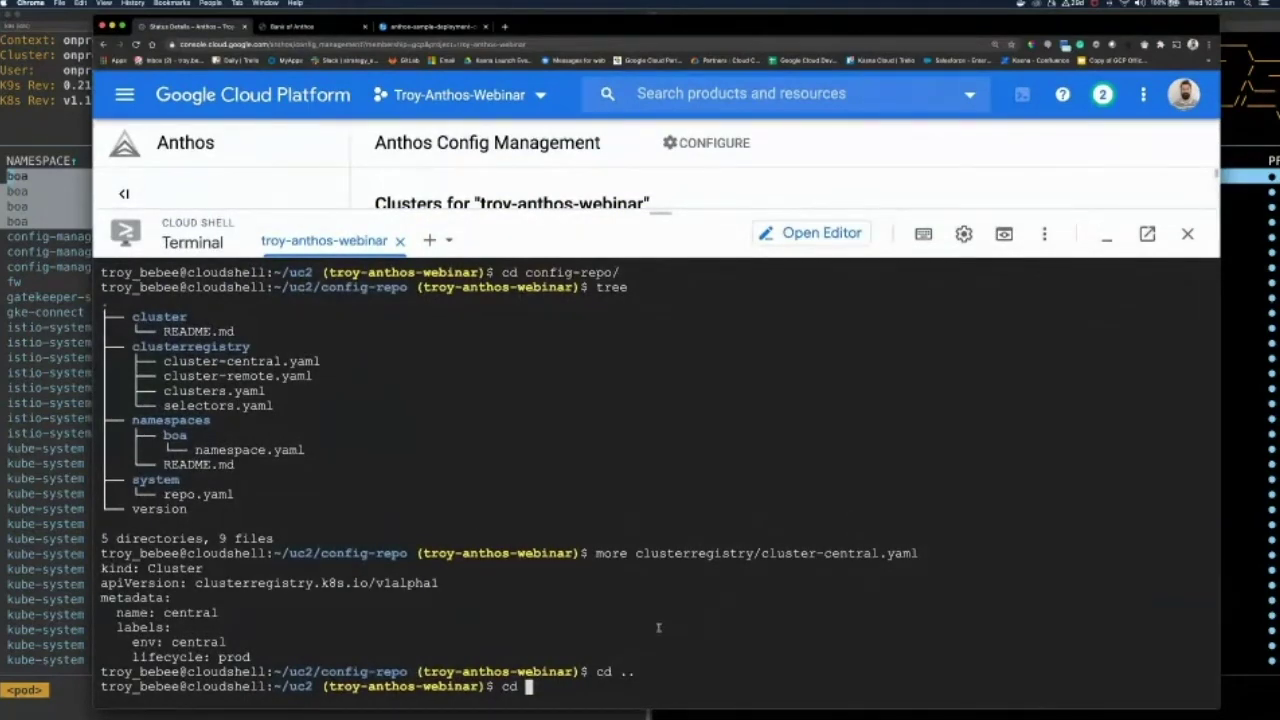
pyautogui.press('BackSpace')
pyautogui.press('BackSpace')
pyautogui.press('BackSpace')
pyautogui.write('ls')
pyautogui.press('Return')
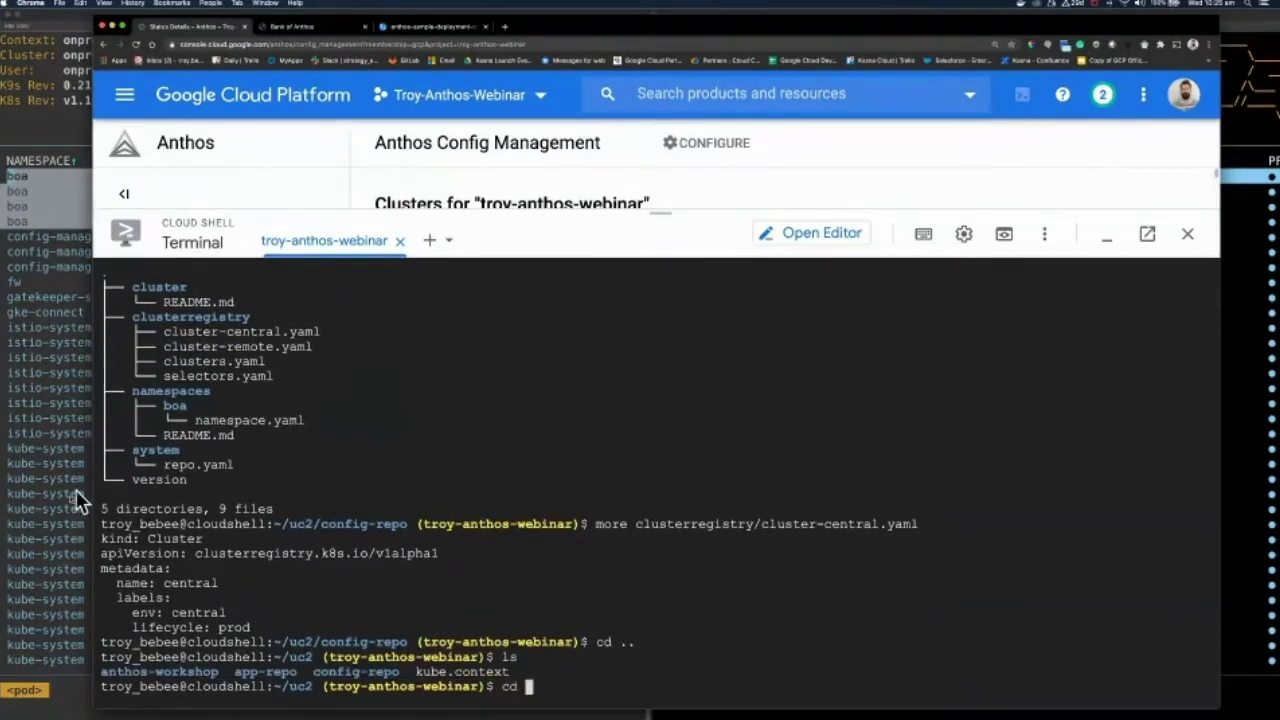
# - Switch to the K9s terminals and highlight the three config-management-system pods in the gcp cluster
pyautogui.click(80, 500)
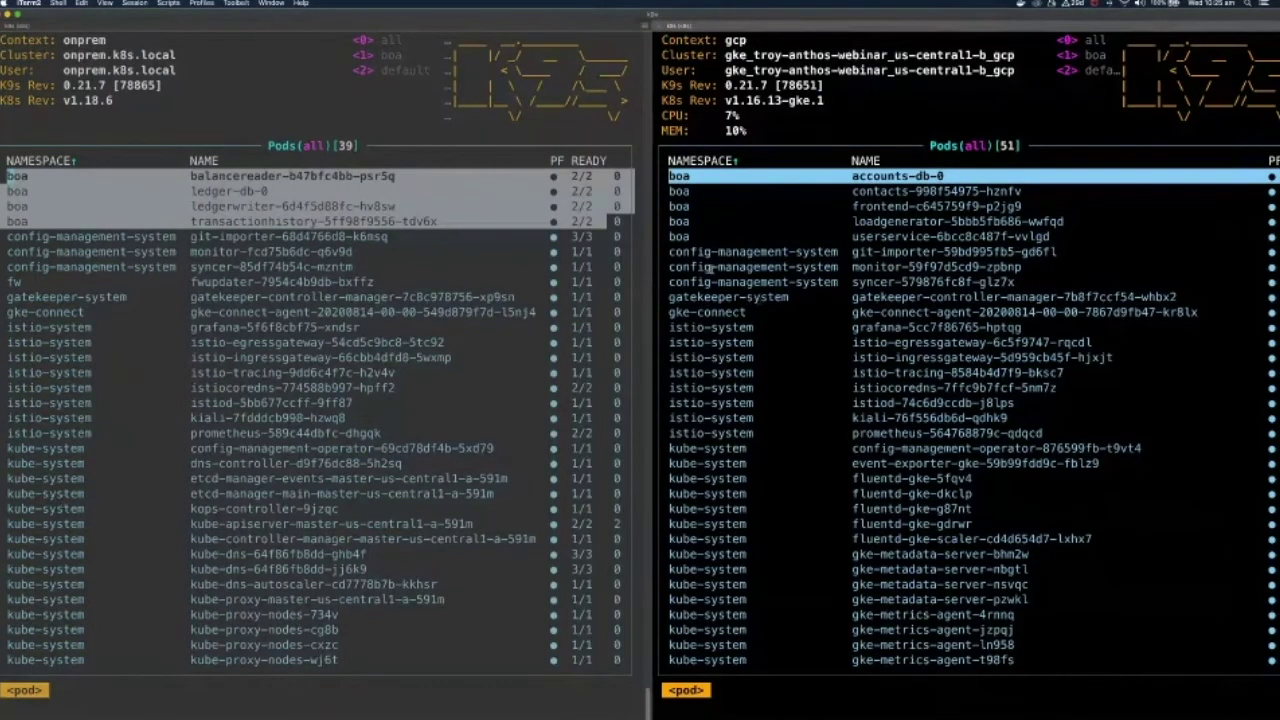
pyautogui.moveTo(1022, 286); pyautogui.dragTo(662, 252)
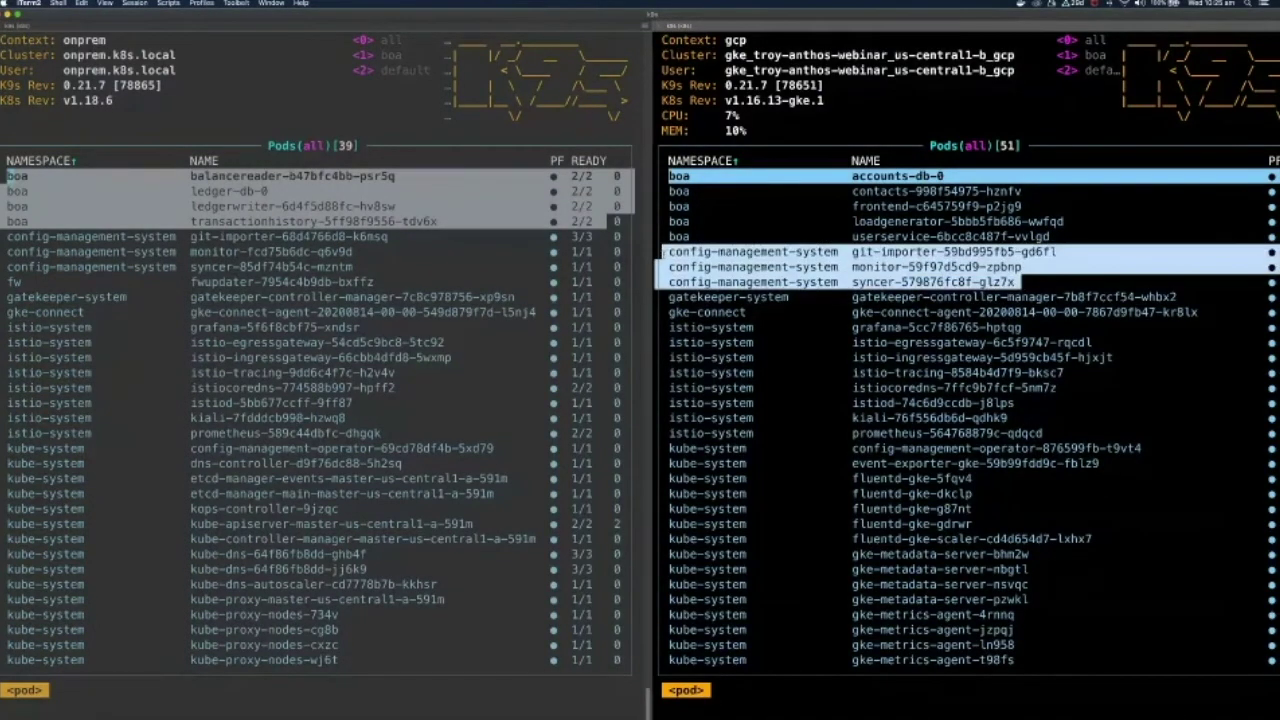
pyautogui.click(732, 284)
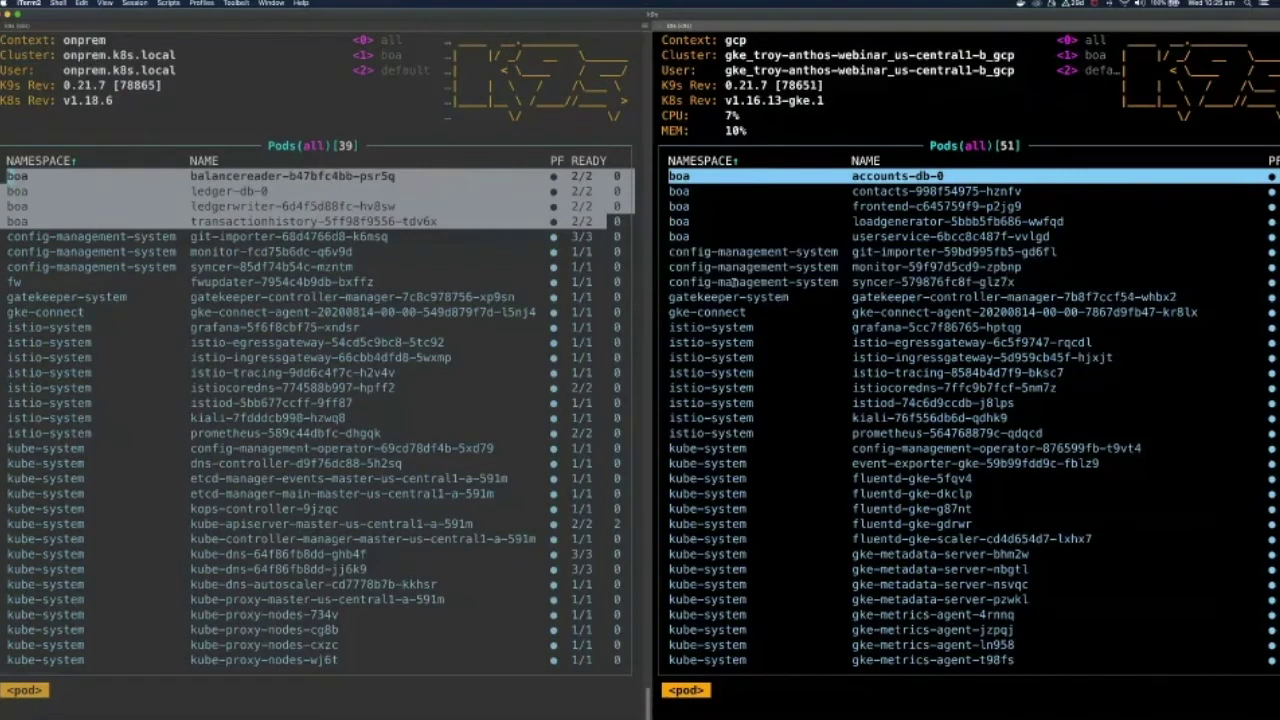
# - Open the logs of the importer container in the gcp cluster's git-importer pod
pyautogui.press('Down')
pyautogui.press('Down')
pyautogui.press('Down')
pyautogui.press('Down')
pyautogui.press('Down')
pyautogui.press('Down')
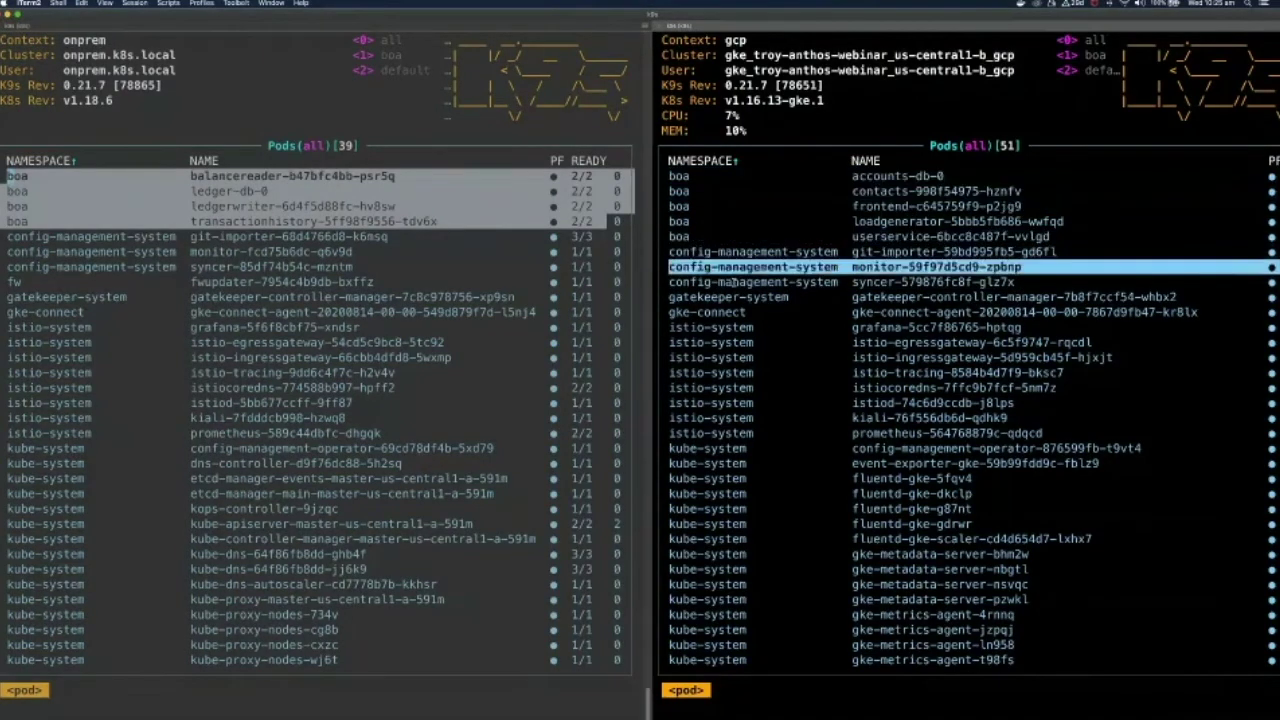
pyautogui.press('Up')
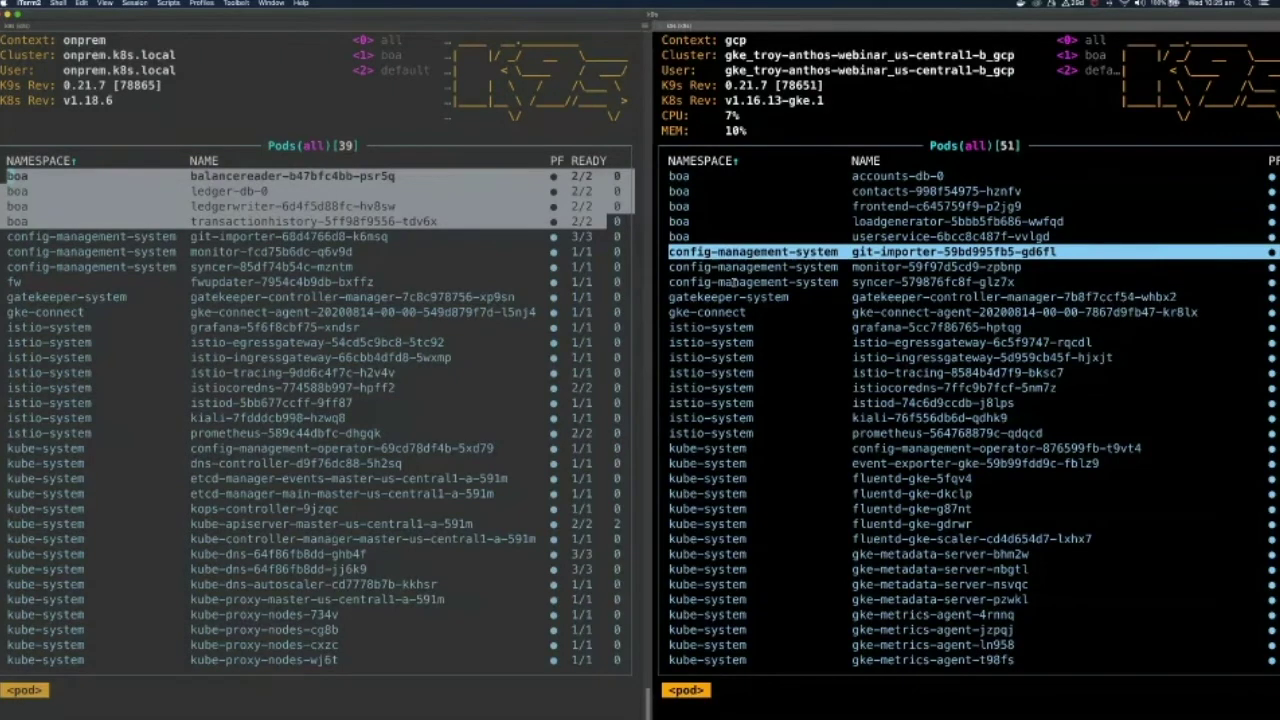
pyautogui.press('Return')
pyautogui.press('Down')
pyautogui.press('Down')
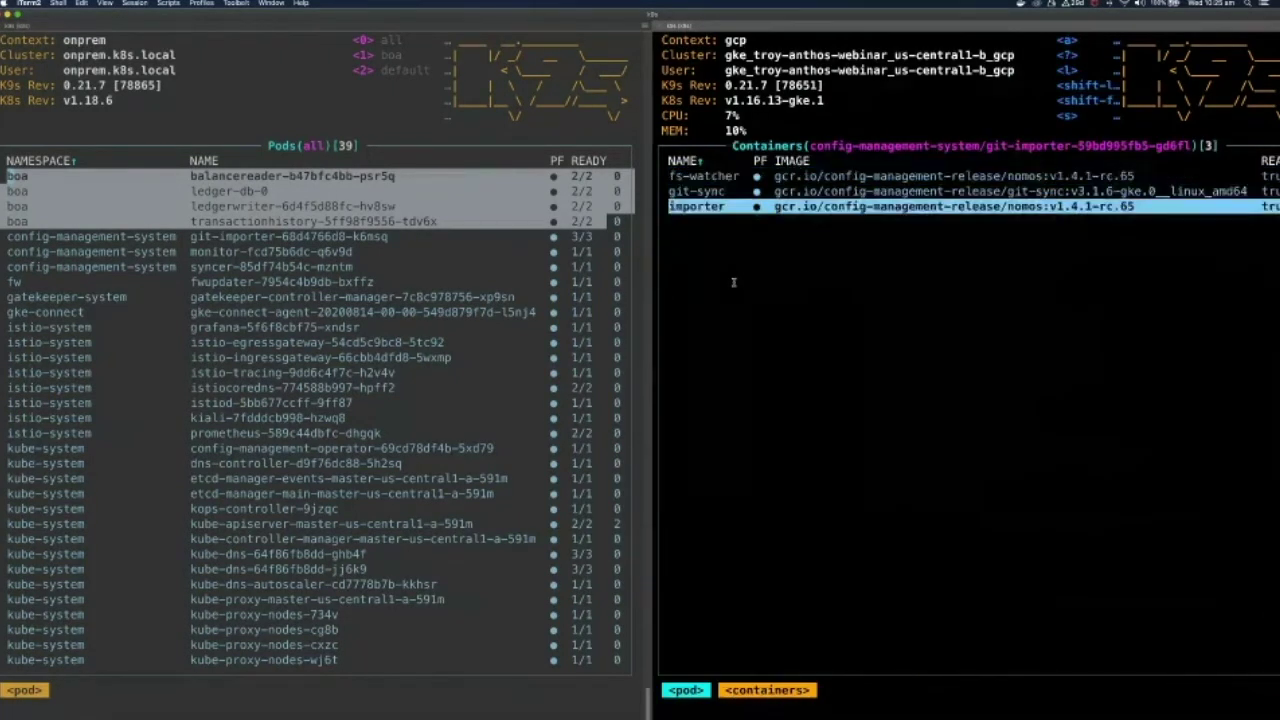
pyautogui.press('l')
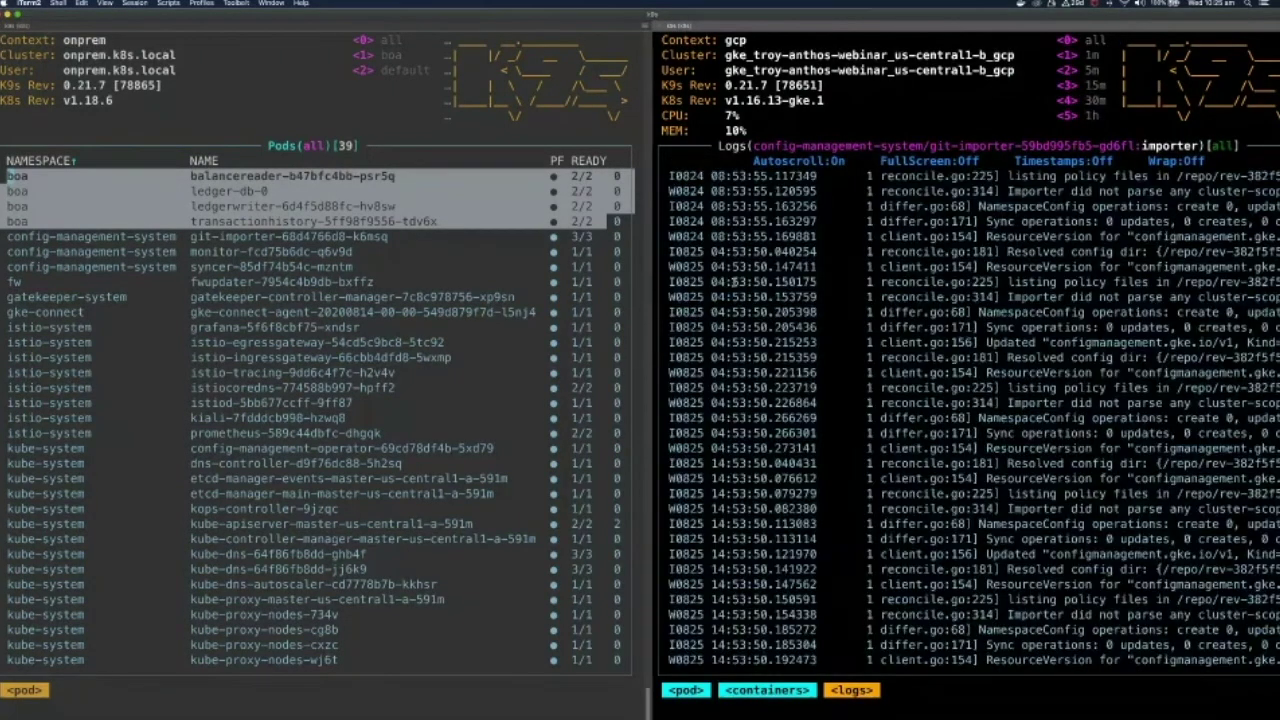
# - View the git-sync container's logs in the same pod, and return to the gcp pod list
pyautogui.press('Escape')
pyautogui.press('Up')
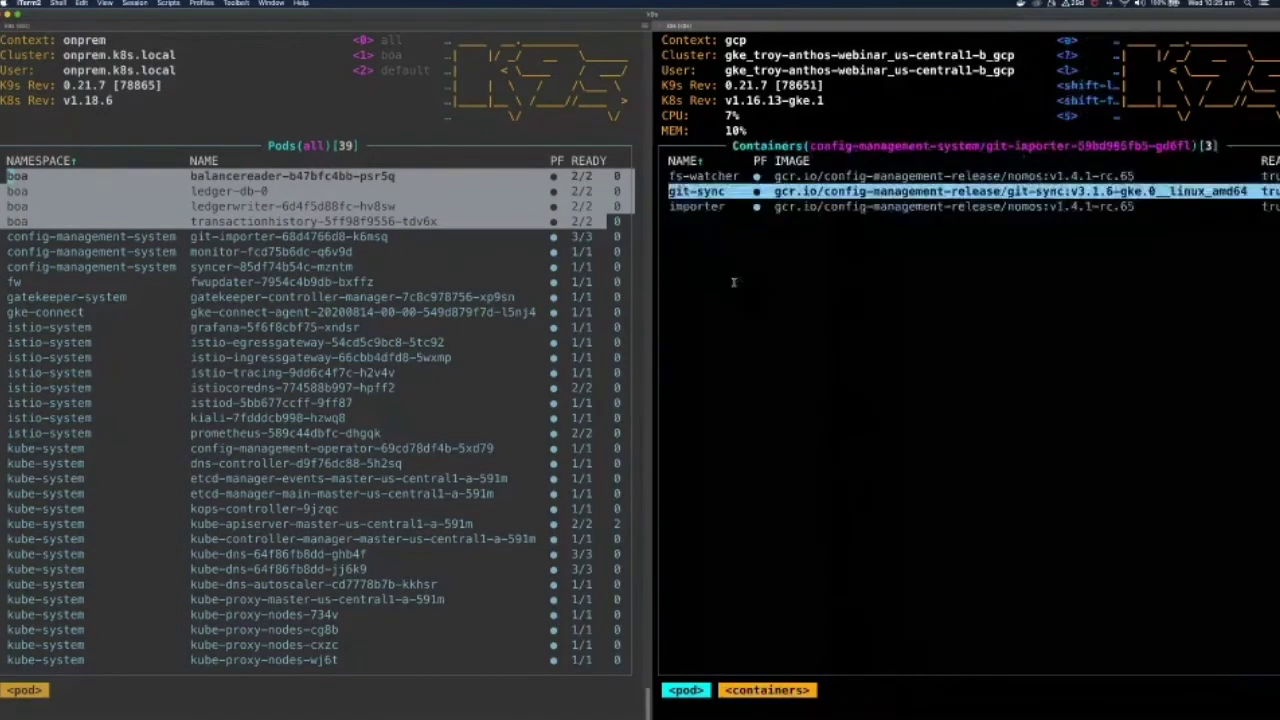
pyautogui.press('l')
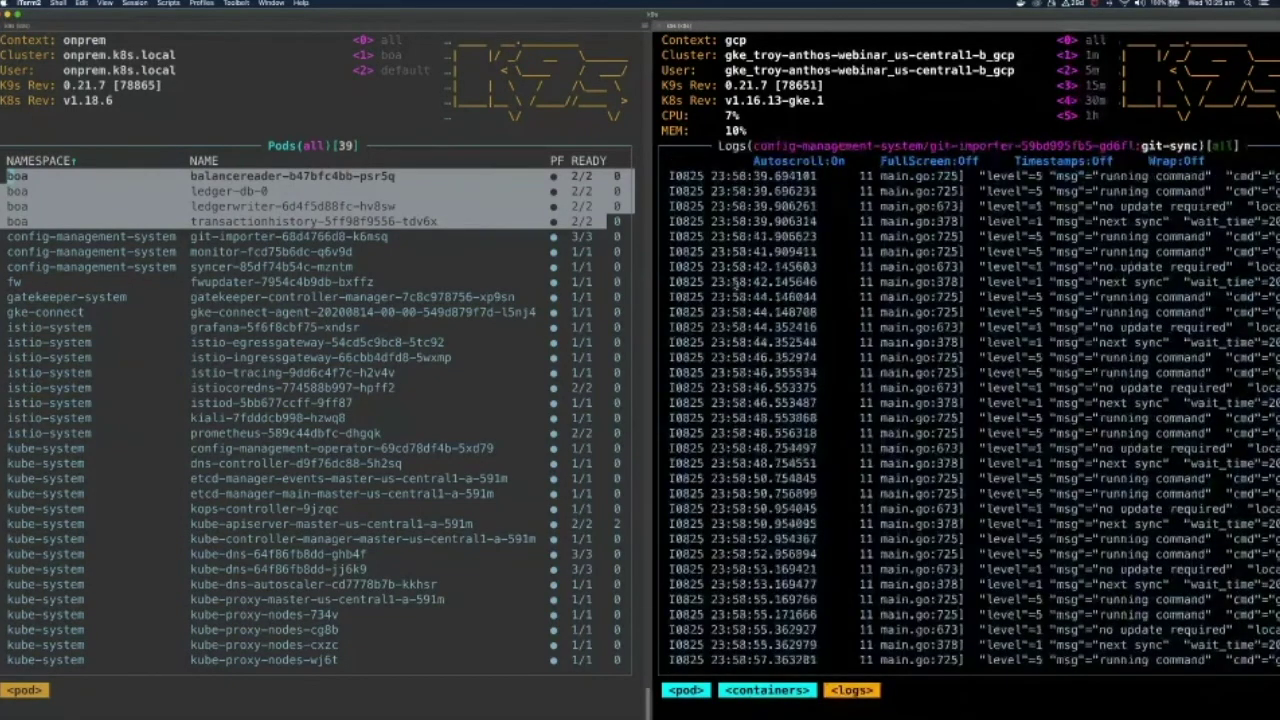
pyautogui.press('Escape')
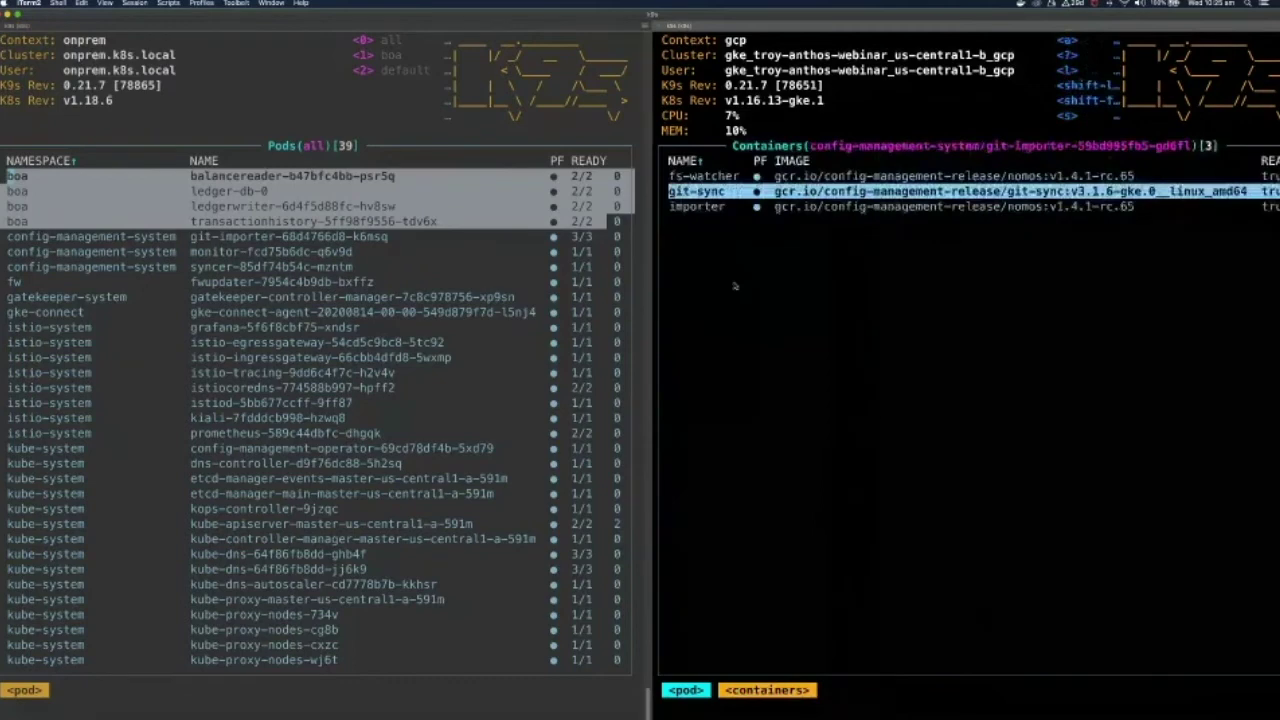
pyautogui.press('Escape')
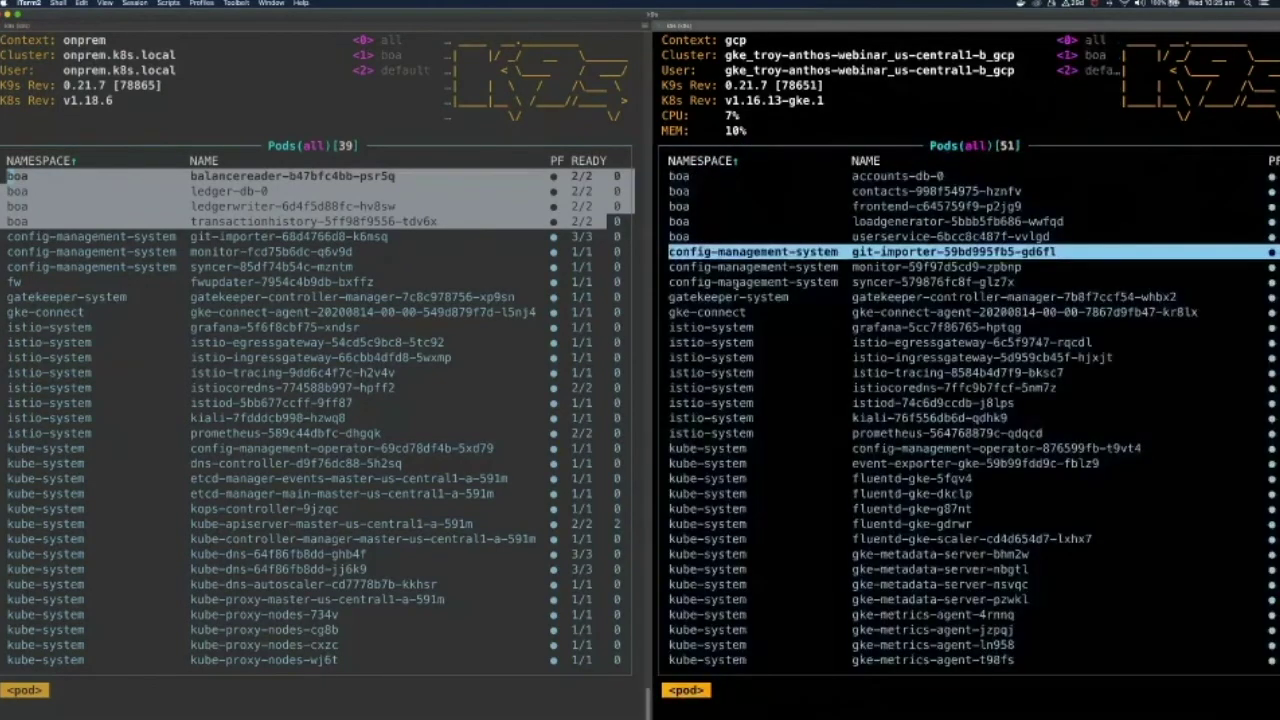
# - View the logs of the onprem cluster's syncer pod, return to its pod list, and select the config-management-system monitor pod
pyautogui.click(357, 404)
pyautogui.press('Down')
pyautogui.press('Down')
pyautogui.press('Down')
pyautogui.press('Down')
pyautogui.press('Down')
pyautogui.press('Down')
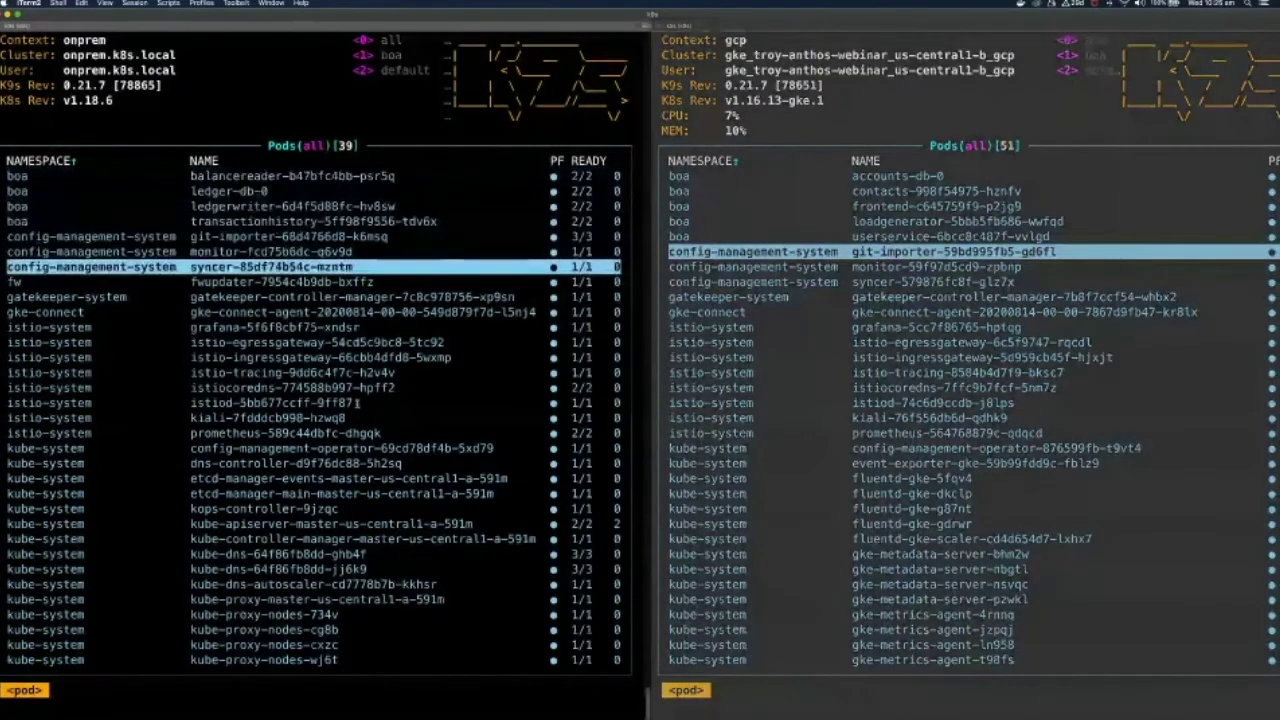
pyautogui.press('Return')
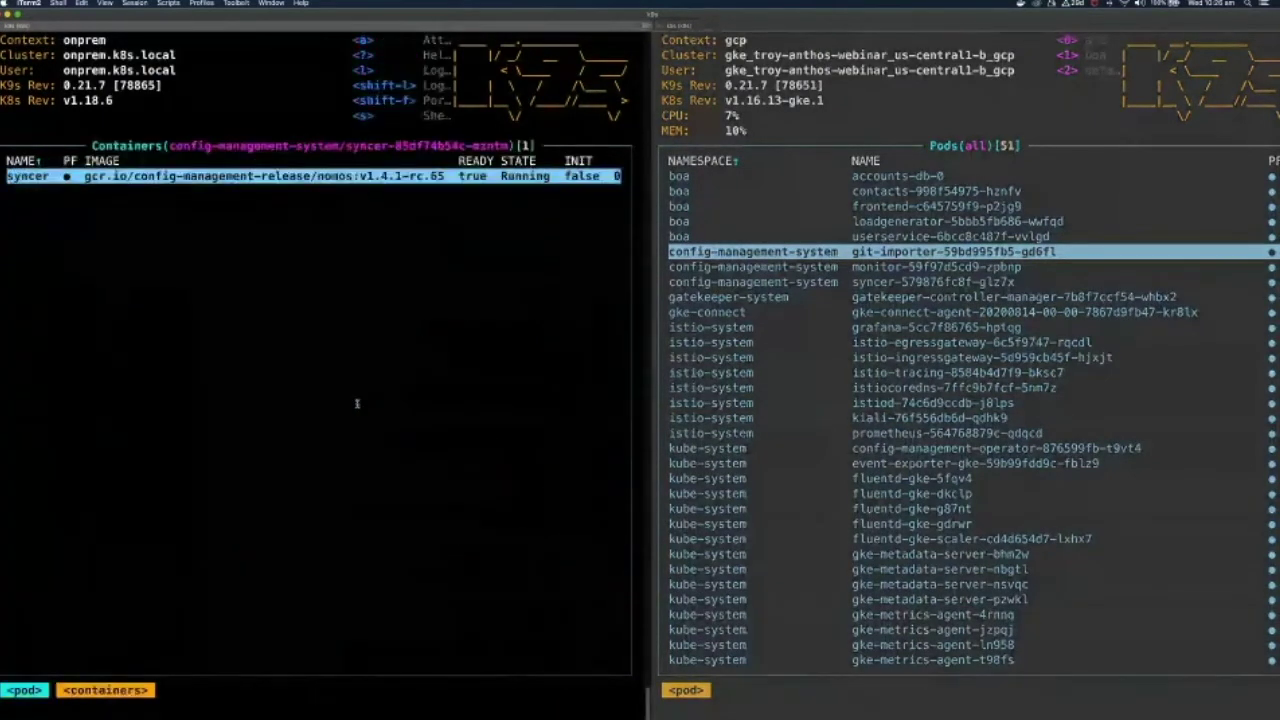
pyautogui.press('l')
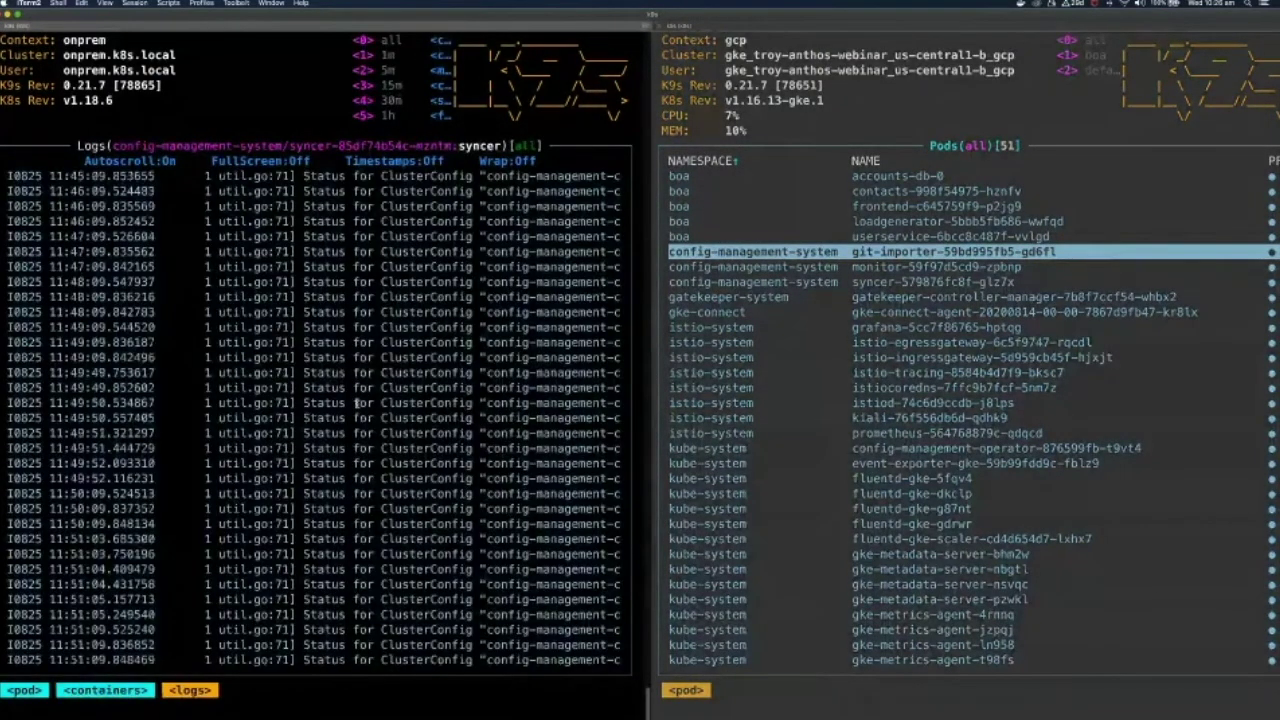
pyautogui.press('Escape')
pyautogui.press('Escape')
pyautogui.press('Up')
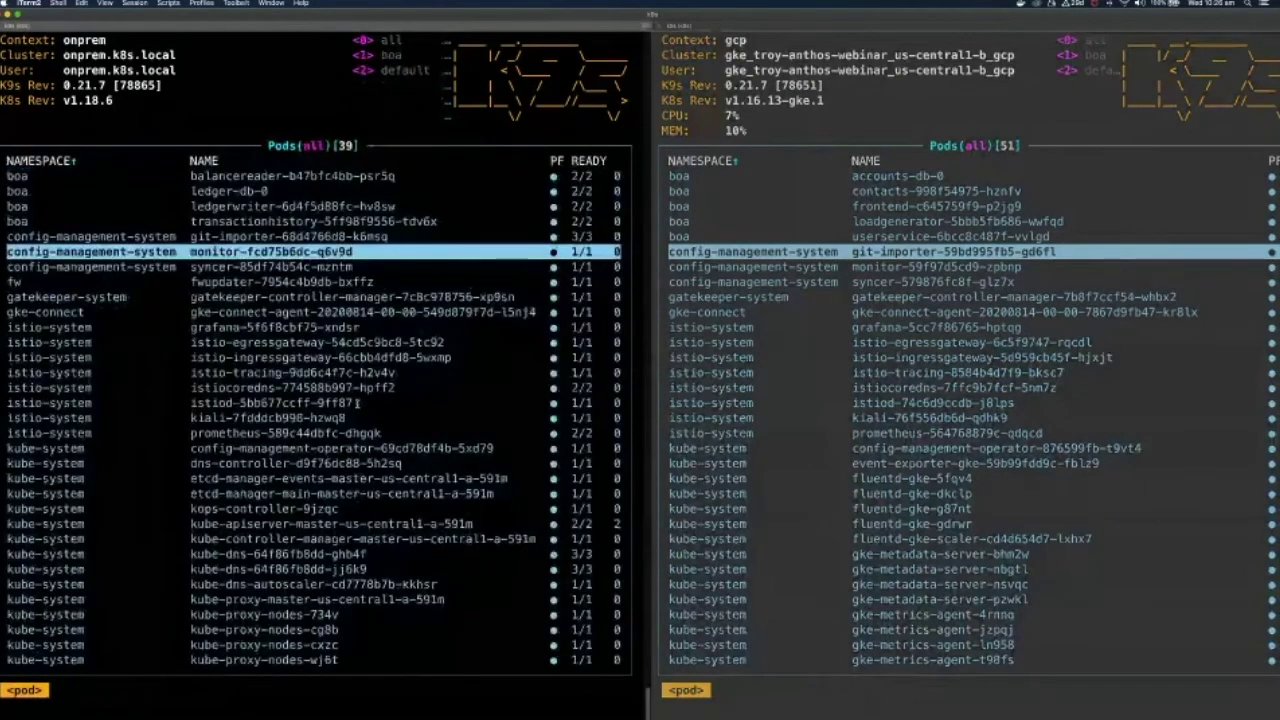
# - Move through the boa pods in the gcp cluster from frontend to userservice
pyautogui.click(827, 387)
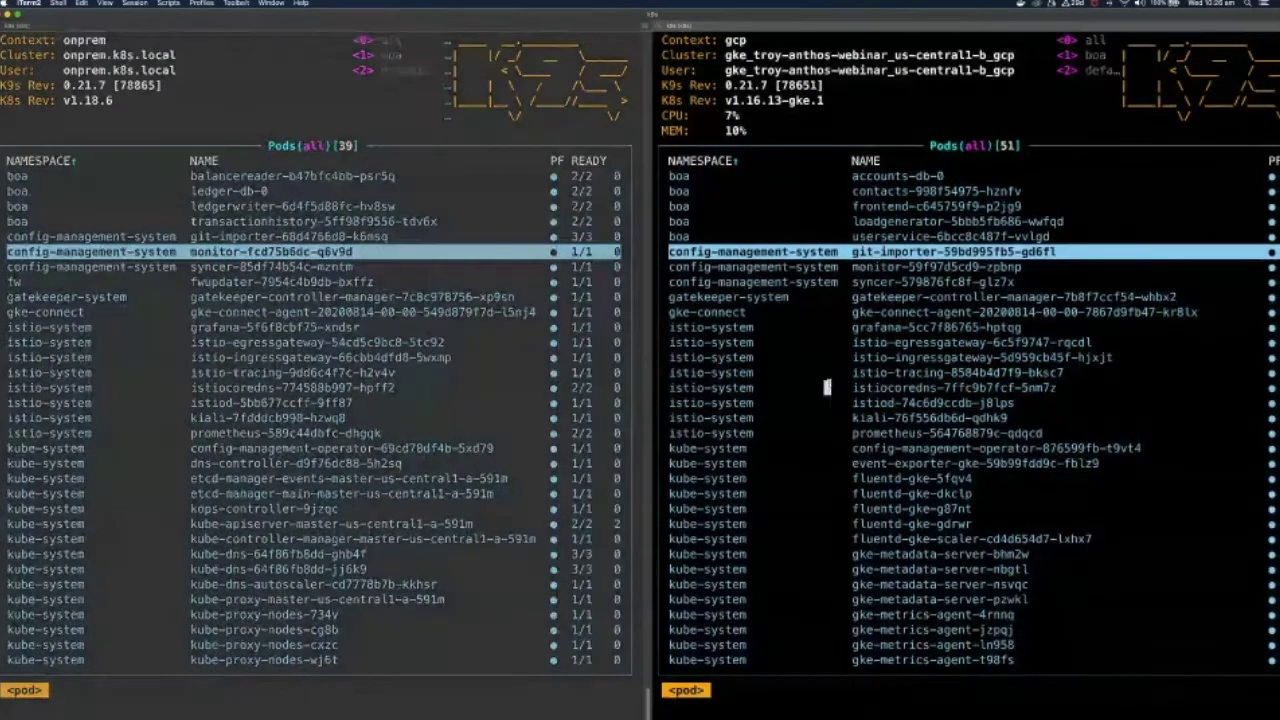
pyautogui.press('Up')
pyautogui.press('Up')
pyautogui.press('Up')
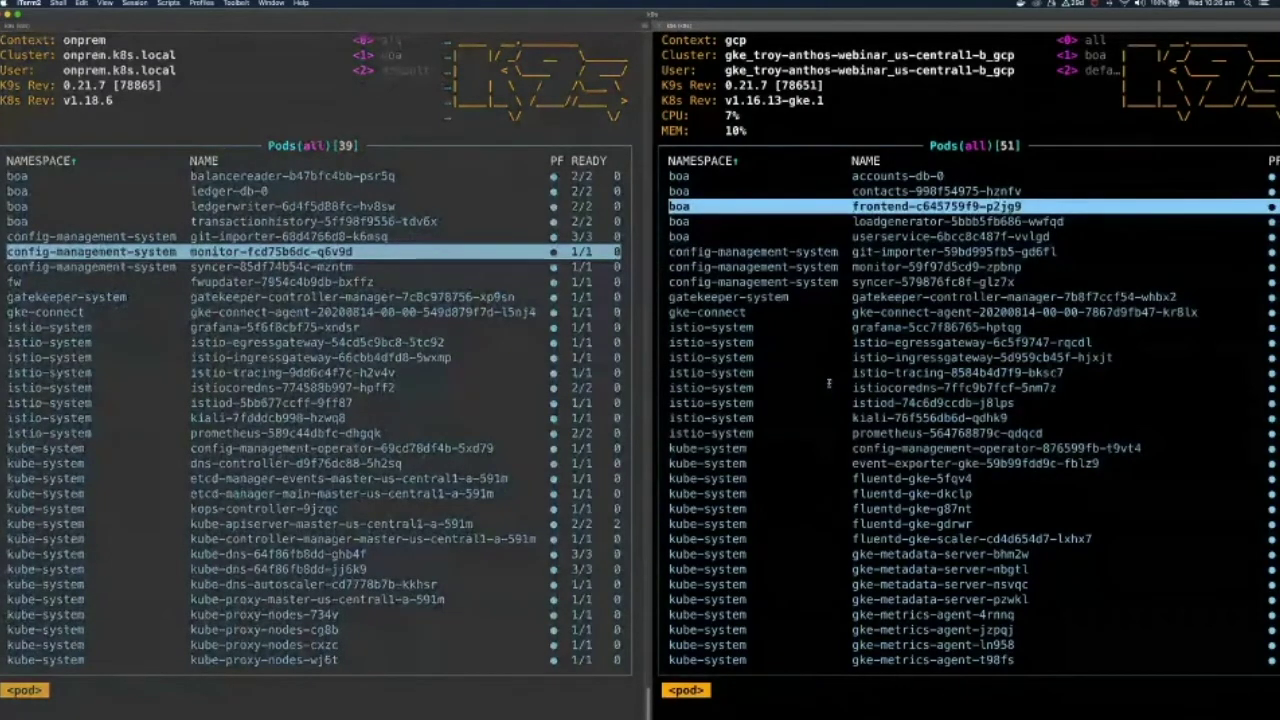
pyautogui.press('Down')
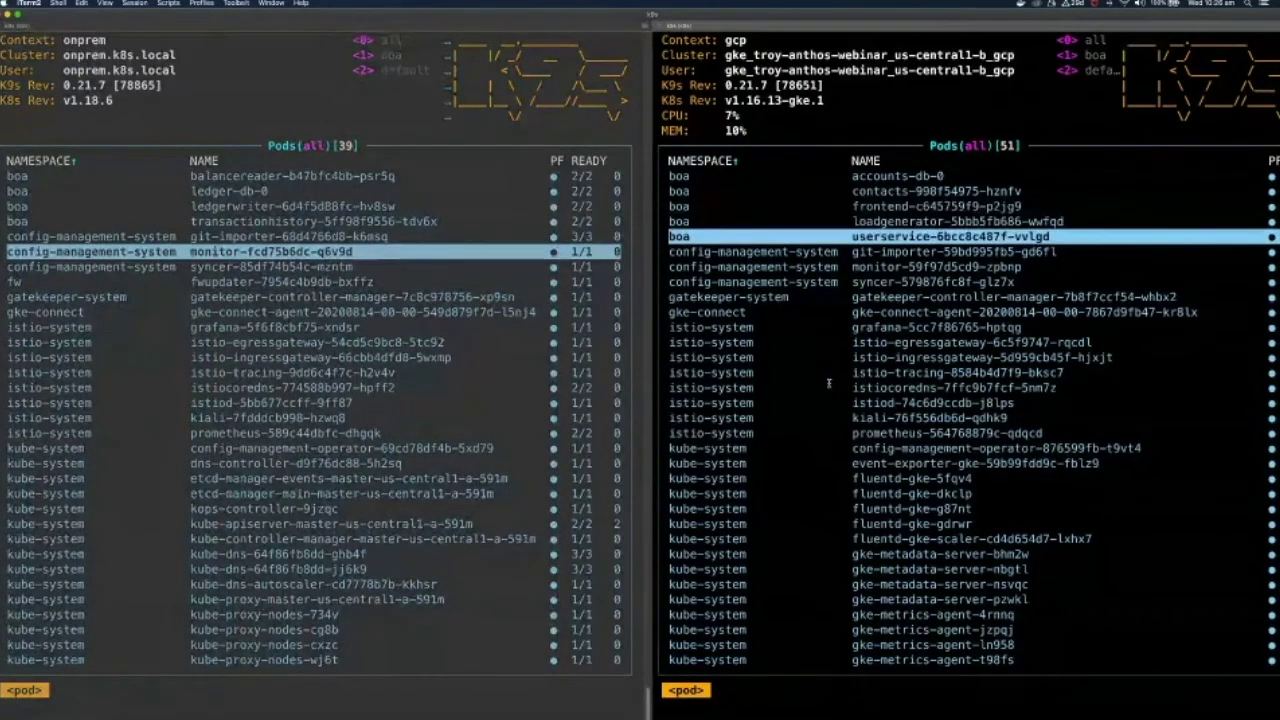
pyautogui.press('super+Tab')
pyautogui.press('super+Tab')
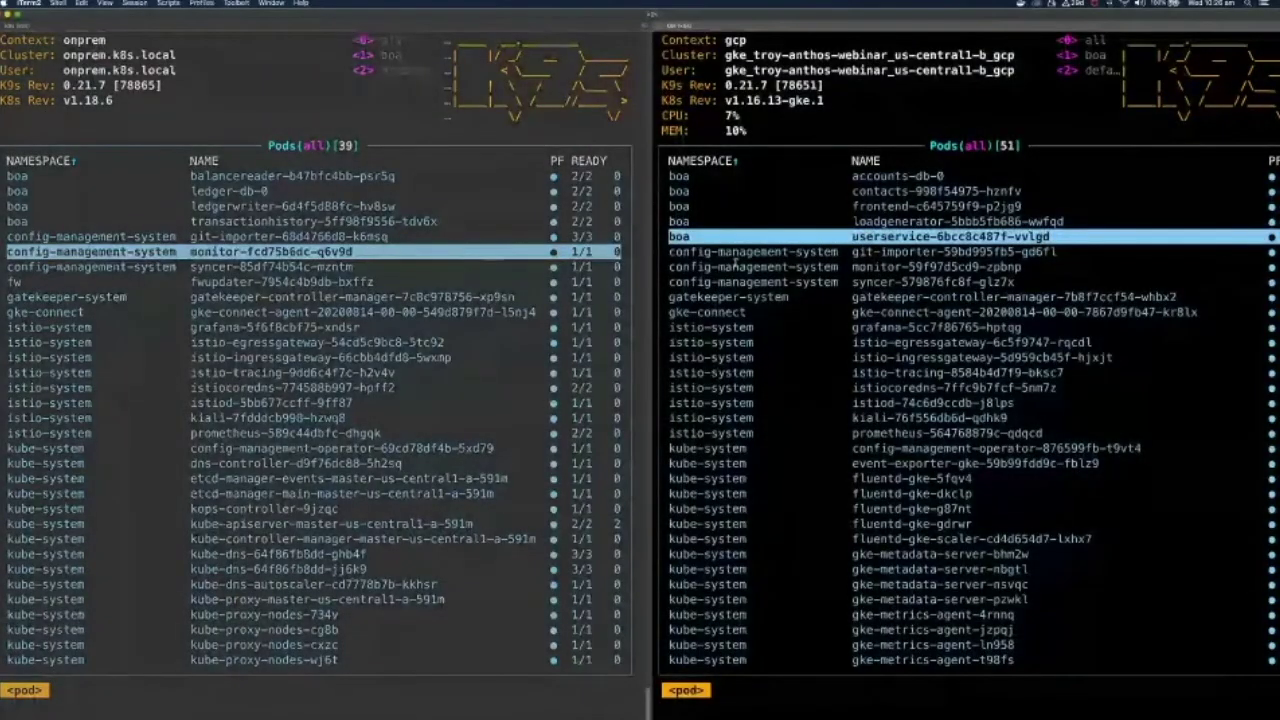
# - Switch back to Cloud Shell, list the uc2 directory, and change into anthos-workshop to list its contents
pyautogui.press('super+Tab')
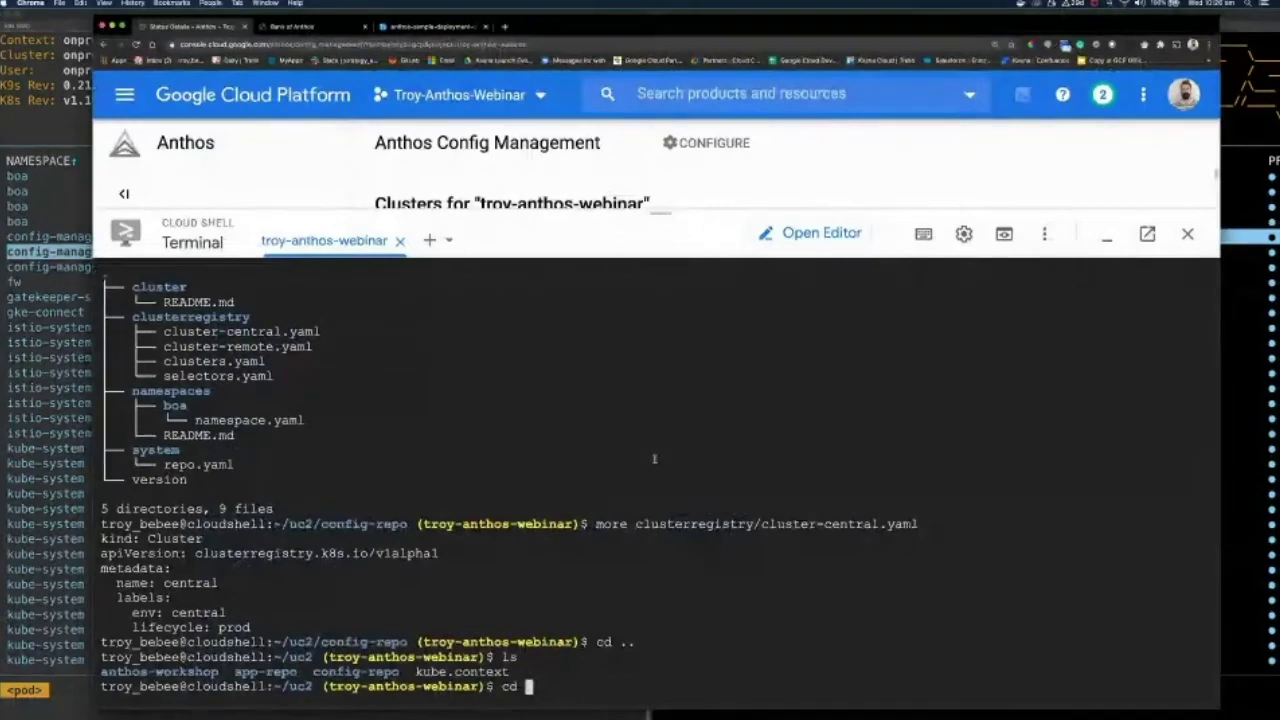
pyautogui.press('BackSpace')
pyautogui.press('BackSpace')
pyautogui.press('BackSpace')
pyautogui.write('ls')
pyautogui.press('Return')
pyautogui.write('cd anthos-workshop/')
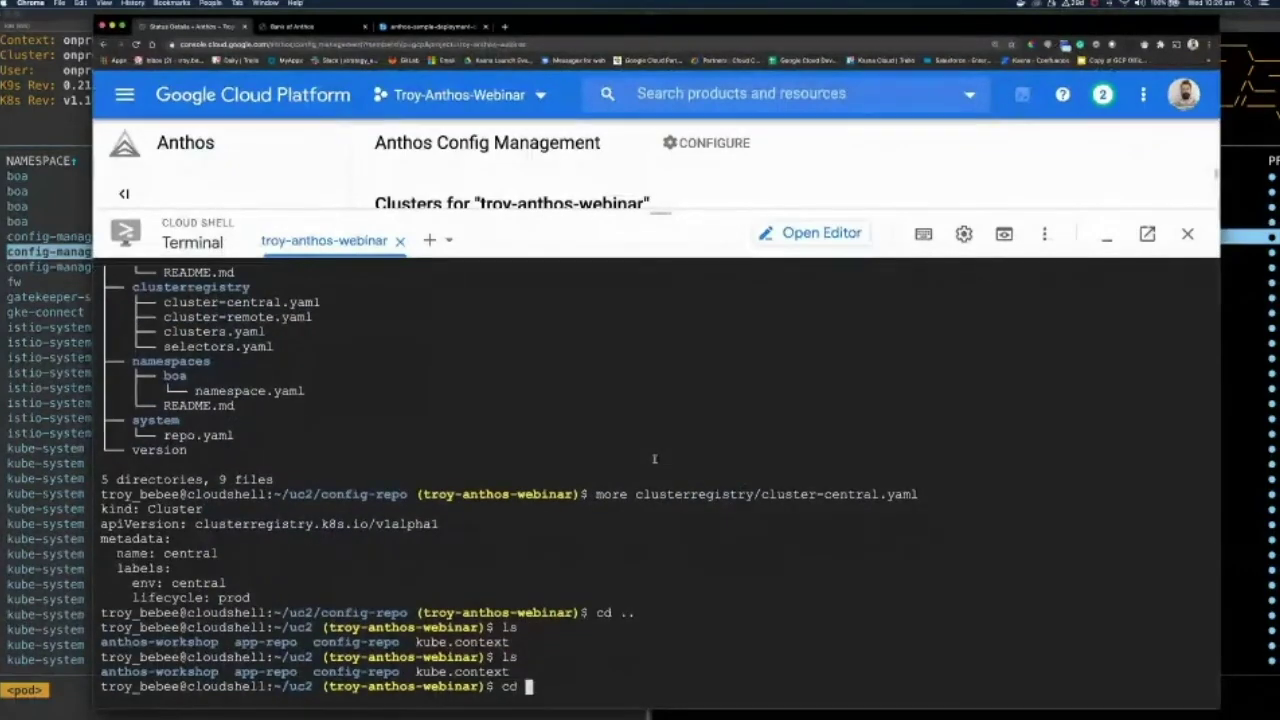
pyautogui.press('Return')
pyautogui.write('ls')
pyautogui.press('Return')
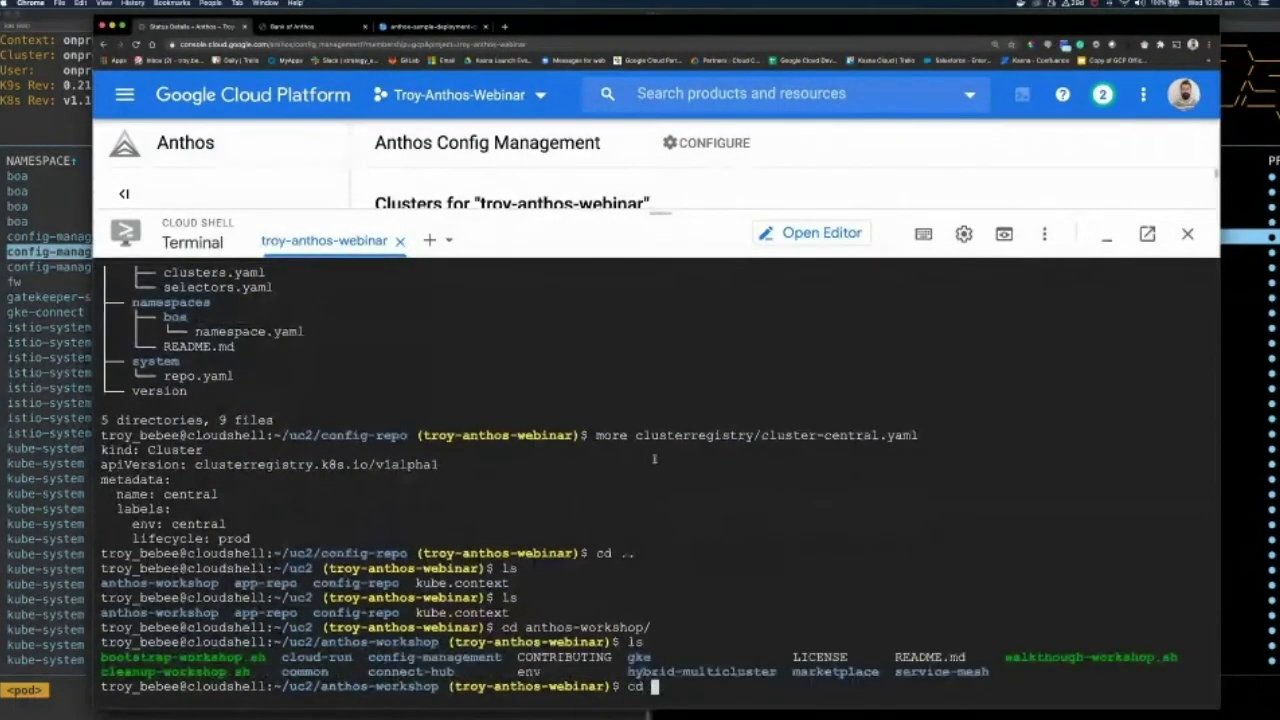
# - Change into the hybrid-multicluster directory and list its scripts
pyautogui.write('cd hybrid-multicluster/')
pyautogui.press('Return')
pyautogui.write('ls')
pyautogui.press('Return')
# - Run ./istio-deploy-hipster.sh and switch to the K9s terminals to watch the pods being deployed
pyautogui.write('./is')
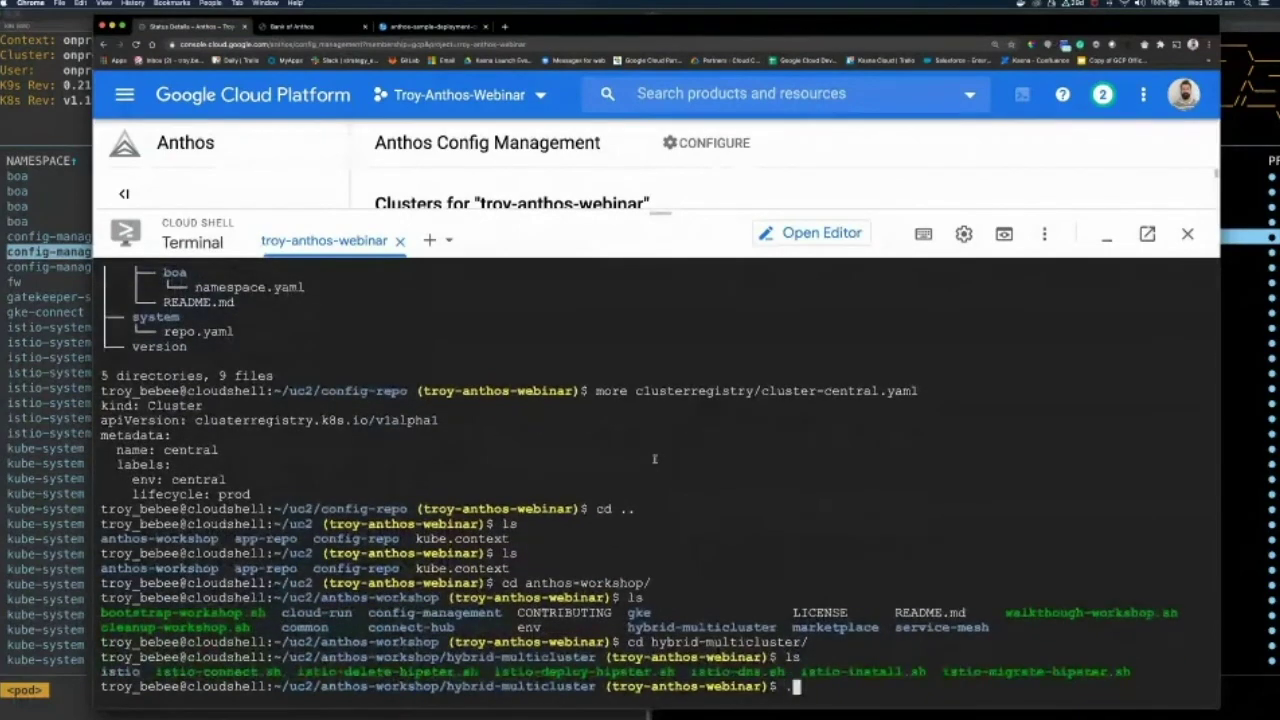
pyautogui.write('tio-dep')
pyautogui.press('Tab')
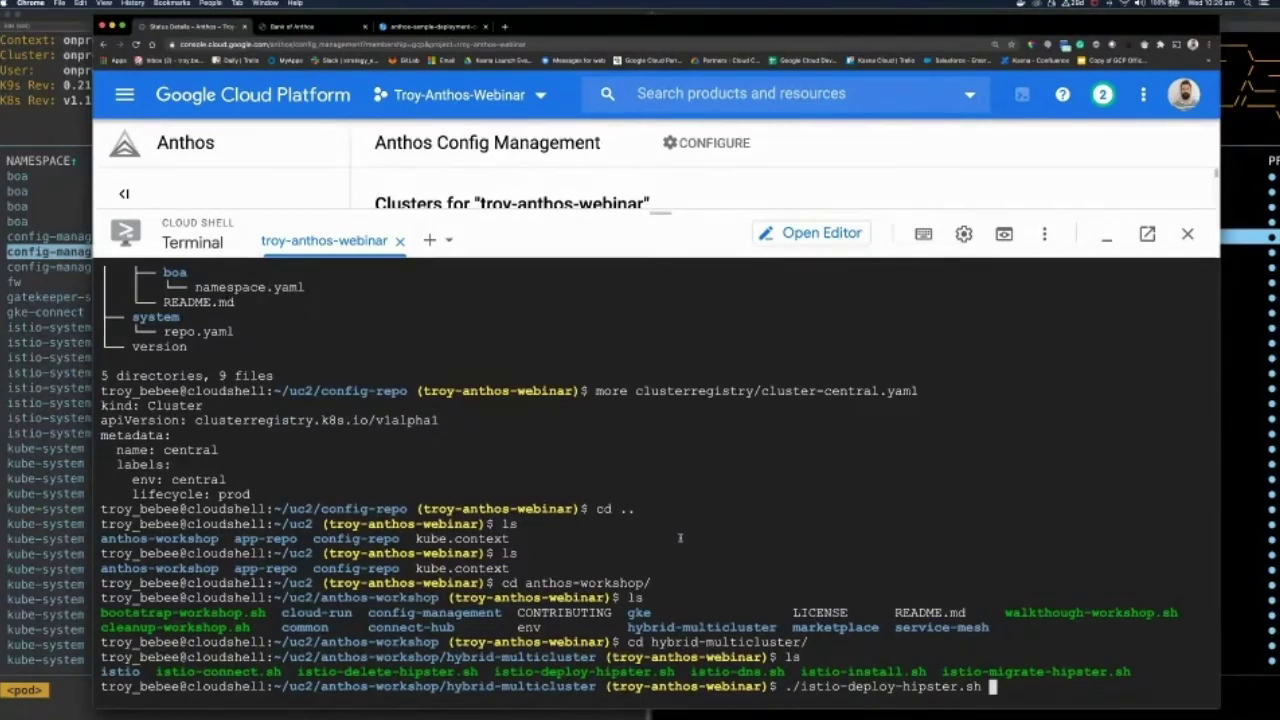
pyautogui.press('Return')
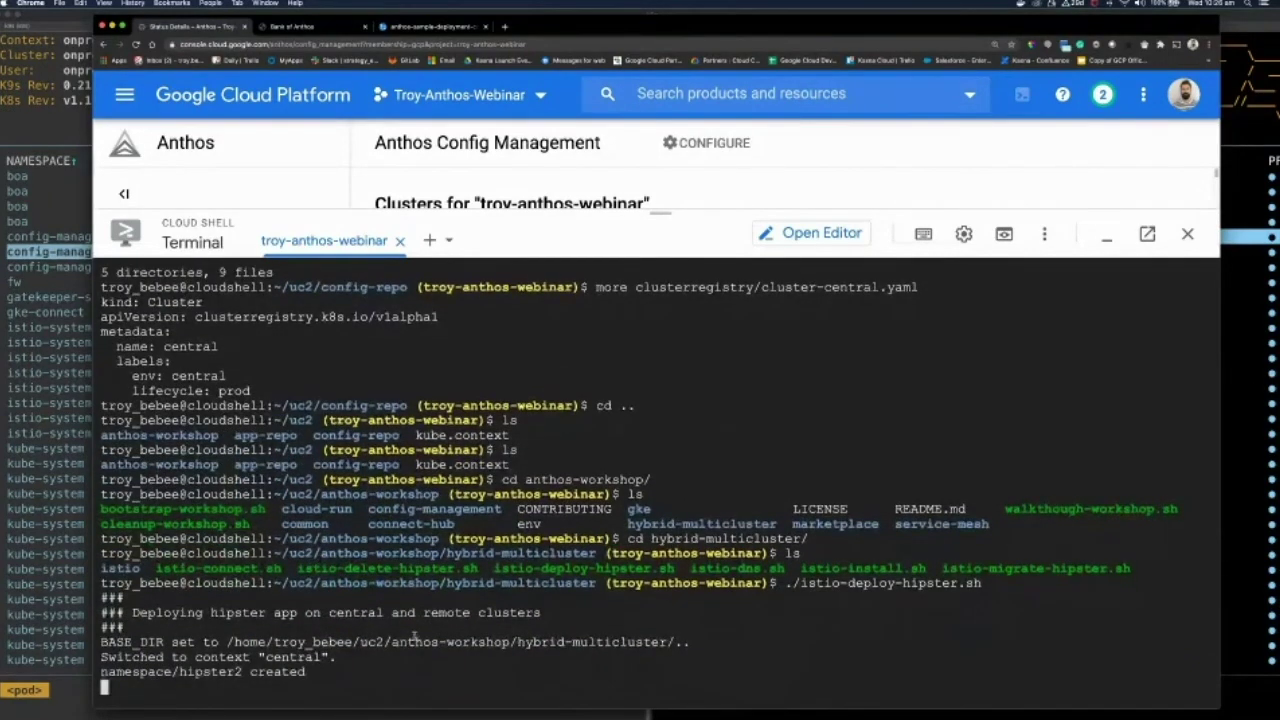
pyautogui.click(45, 470)
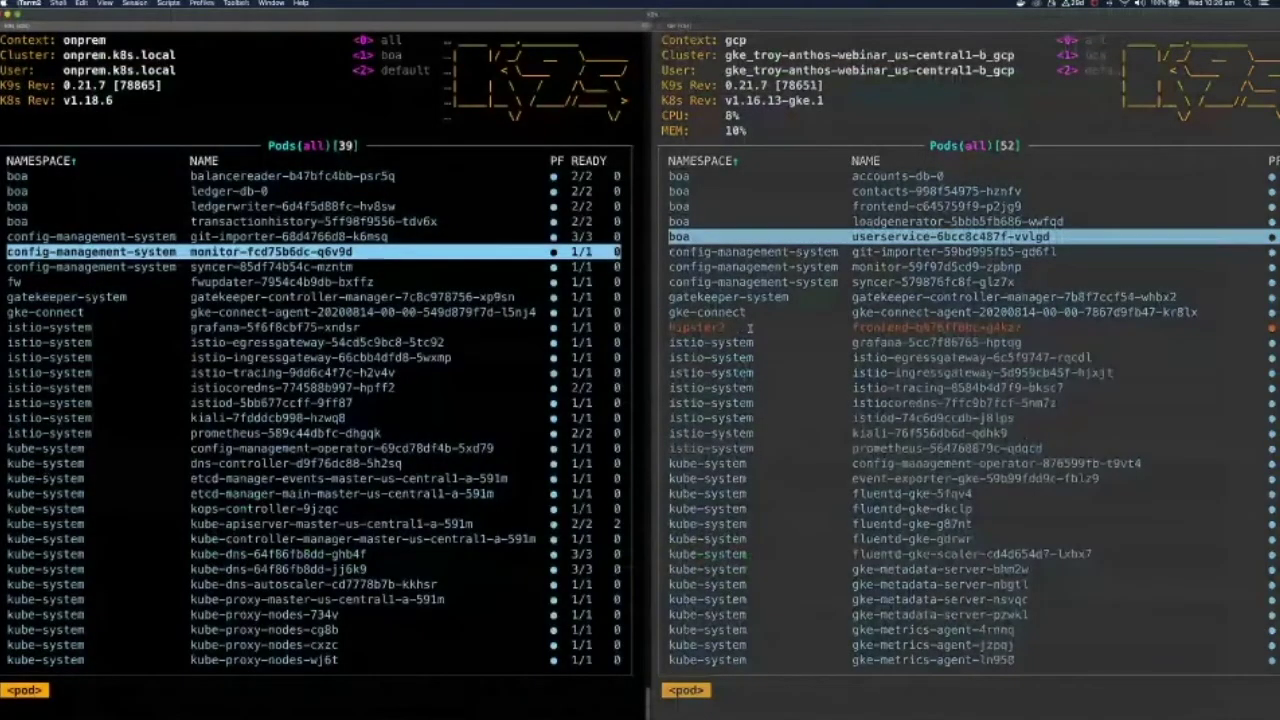
# - Highlight the frontend, productcatalogservice and other hipster2 pods in the gcp cluster, and the hipster1 pods in the onprem cluster
pyautogui.click(750, 327)
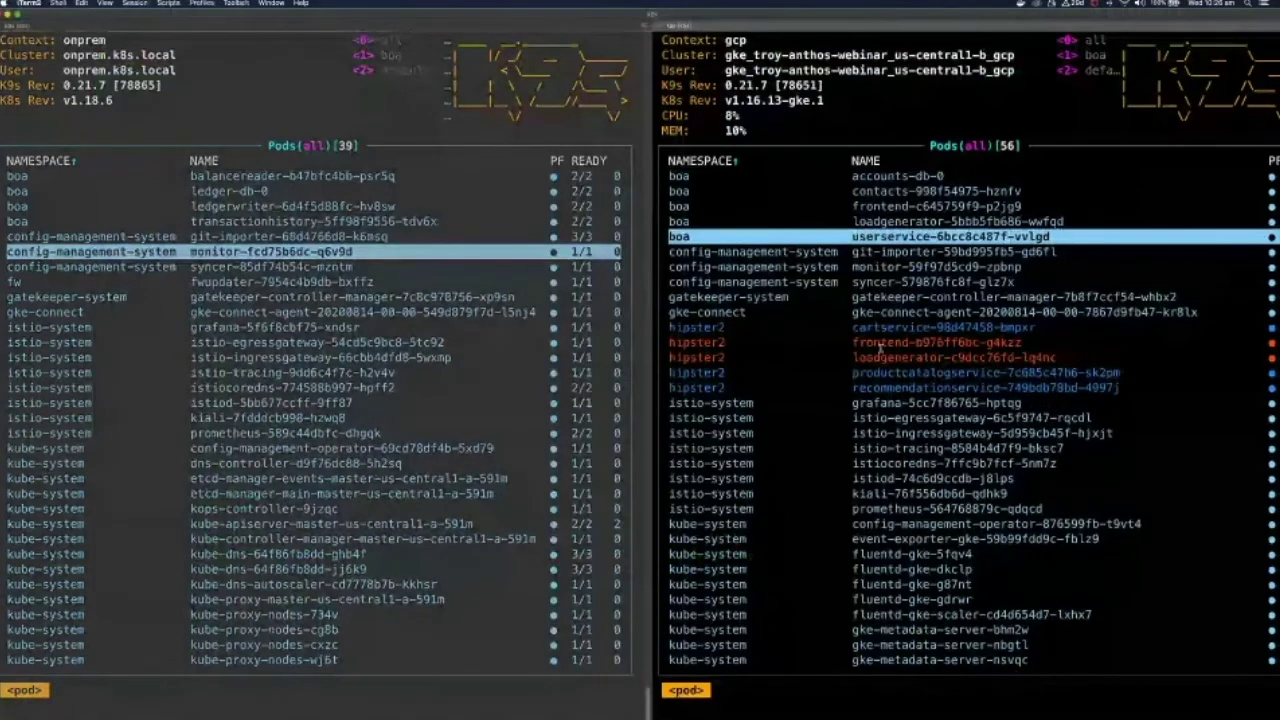
pyautogui.moveTo(903, 345); pyautogui.dragTo(825, 345)
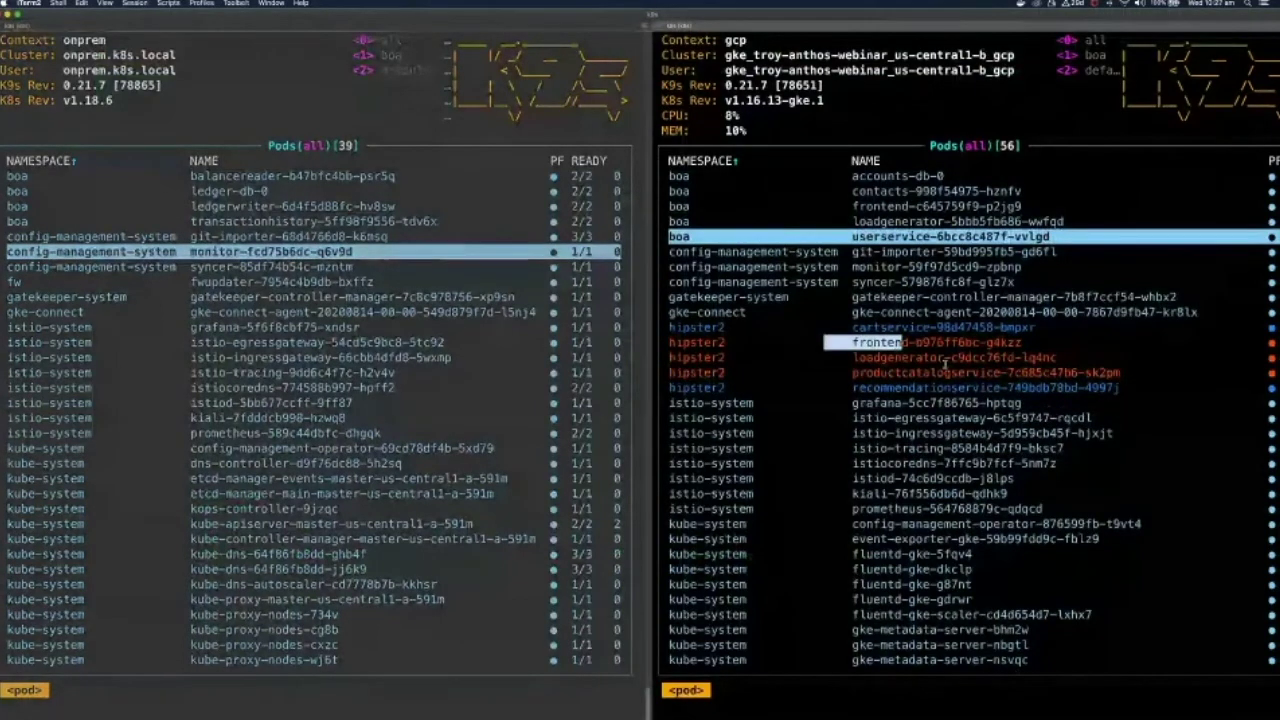
pyautogui.moveTo(944, 358); pyautogui.dragTo(848, 372)
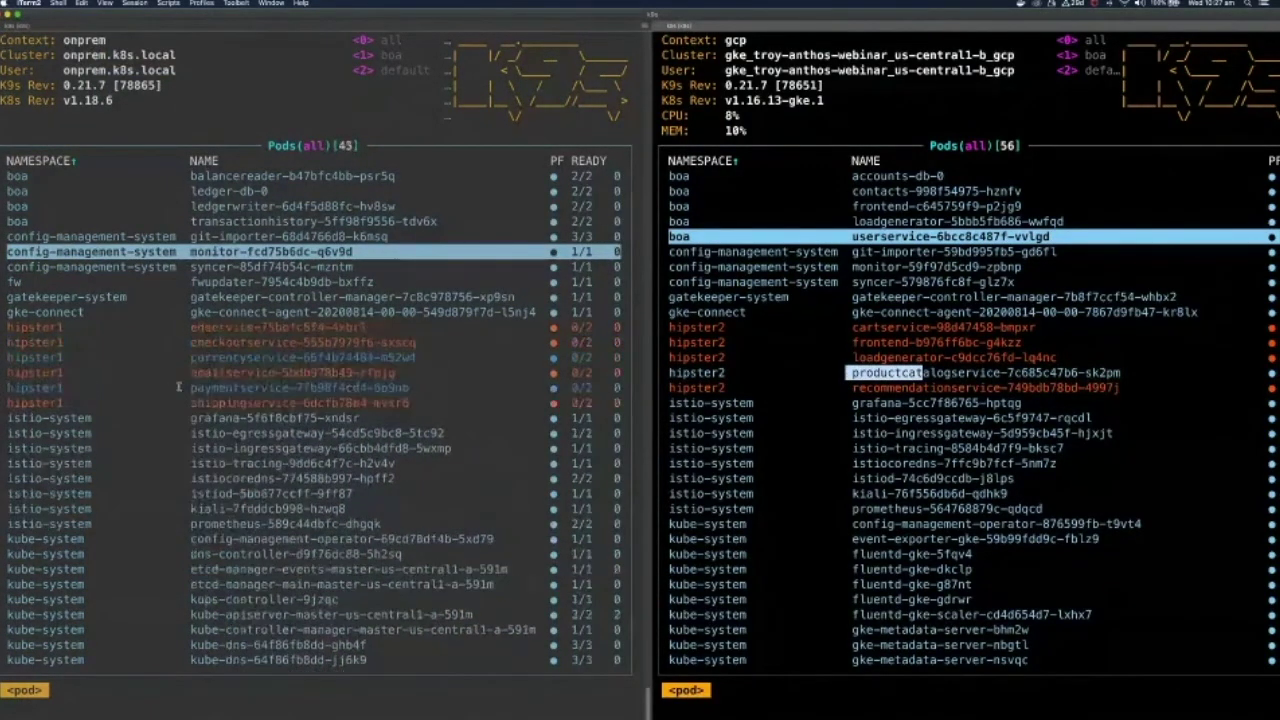
pyautogui.click(355, 389)
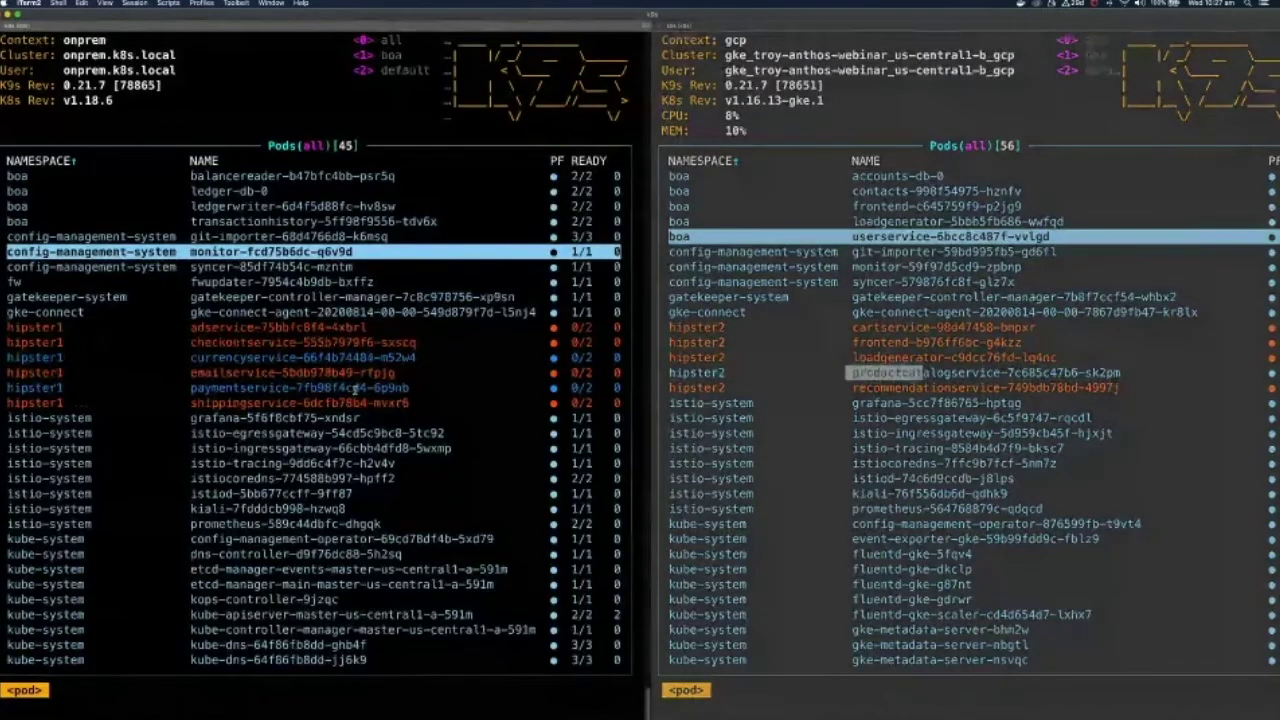
pyautogui.moveTo(410, 403); pyautogui.dragTo(3, 328)
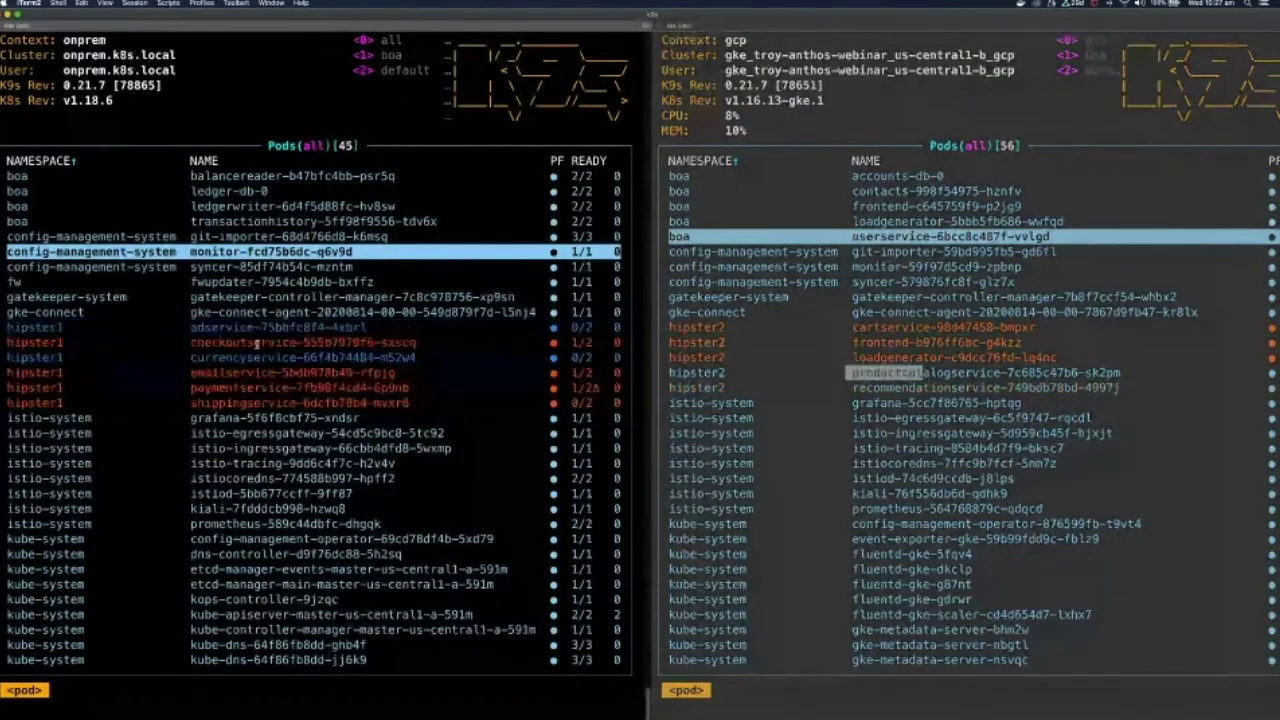
pyautogui.click(789, 380)
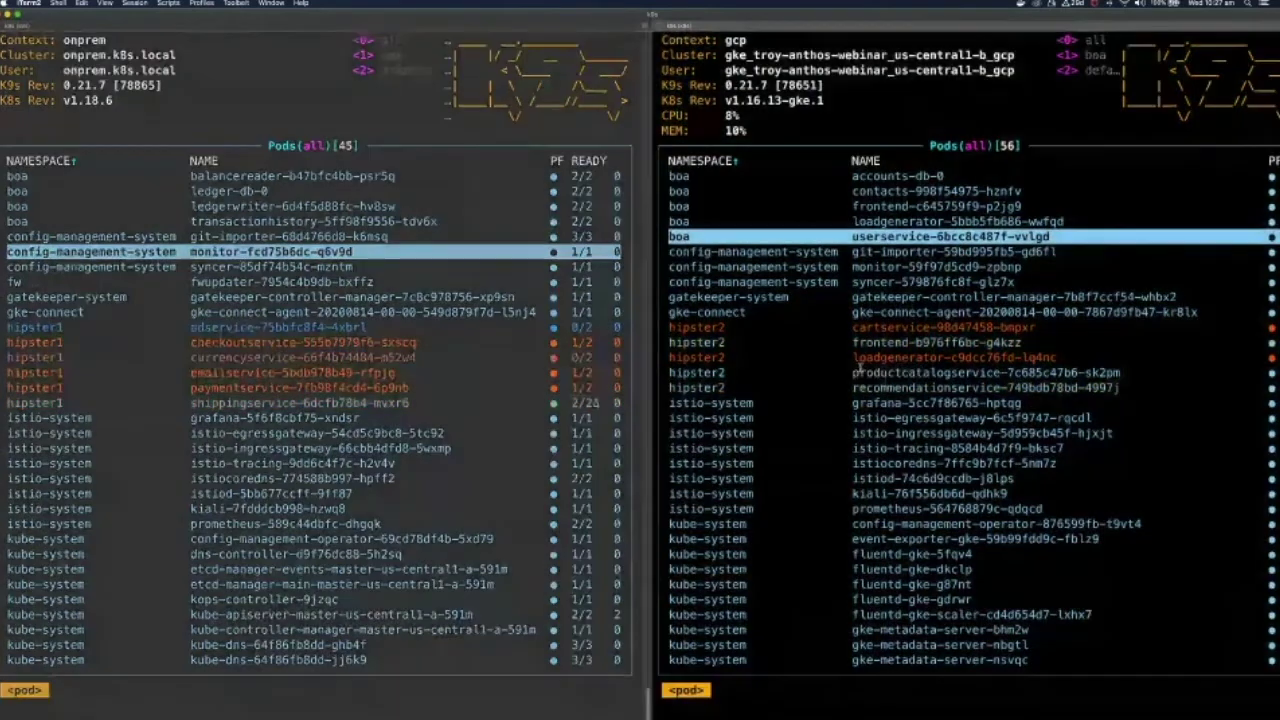
pyautogui.moveTo(1162, 392); pyautogui.dragTo(657, 328)
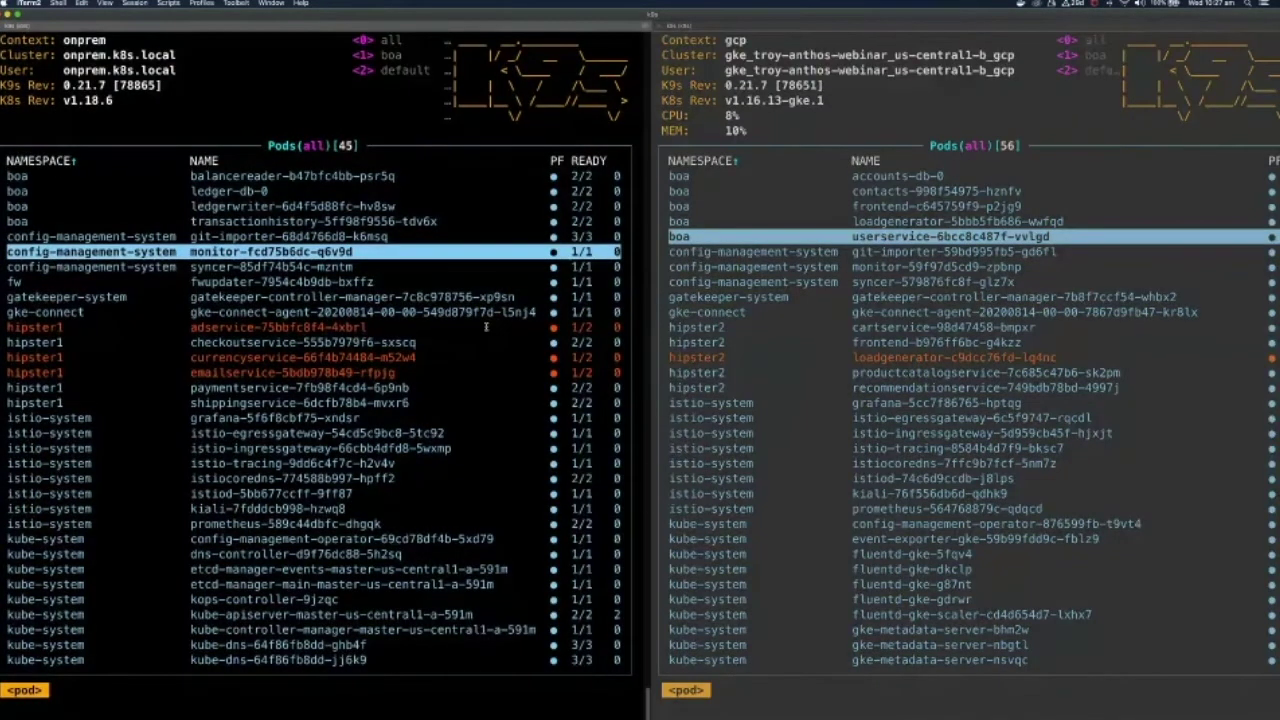
# - Compare the readiness of the hipster1 pods in onprem with the hipster2 pods in gcp, and clear both highlights
pyautogui.moveTo(458, 372); pyautogui.dragTo(30, 330)
pyautogui.moveTo(1118, 388); pyautogui.dragTo(690, 328)
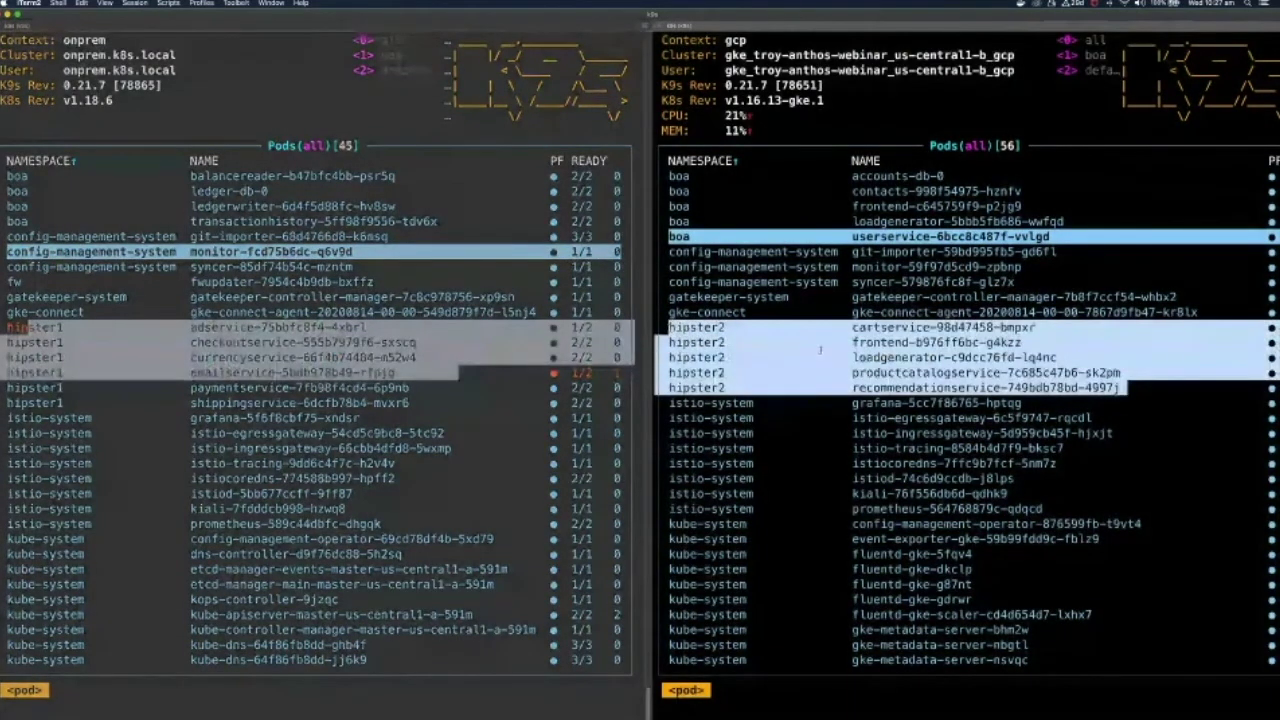
pyautogui.click(824, 349)
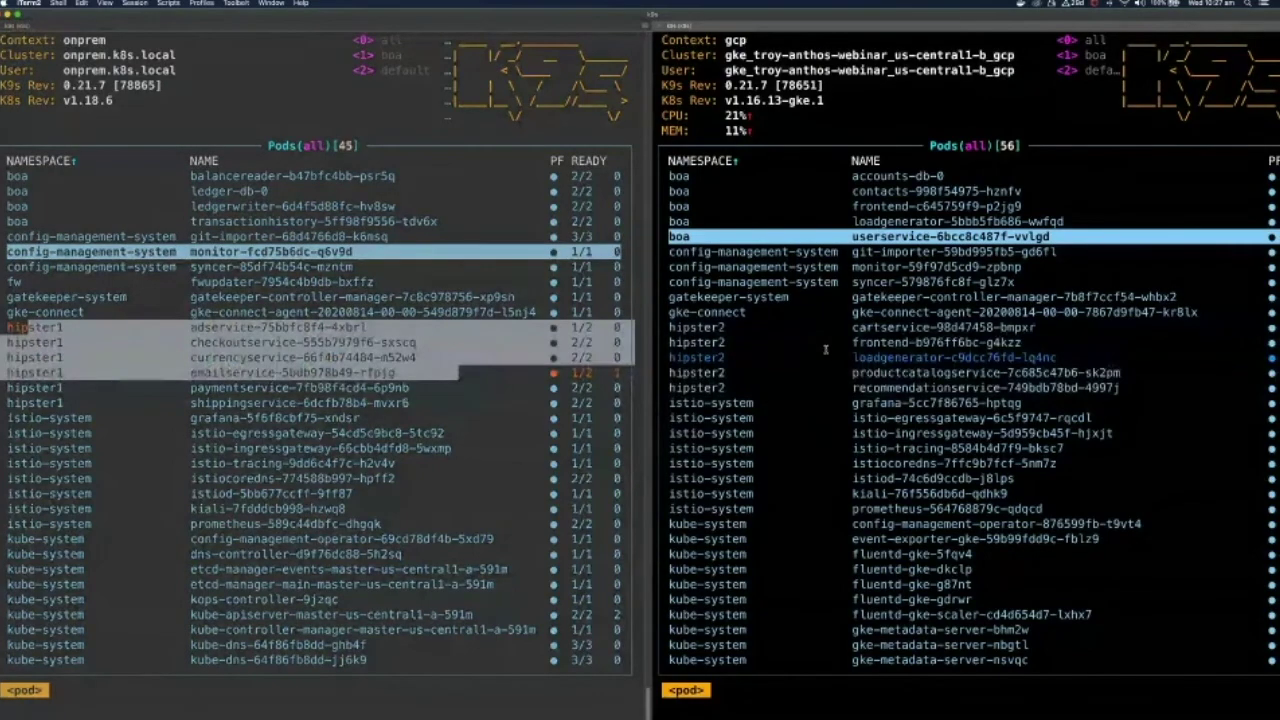
pyautogui.click(603, 349)
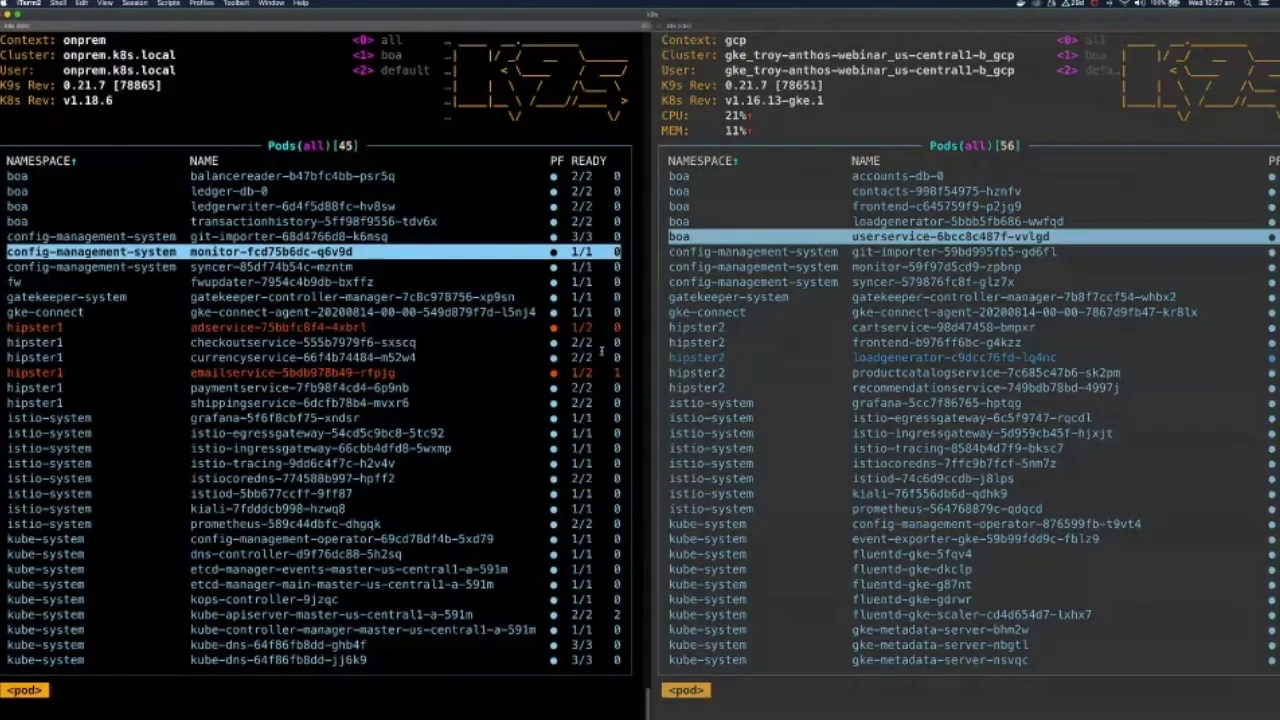
pyautogui.click(783, 350)
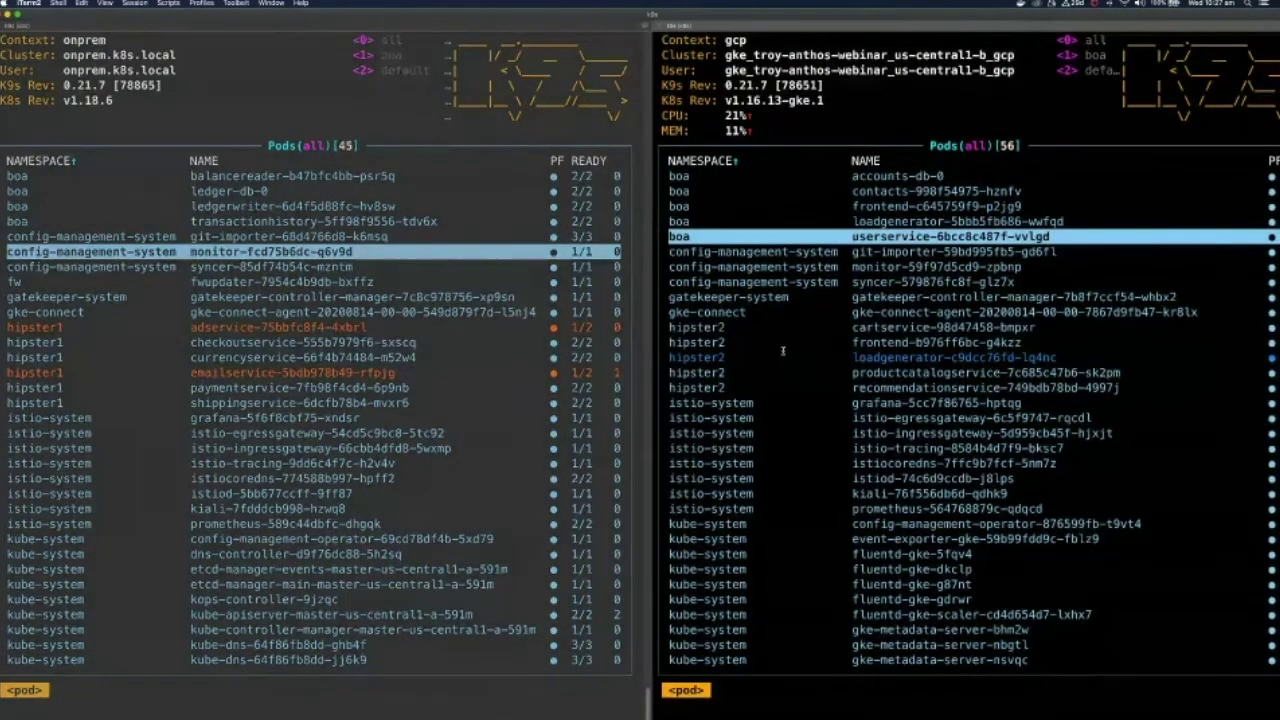
# - Highlight the boa pods in the gcp cluster and in the onprem cluster, and clear the highlights
pyautogui.moveTo(1064, 221); pyautogui.dragTo(725, 176)
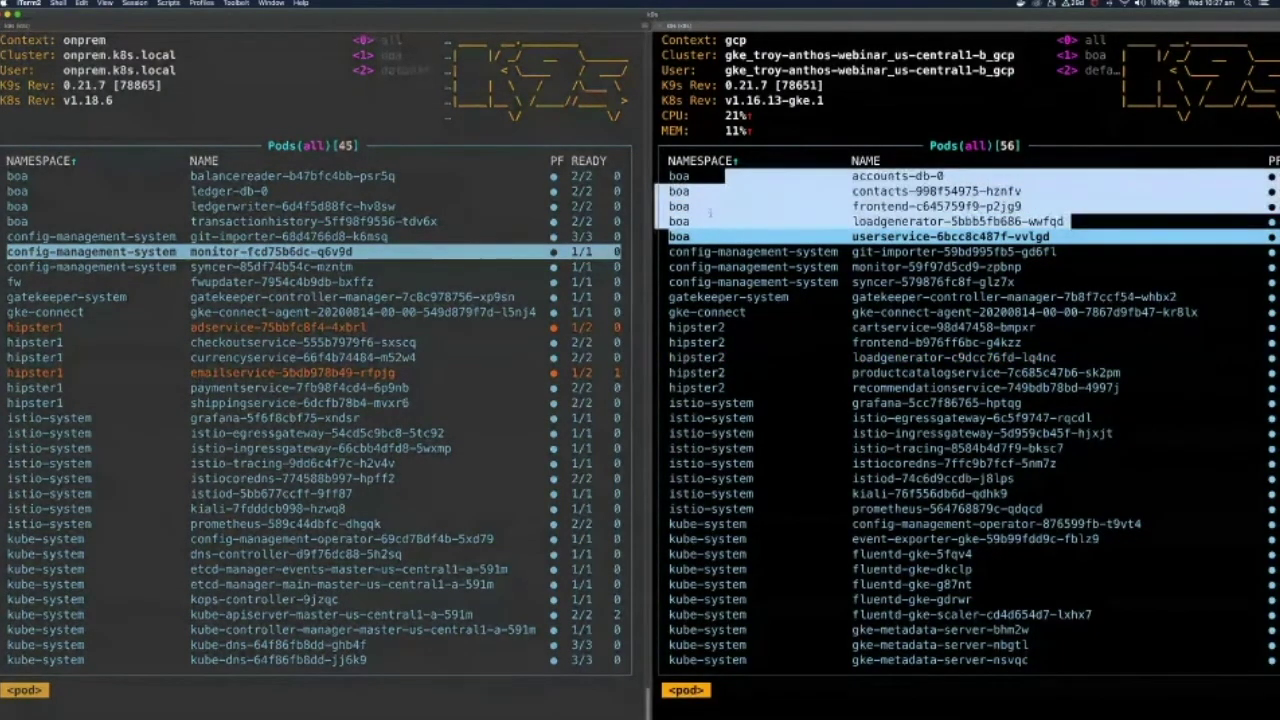
pyautogui.click(349, 197)
pyautogui.moveTo(440, 221); pyautogui.dragTo(8, 176)
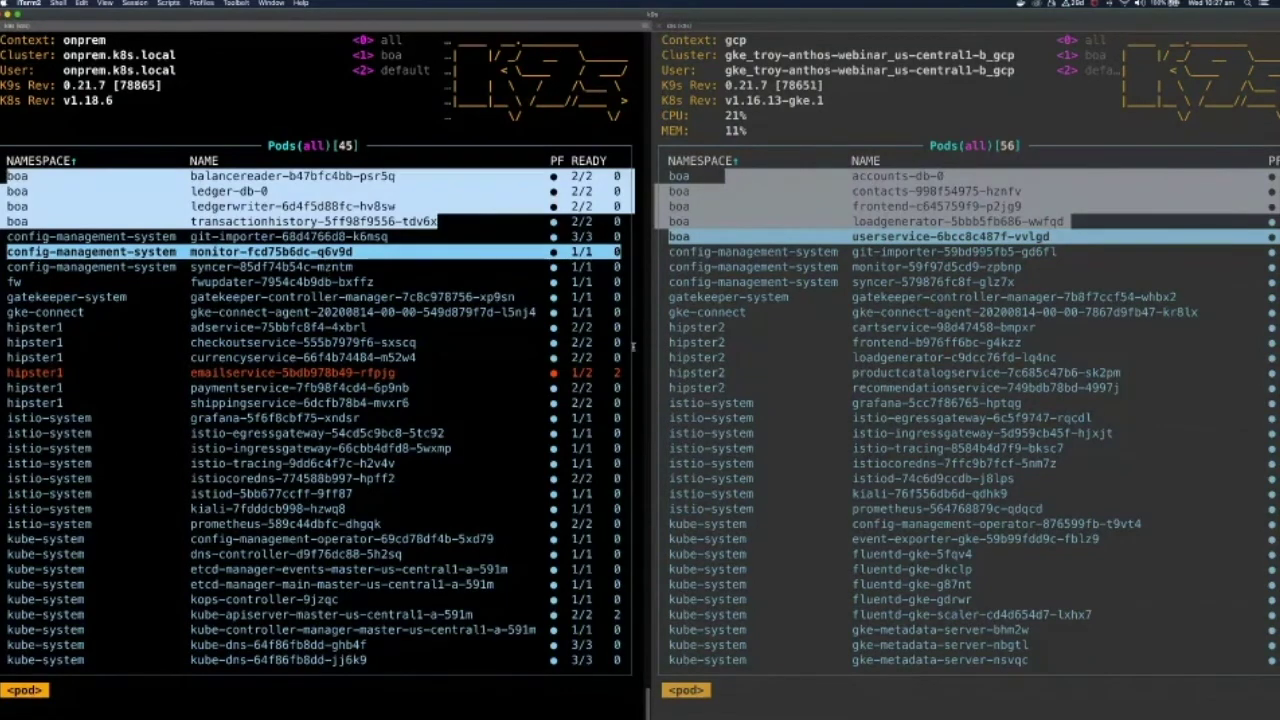
pyautogui.hotkey('ctrl', '\\')
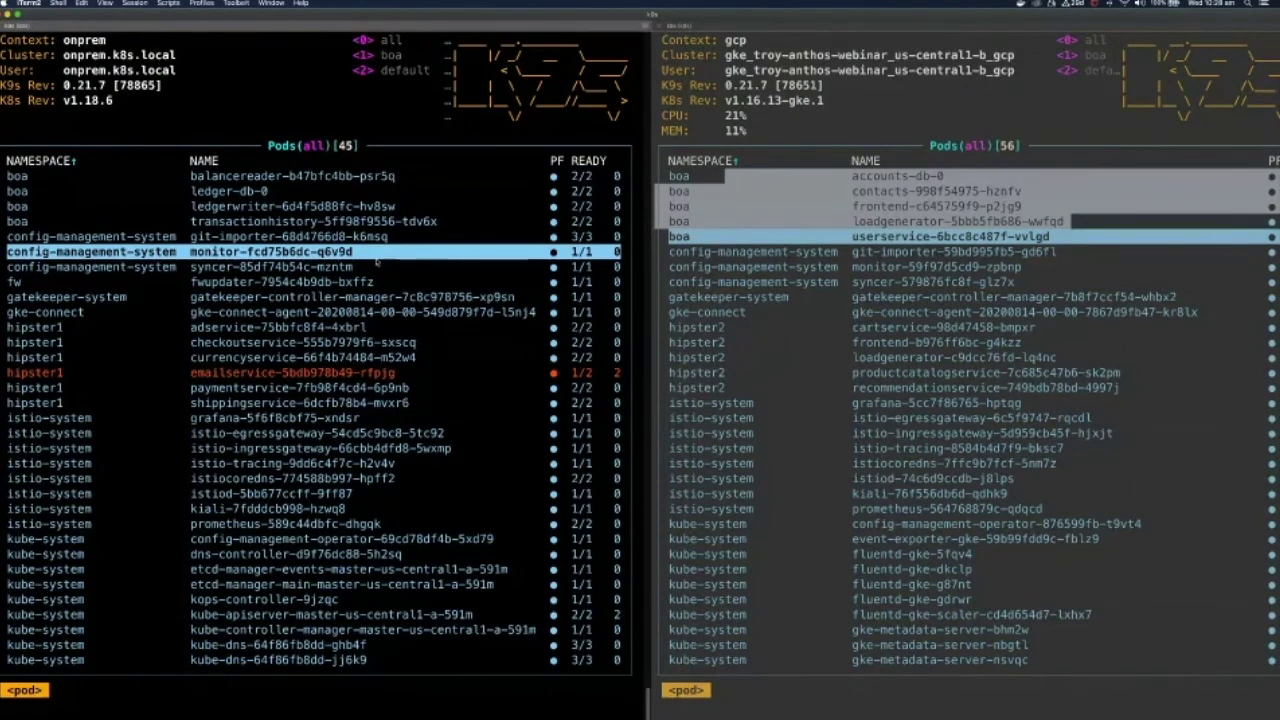
pyautogui.click(790, 290)
pyautogui.hotkey('ctrl', '\\')
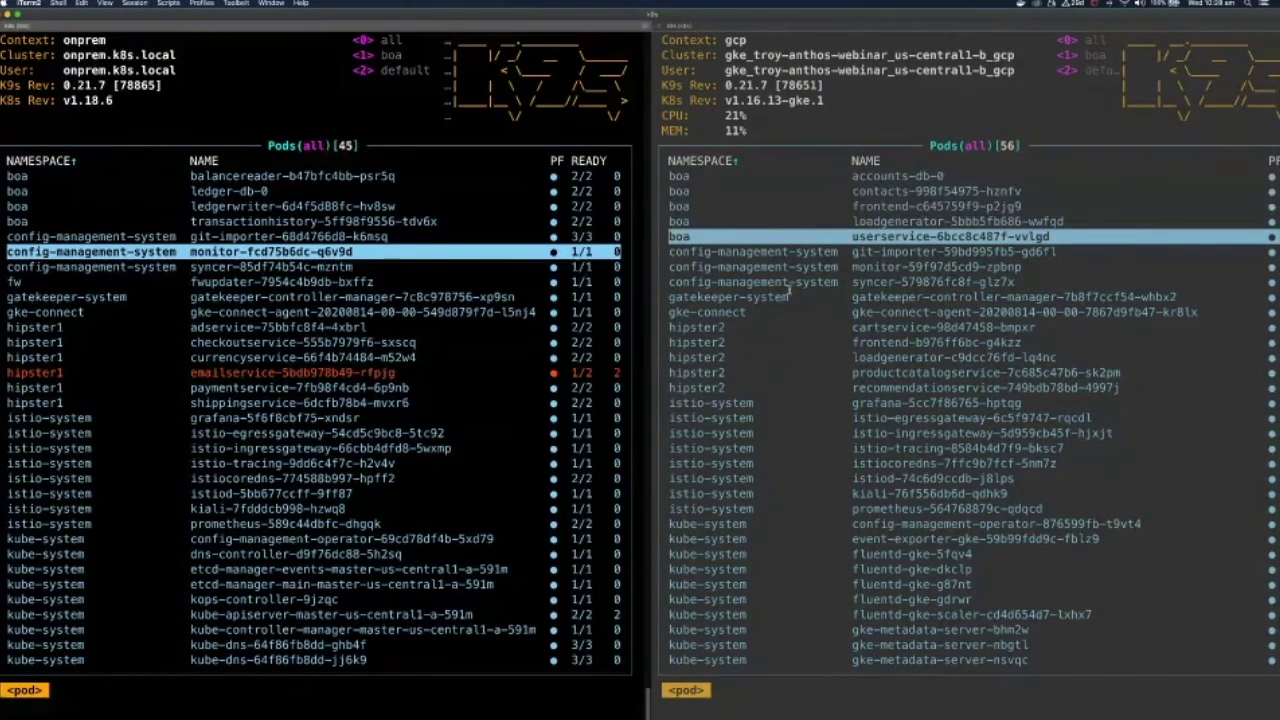
pyautogui.click(790, 290)
# - Switch to Cloud Shell and run ./istio-migrate-hipster.sh to migrate the whole hipster app to the central cluster
pyautogui.press('super+Tab')
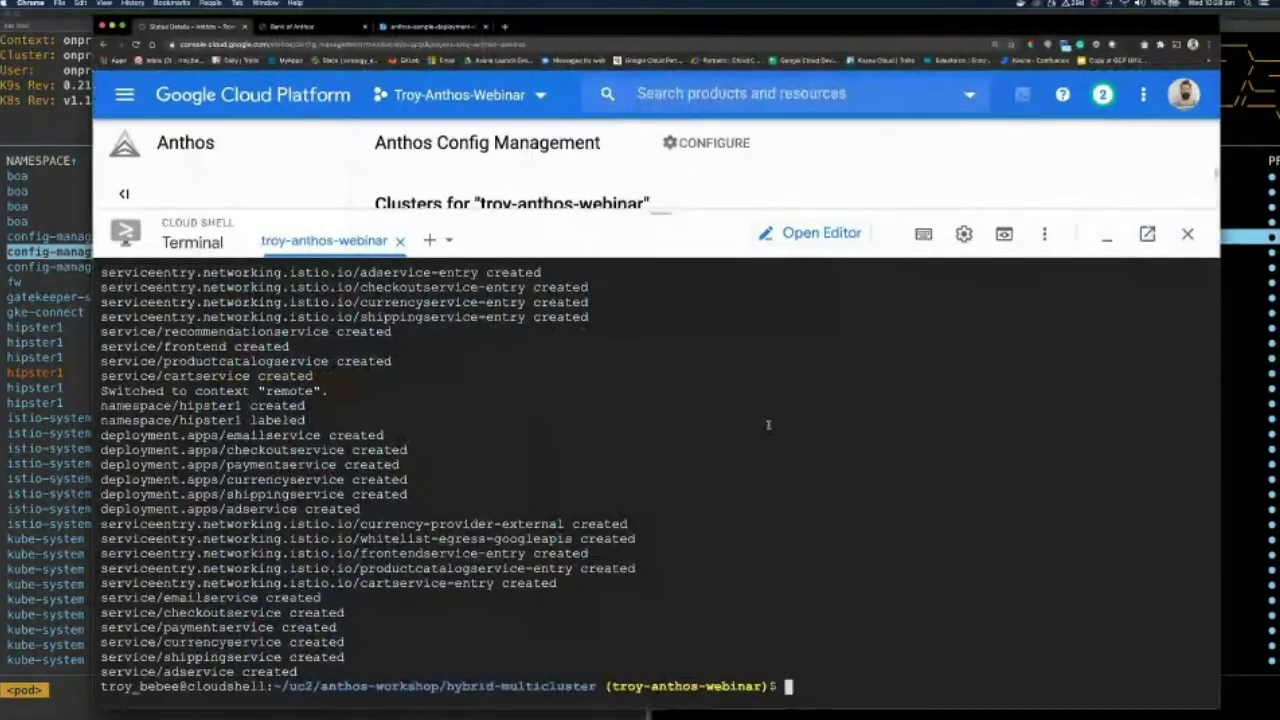
pyautogui.press('Return')
pyautogui.press('Return')
pyautogui.press('Return')
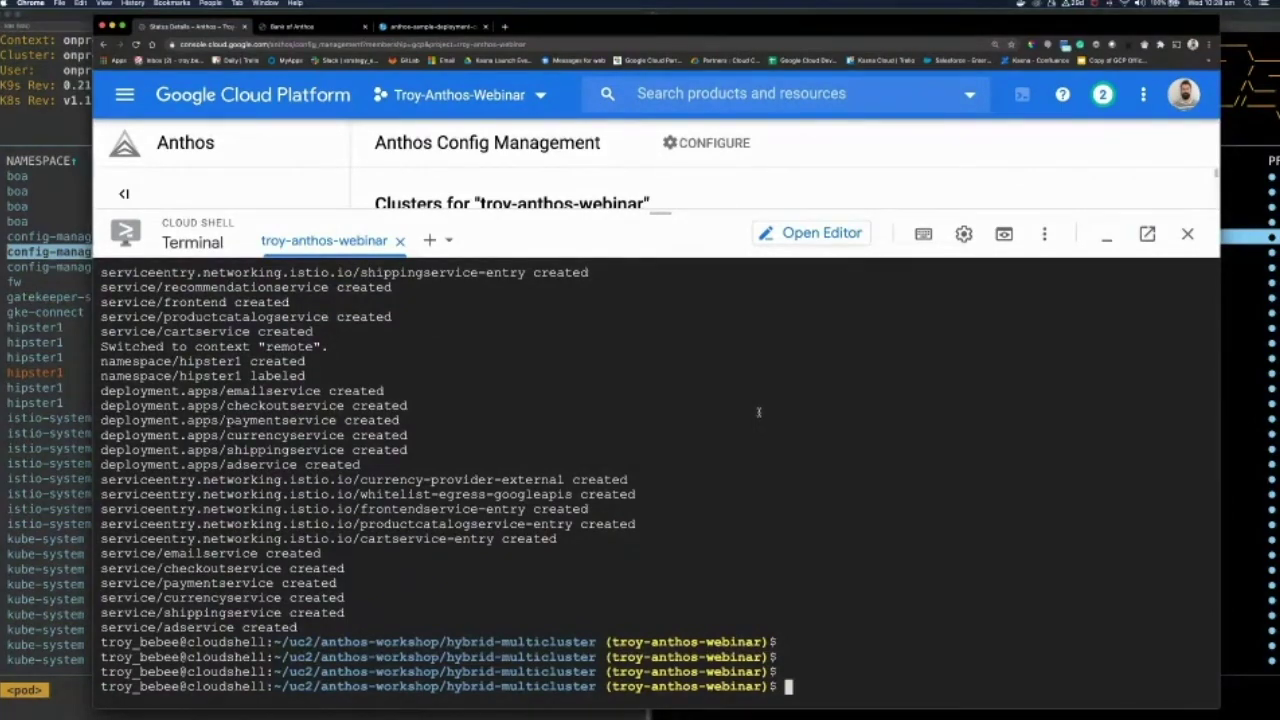
pyautogui.press('Return')
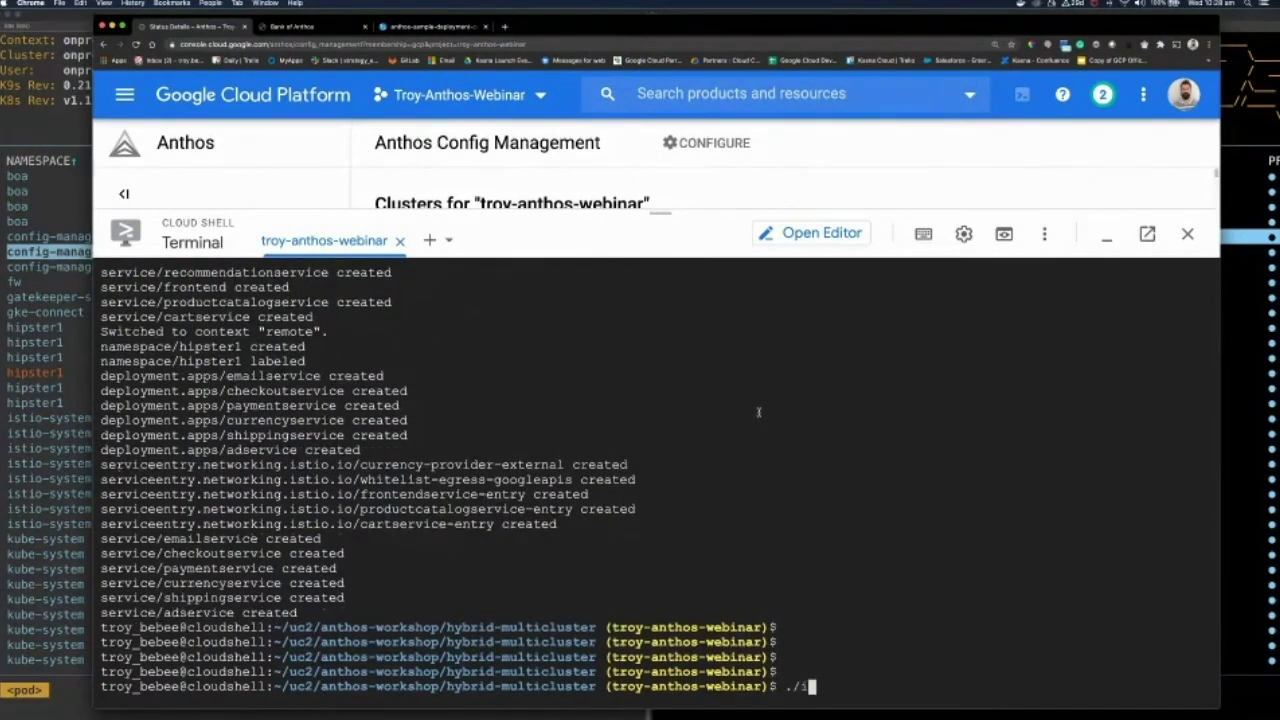
pyautogui.write('./istio')
pyautogui.press('BackSpace')
pyautogui.press('BackSpace')
pyautogui.press('BackSpace')
pyautogui.press('BackSpace')
pyautogui.write('stio')
pyautogui.press('Tab')
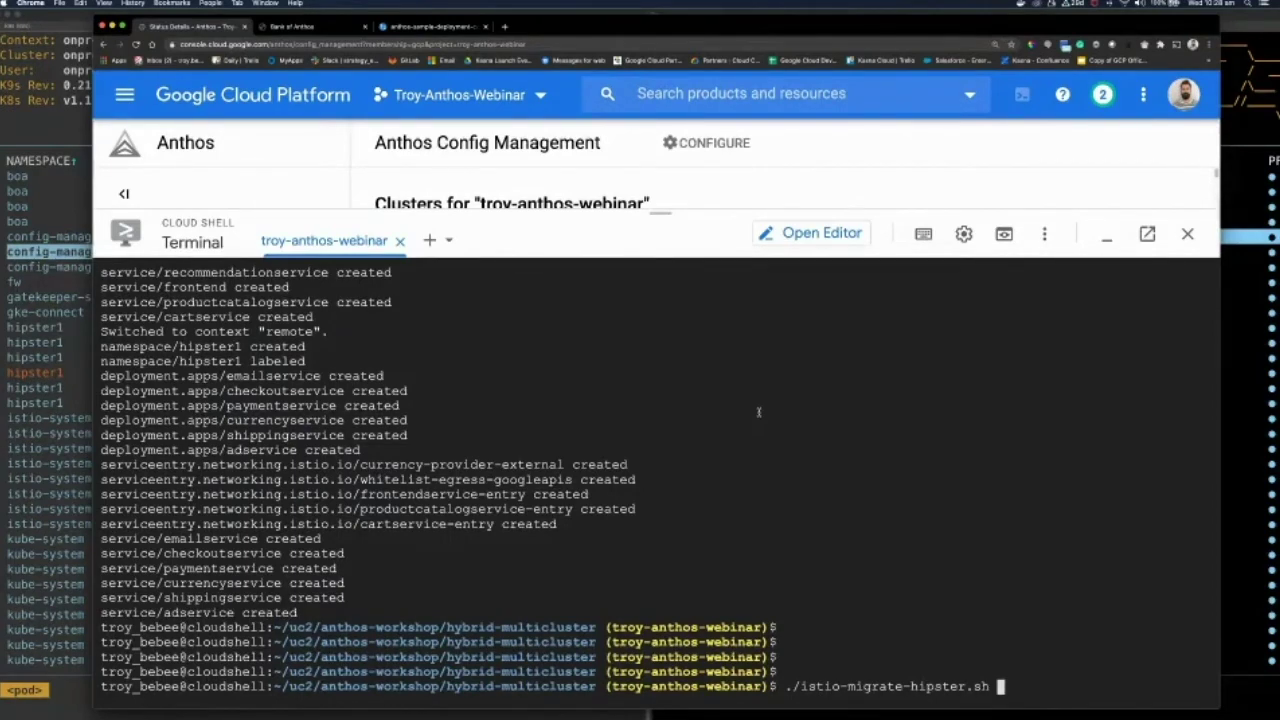
pyautogui.press('Return')
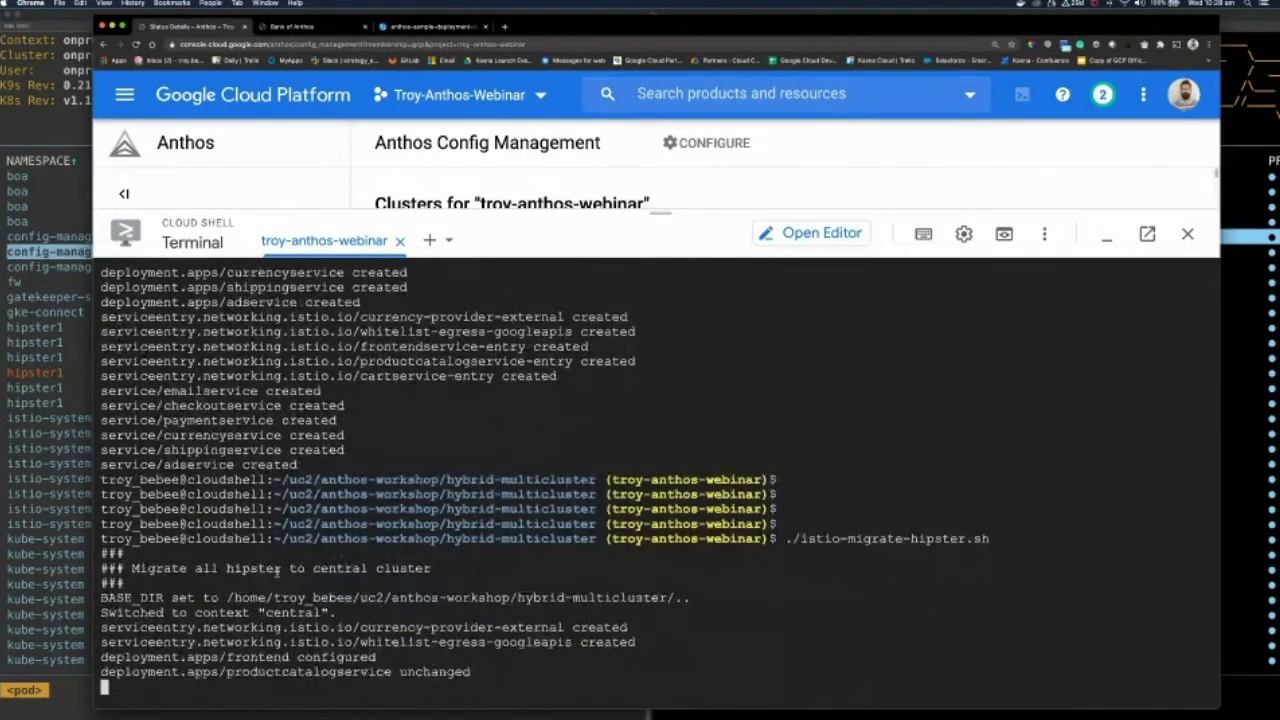
# - Switch back to the K9s terminals and highlight the hipster1 pods in onprem and the hipster2 pods in gcp
pyautogui.press('super+Tab')
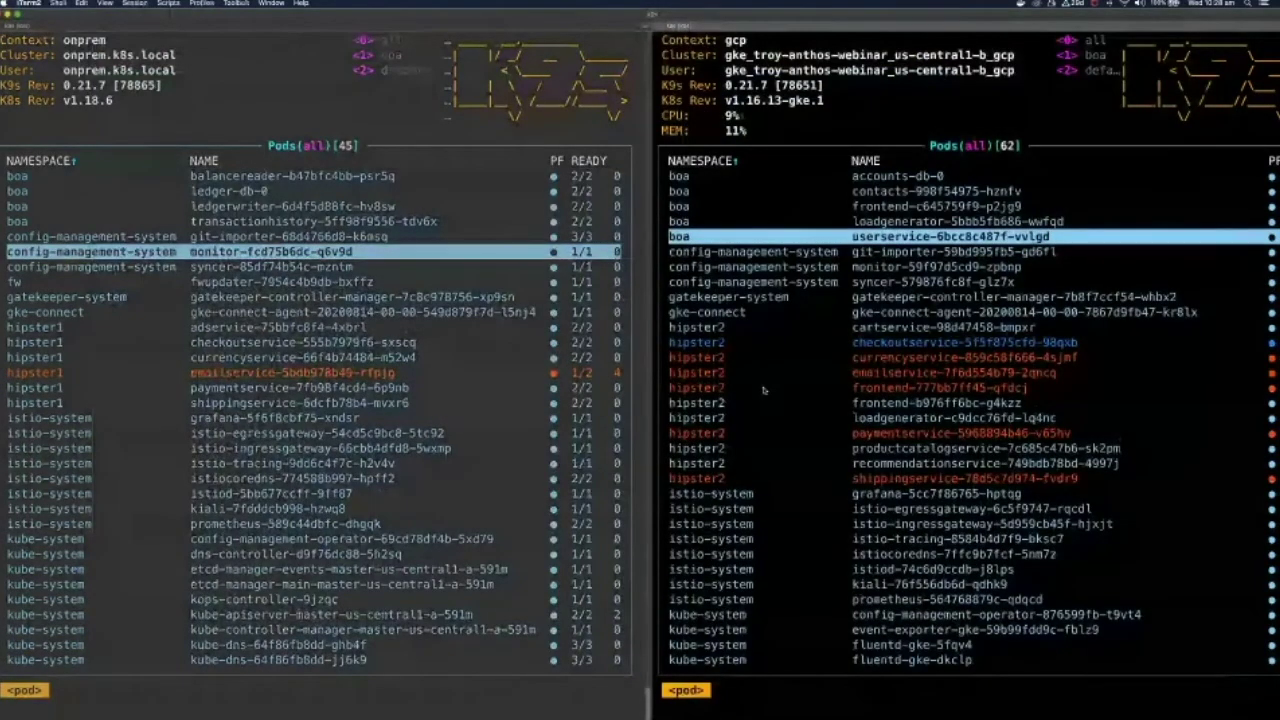
pyautogui.click(460, 384)
pyautogui.moveTo(410, 402); pyautogui.dragTo(2, 327)
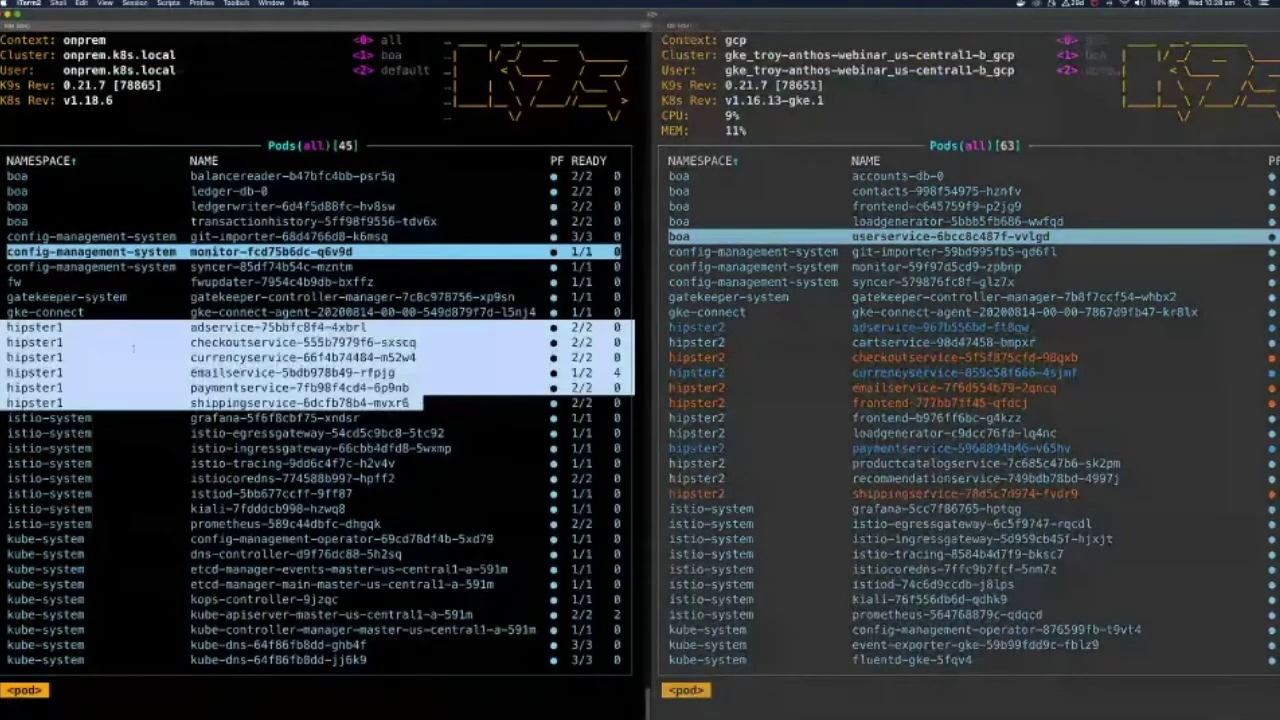
pyautogui.click(1093, 497)
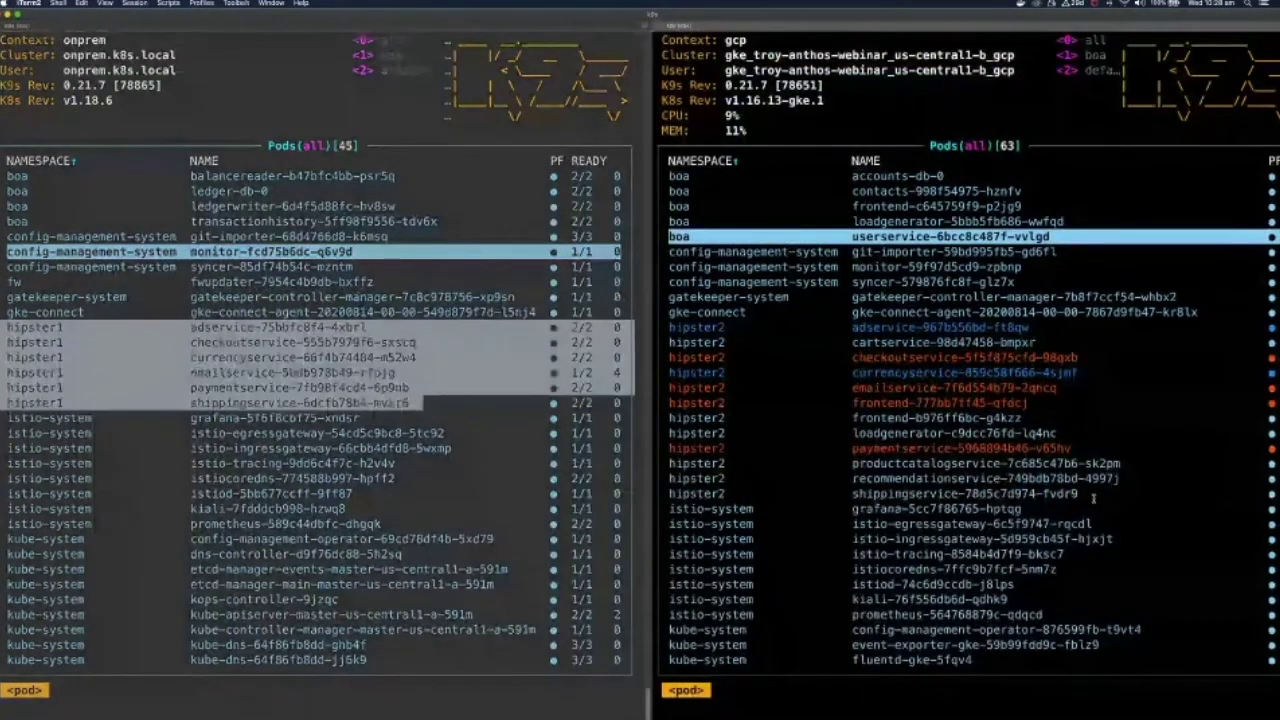
pyautogui.moveTo(1093, 497); pyautogui.dragTo(658, 327)
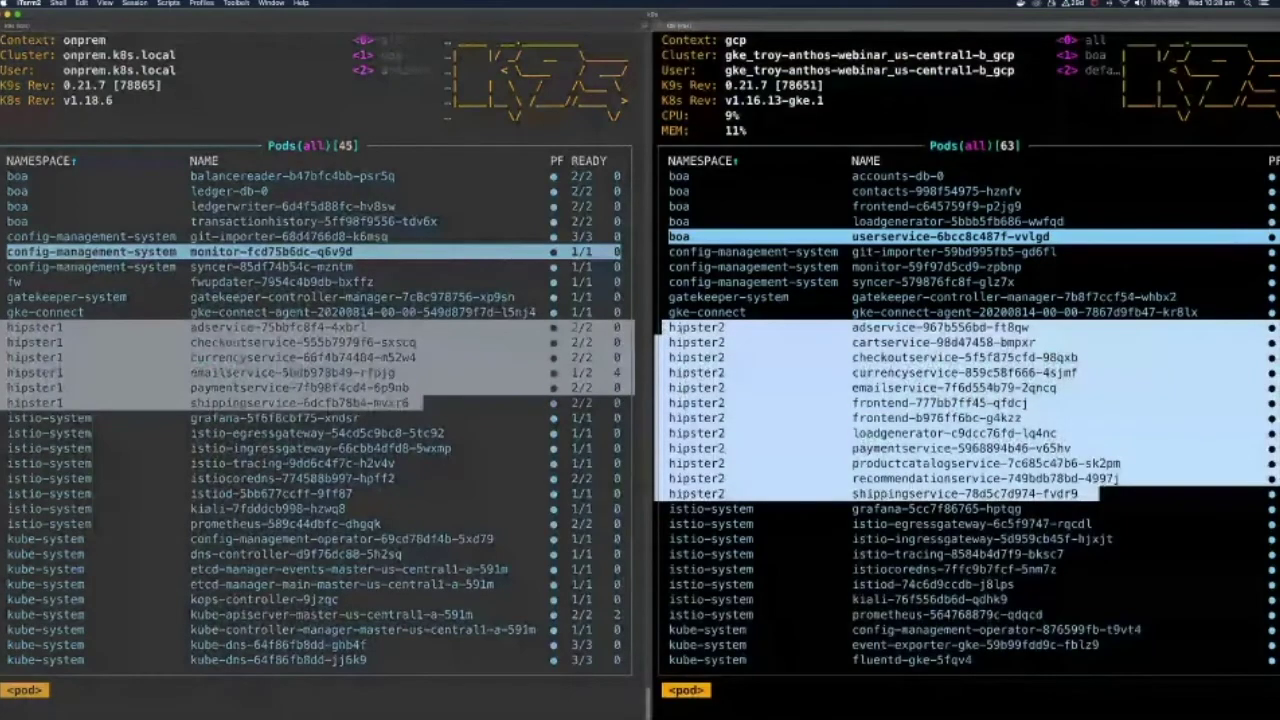
# - Alternate between the onprem and gcp pod lists to follow the migration of the hipster pods
pyautogui.click(367, 345)
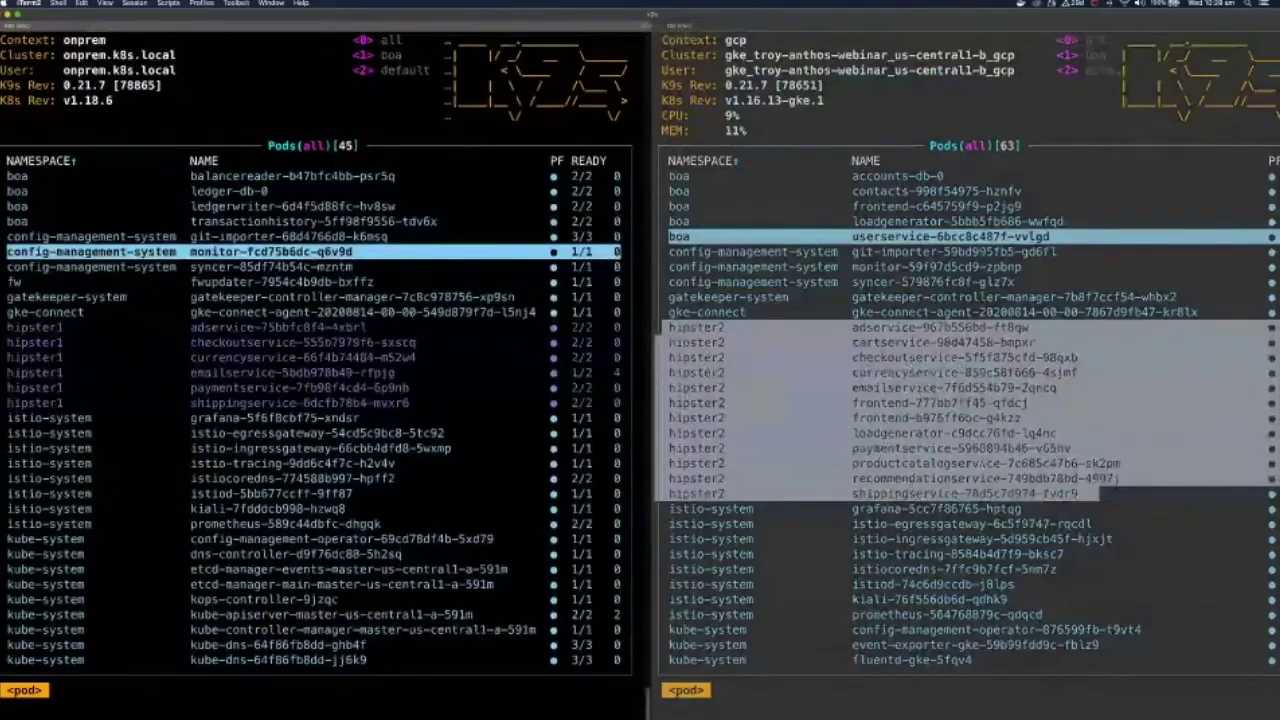
pyautogui.click(983, 465)
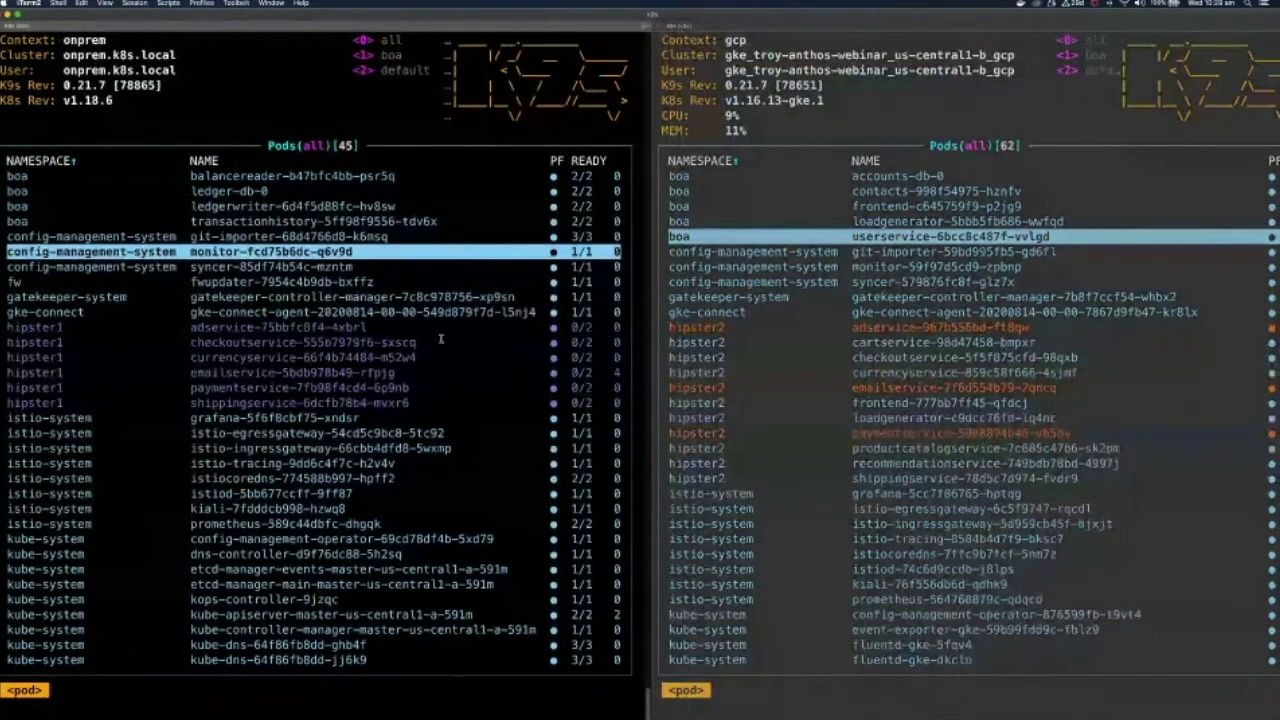
pyautogui.click(988, 380)
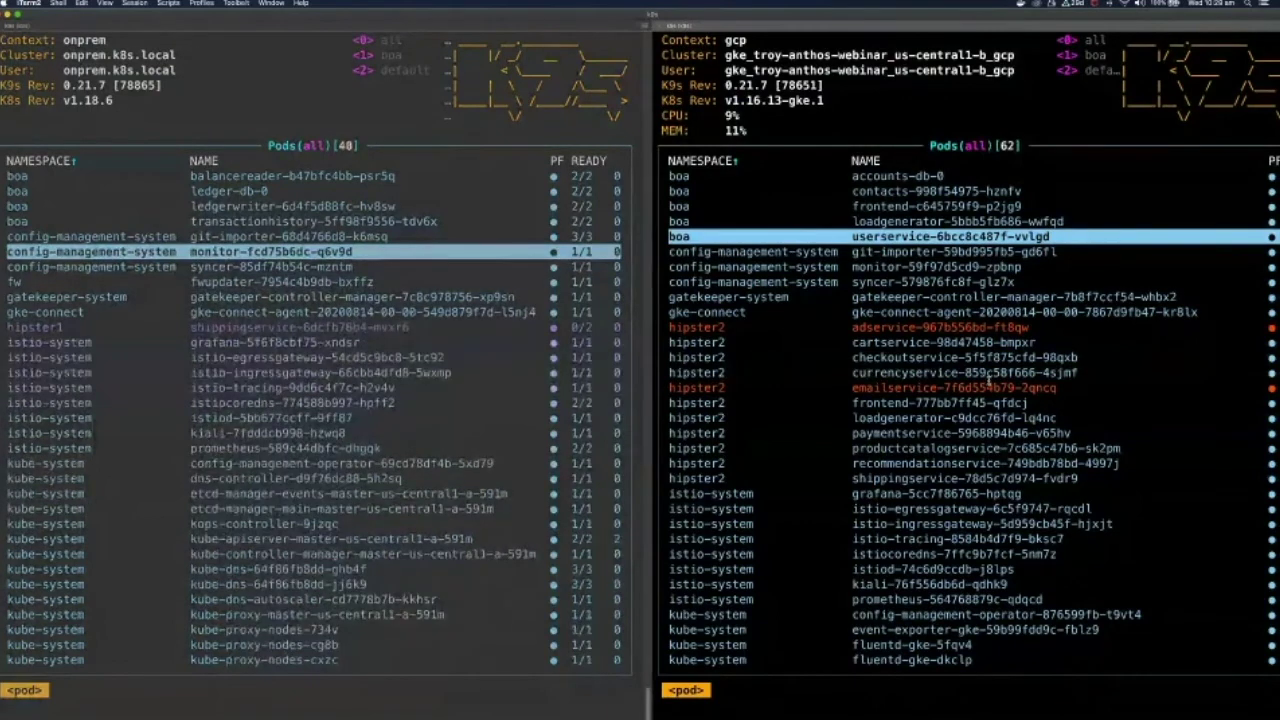
pyautogui.click(422, 305)
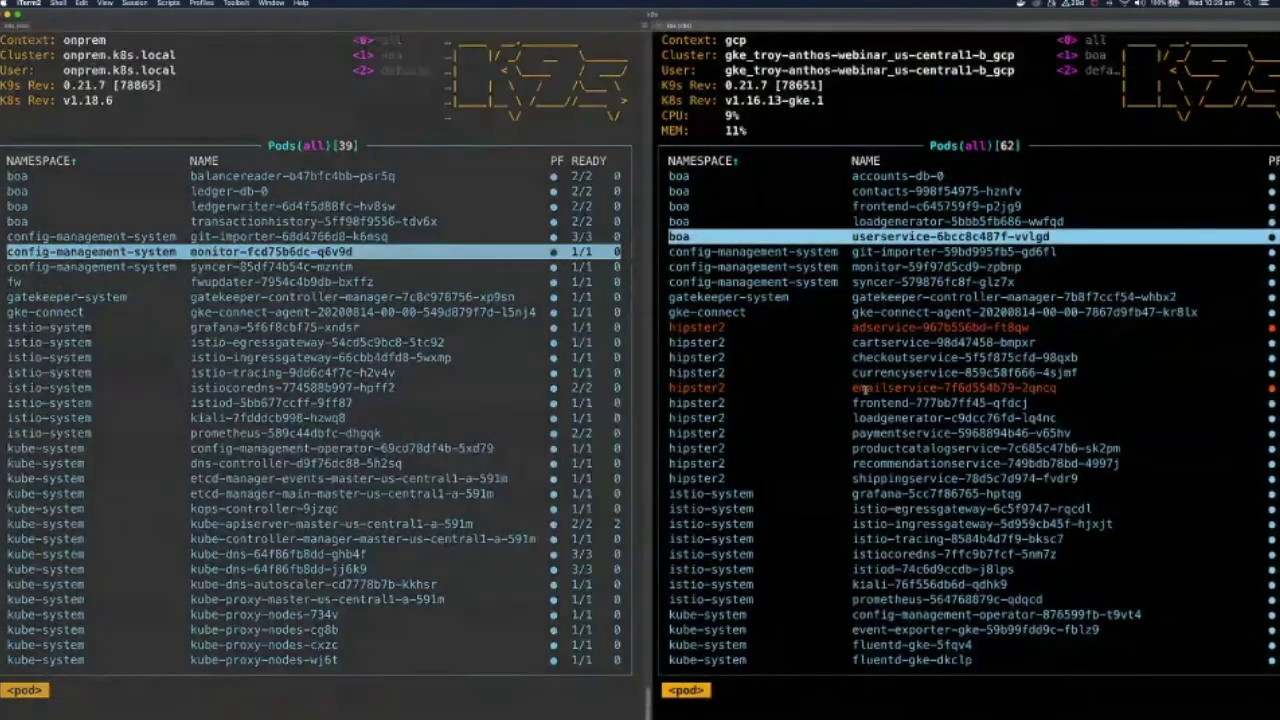
# - Open the containers of the hipster2 emailservice pod in the gcp cluster and select its server container
pyautogui.click(866, 387)
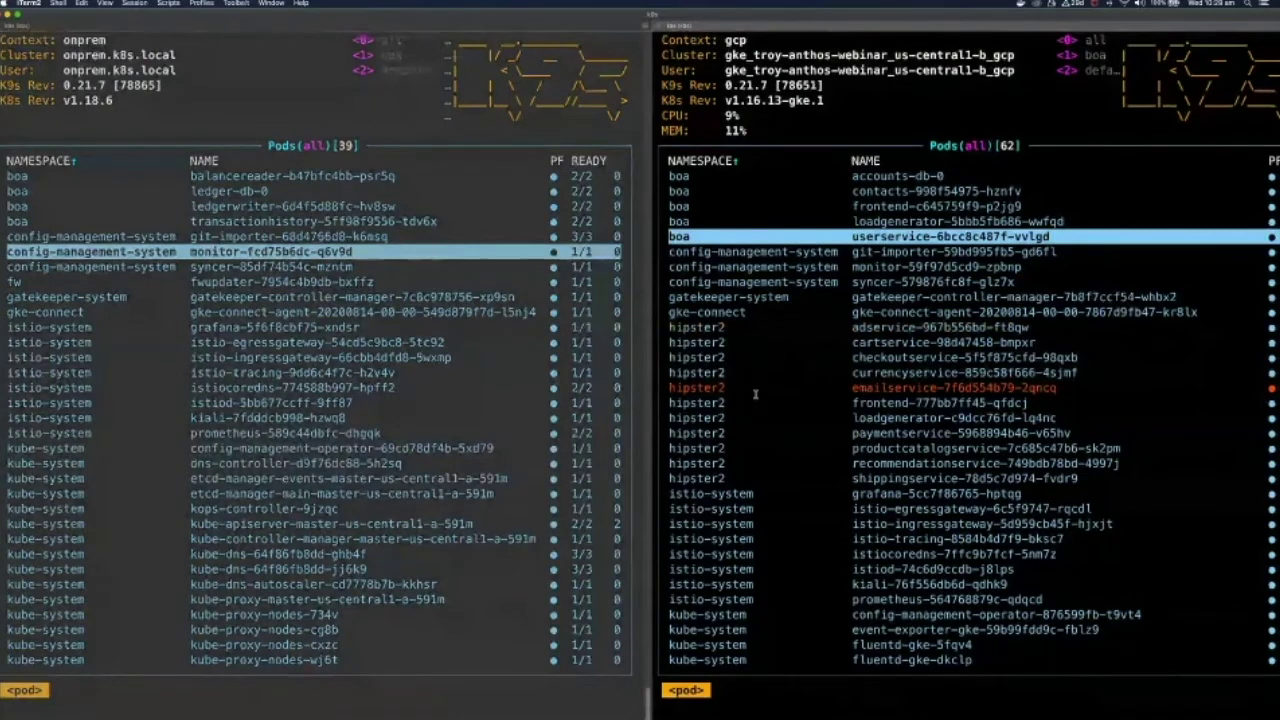
pyautogui.press('Down')
pyautogui.press('Down')
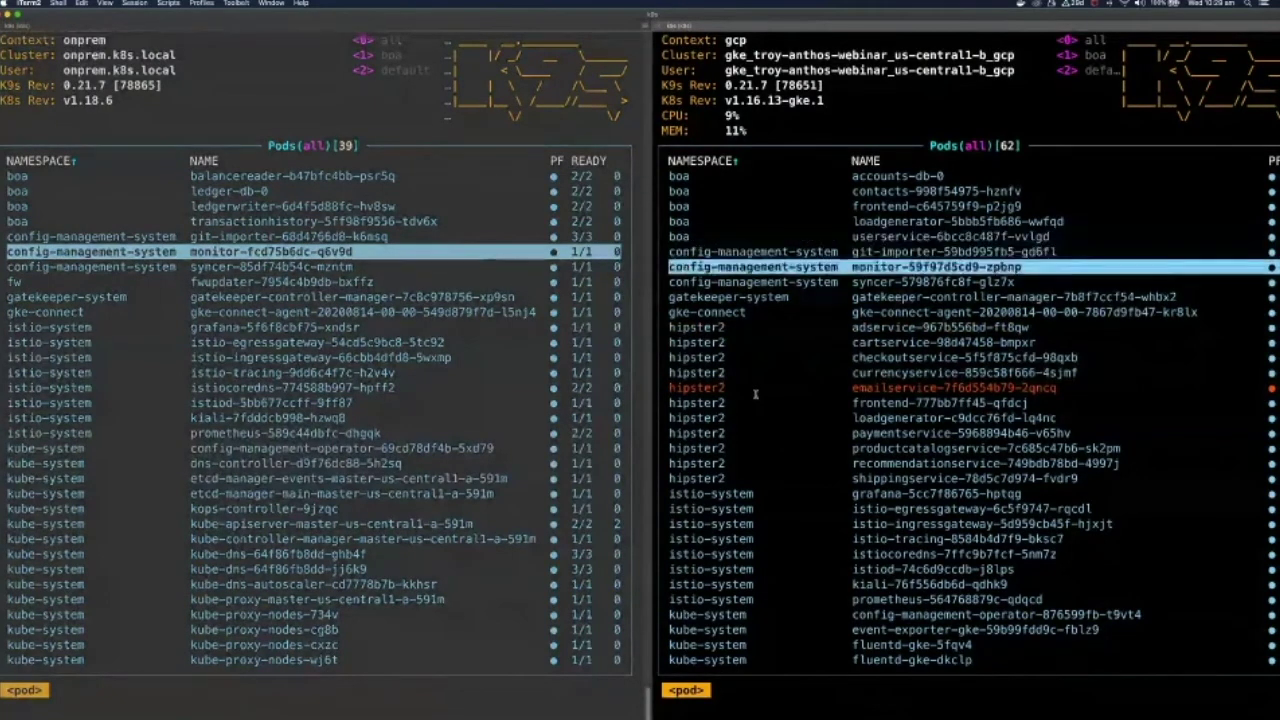
pyautogui.press('Down')
pyautogui.press('Down')
pyautogui.press('Down')
pyautogui.press('Down')
pyautogui.press('Down')
pyautogui.press('Down')
pyautogui.press('Down')
pyautogui.press('Down')
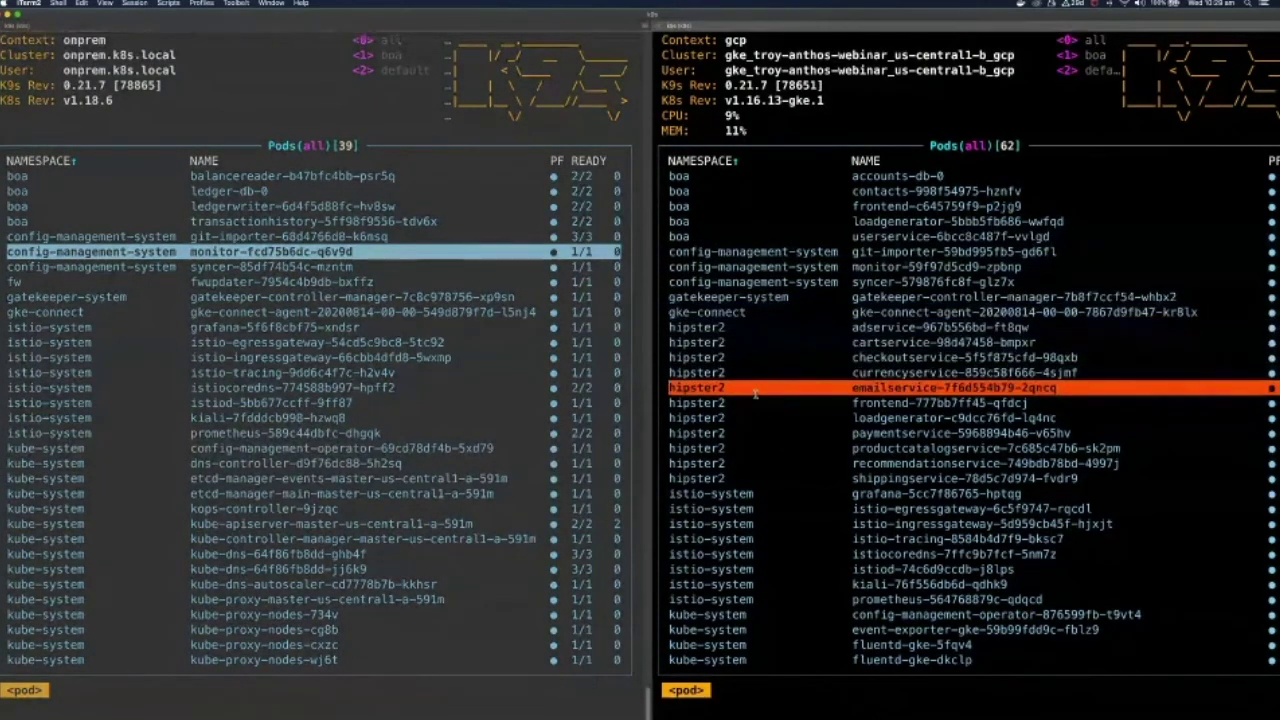
pyautogui.press('Return')
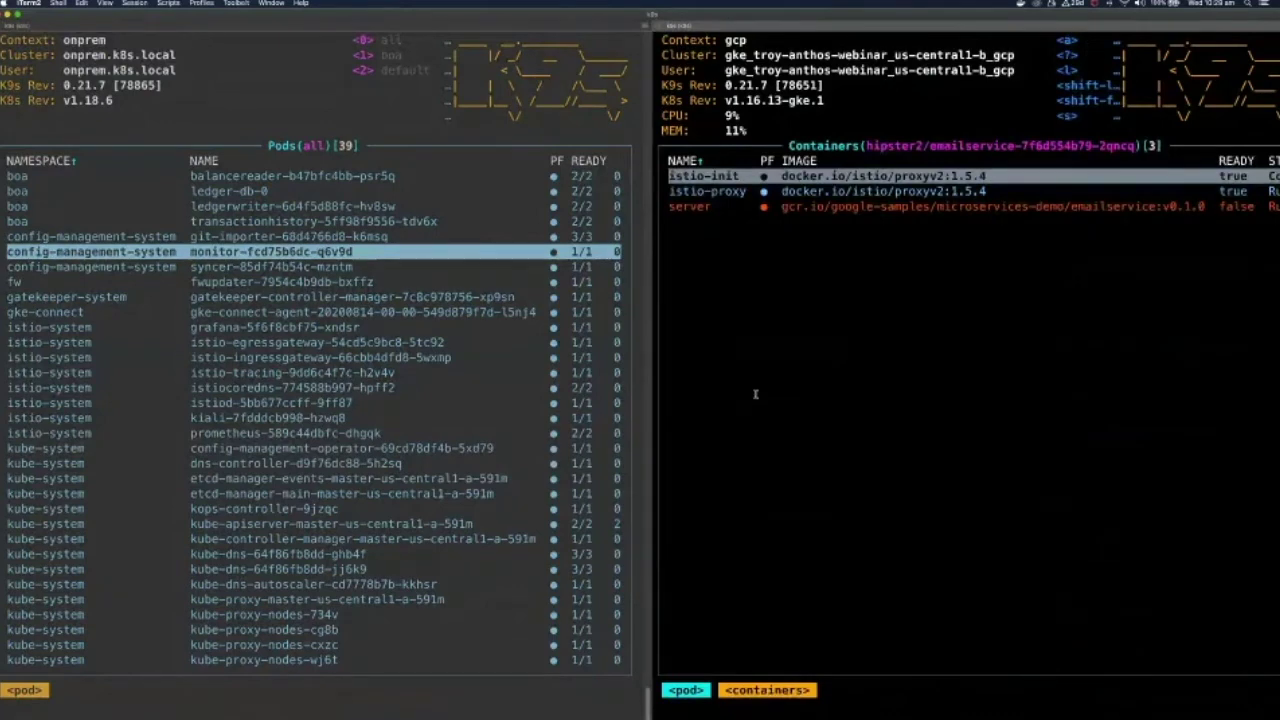
pyautogui.press('Down')
pyautogui.press('Down')
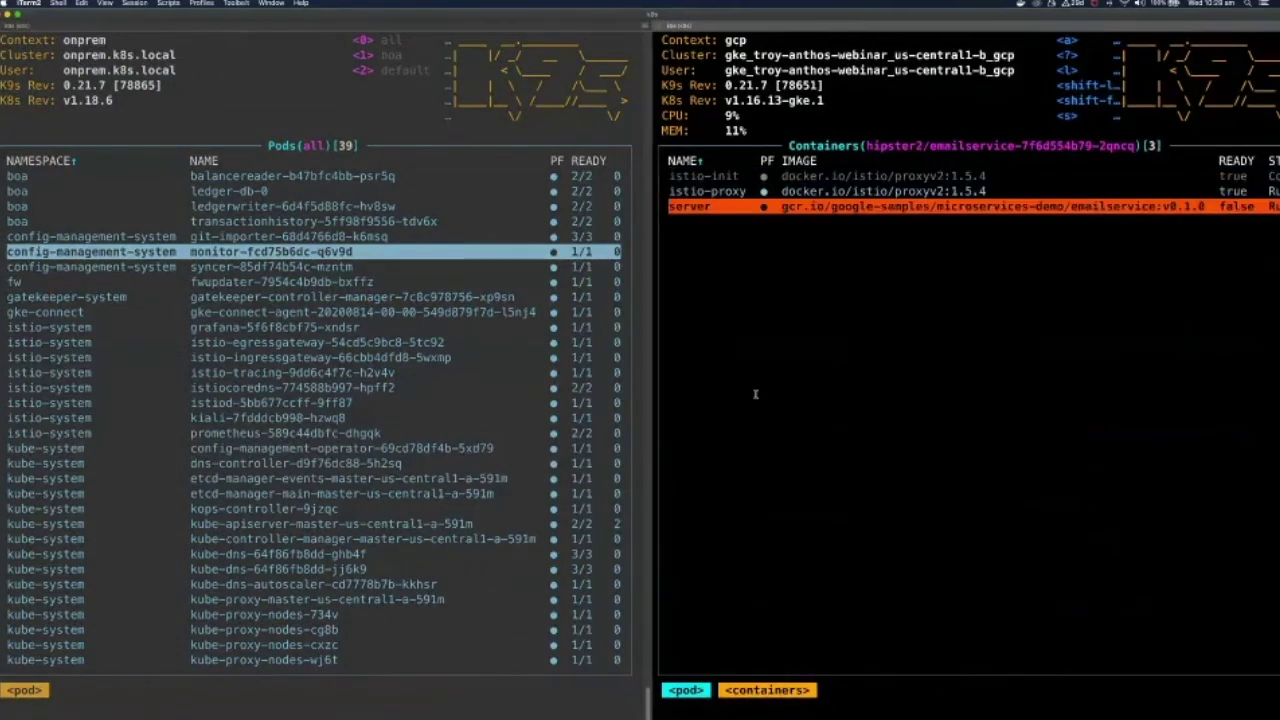
# - Return to the gcp pod list and move up to the hipster2 adservice pod
pyautogui.press('Escape')
pyautogui.press('Up')
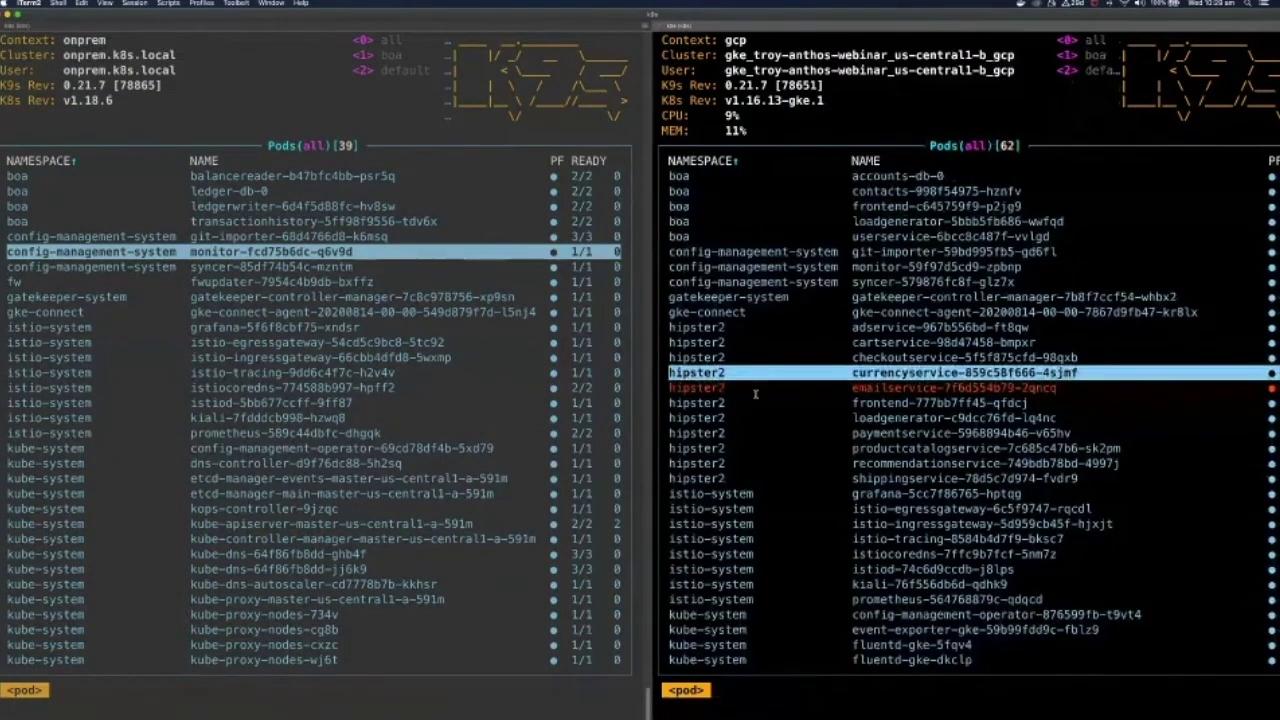
pyautogui.press('Up')
pyautogui.press('Up')
pyautogui.press('Up')
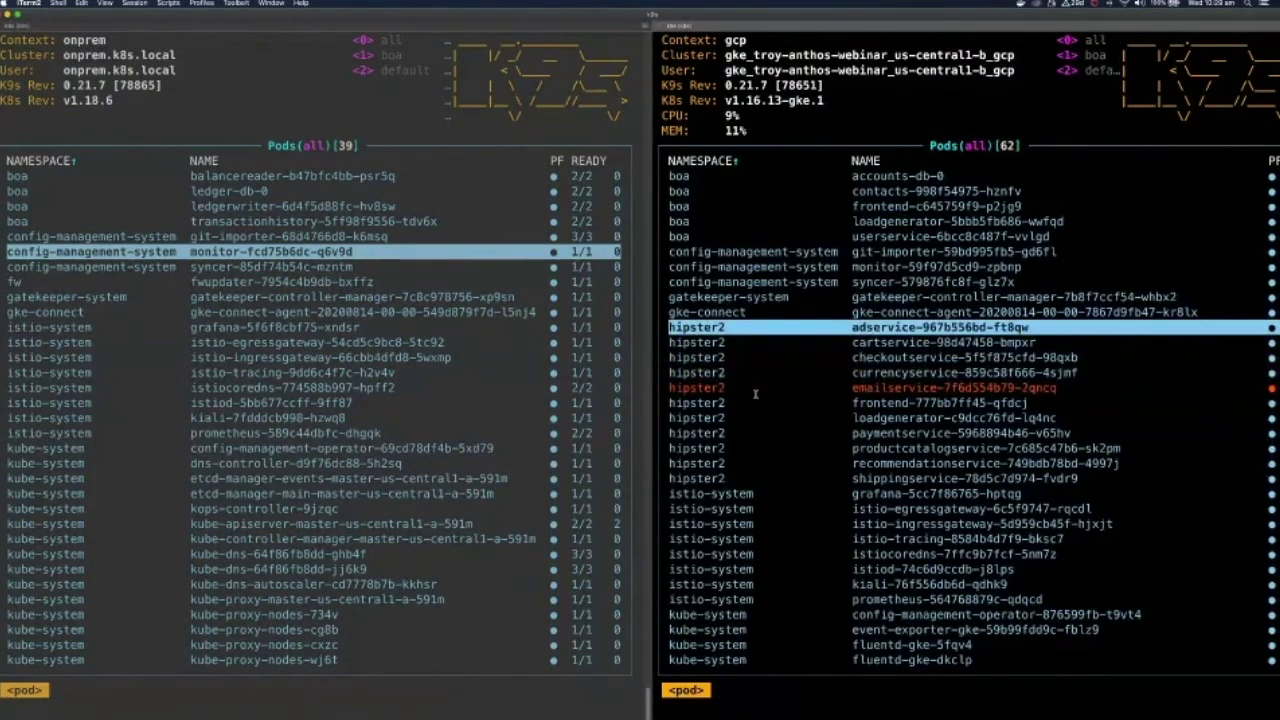
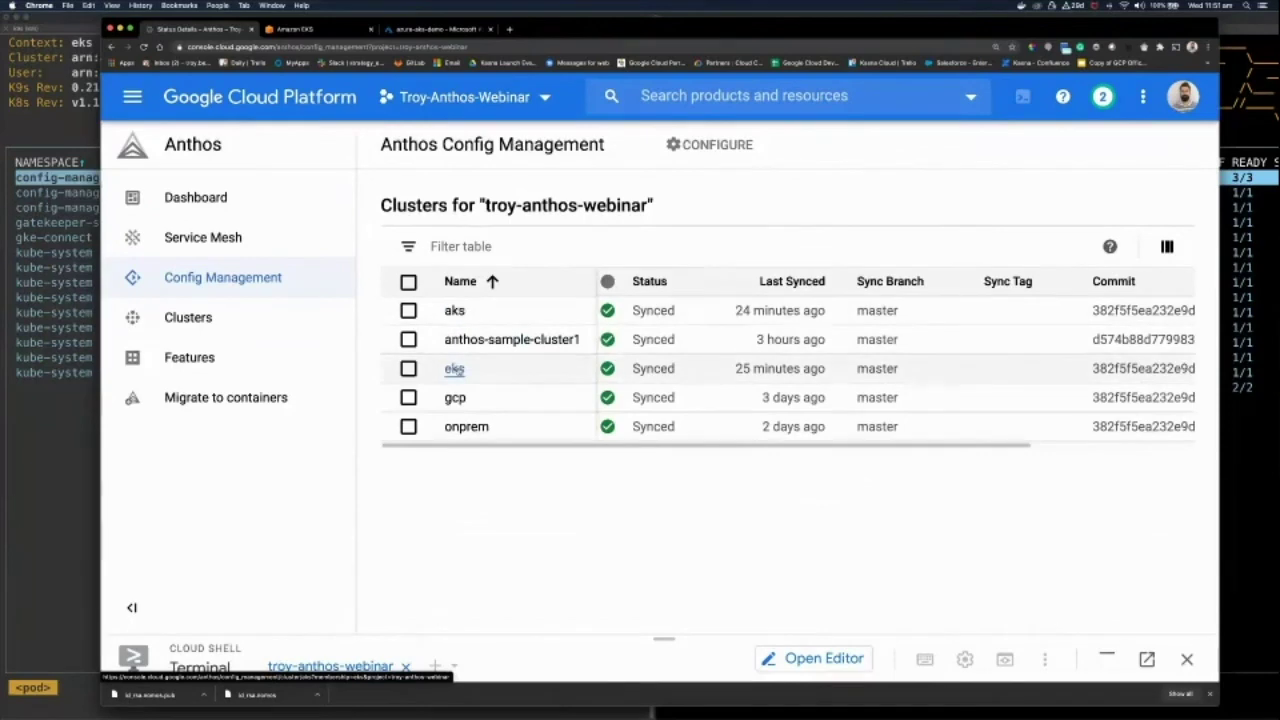
# - Open the eks cluster's sync details in Anthos Config Management and switch to the AWS console to list the Amazon EKS clusters
pyautogui.click(454, 368)
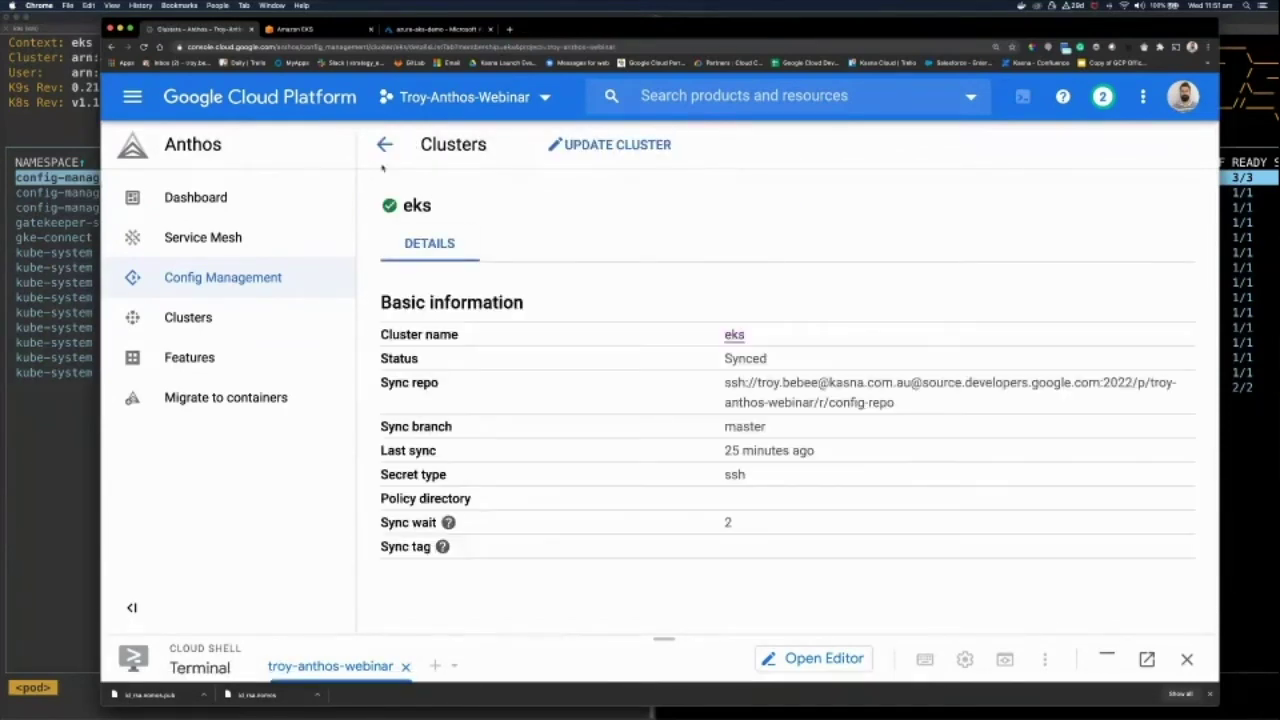
pyautogui.click(289, 30)
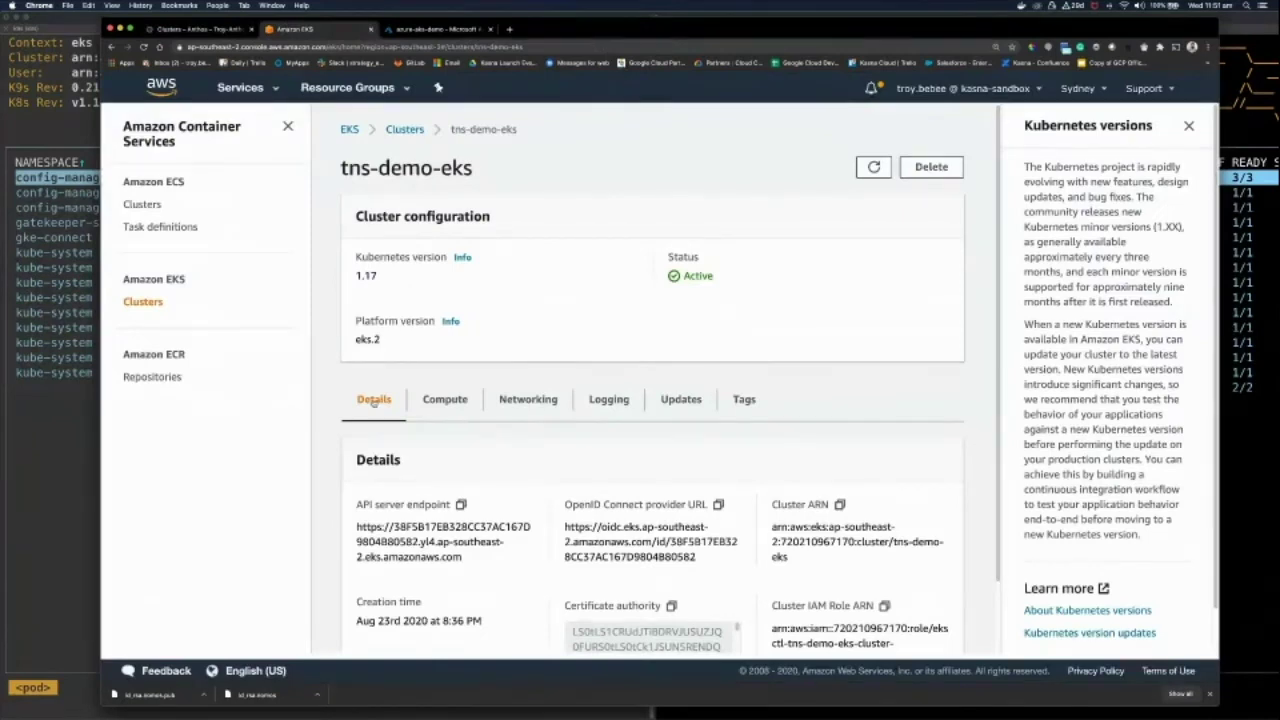
pyautogui.click(142, 204)
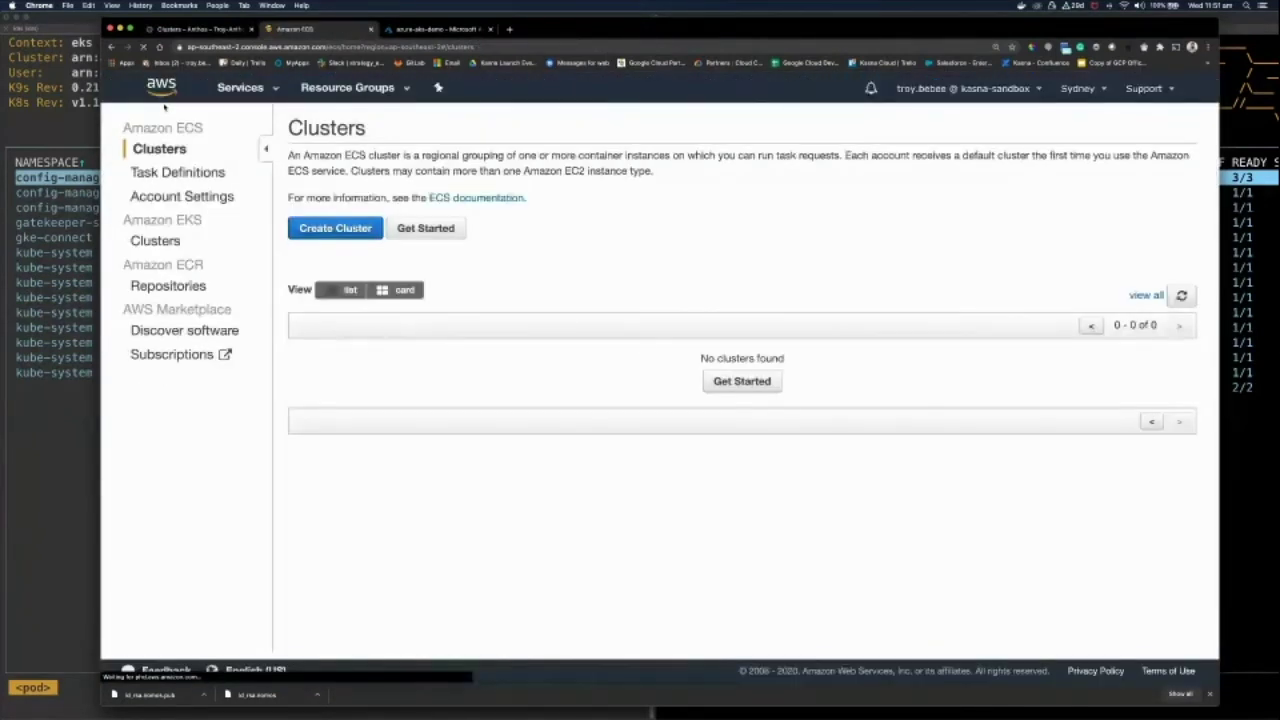
pyautogui.click(111, 47)
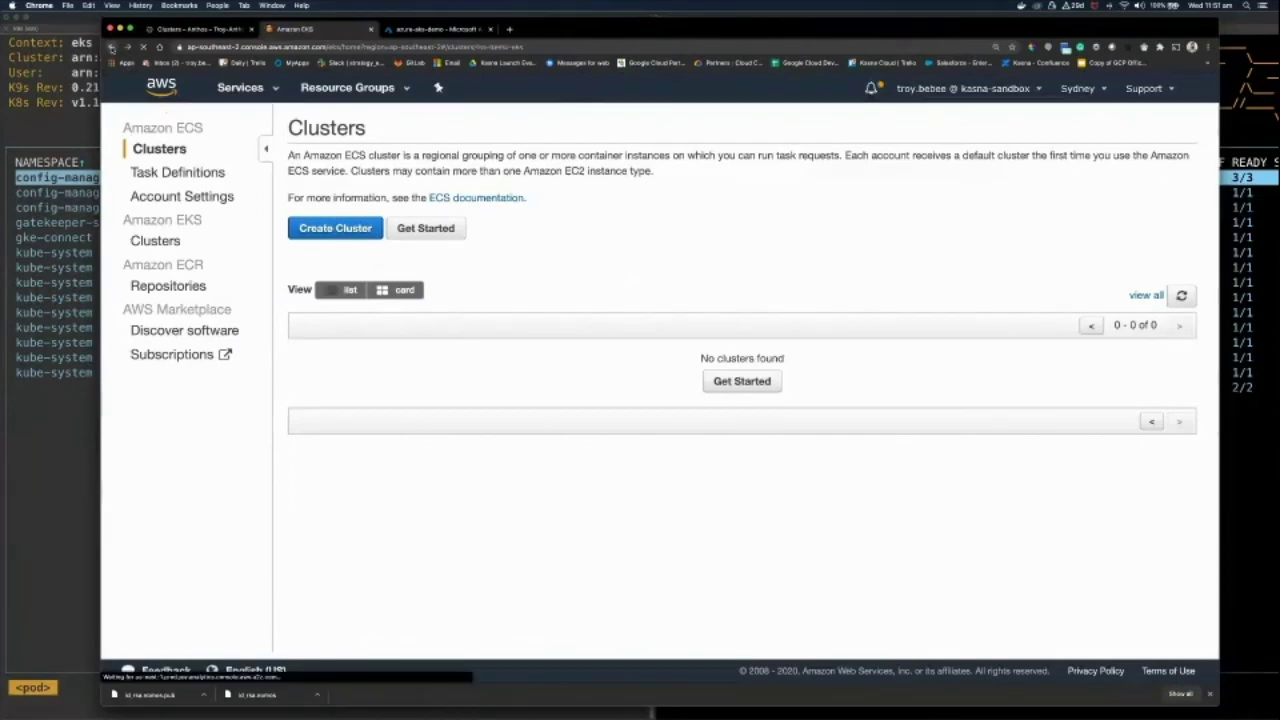
pyautogui.click(148, 302)
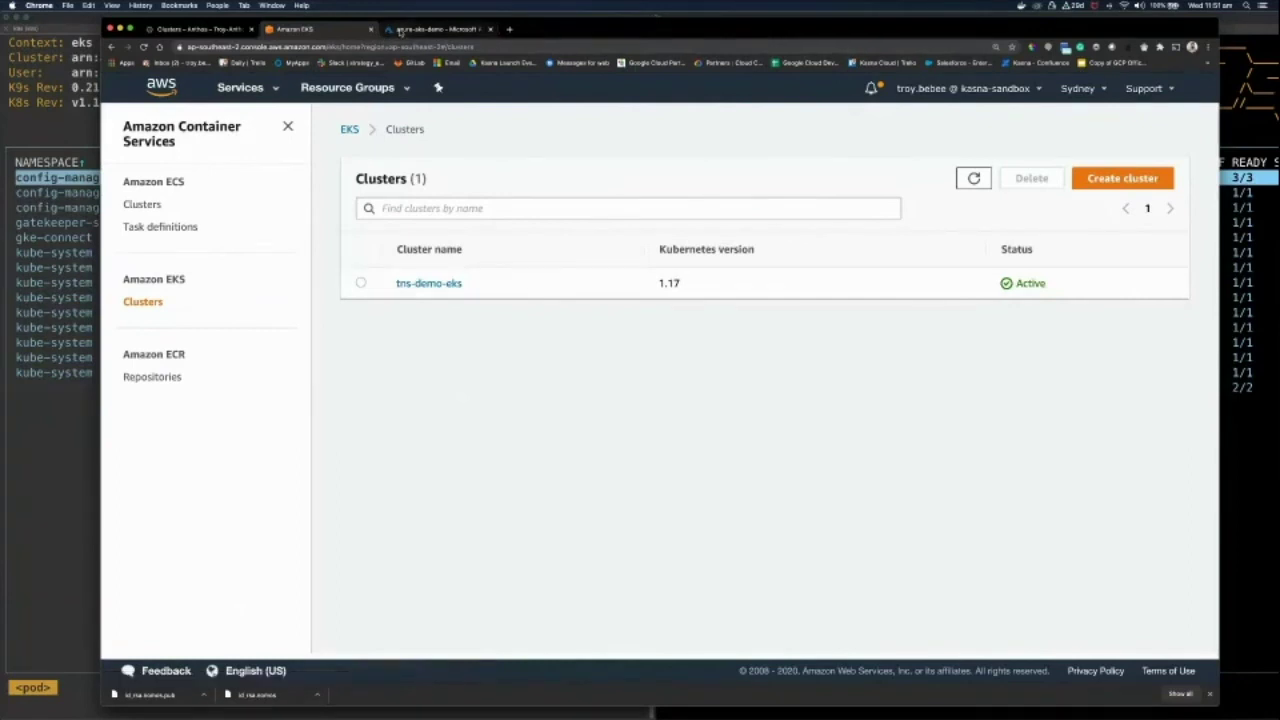
# - Switch to the Azure portal, highlight the azure-aks-demo cluster name, and return to the Anthos console
pyautogui.click(400, 31)
pyautogui.moveTo(312, 152); pyautogui.dragTo(143, 156)
pyautogui.click(215, 29)
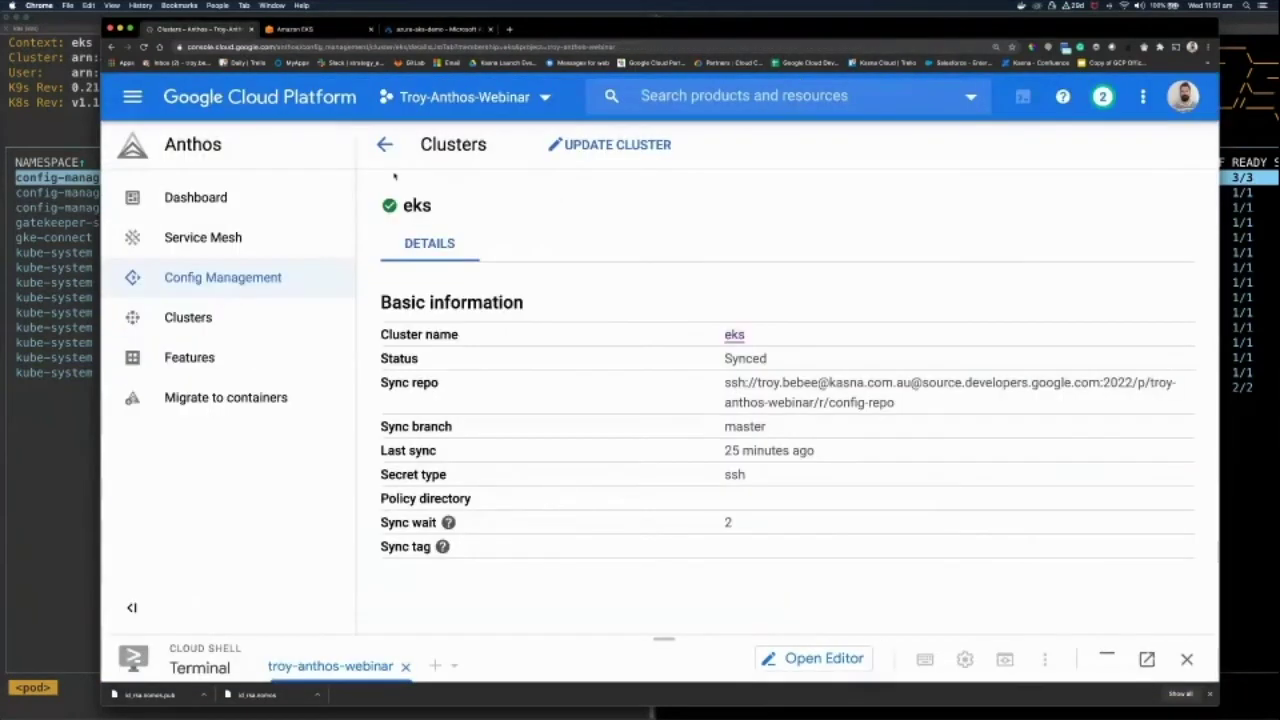
# - Open the aks cluster's sync details, highlight its sync repo, and view the azure-aks-demo overview in the Azure portal
pyautogui.click(384, 144)
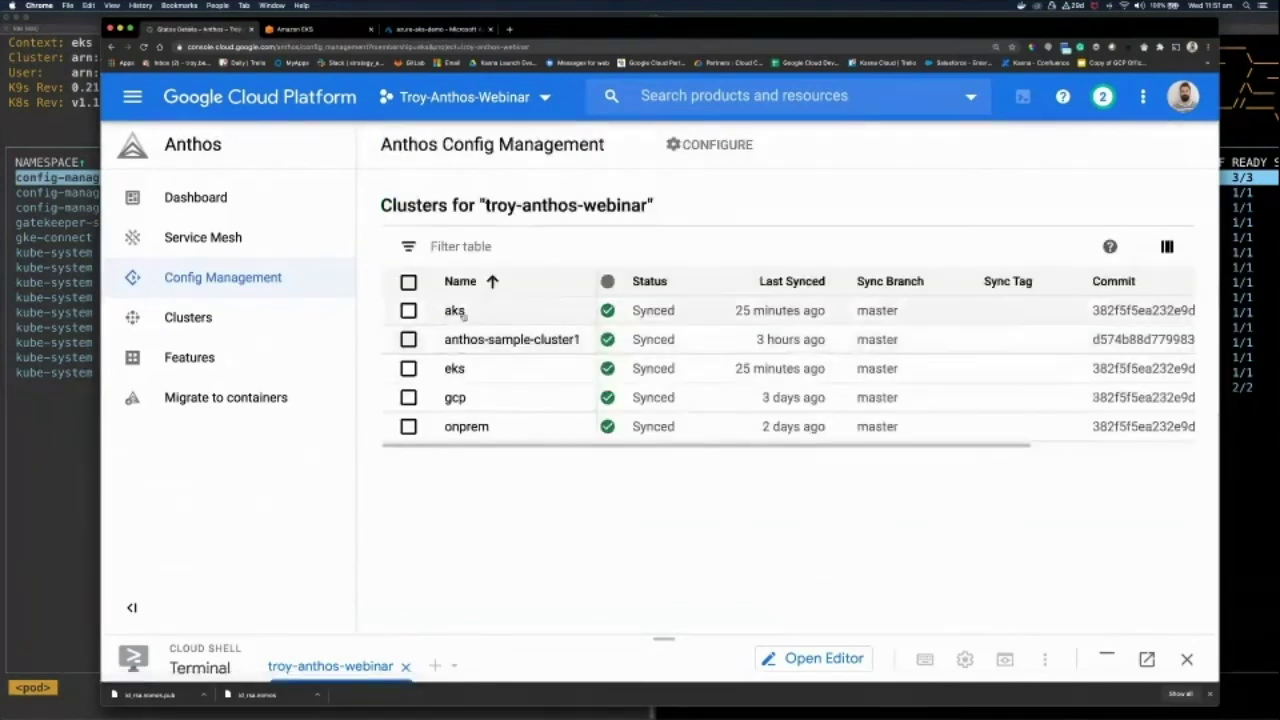
pyautogui.click(456, 312)
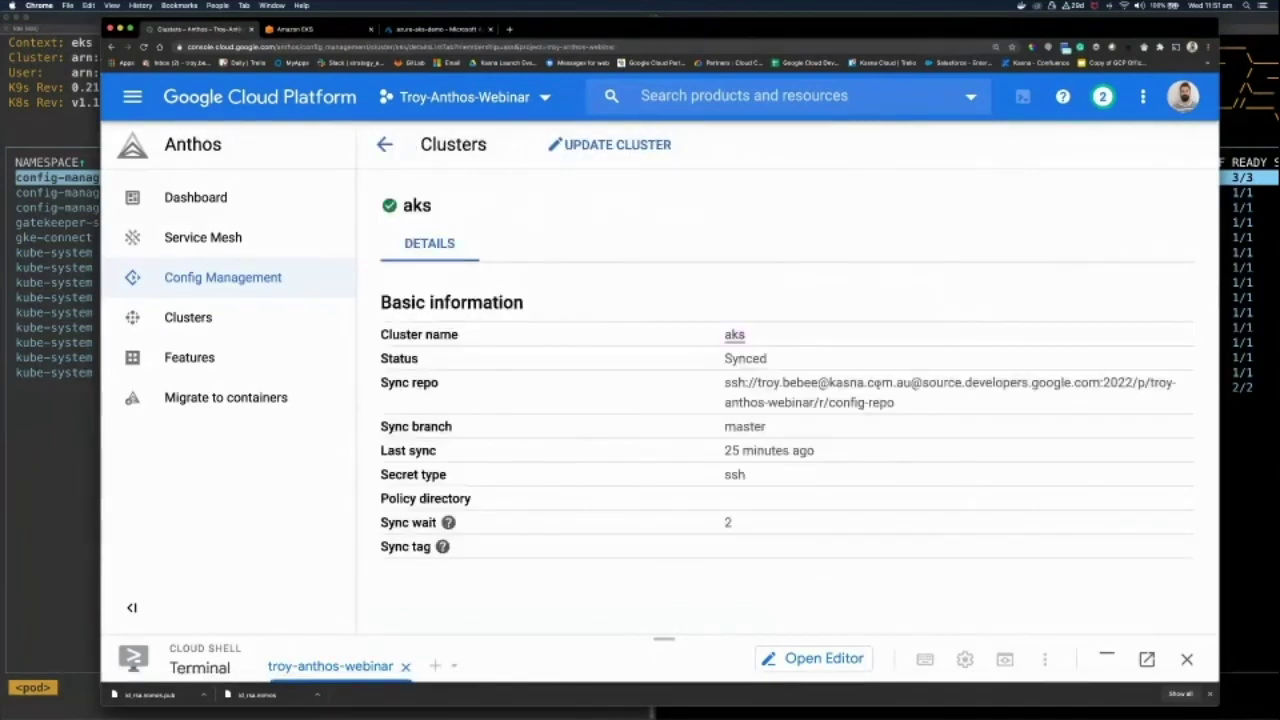
pyautogui.moveTo(899, 410); pyautogui.dragTo(755, 358)
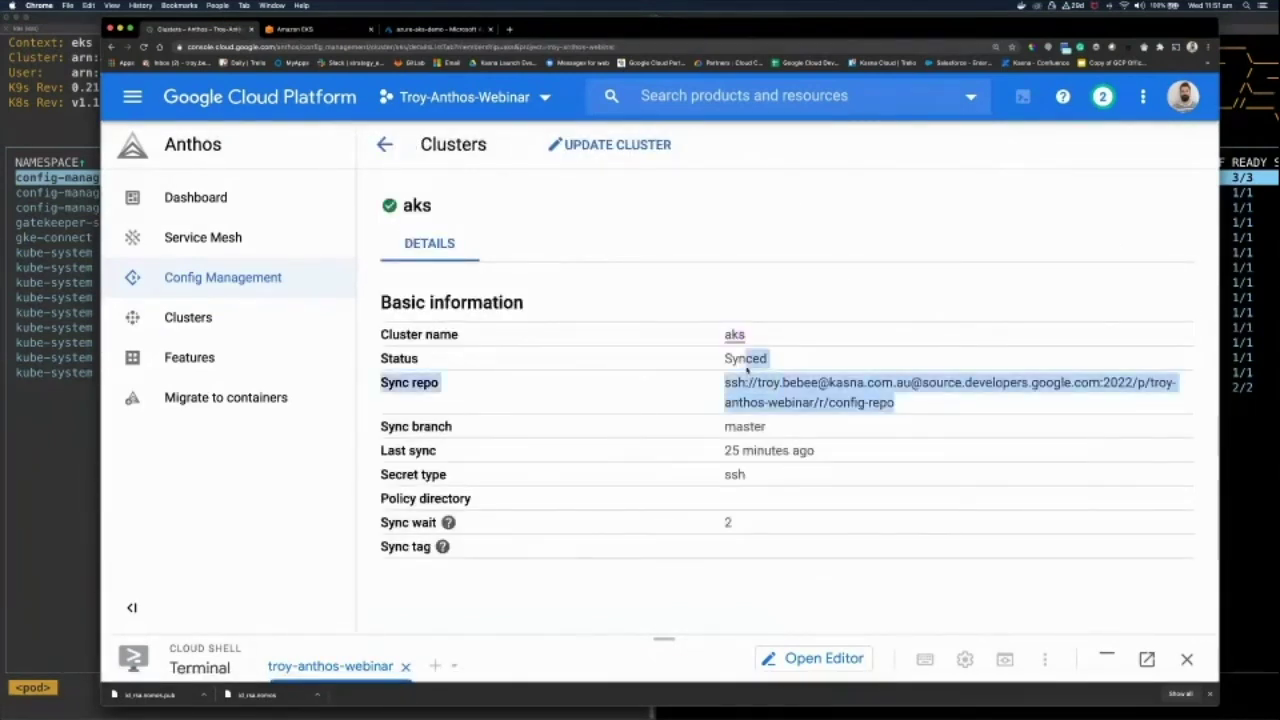
pyautogui.click(410, 30)
pyautogui.scroll(3, 576, 330)
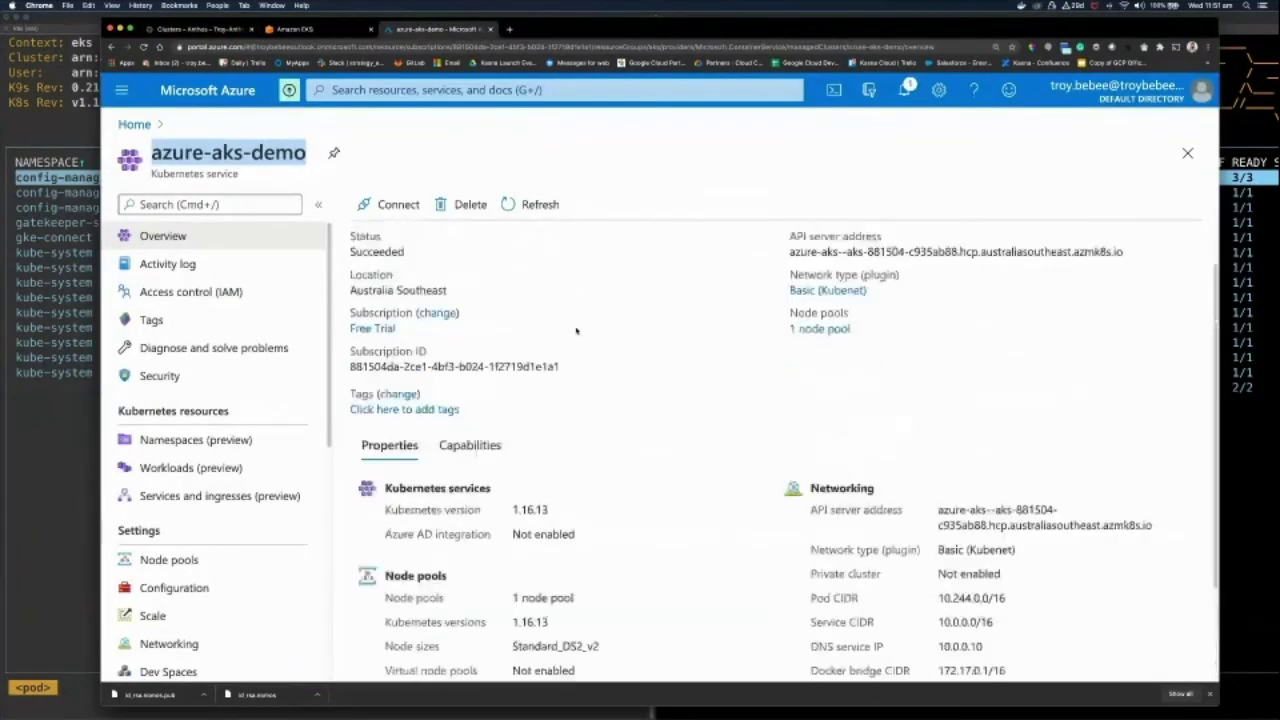
# - Open the tns-demo-eks cluster in the AWS console and examine its configuration, details, compute, networking and logging settings
pyautogui.click(308, 28)
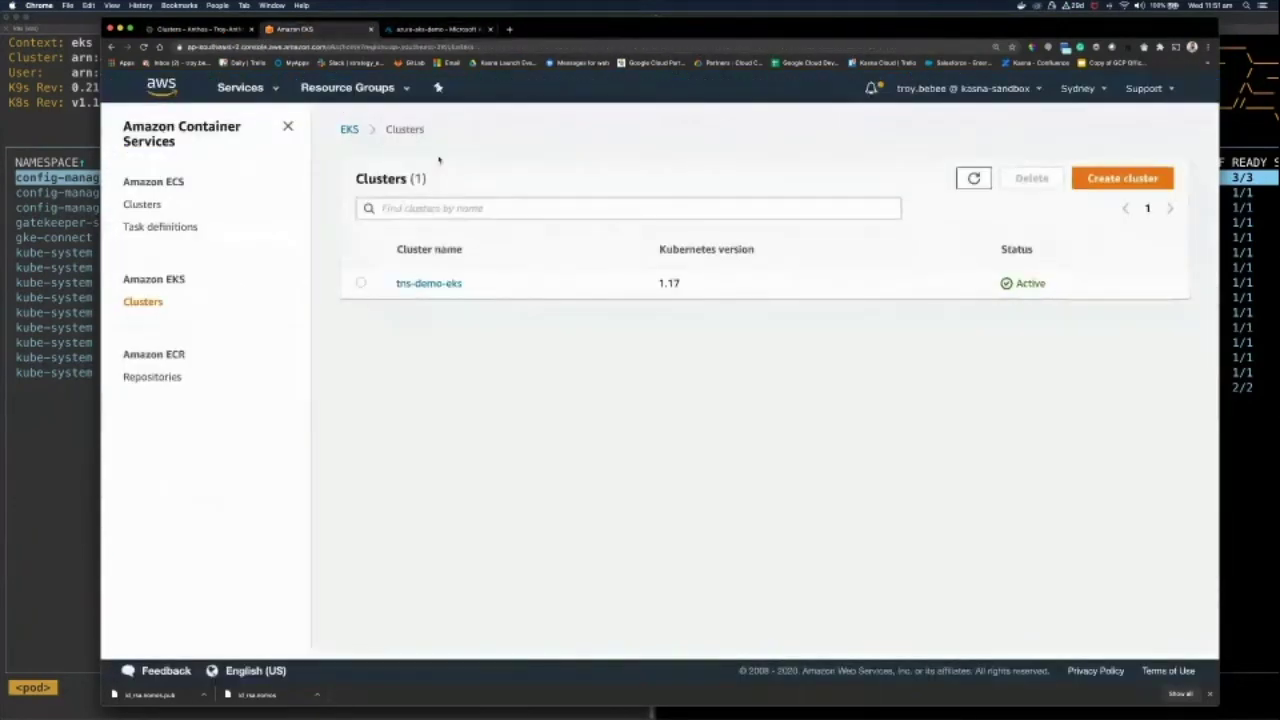
pyautogui.click(448, 284)
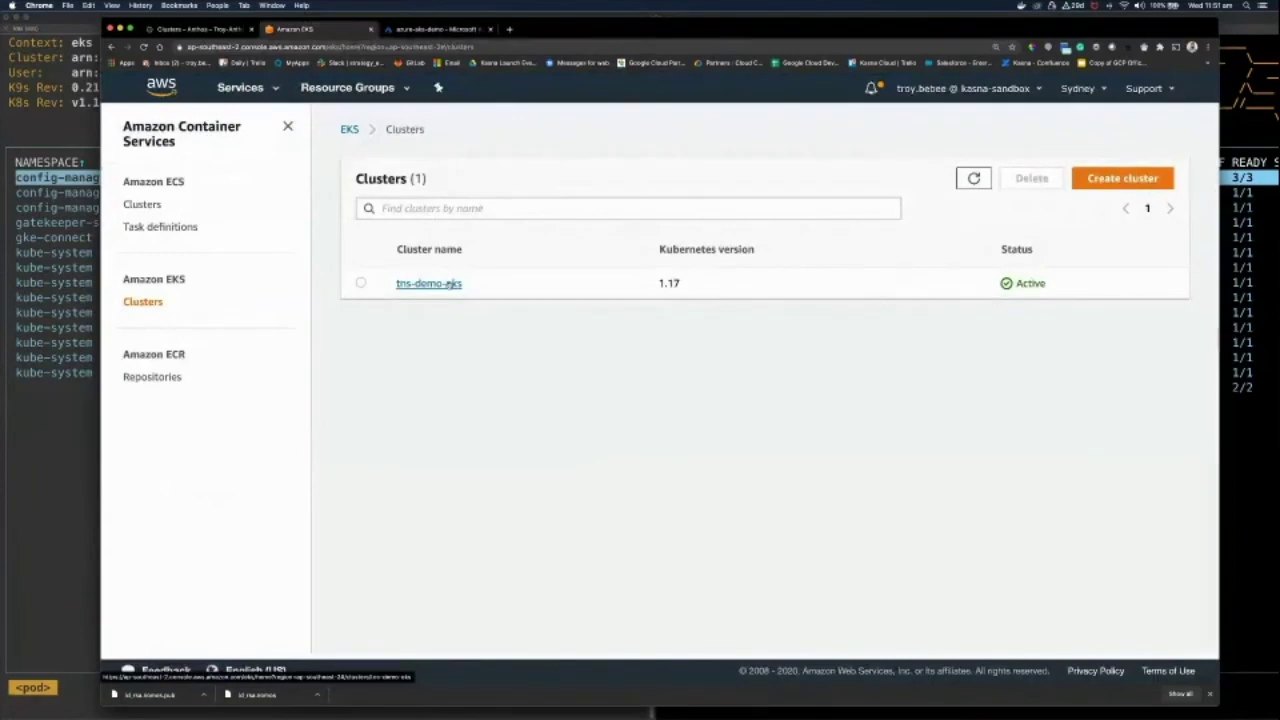
pyautogui.scroll(-1, 448, 288)
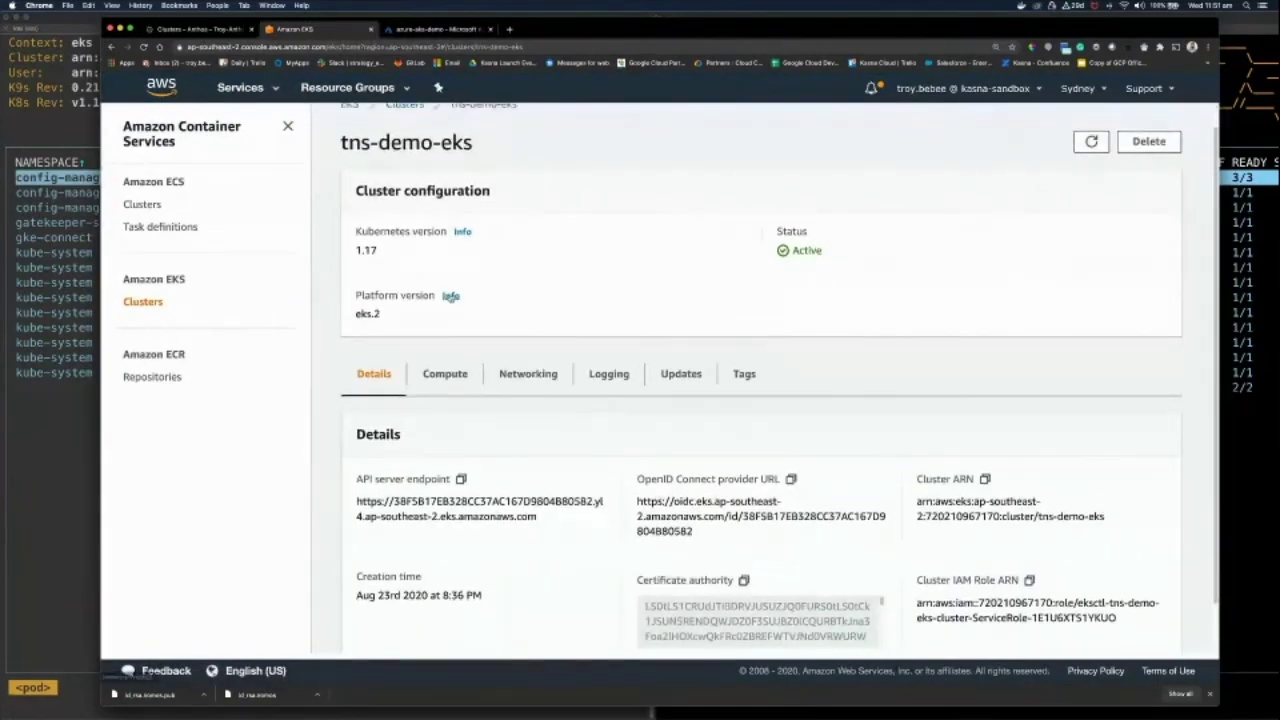
pyautogui.click(451, 296)
pyautogui.scroll(-2, 524, 405)
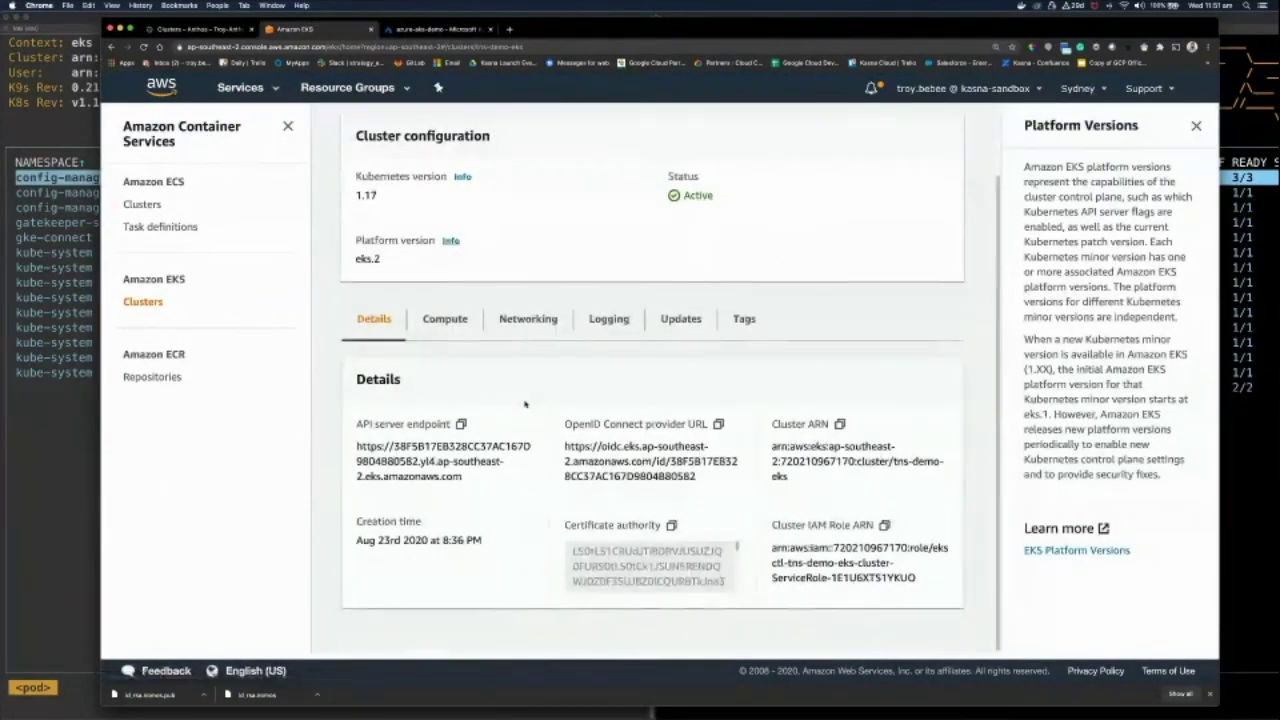
pyautogui.scroll(3, 524, 405)
pyautogui.click(445, 399)
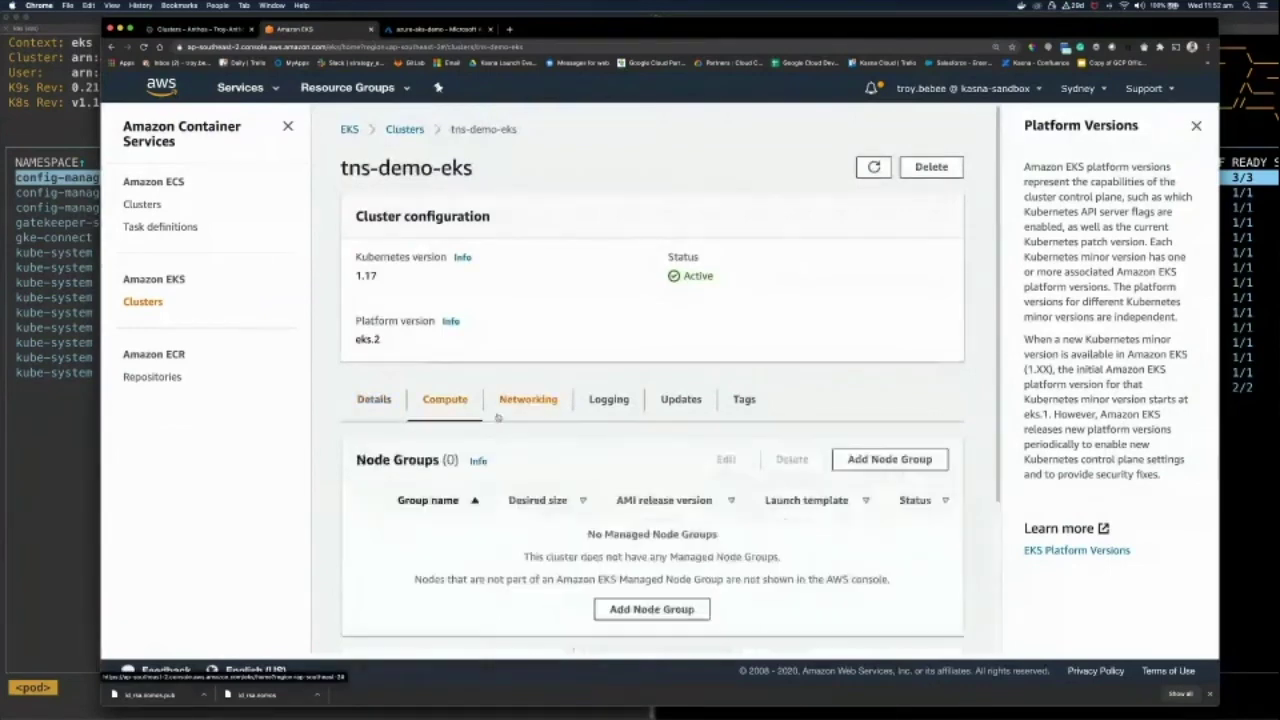
pyautogui.click(520, 401)
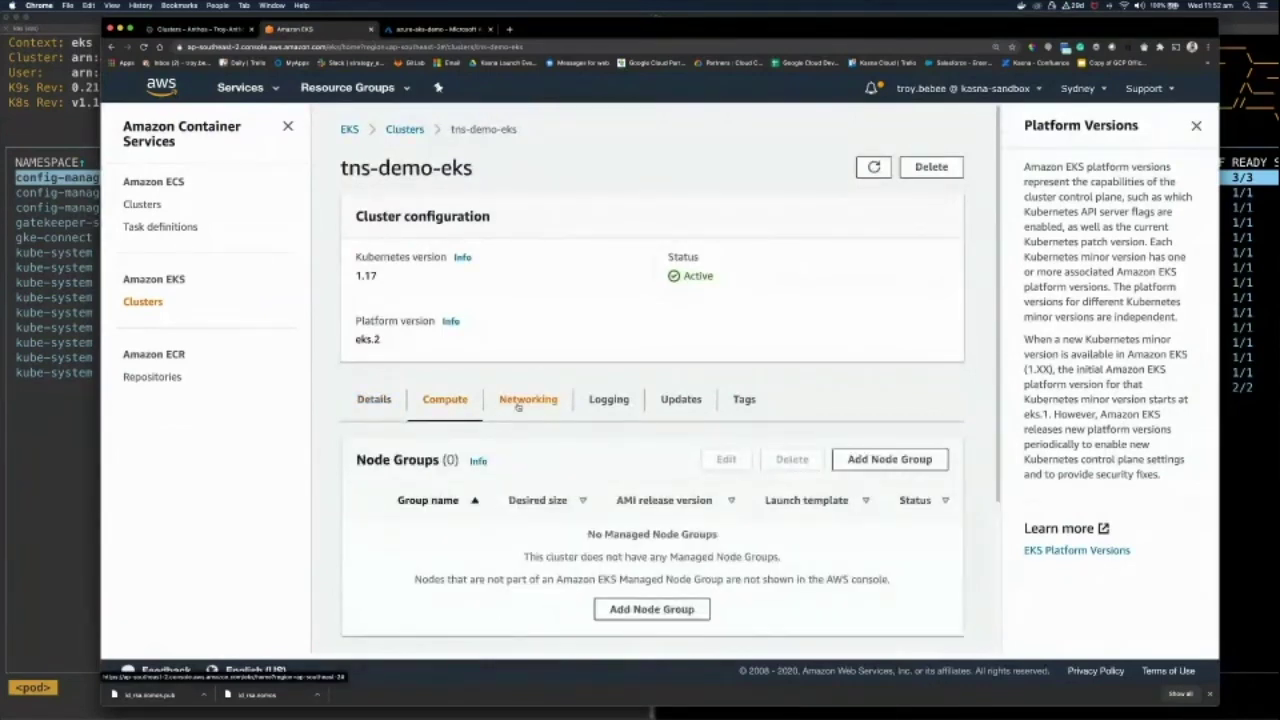
pyautogui.click(600, 405)
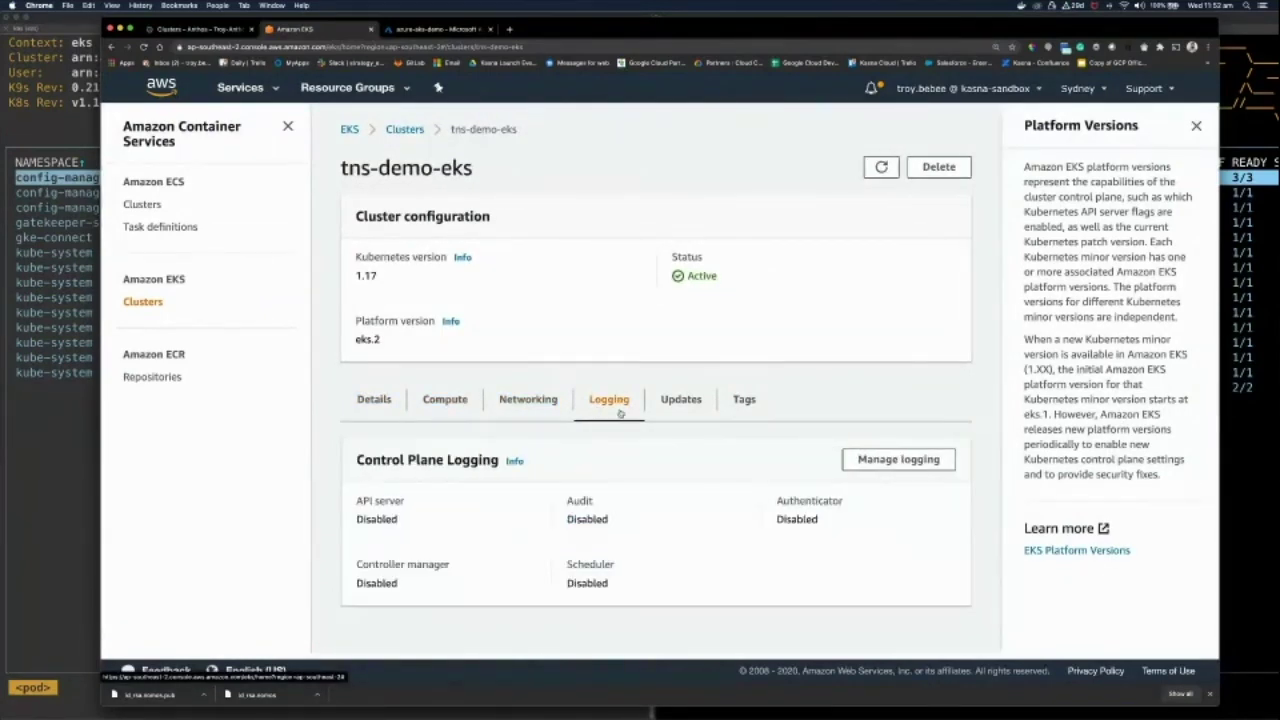
pyautogui.moveTo(760, 300); pyautogui.dragTo(656, 260)
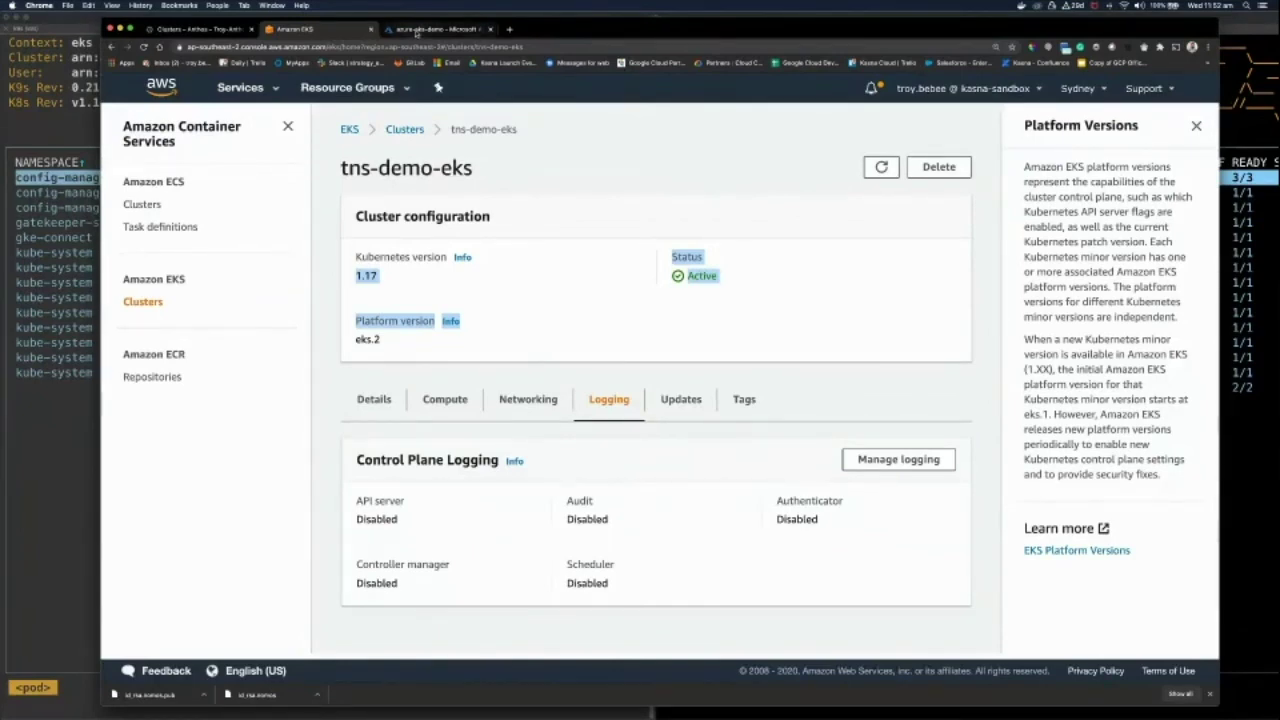
# - Switch to the Azure portal, list the Kubernetes services from the home page, and review the azure-aks-demo cluster overview
pyautogui.click(416, 30)
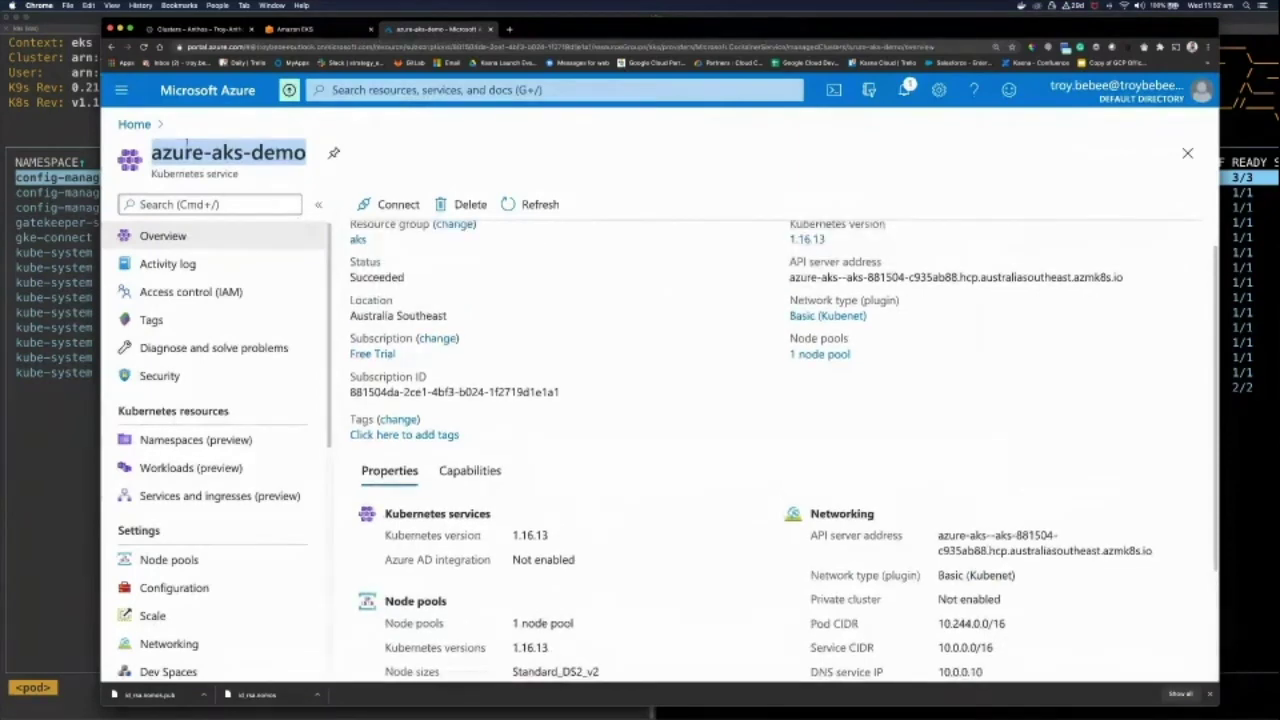
pyautogui.click(135, 124)
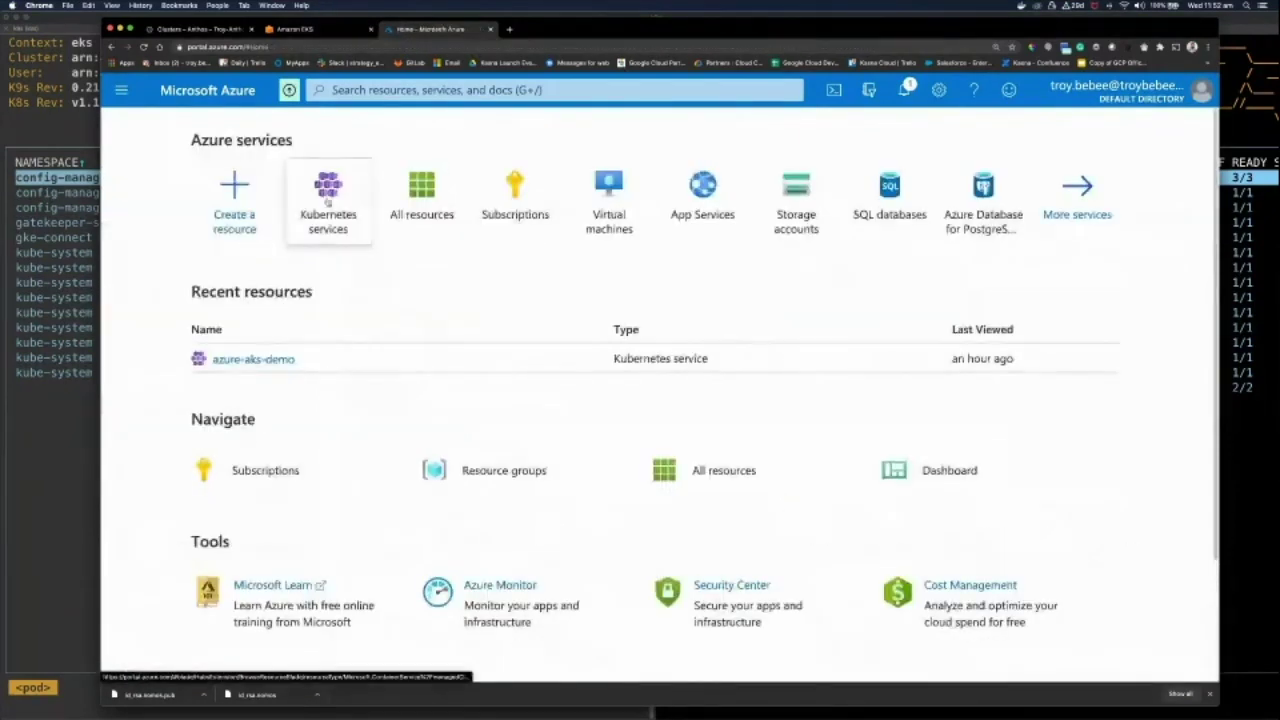
pyautogui.click(328, 195)
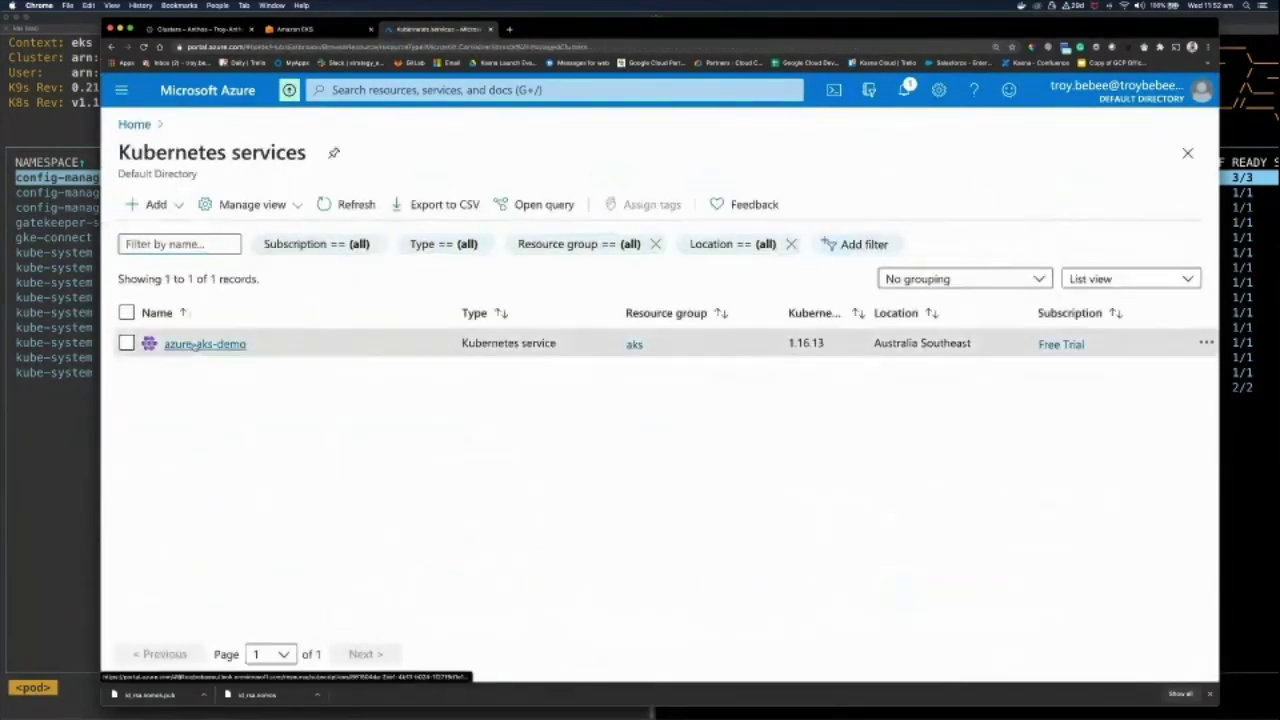
pyautogui.click(195, 345)
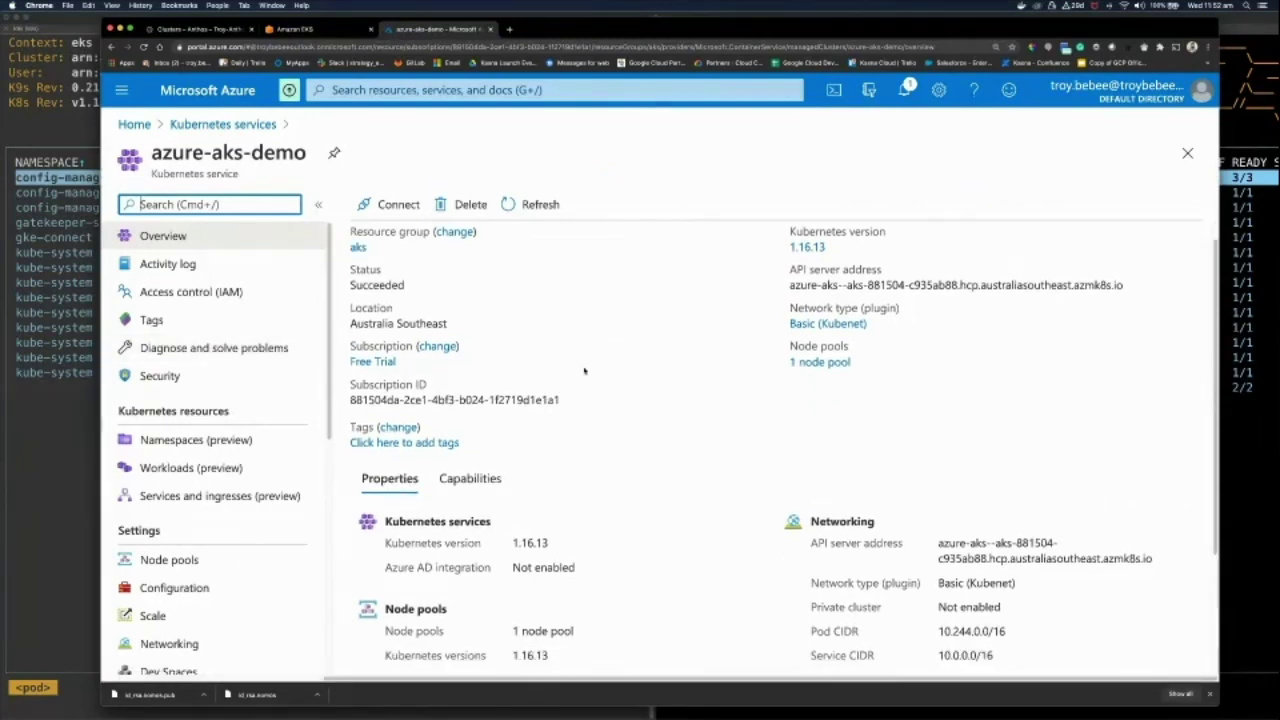
pyautogui.scroll(-3, 584, 371)
pyautogui.scroll(2, 584, 371)
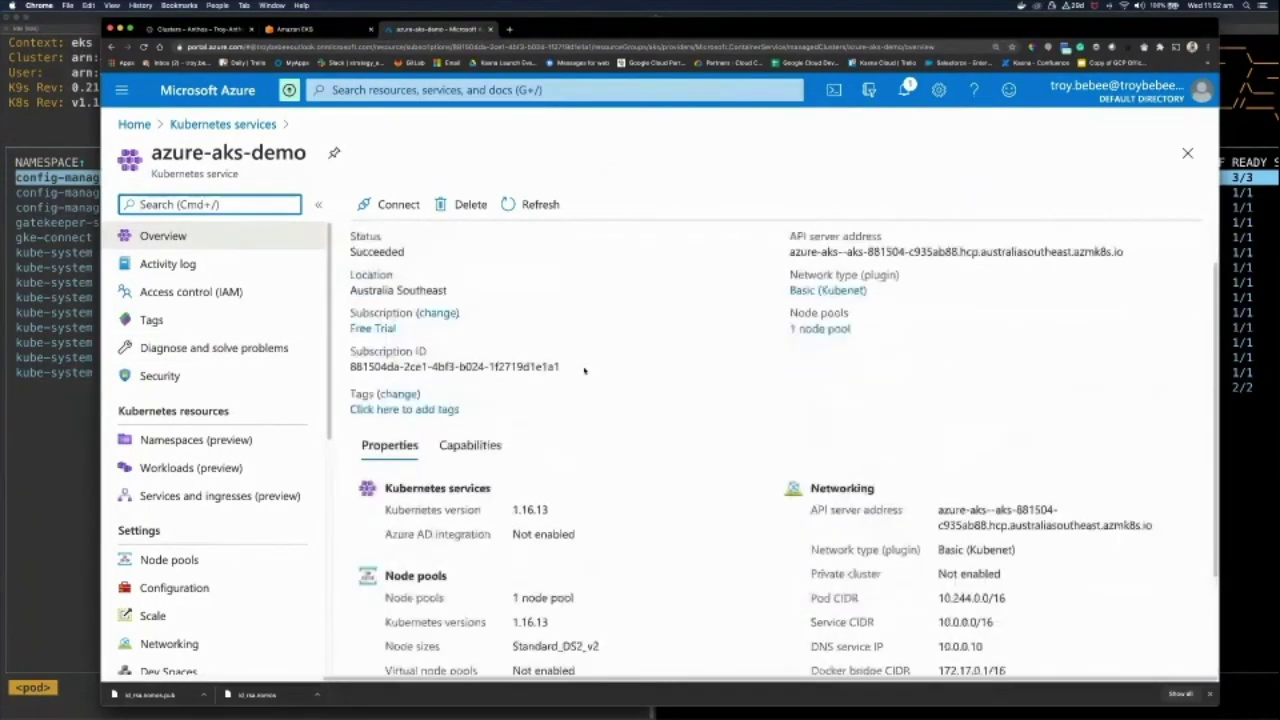
# - Return to the Google Cloud console, leave the aks sync details, and open the Kubernetes Engine cluster list
pyautogui.click(210, 29)
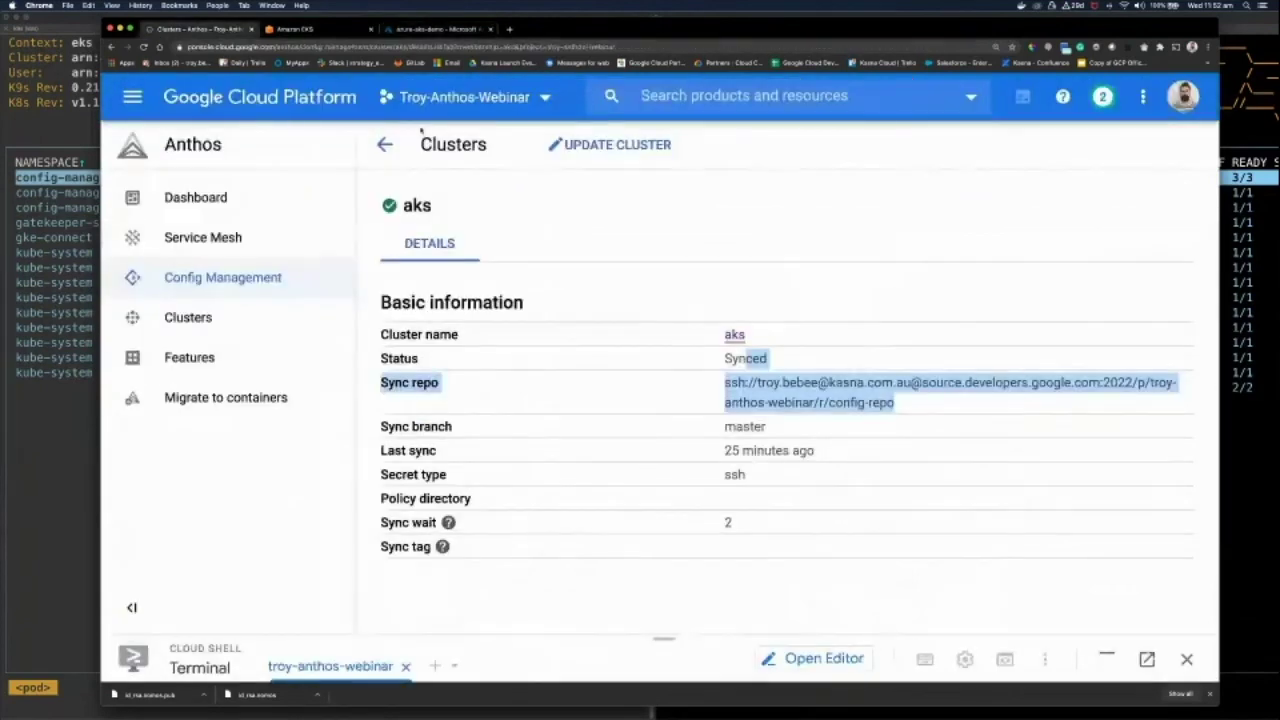
pyautogui.click(385, 146)
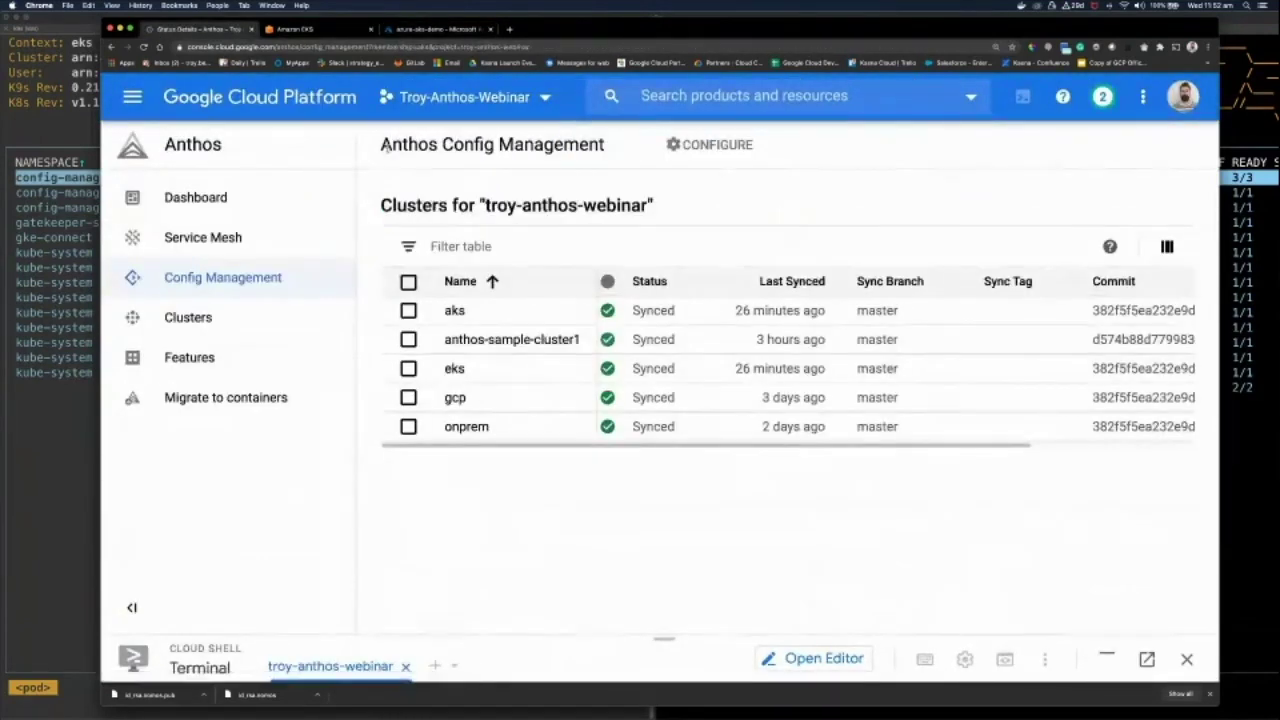
pyautogui.click(132, 96)
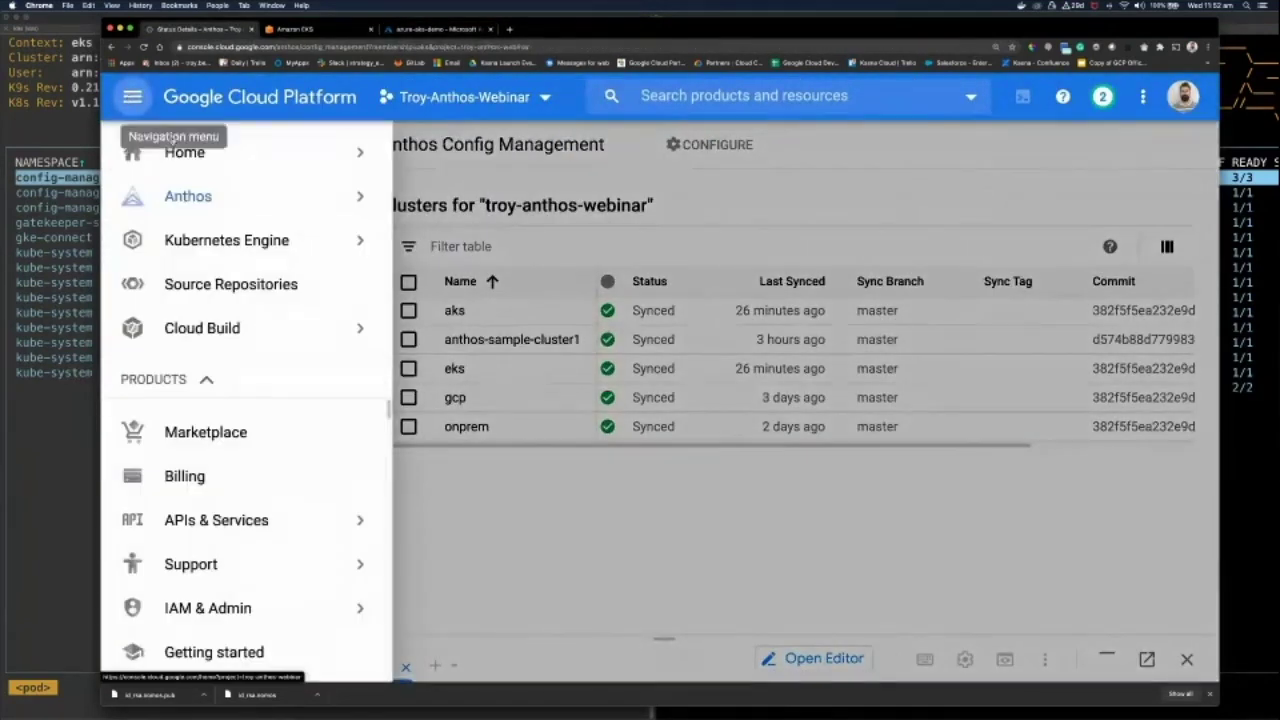
pyautogui.moveTo(217, 240)
pyautogui.click(420, 252)
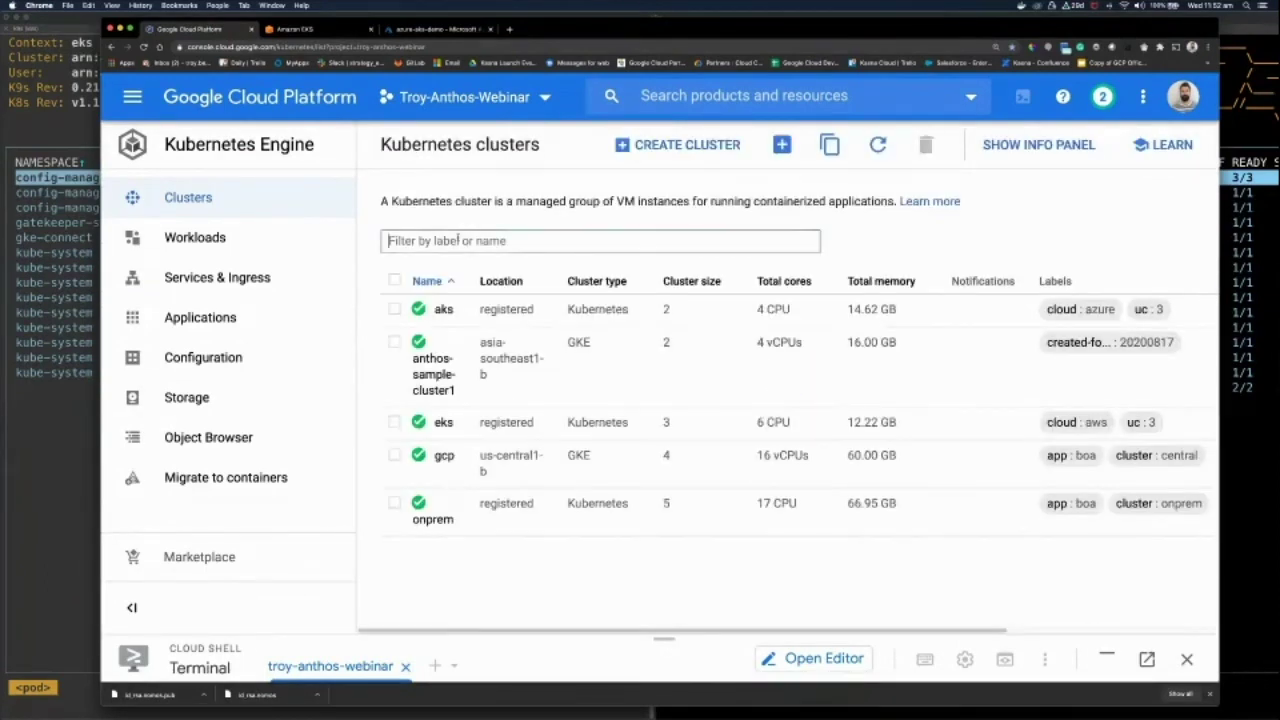
# - Filter the Kubernetes clusters by the uc label with labels.uc:* and highlight the aks and eks rows
pyautogui.click(459, 240)
pyautogui.write('uc')
pyautogui.press('Return')
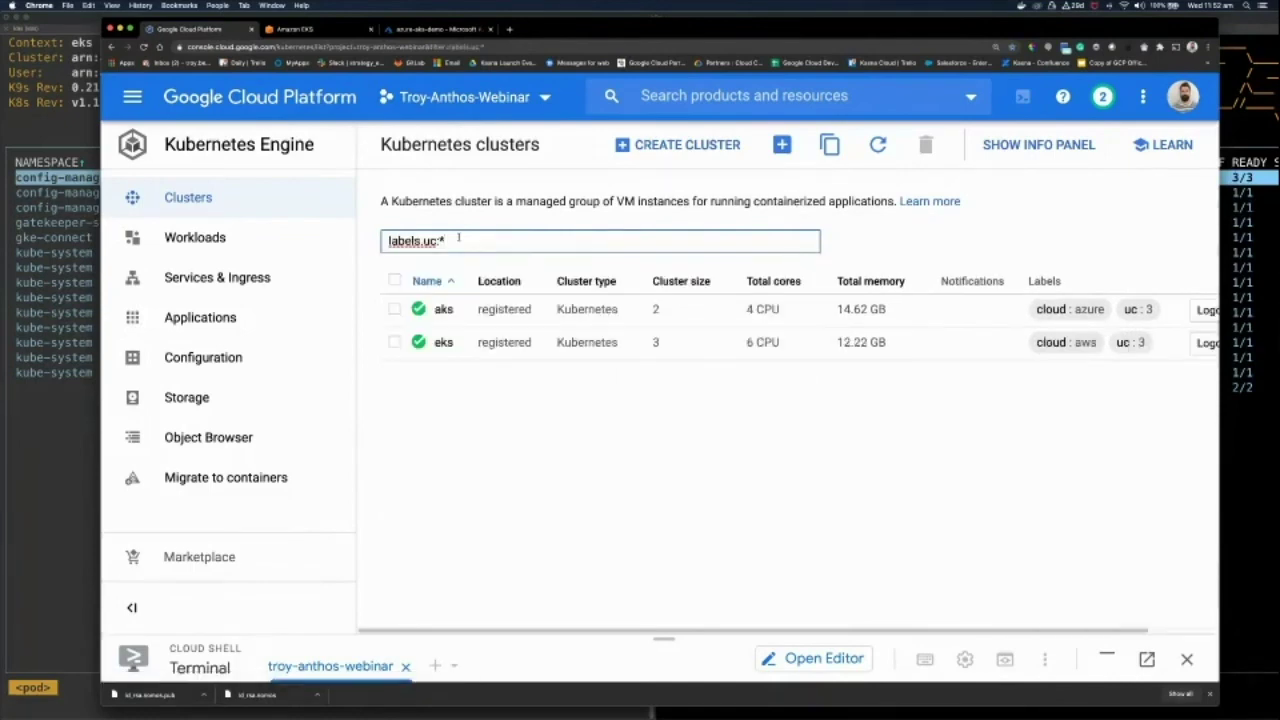
pyautogui.moveTo(538, 346); pyautogui.dragTo(403, 306)
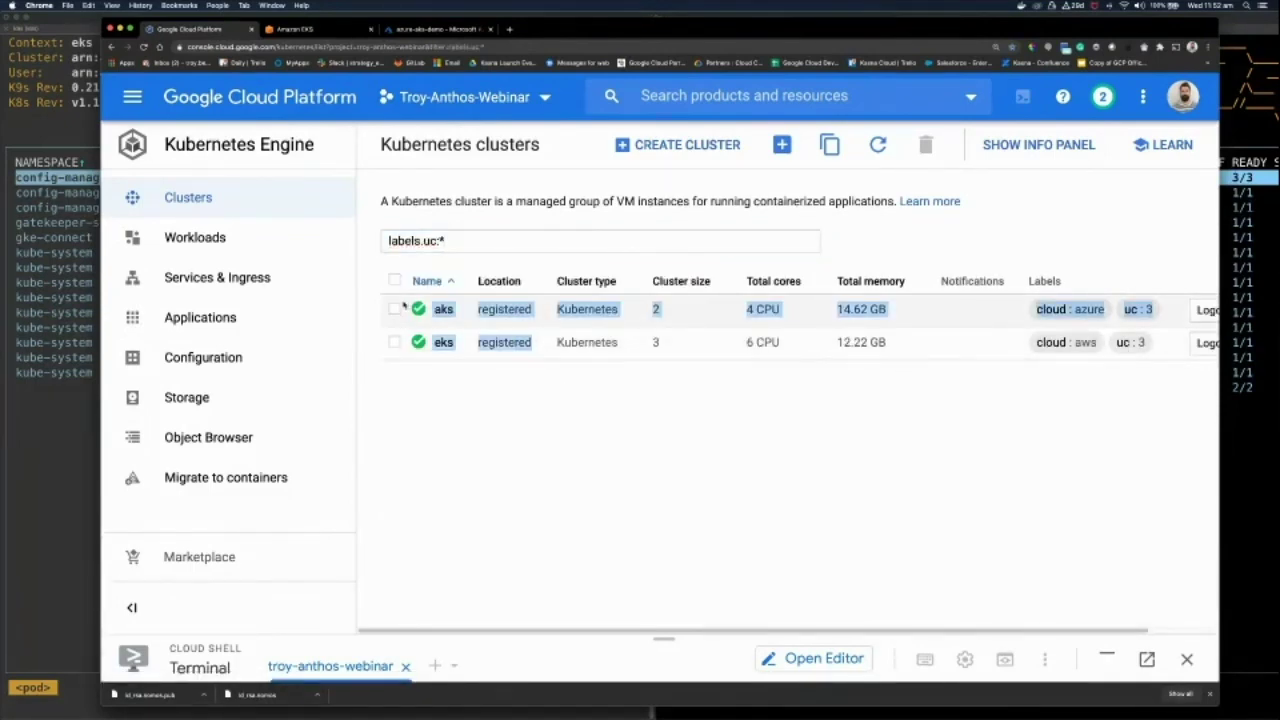
# - Switch to the K9s terminals and highlight the eks and aks context names above their pod lists
pyautogui.click(83, 383)
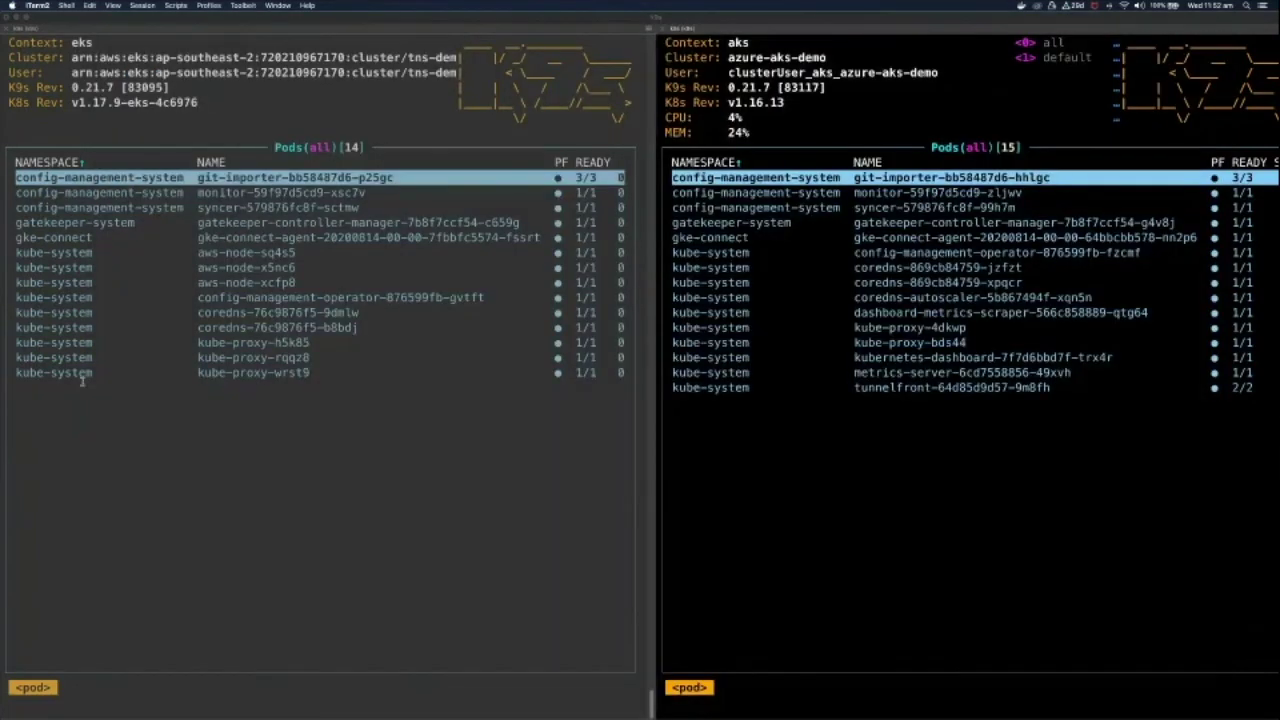
pyautogui.click(83, 380)
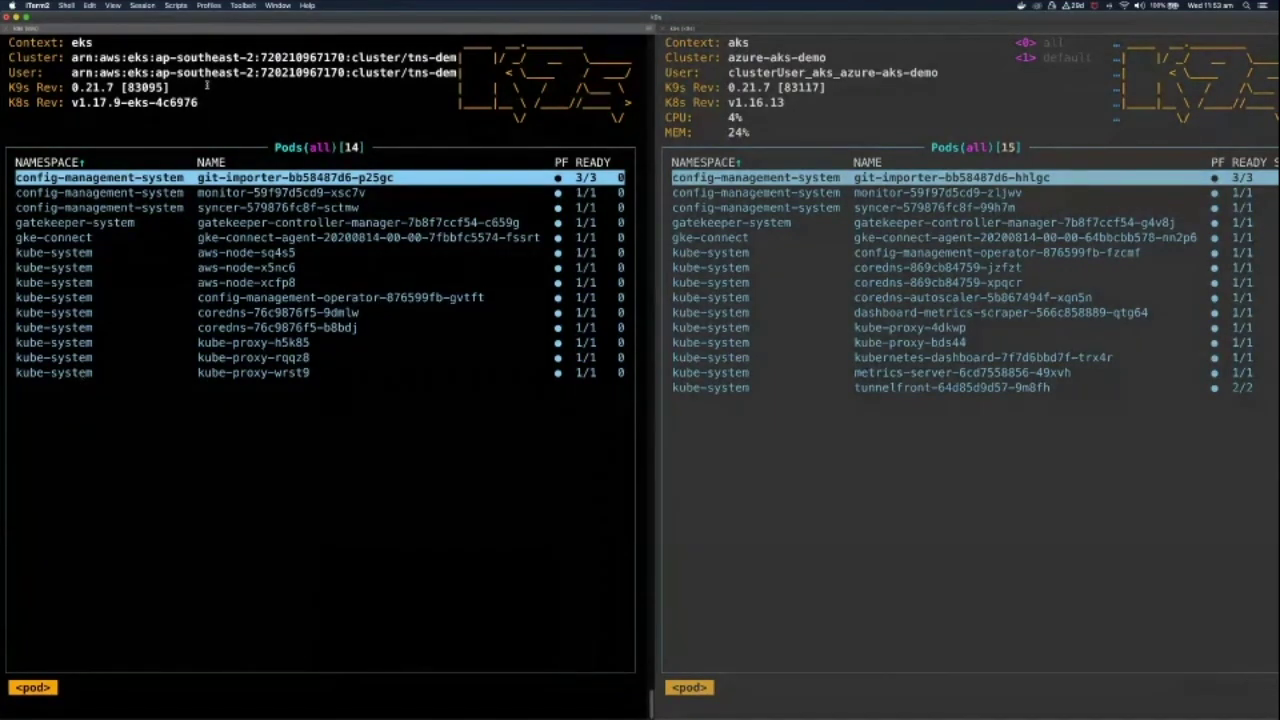
pyautogui.moveTo(122, 44); pyautogui.dragTo(71, 44)
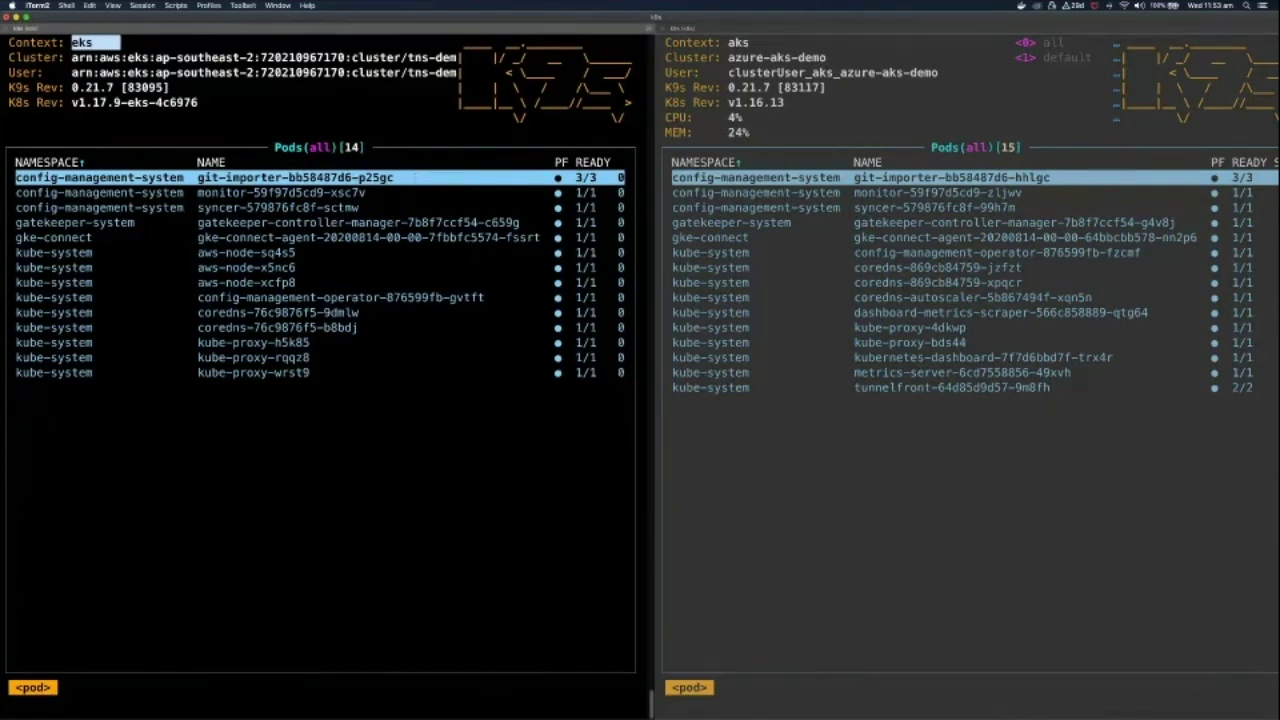
pyautogui.moveTo(770, 44); pyautogui.dragTo(727, 44)
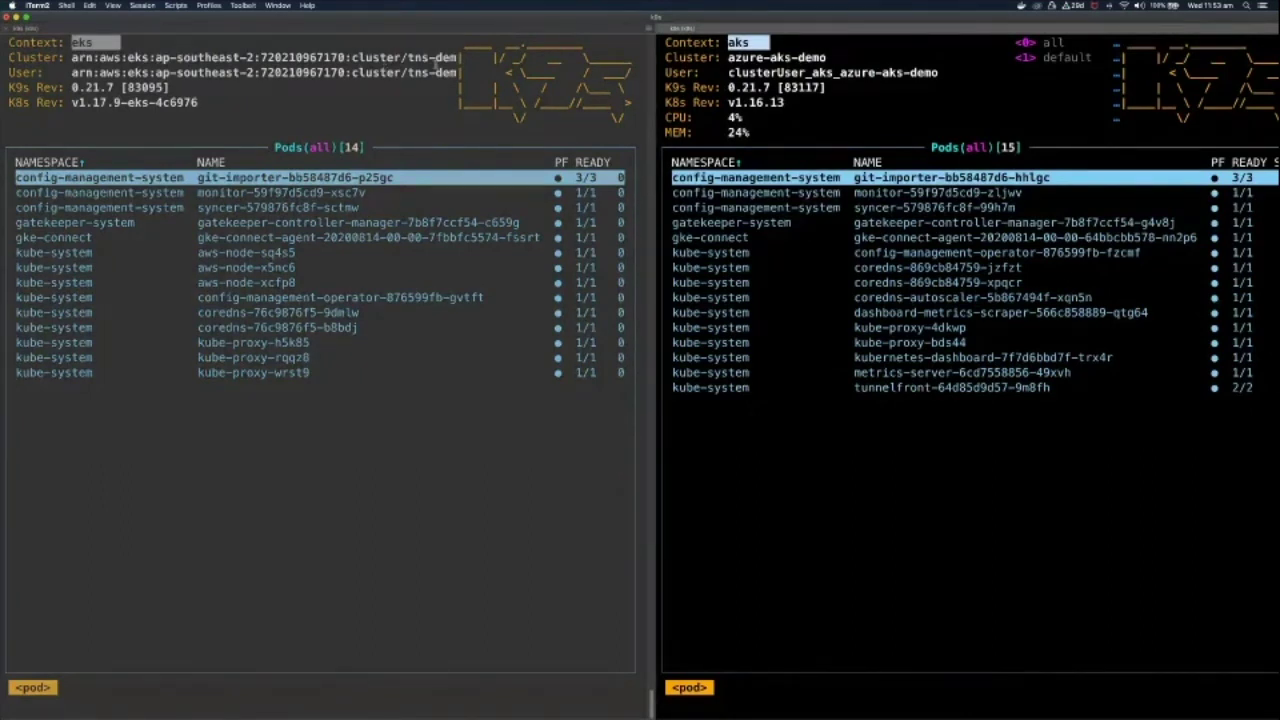
pyautogui.click(736, 58)
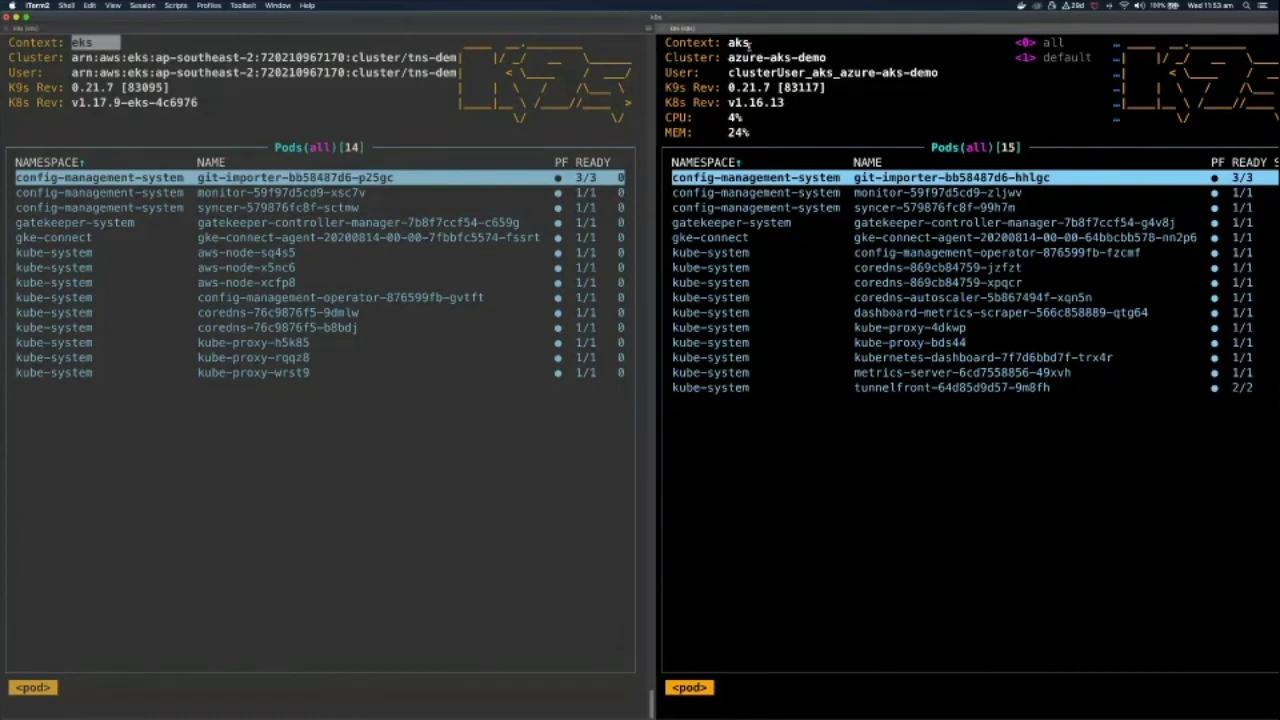
# - View the syncer container's logs from the config-management-system syncer pod in the eks cluster and return to the pod list
pyautogui.click(334, 232)
pyautogui.press('Down')
pyautogui.press('Down')
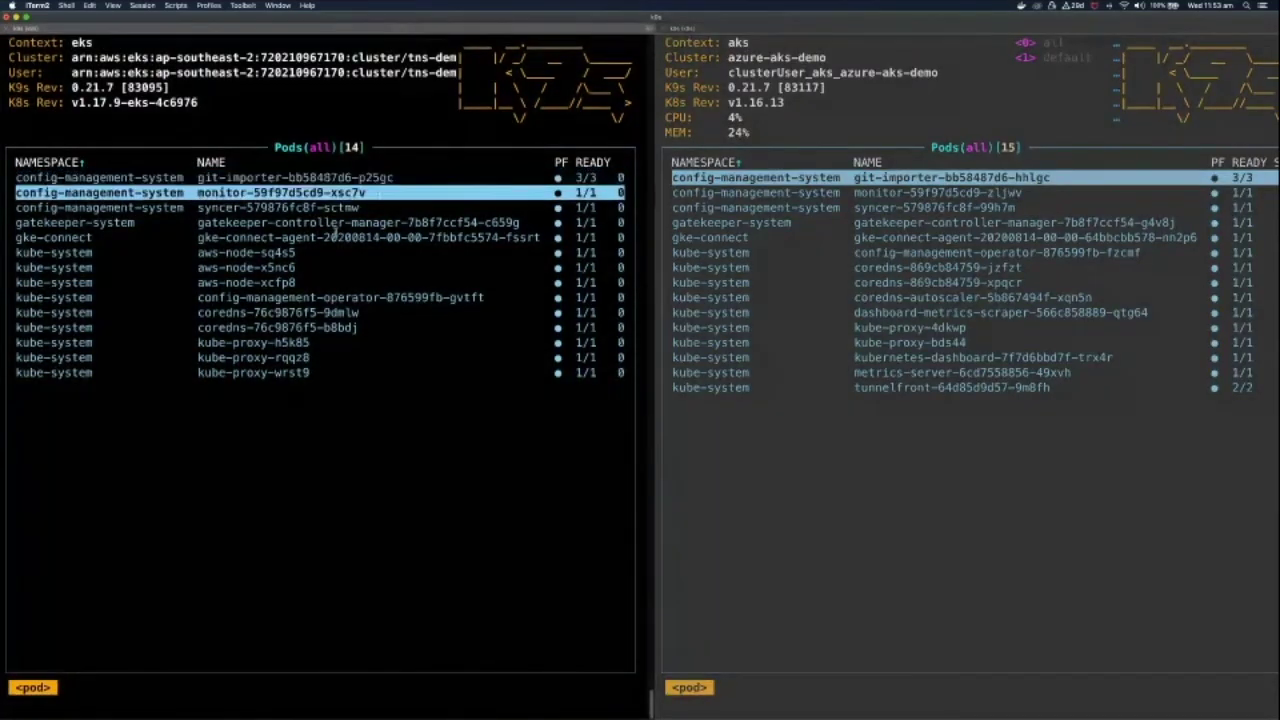
pyautogui.press('Up')
pyautogui.press('Down')
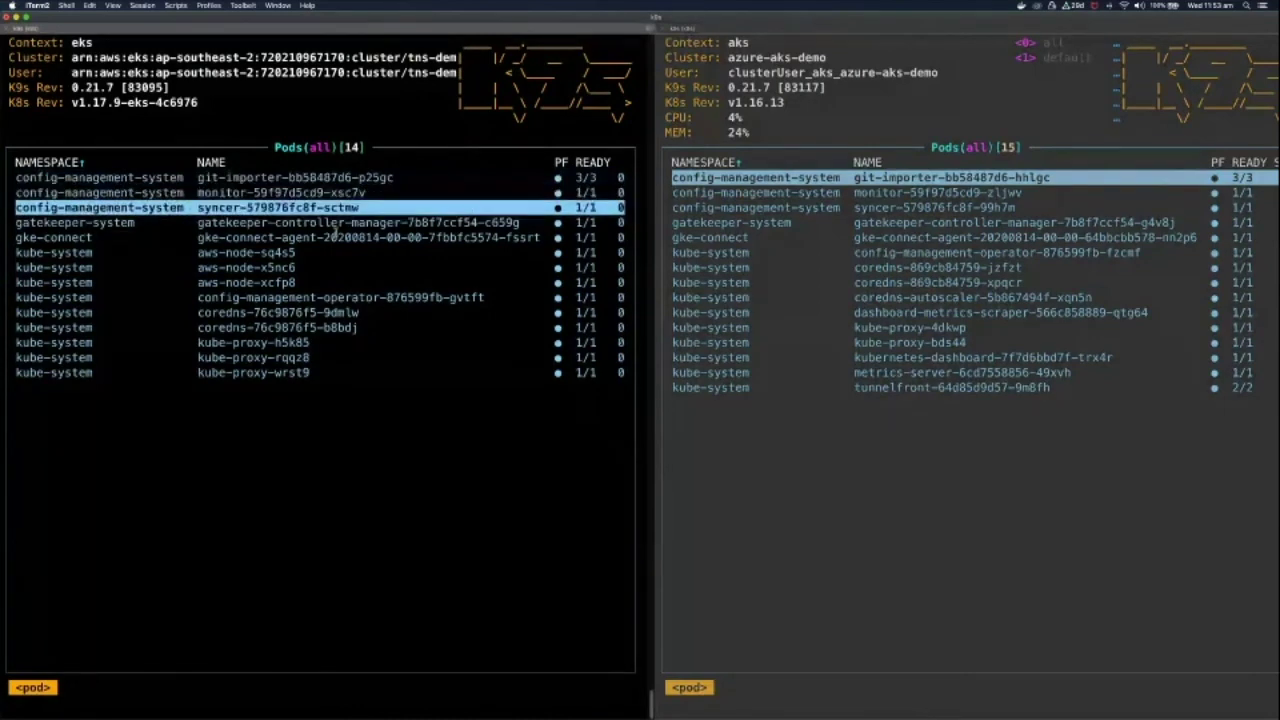
pyautogui.press('Return')
pyautogui.press('l')
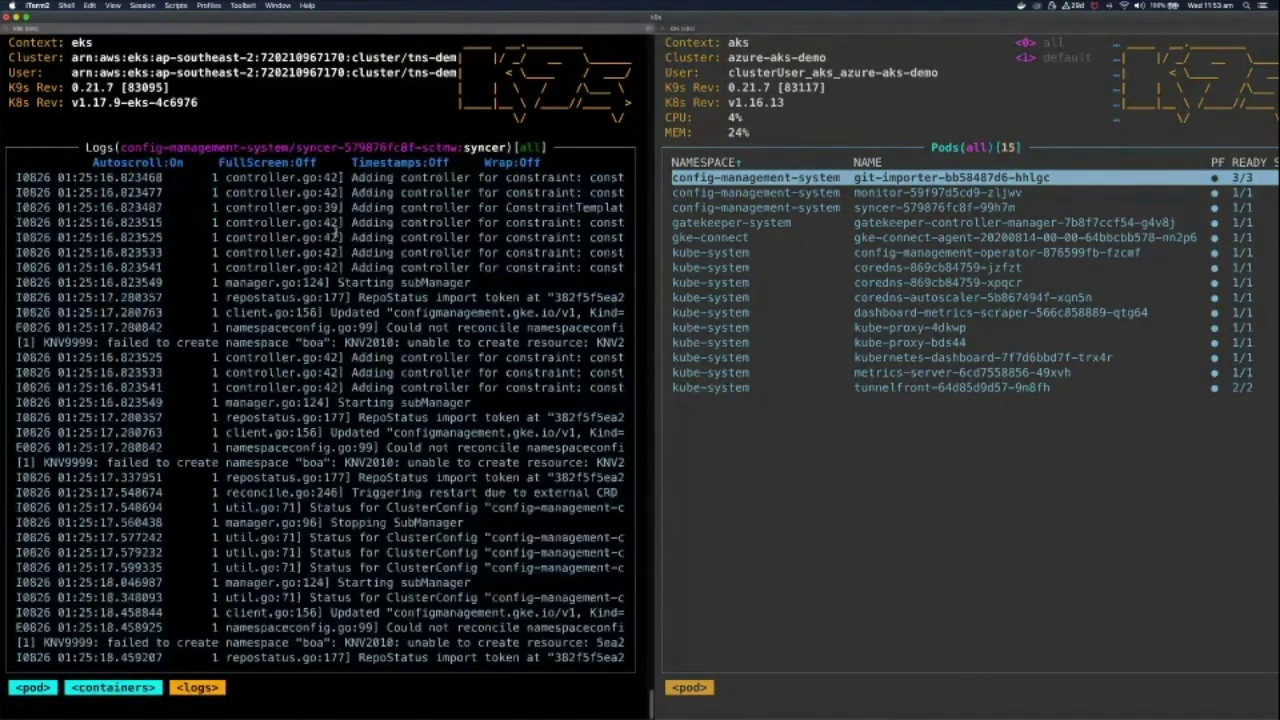
pyautogui.press('Escape')
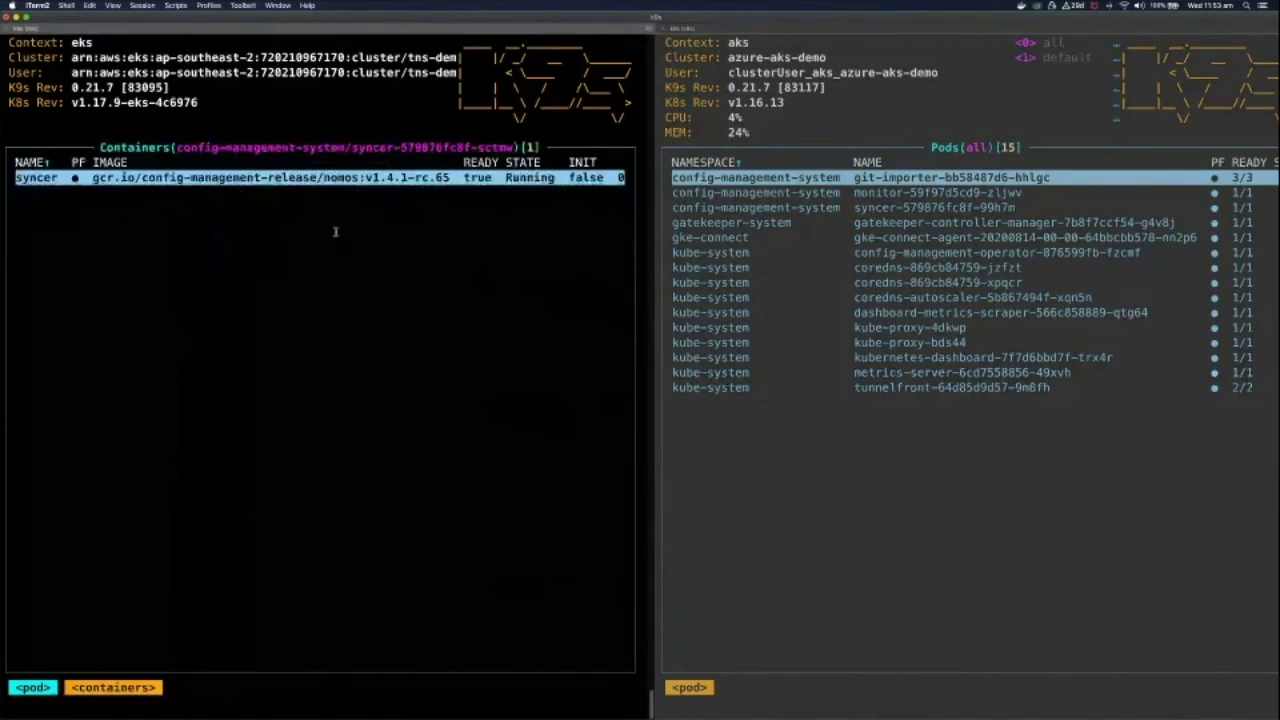
pyautogui.press('Escape')
# - View the importer container's logs in the eks git-importer pod and return to the pod list
pyautogui.press('Up')
pyautogui.press('Up')
pyautogui.press('Return')
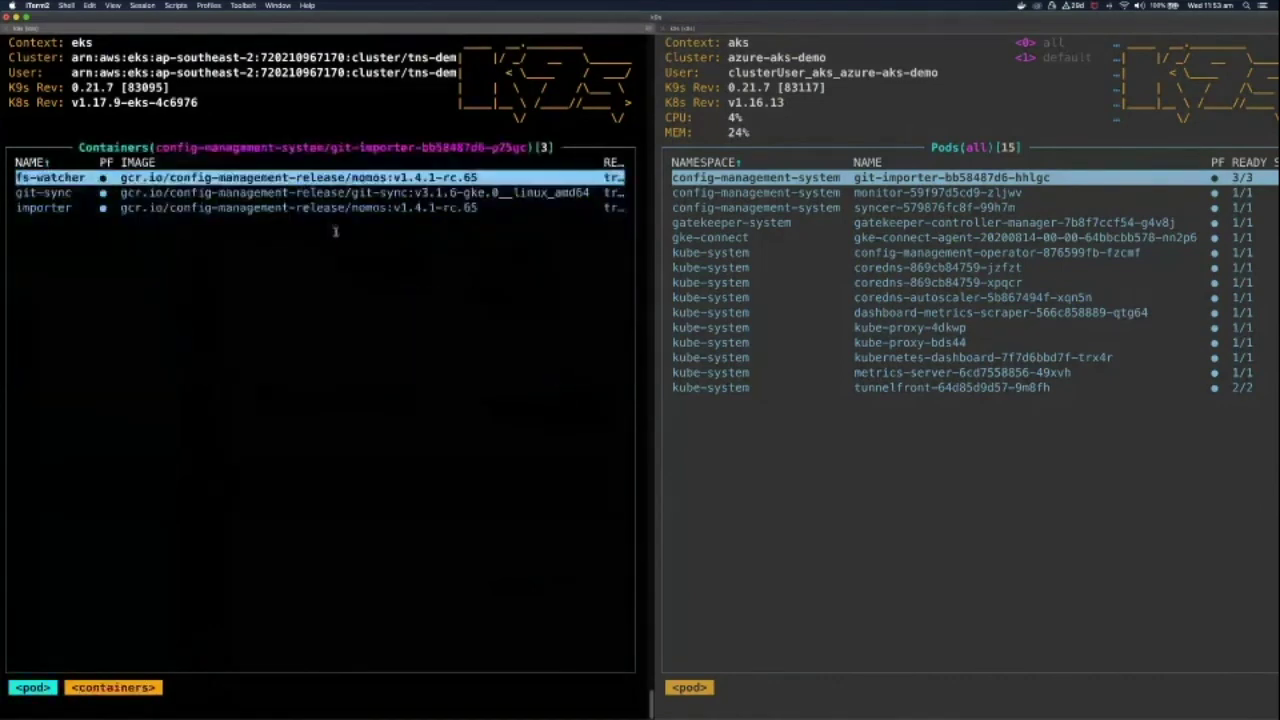
pyautogui.press('Down')
pyautogui.press('Down')
pyautogui.press('Return')
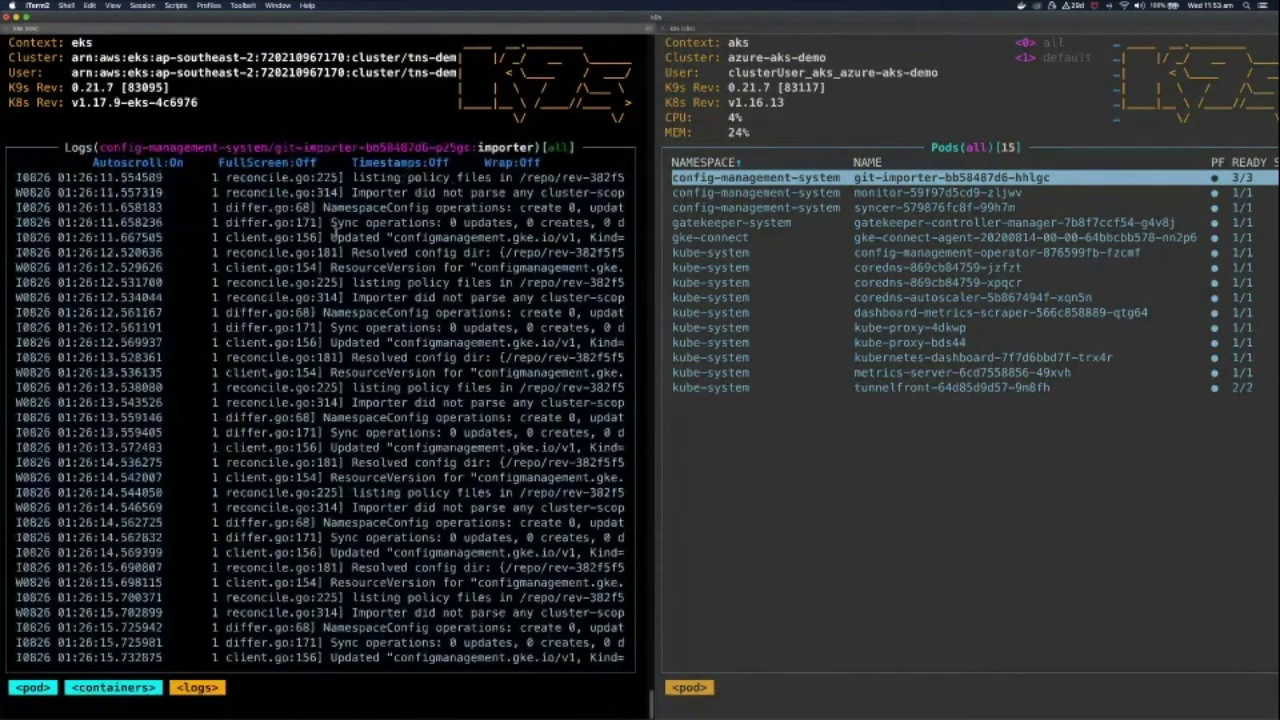
pyautogui.press('Escape')
pyautogui.press('Escape')
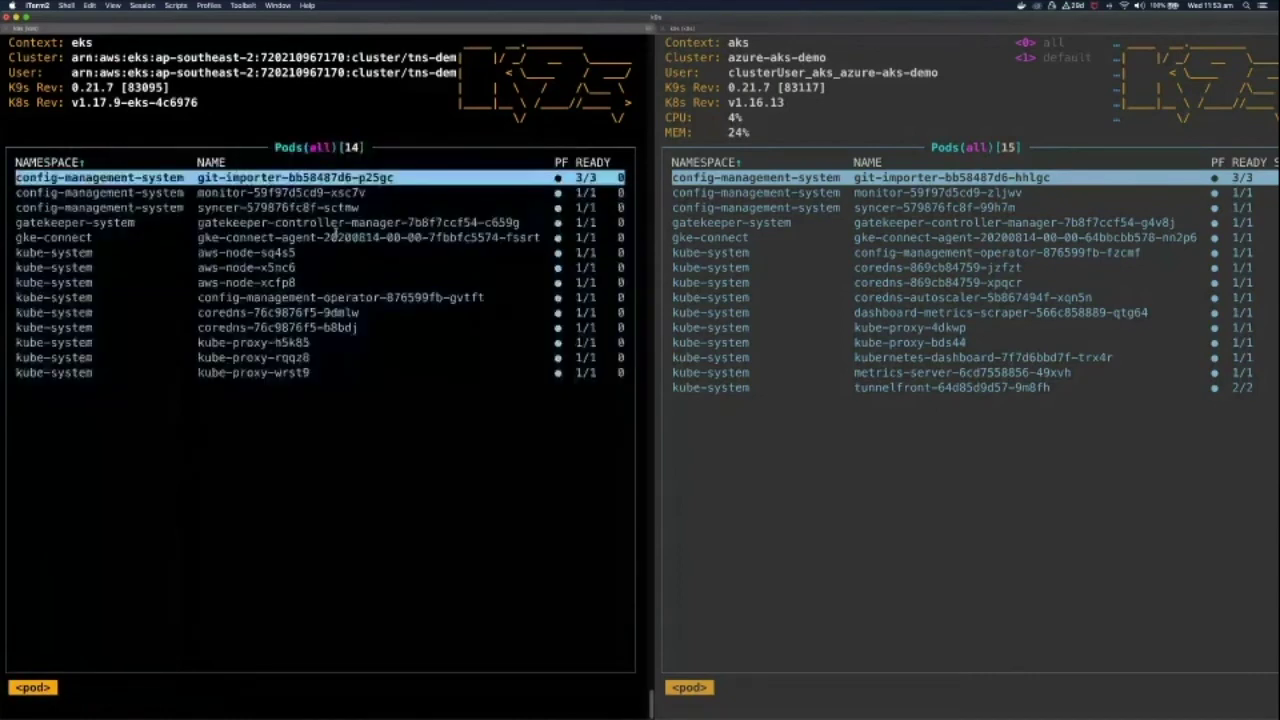
# - View the syncer container's logs from the syncer pod in the aks cluster and return to its pod list
pyautogui.click(852, 392)
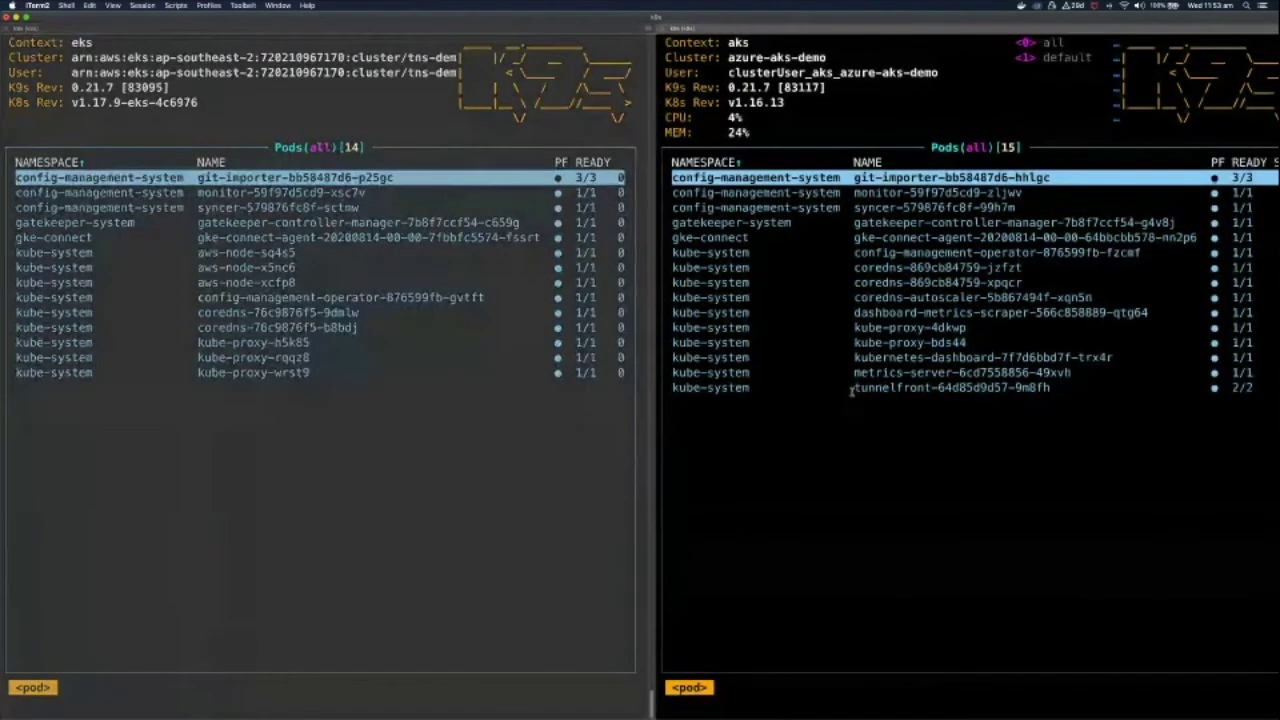
pyautogui.press('Down')
pyautogui.press('Down')
pyautogui.press('Return')
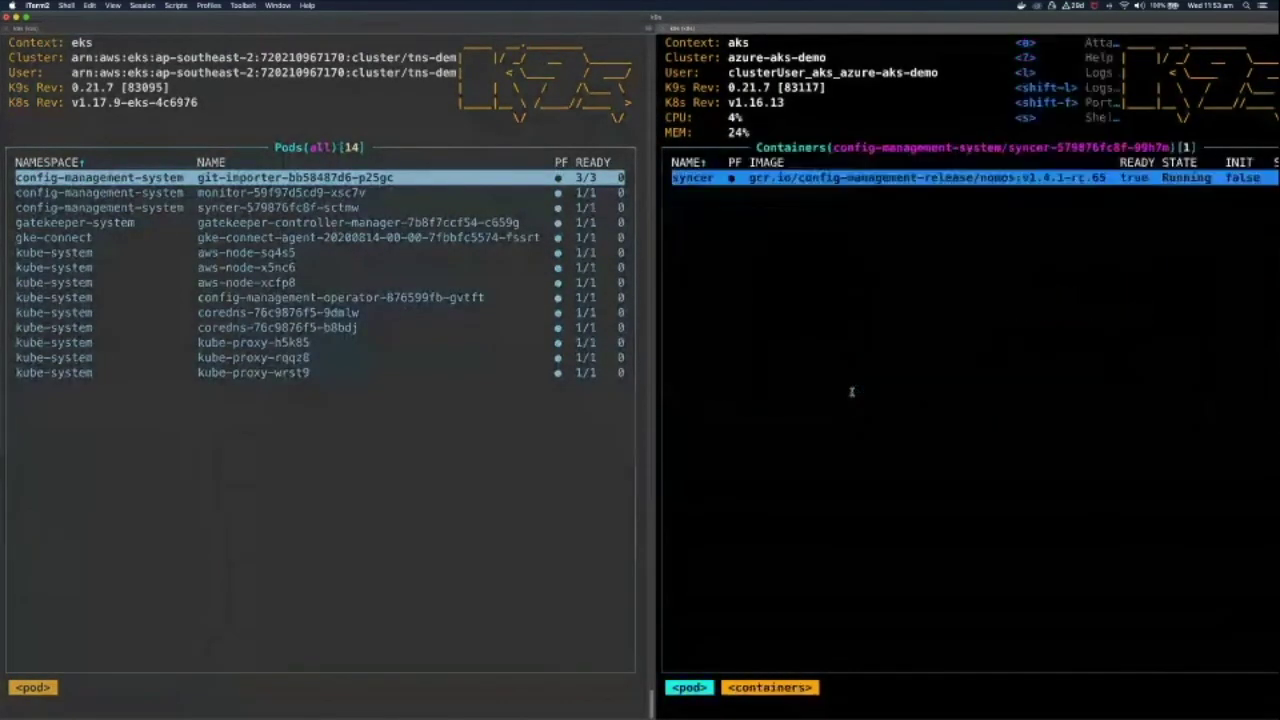
pyautogui.press('Return')
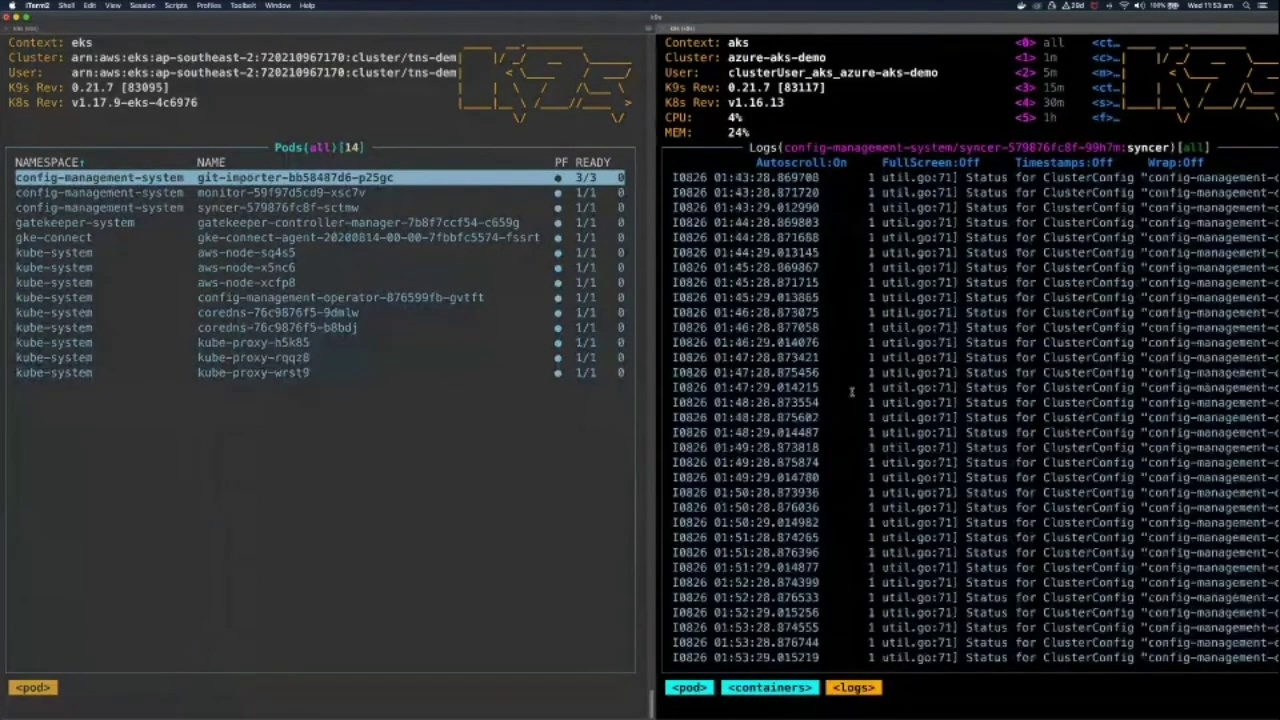
pyautogui.press('Escape')
pyautogui.press('Escape')
# - Show the syncer container logs of the aks and eks clusters side by side
pyautogui.press('Up')
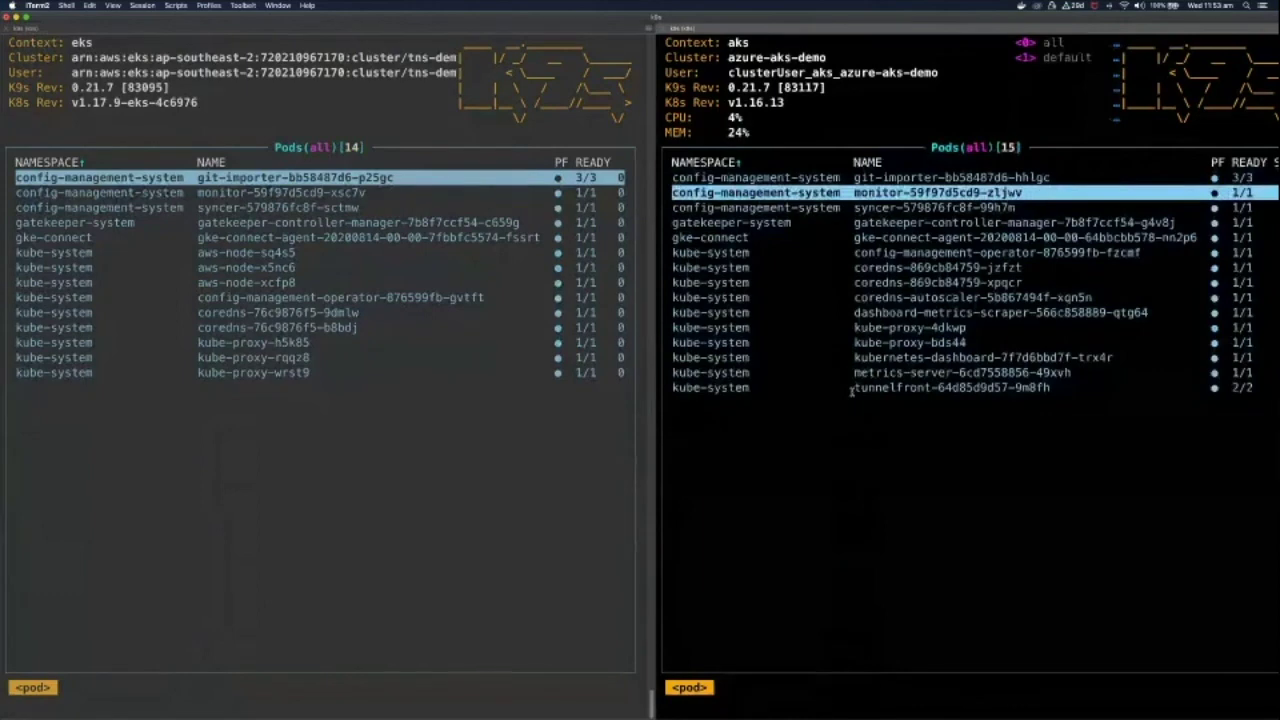
pyautogui.press('Down')
pyautogui.press('Return')
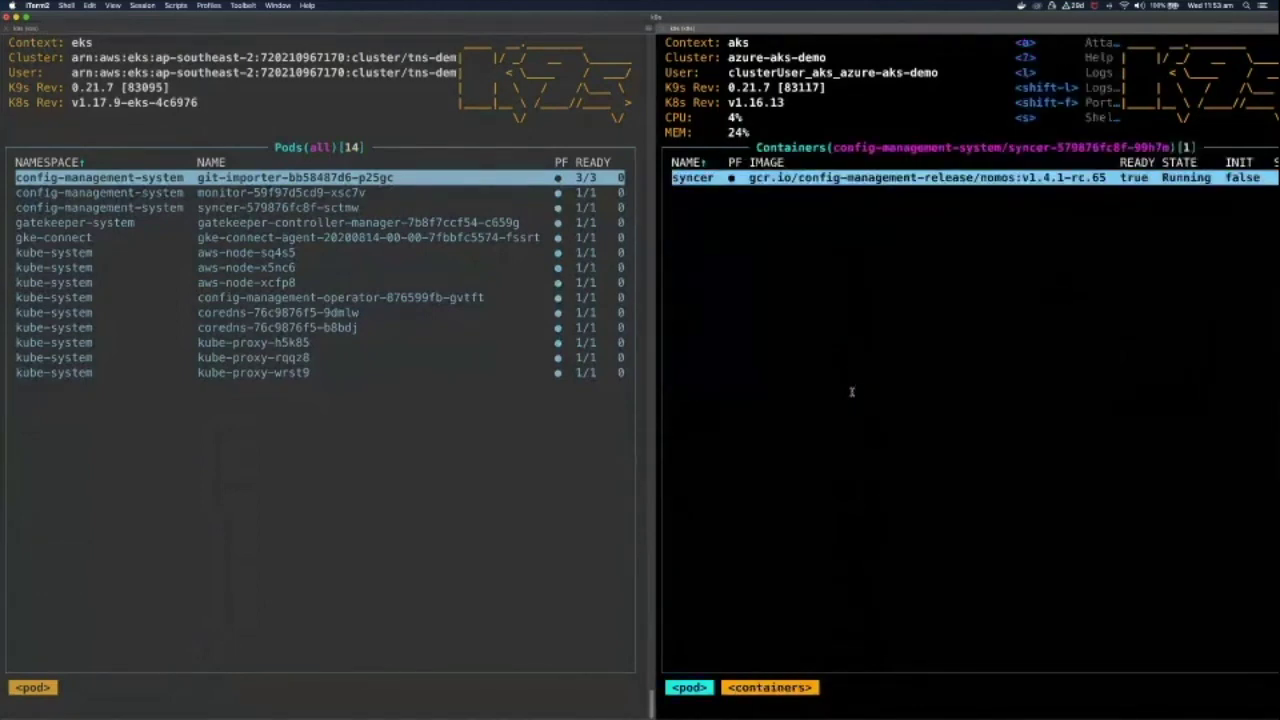
pyautogui.press('l')
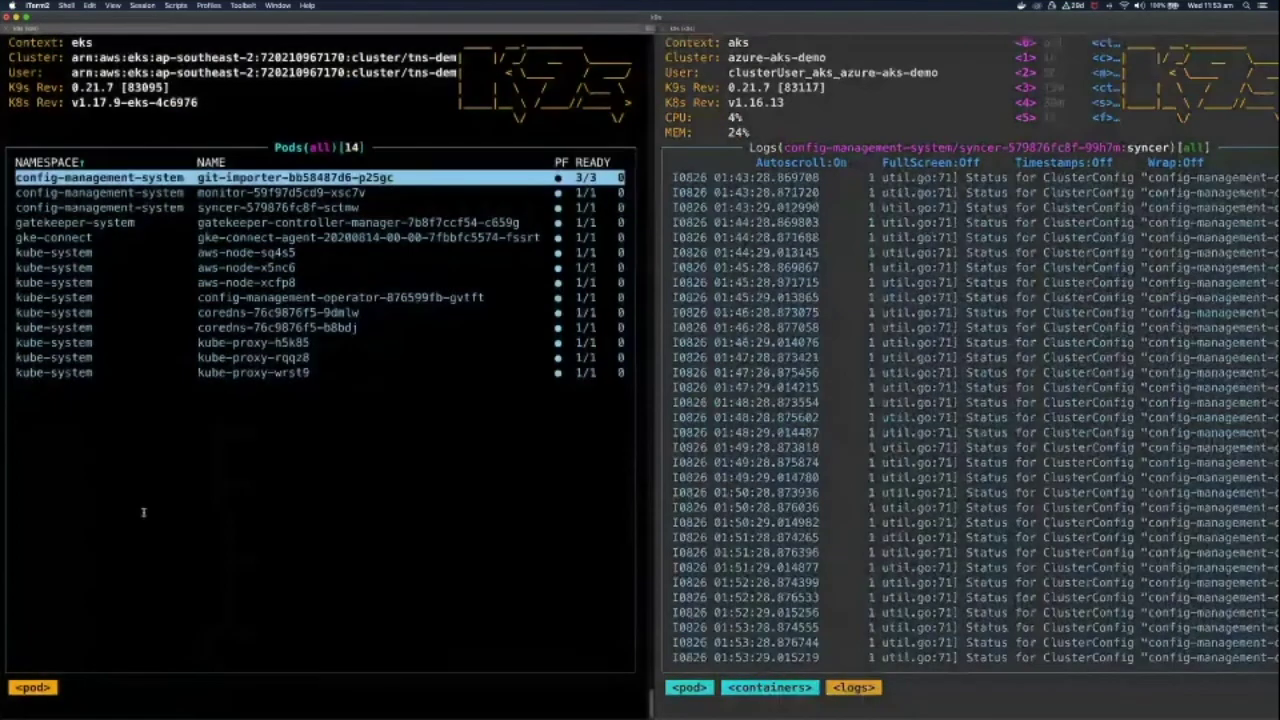
pyautogui.press('Down')
pyautogui.press('Down')
pyautogui.press('Return')
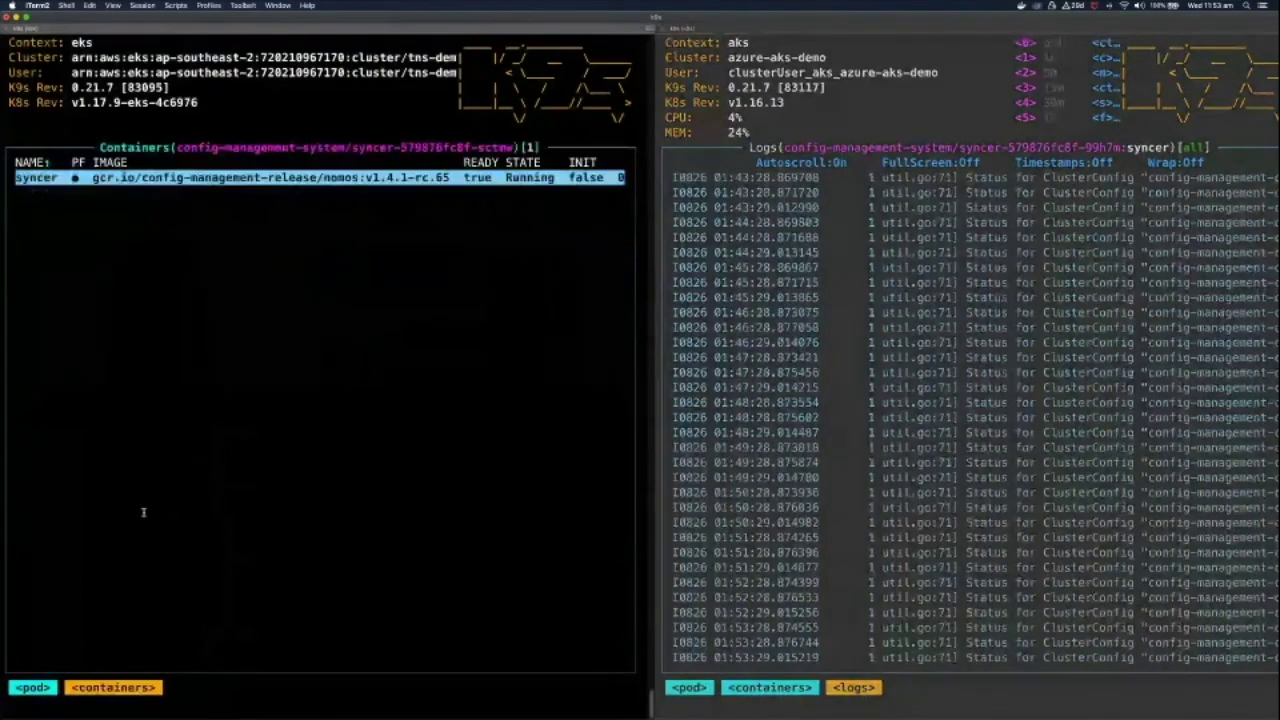
pyautogui.press('l')
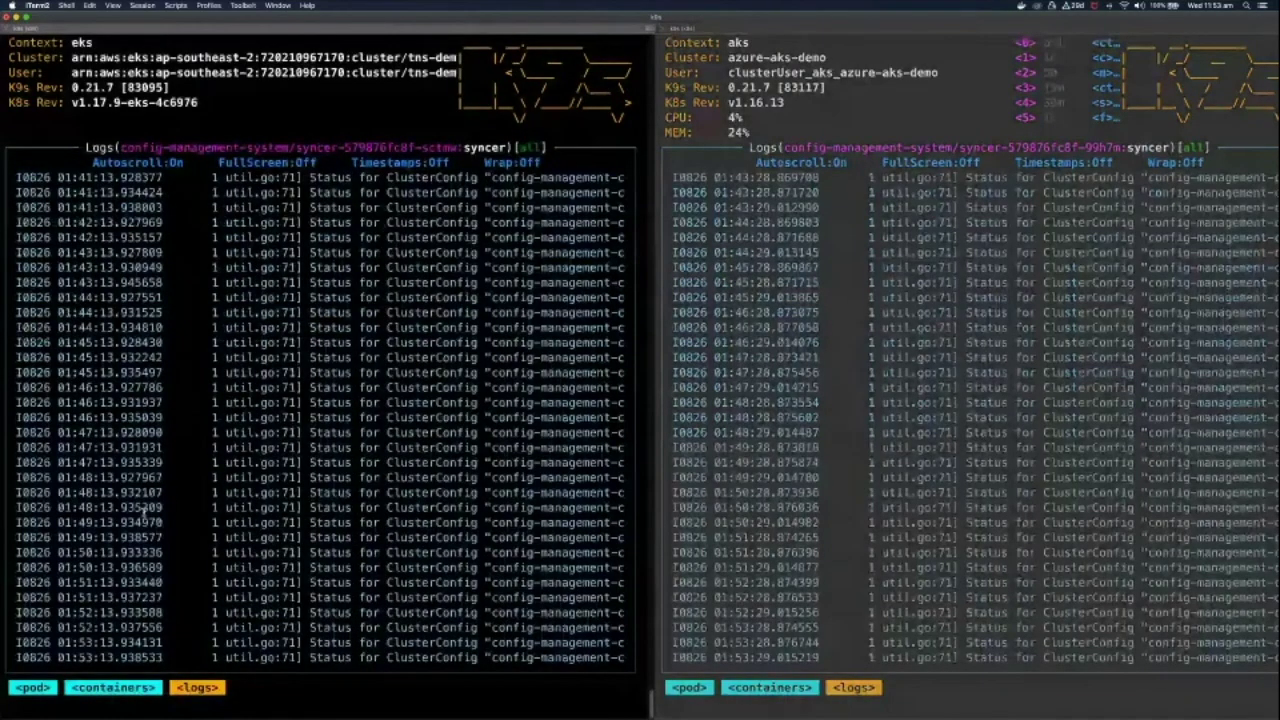
# - Close both syncer logs and select the gatekeeper-controller-manager pod in the eks and aks pod lists
pyautogui.press('Escape')
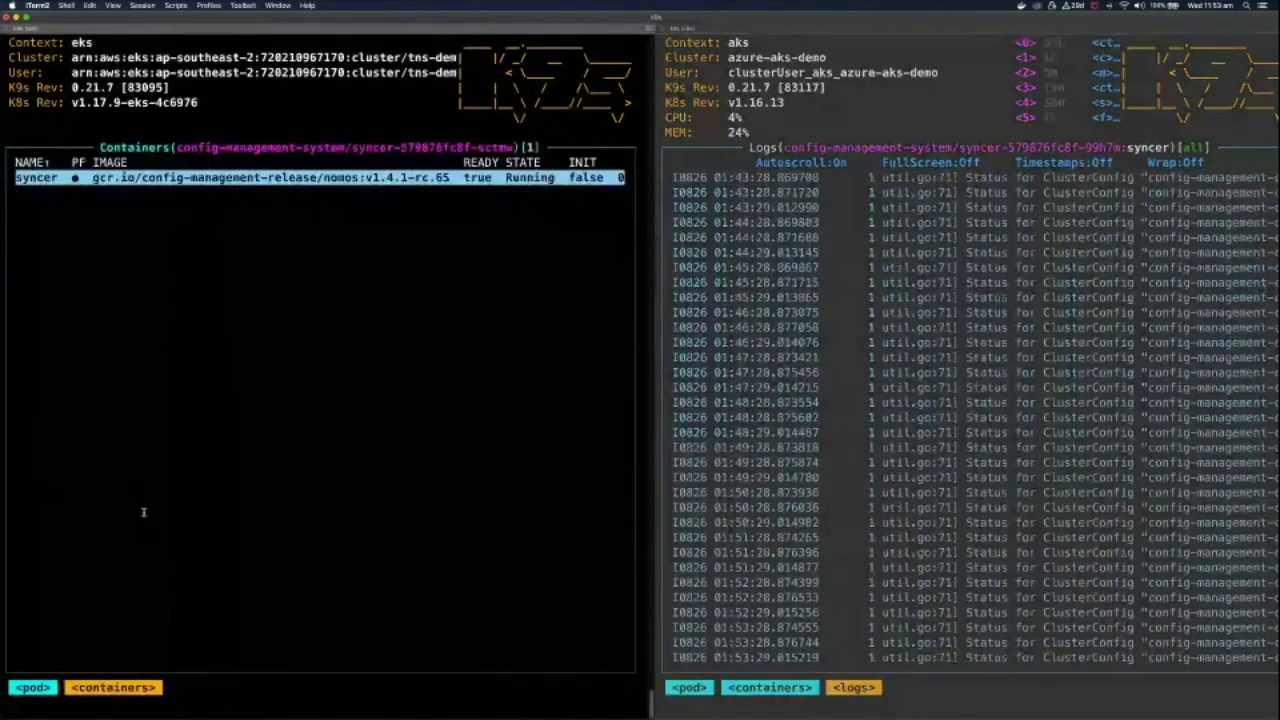
pyautogui.press('Escape')
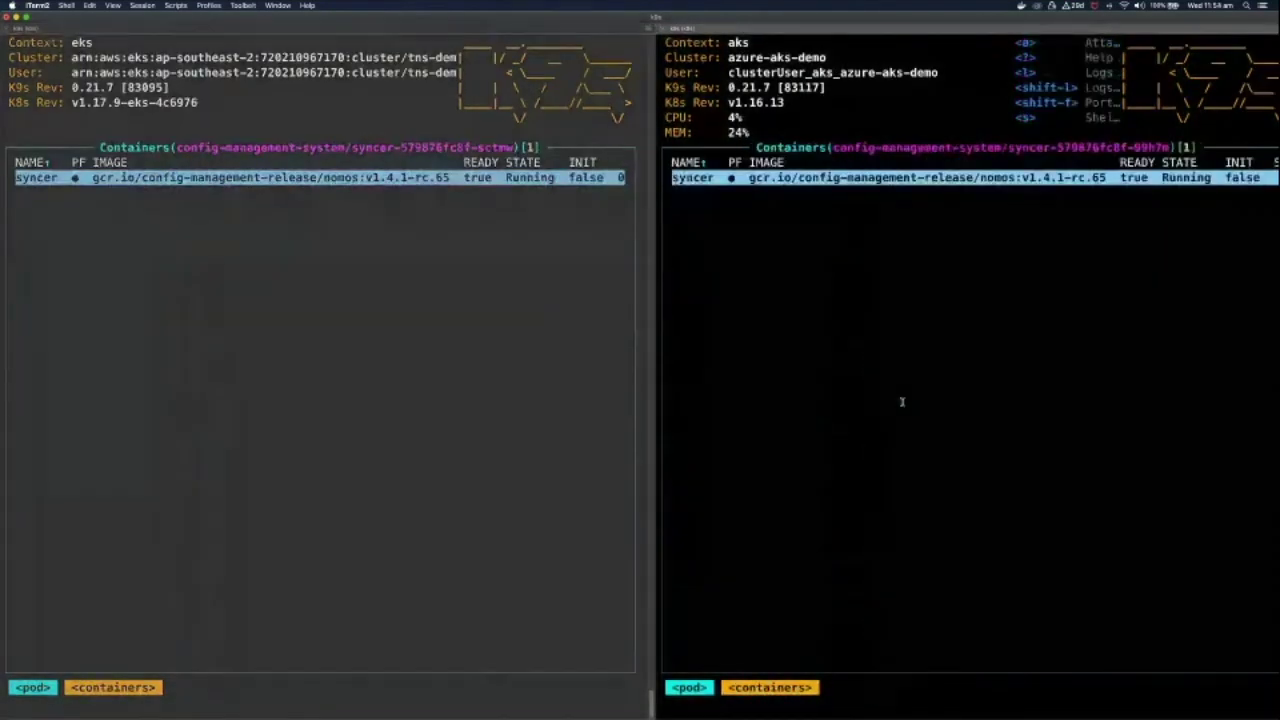
pyautogui.click(462, 320)
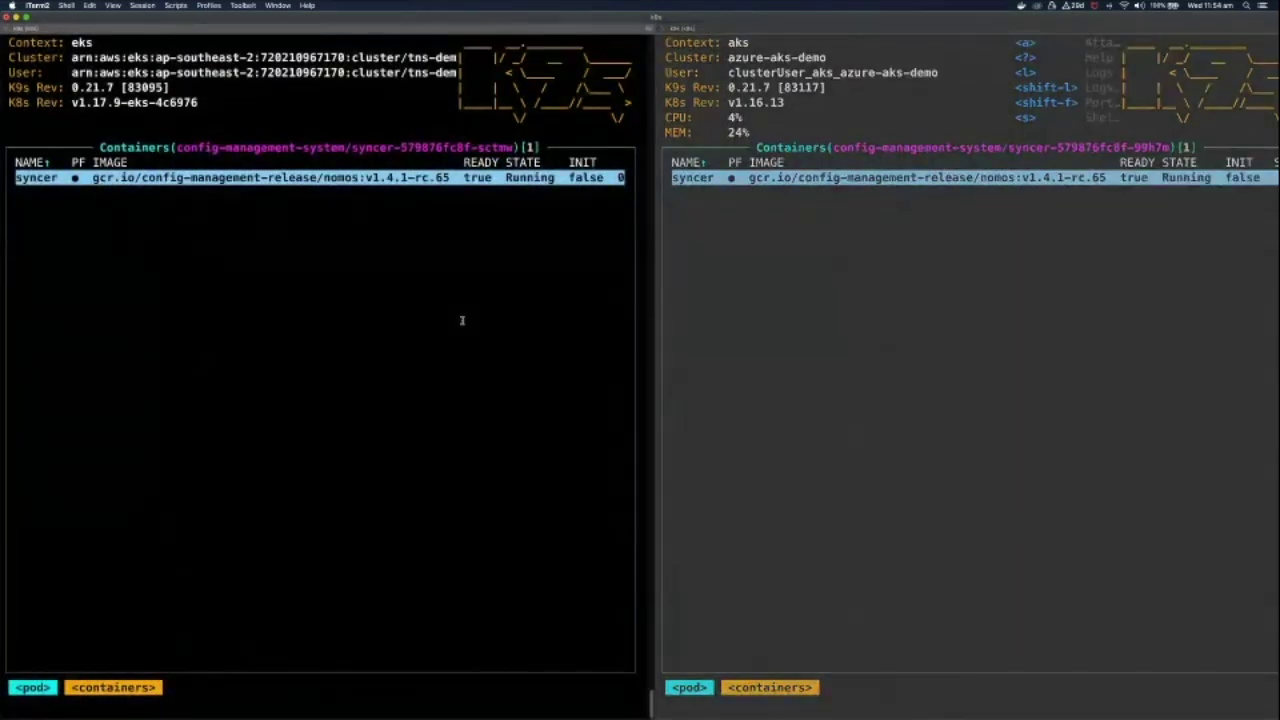
pyautogui.press('Escape')
pyautogui.press('Down')
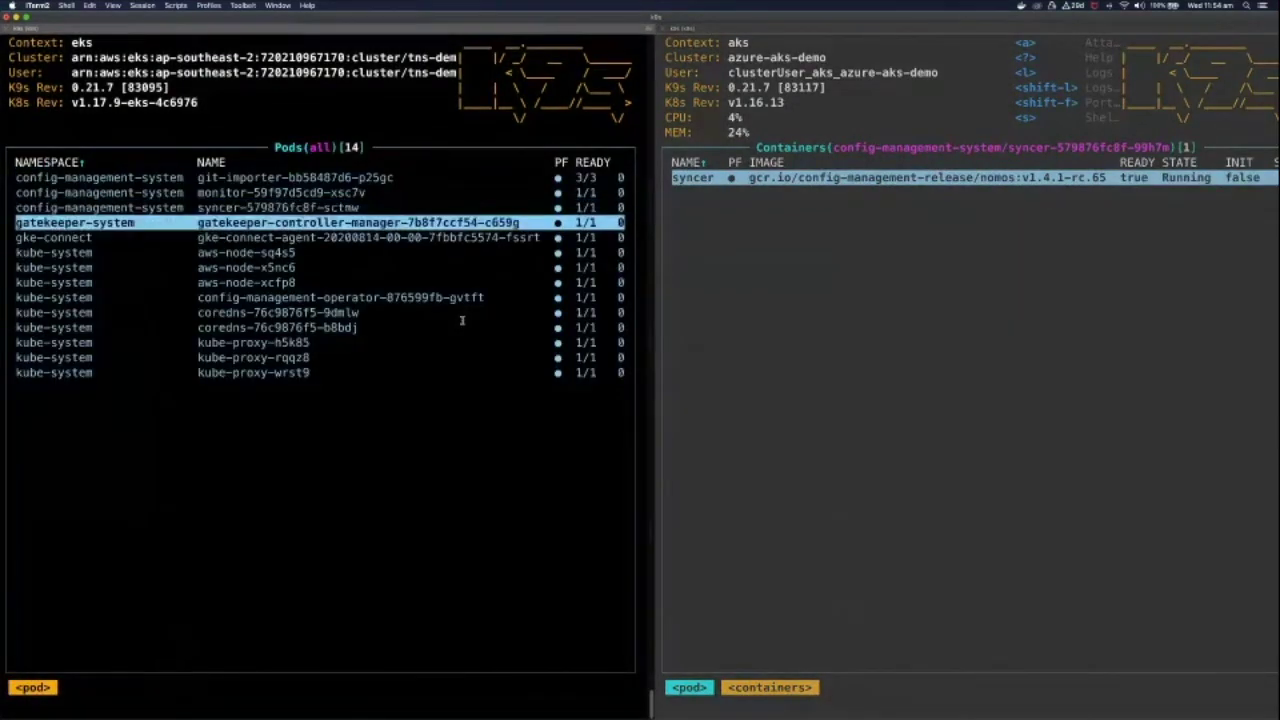
pyautogui.click(987, 362)
pyautogui.press('Escape')
pyautogui.press('Down')
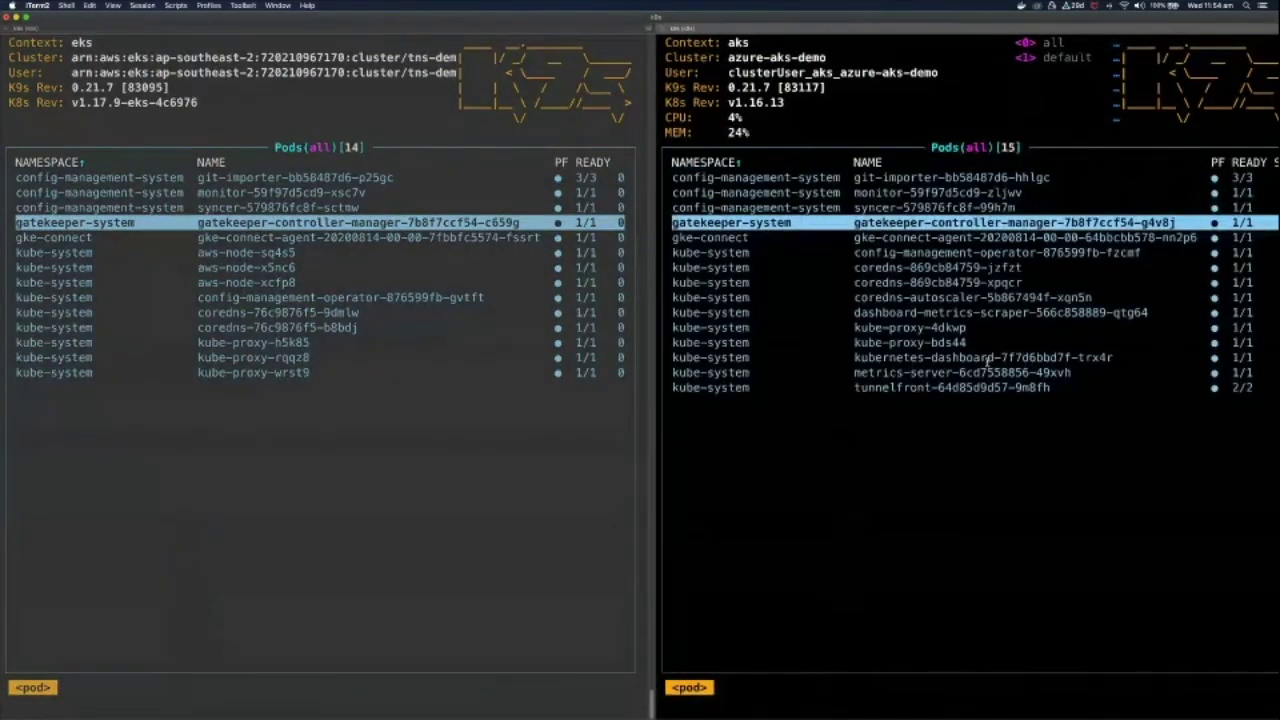
# - View the manager container's logs in the aks gatekeeper-controller-manager pod and return to the pod list
pyautogui.press('Down')
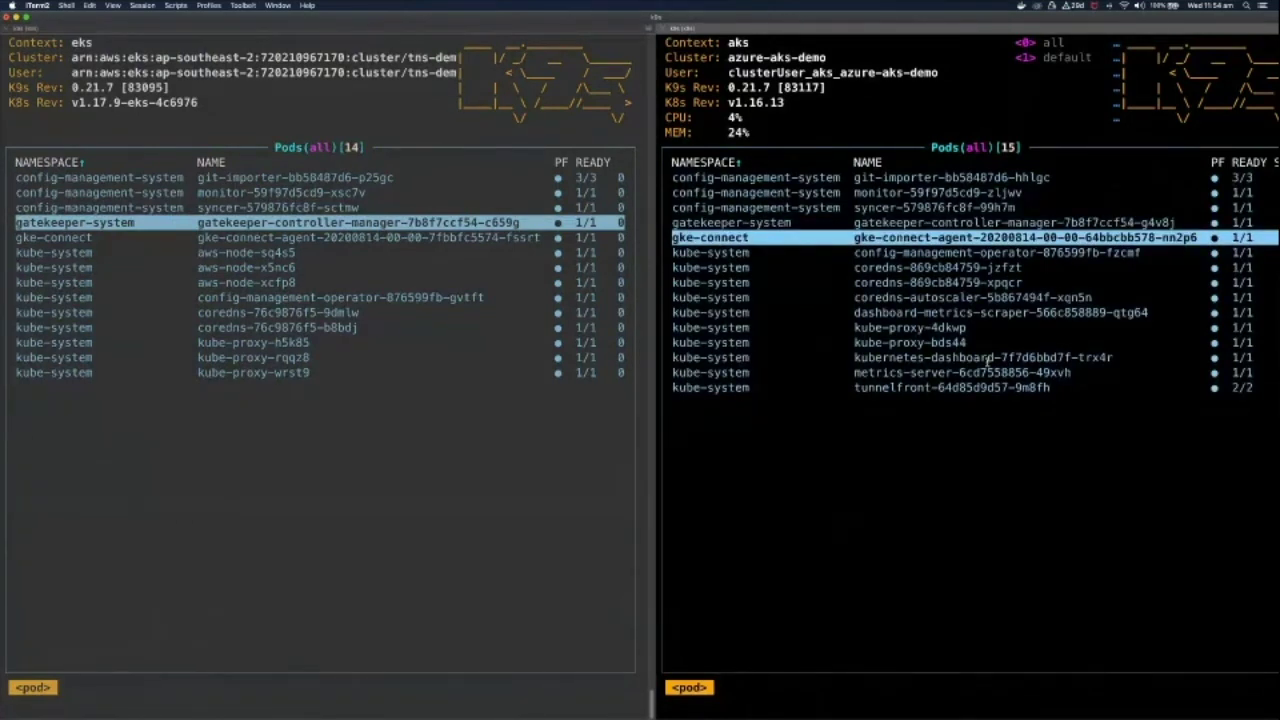
pyautogui.press('Up')
pyautogui.press('Return')
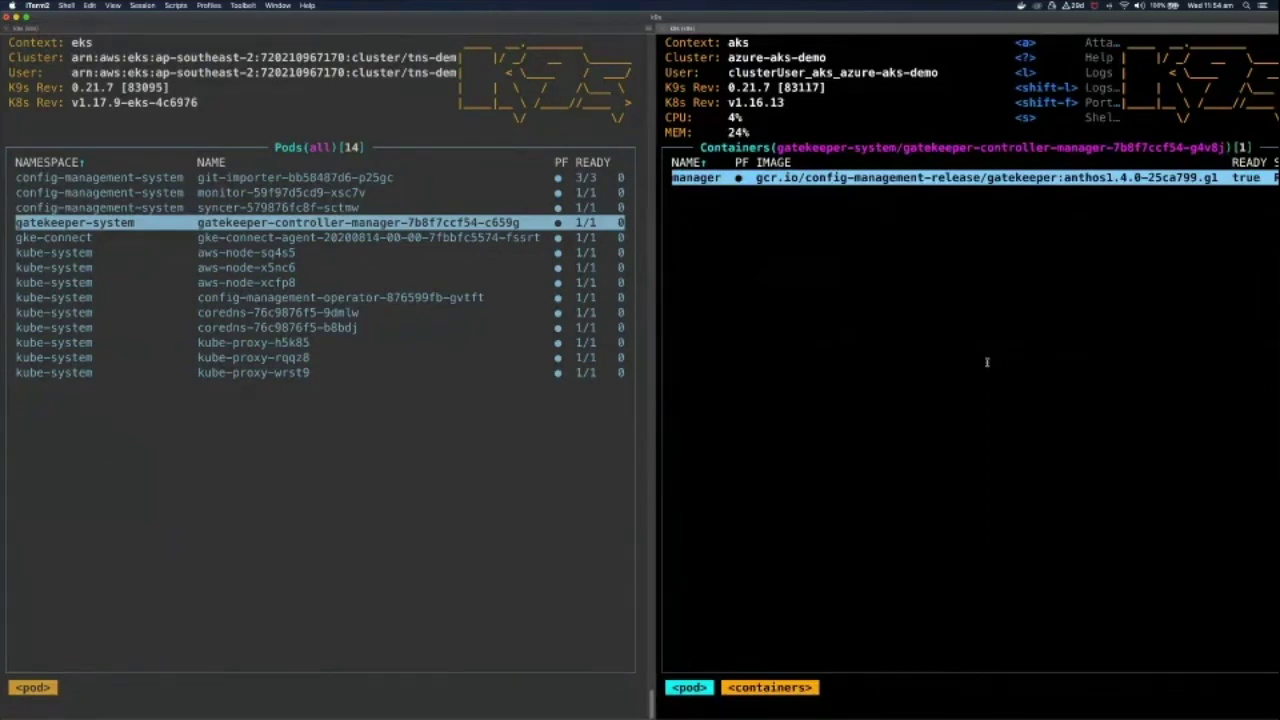
pyautogui.press('l')
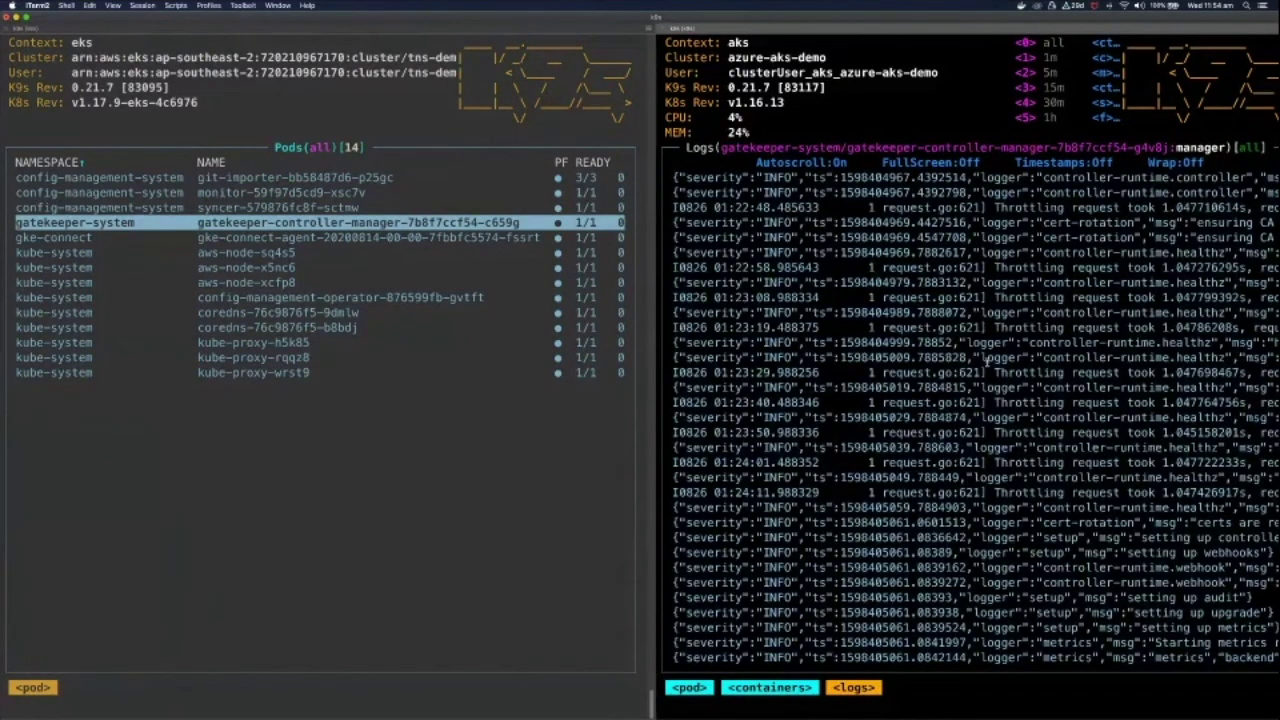
pyautogui.press('Escape')
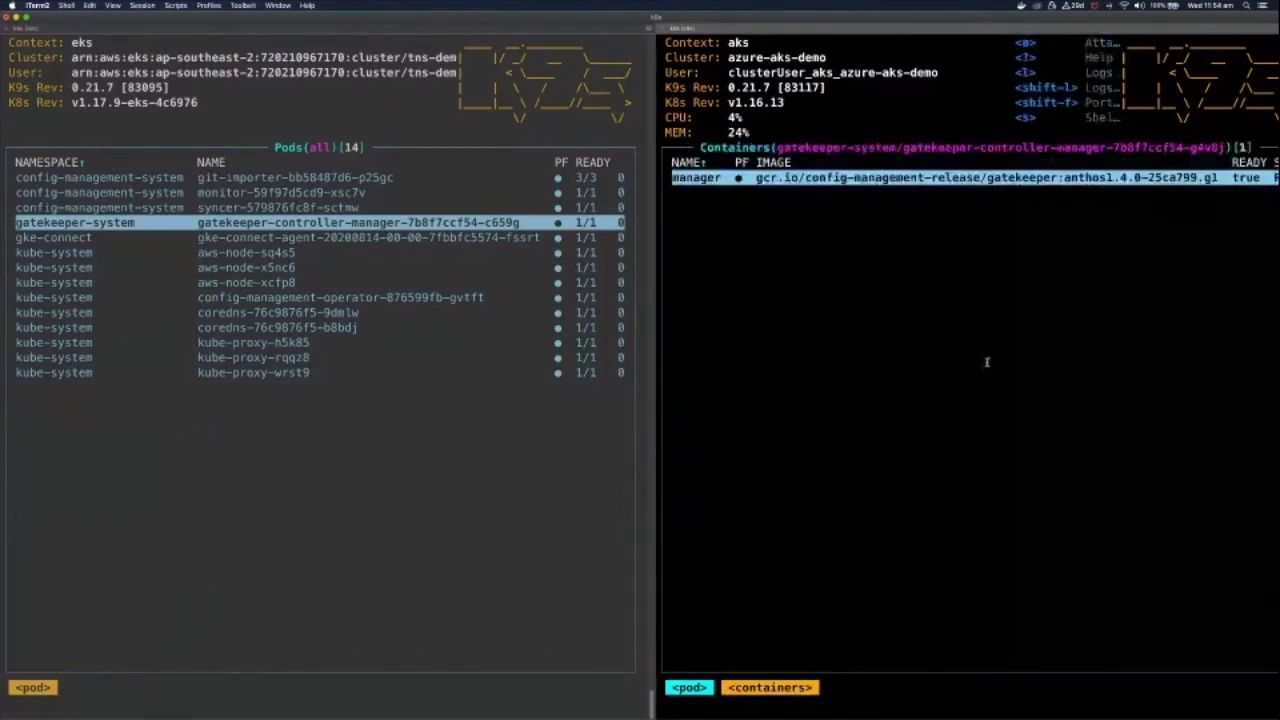
pyautogui.press('Escape')
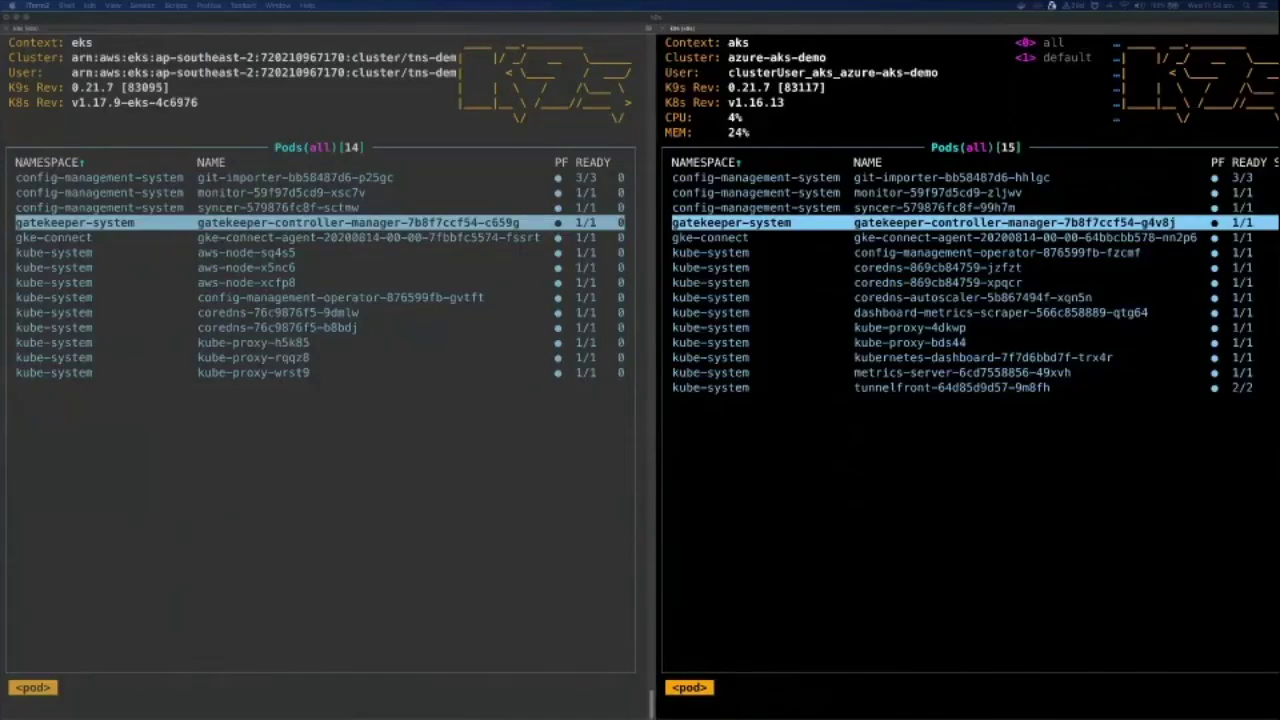
# - Inspect the container of the eks gke-connect-agent pod and try to describe the pod
pyautogui.click(486, 495)
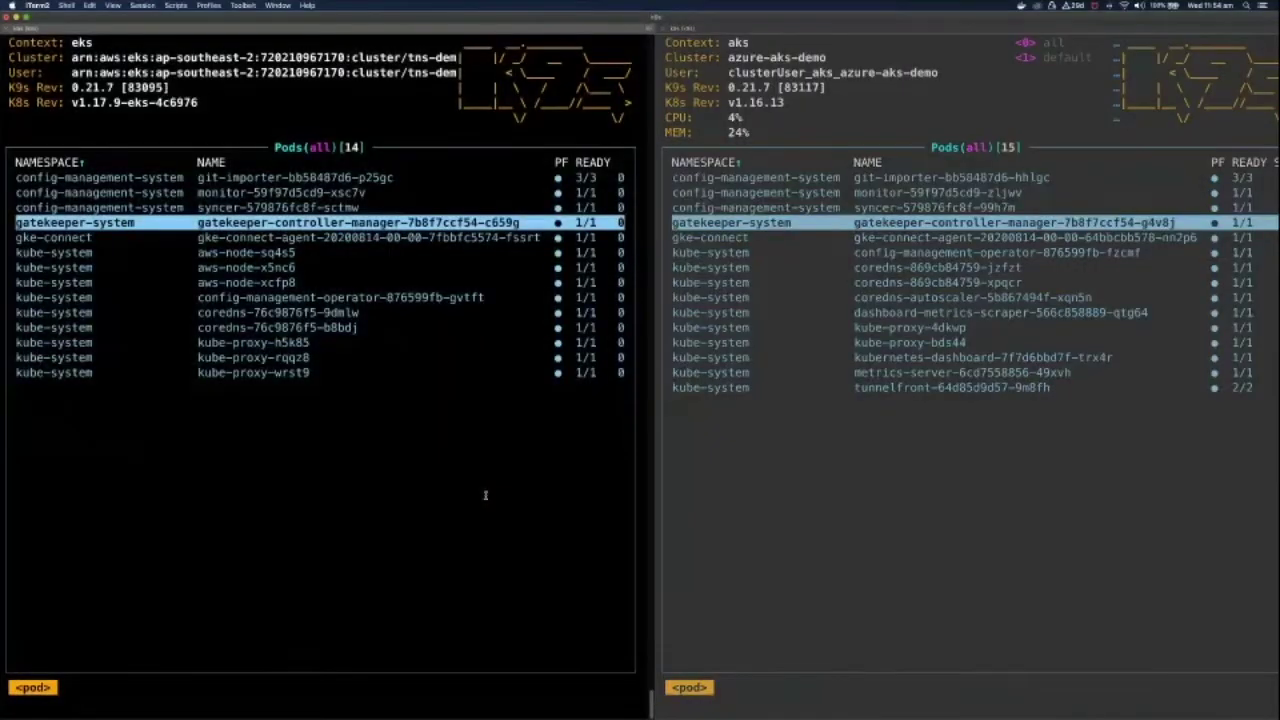
pyautogui.press('d')
pyautogui.press('Down')
pyautogui.press('Up')
pyautogui.press('Down')
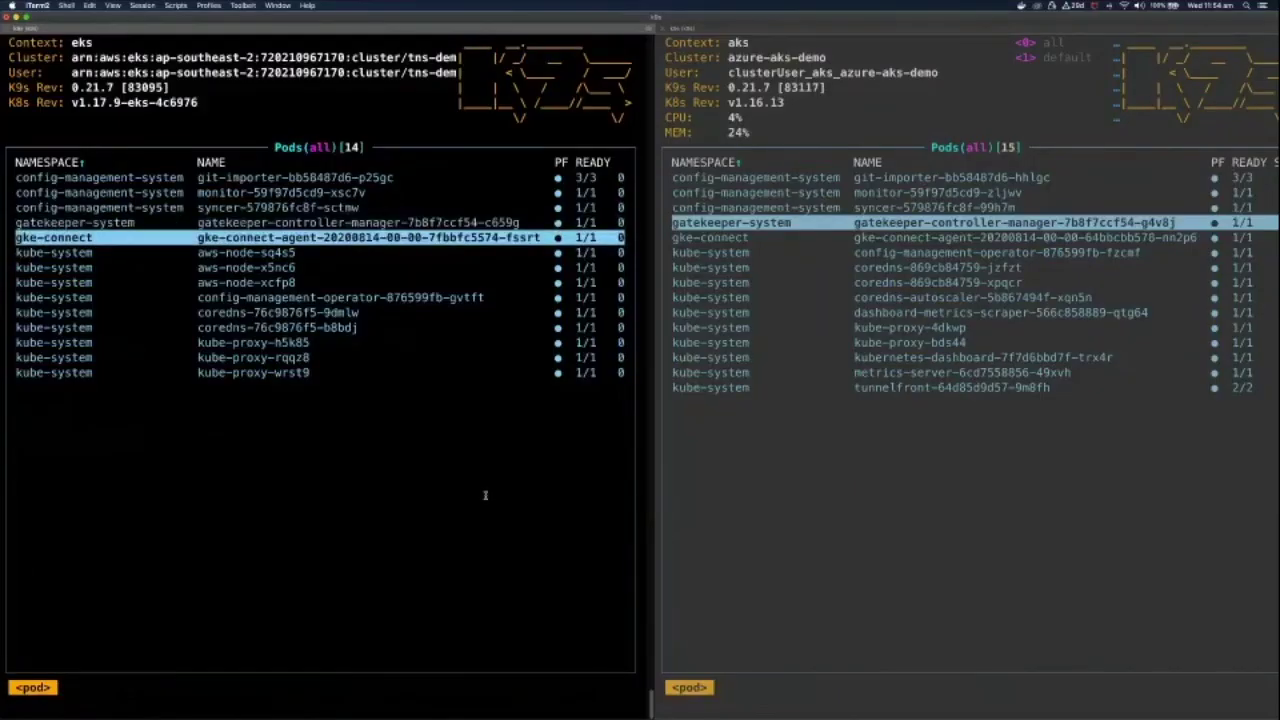
pyautogui.press('Return')
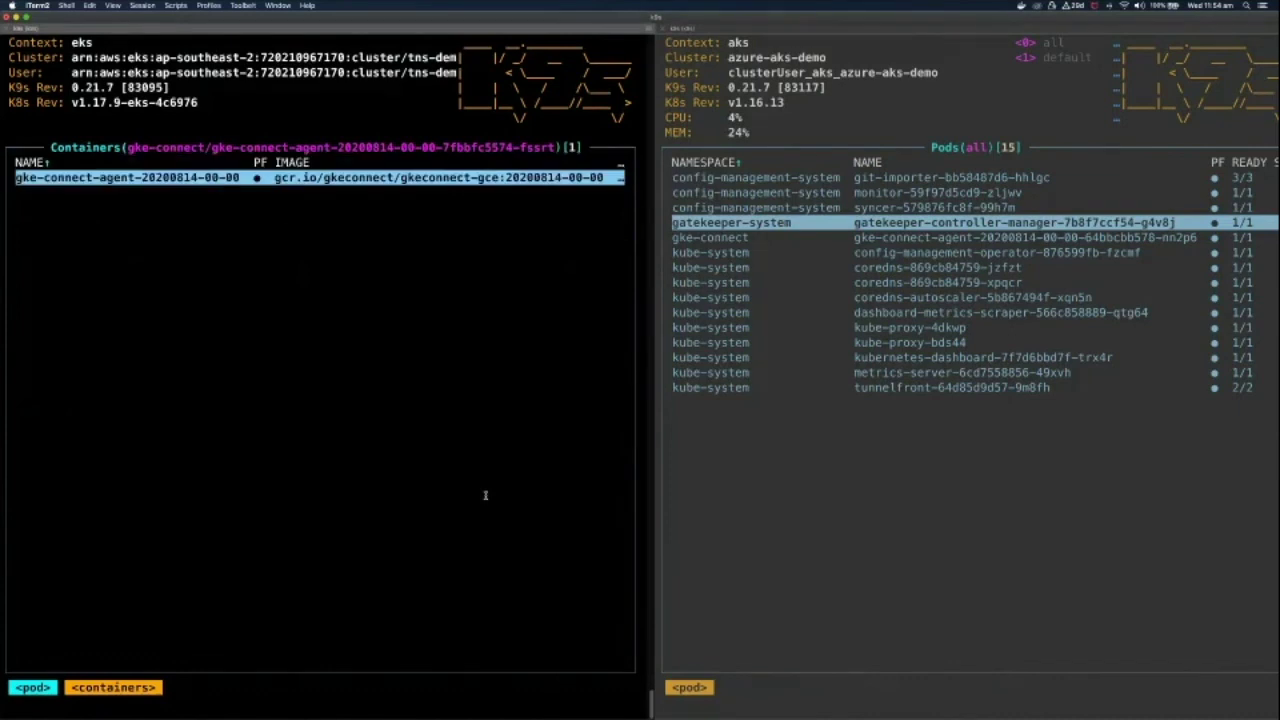
pyautogui.press('Escape')
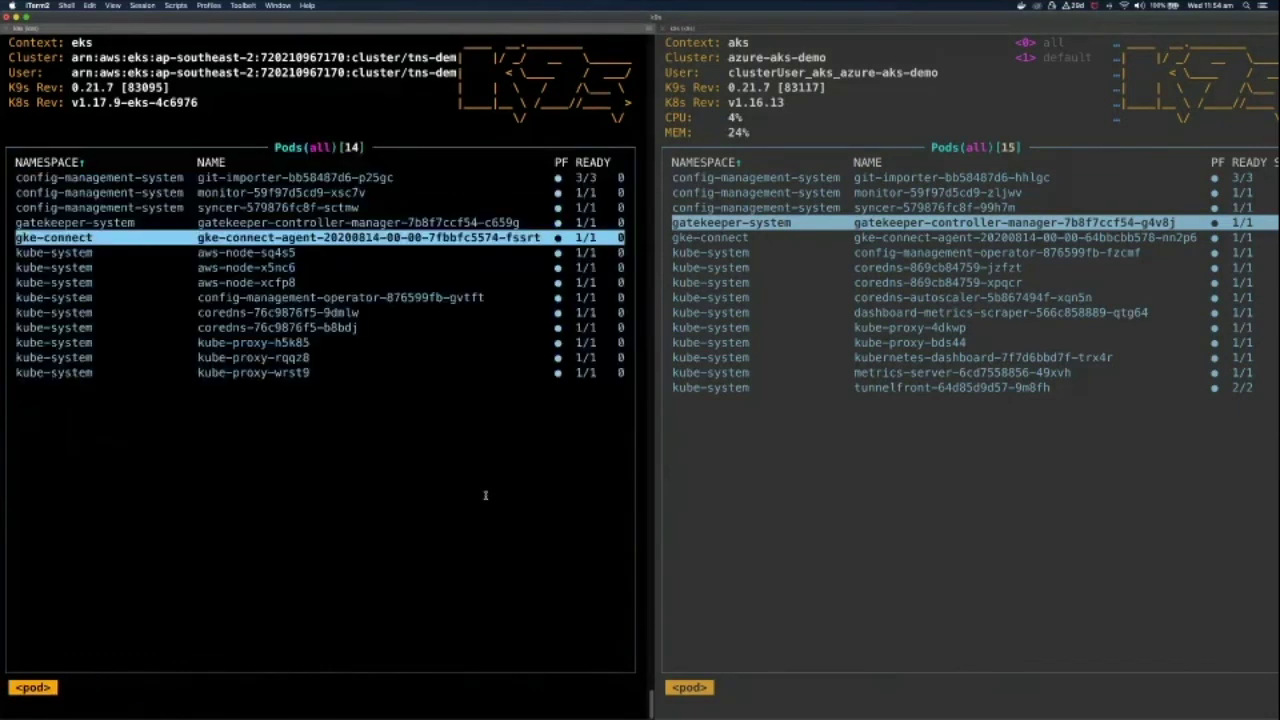
pyautogui.press('d')
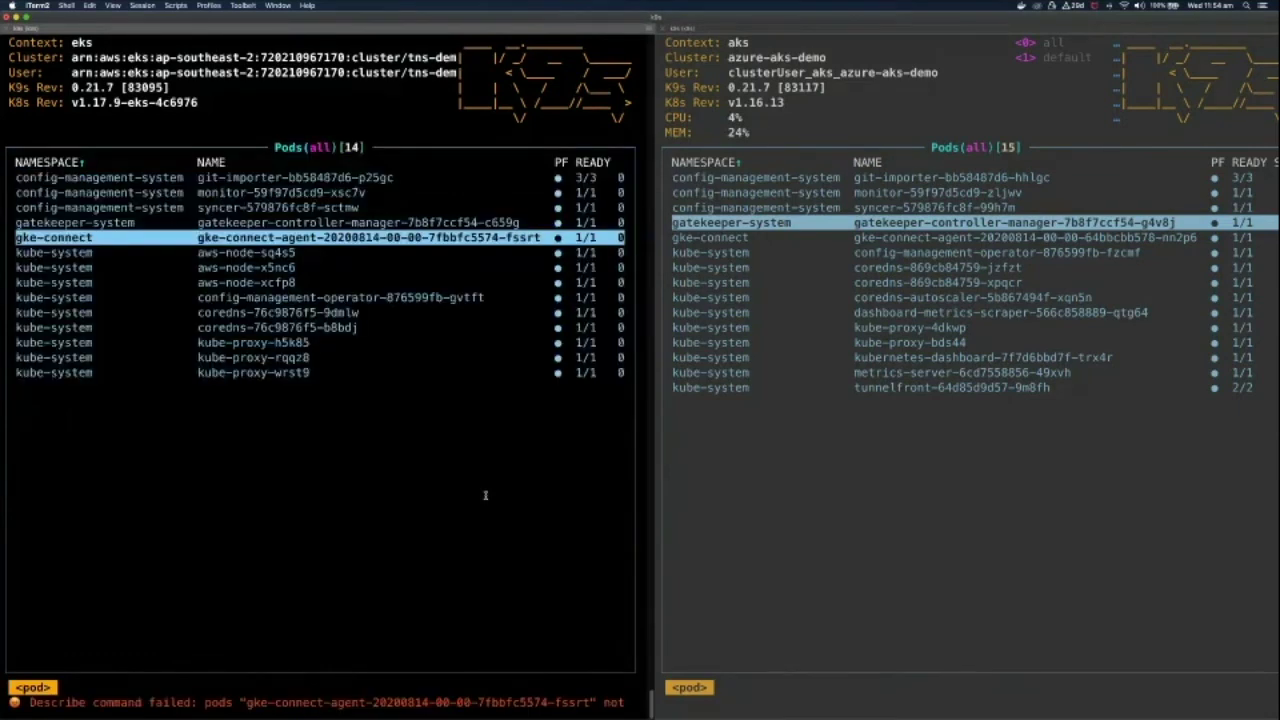
# - Try to describe the eks gatekeeper-controller-manager pod and view its logs, ending back in the aks pane
pyautogui.press('Up')
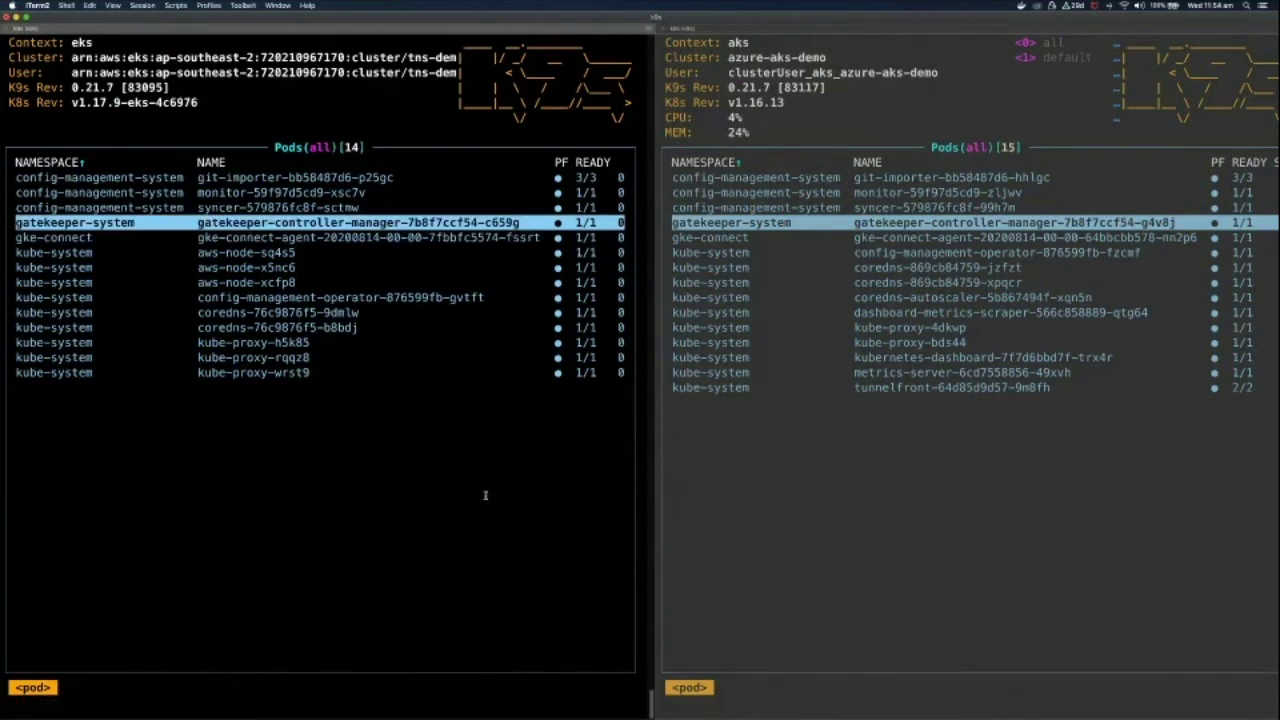
pyautogui.press('d')
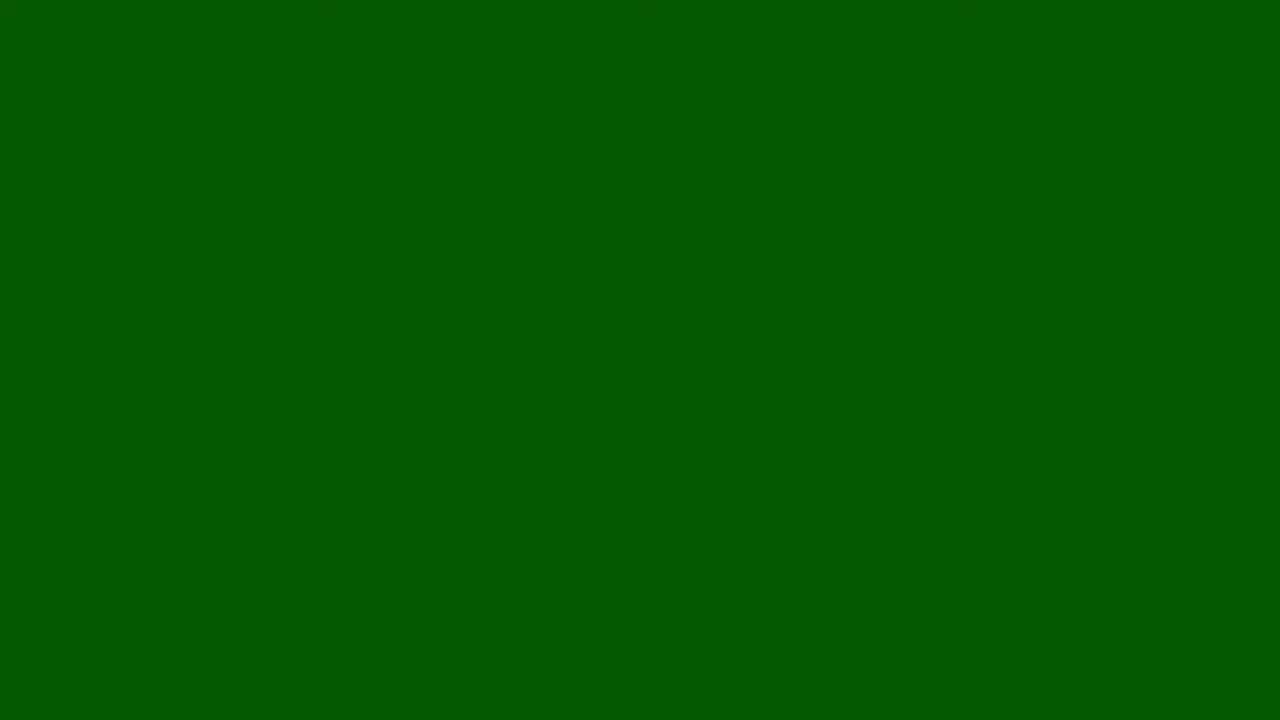
pyautogui.press('l')
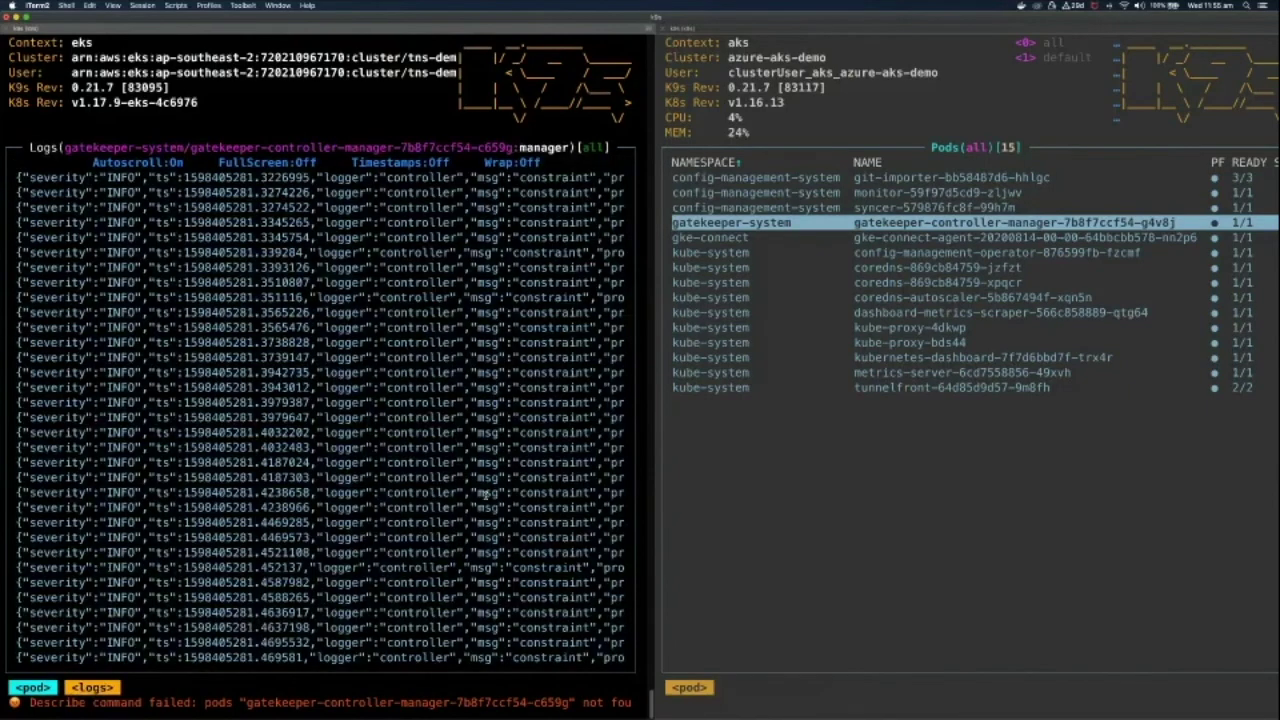
pyautogui.press('Escape')
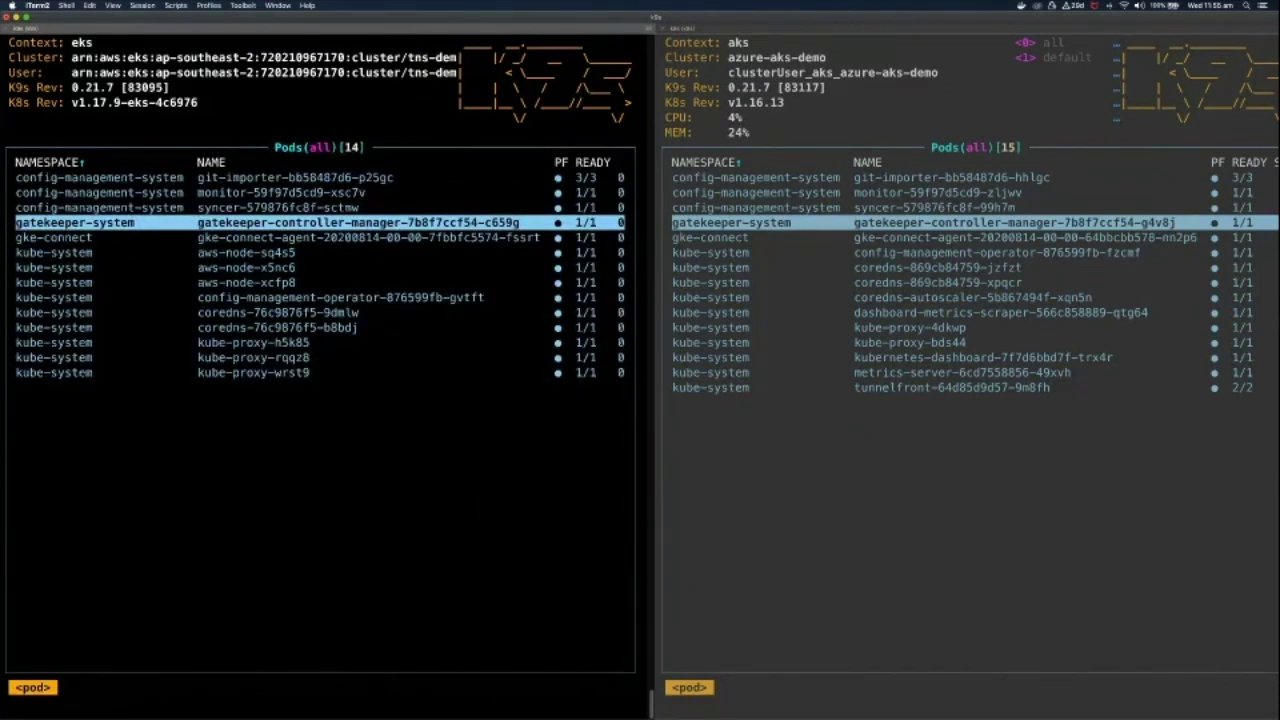
pyautogui.click(767, 420)
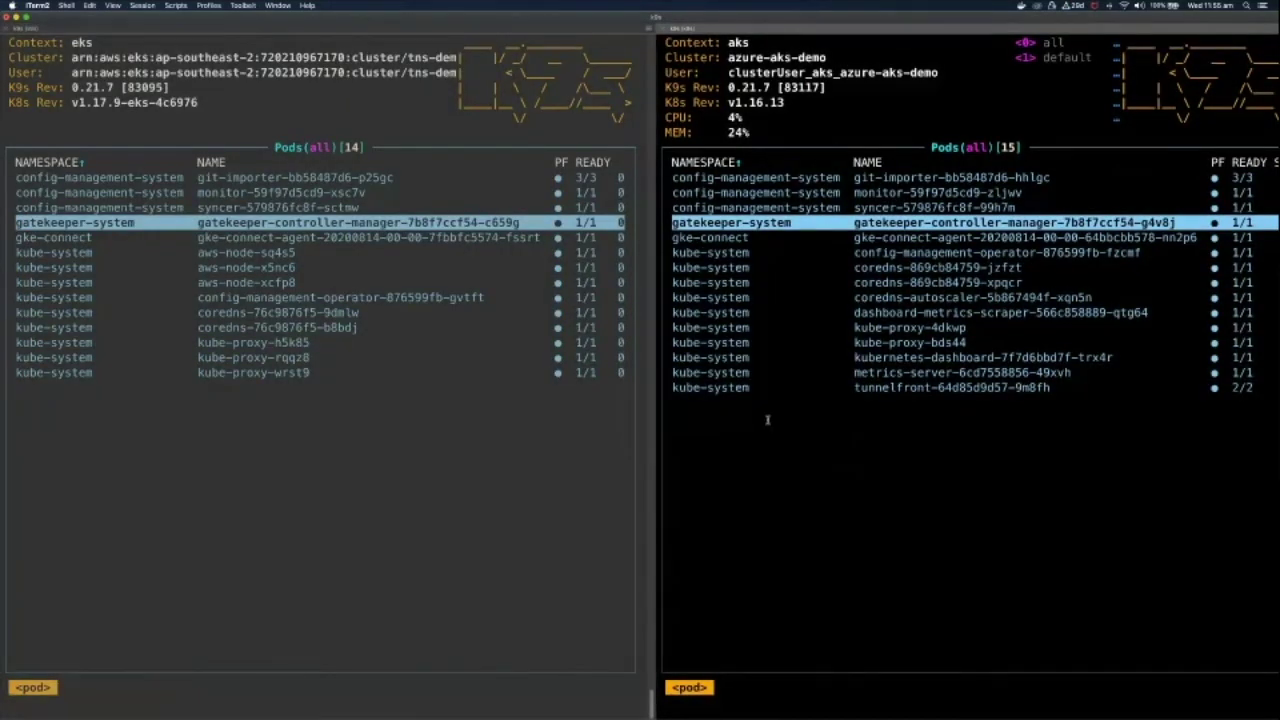
# - Quit and relaunch k9s in the aks pane, and select the gke-connect-agent pod in the eks pod list
pyautogui.hotkey('ctrl', 'c')
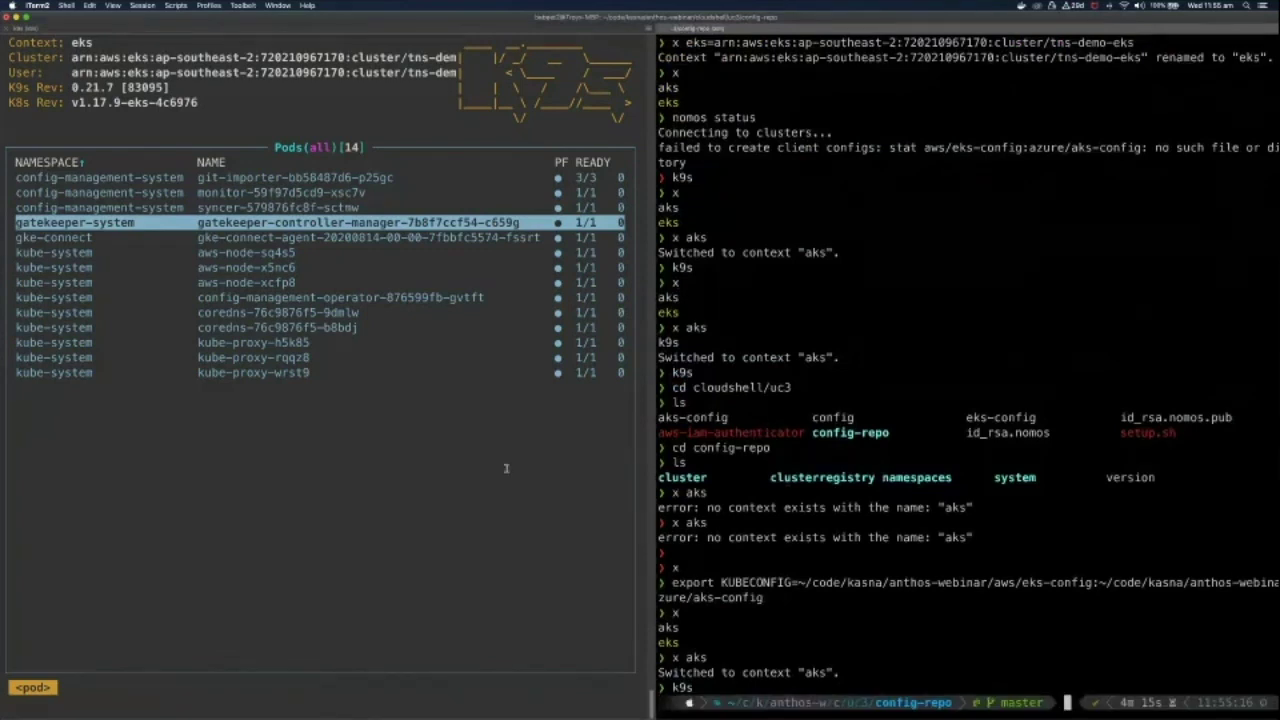
pyautogui.click(506, 468)
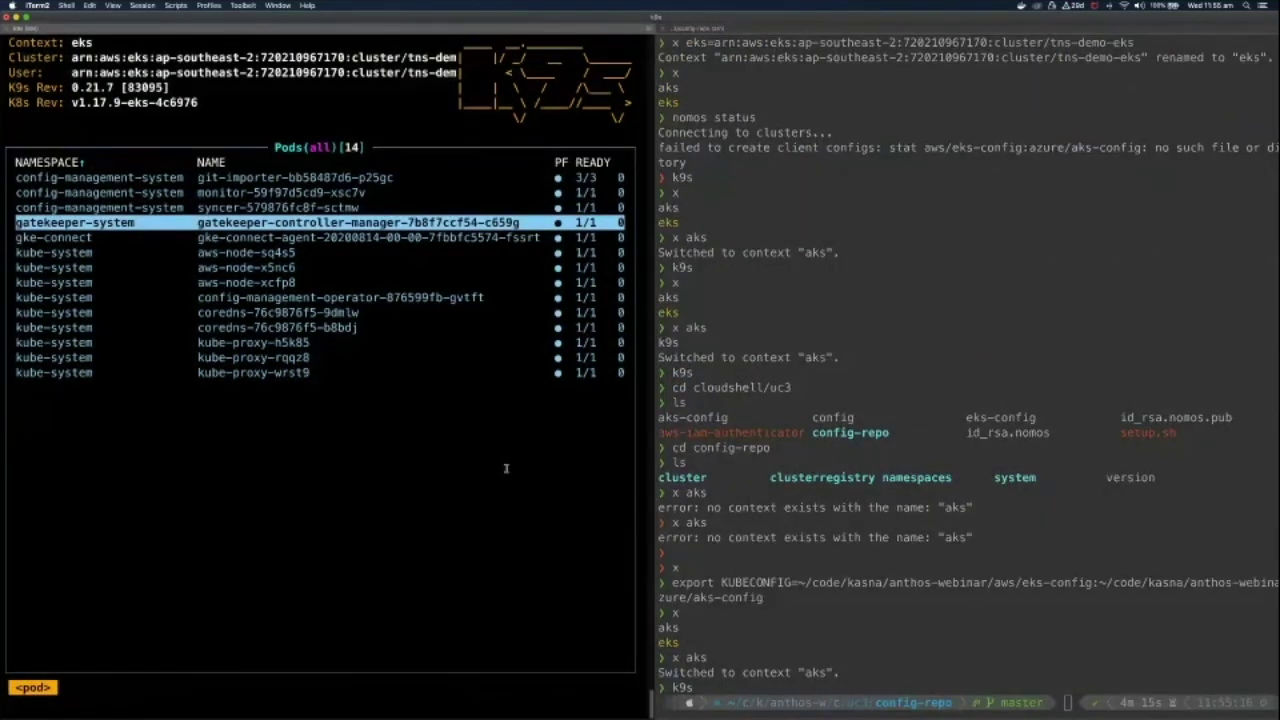
pyautogui.press('Down')
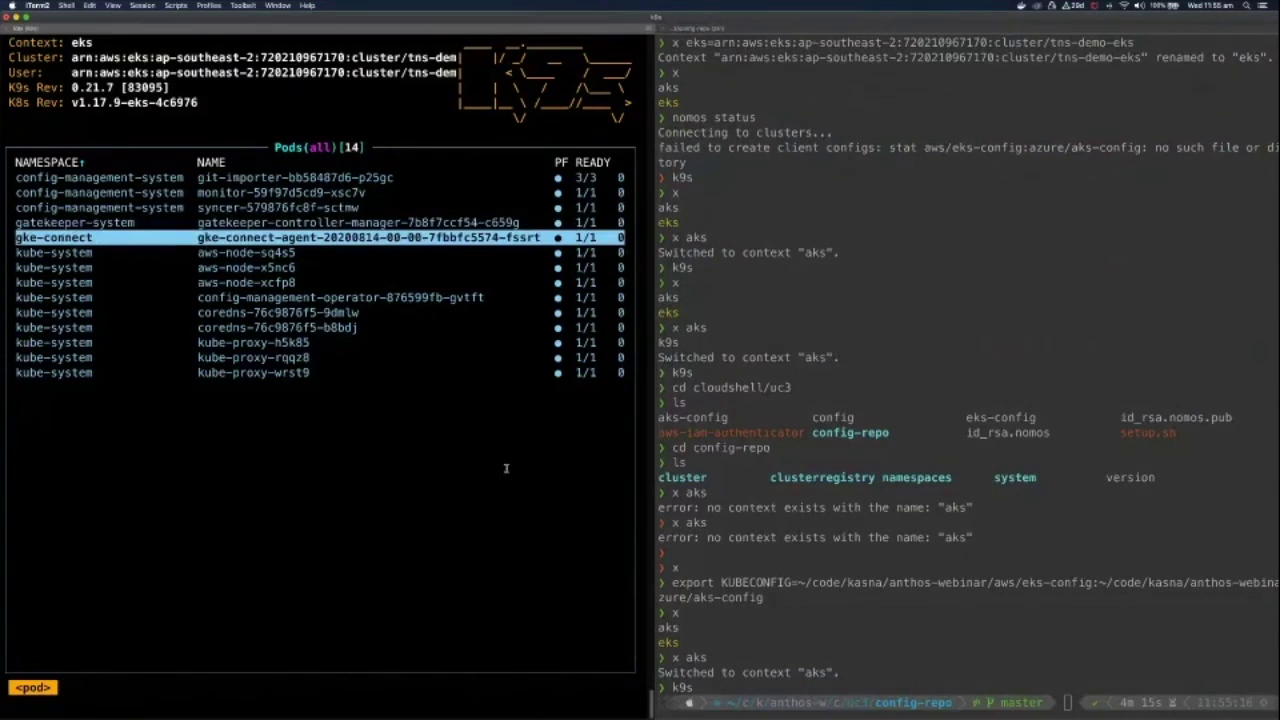
pyautogui.click(1108, 545)
pyautogui.write('k9s')
pyautogui.press('Return')
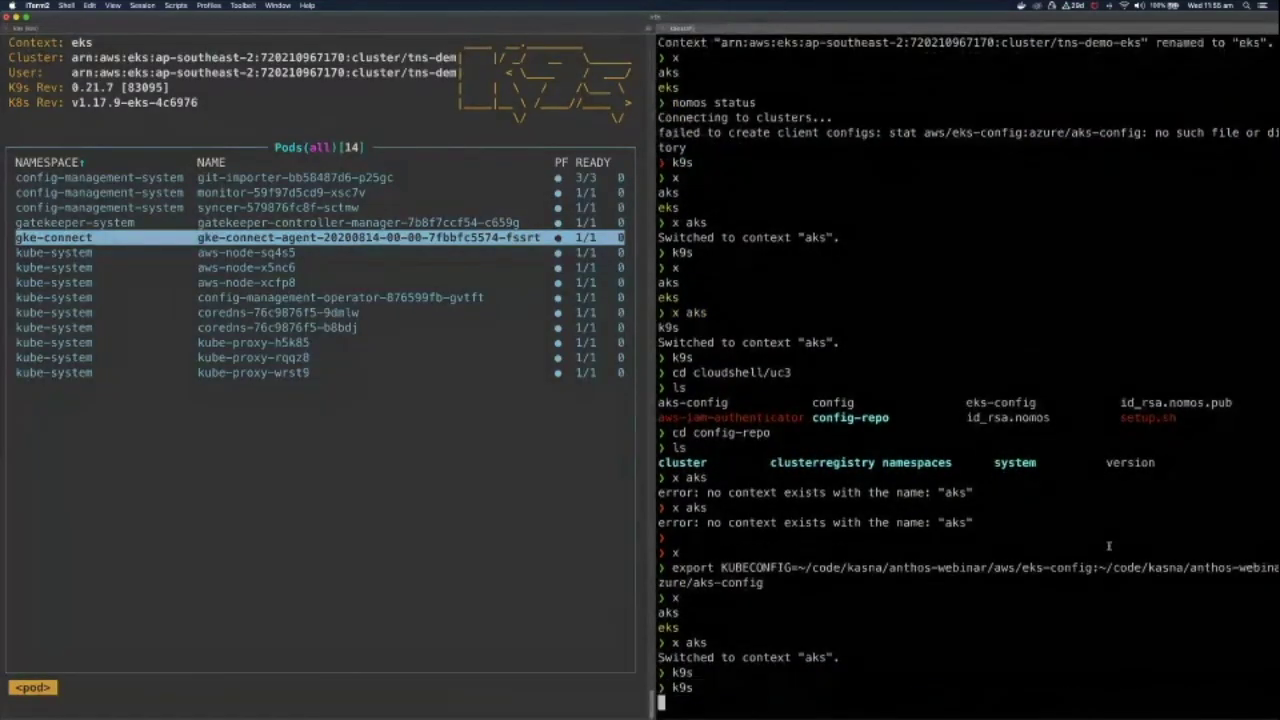
# - View the container logs of the gke-connect-agent pod in the eks cluster
pyautogui.click(313, 430)
pyautogui.press('Return')
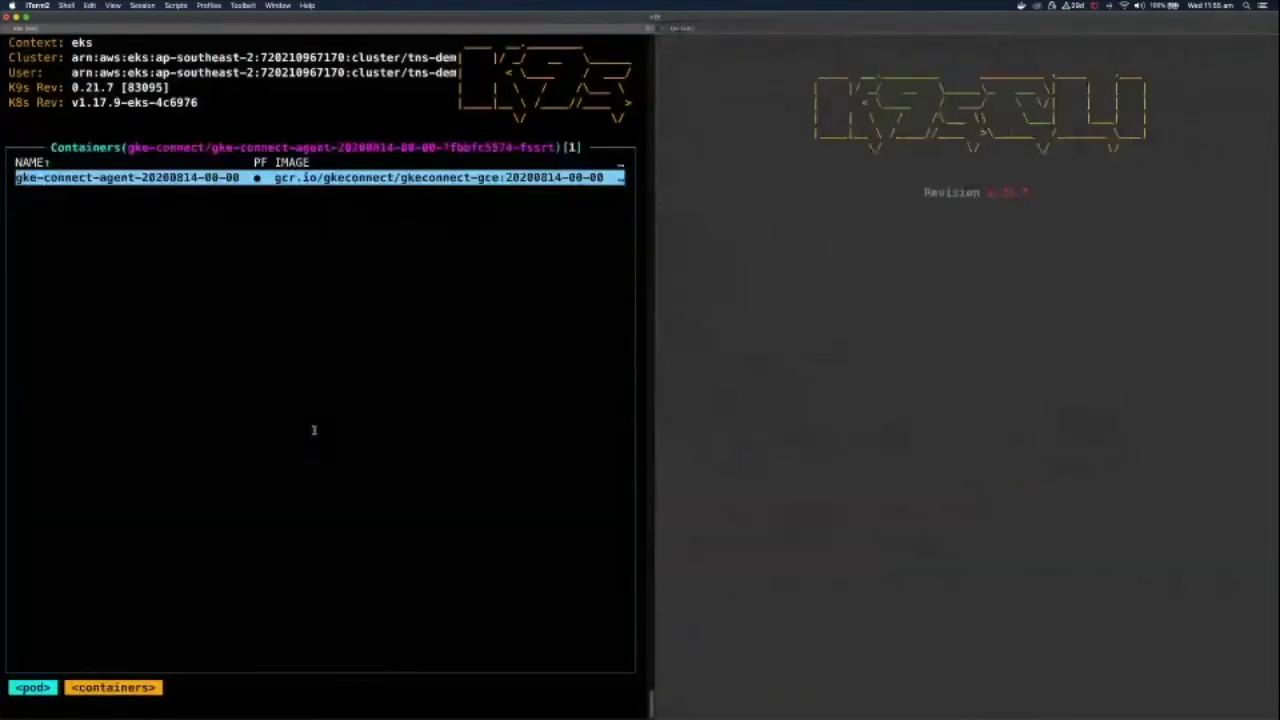
pyautogui.press('Return')
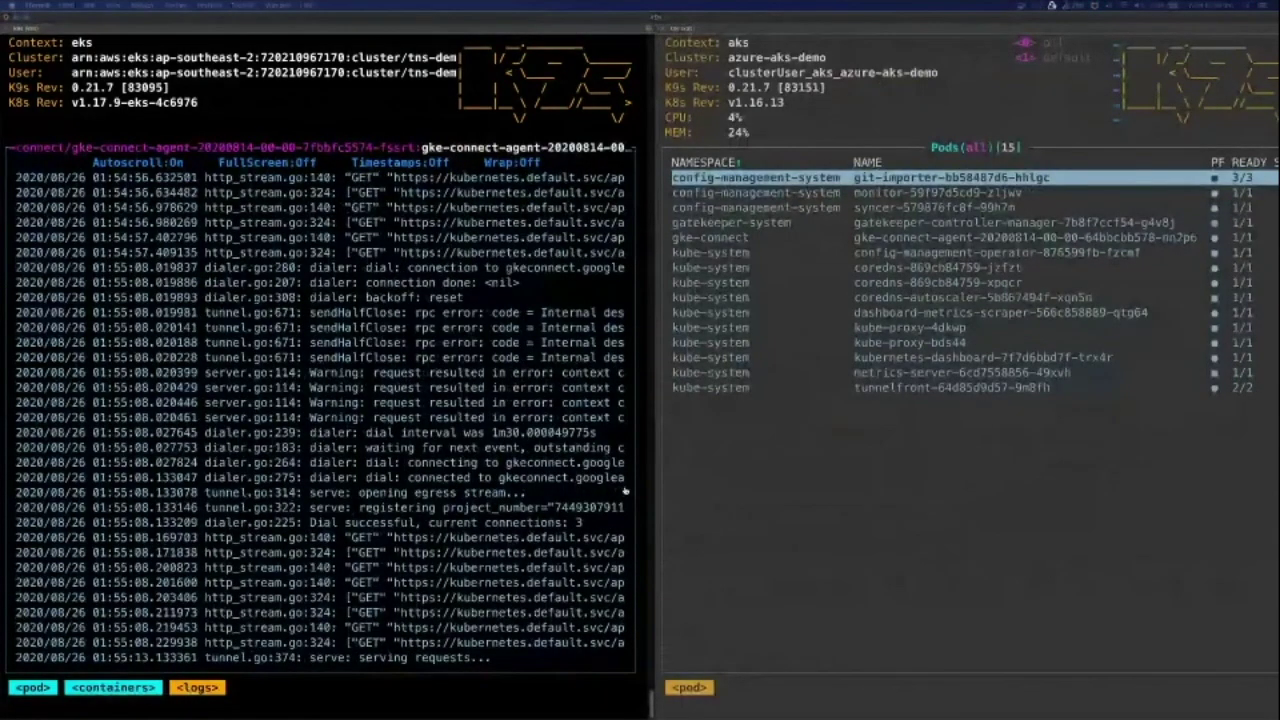
# - Switch to the Google Cloud console in Chrome and open the Anthos Clusters page
pyautogui.press('super+Tab')
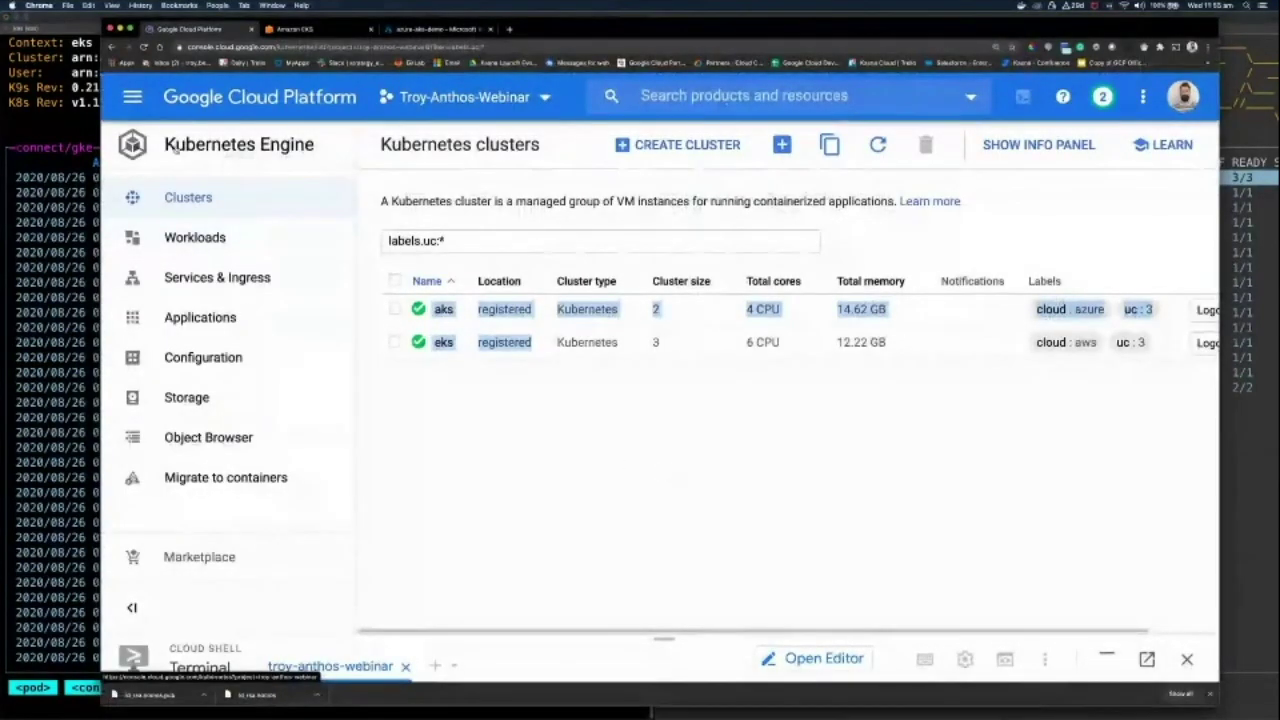
pyautogui.click(131, 96)
pyautogui.moveTo(250, 196)
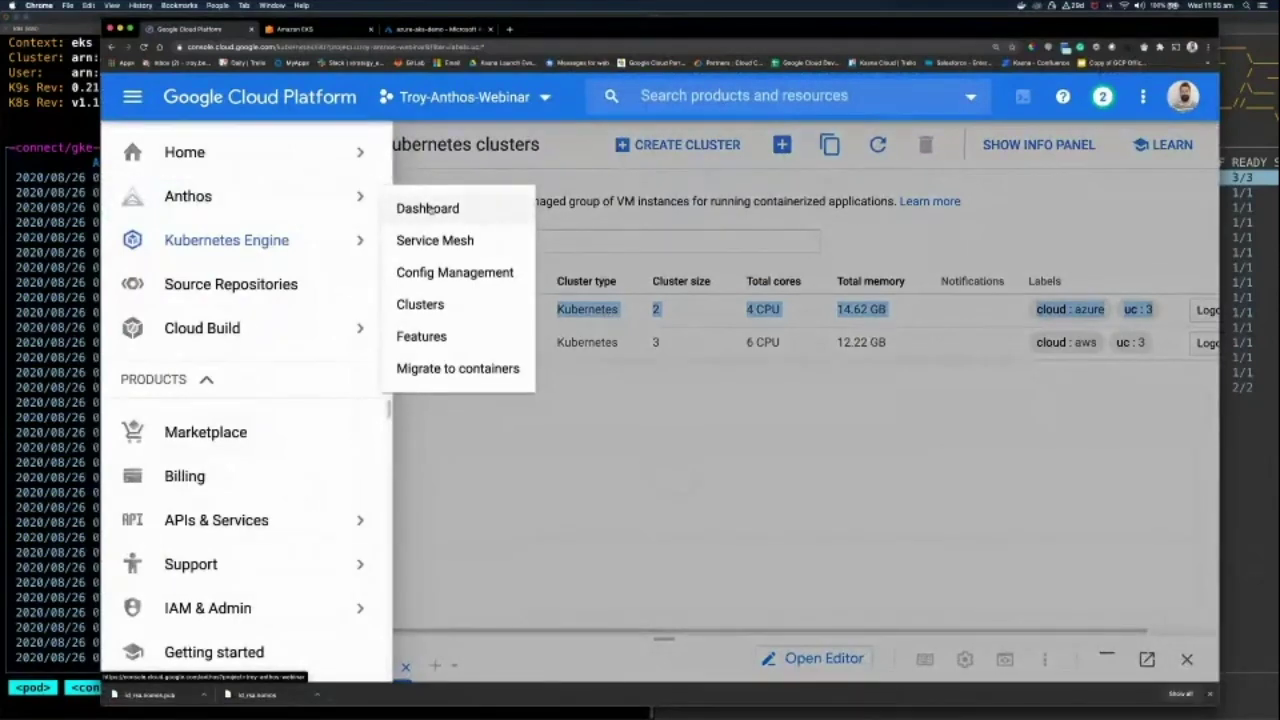
pyautogui.click(462, 302)
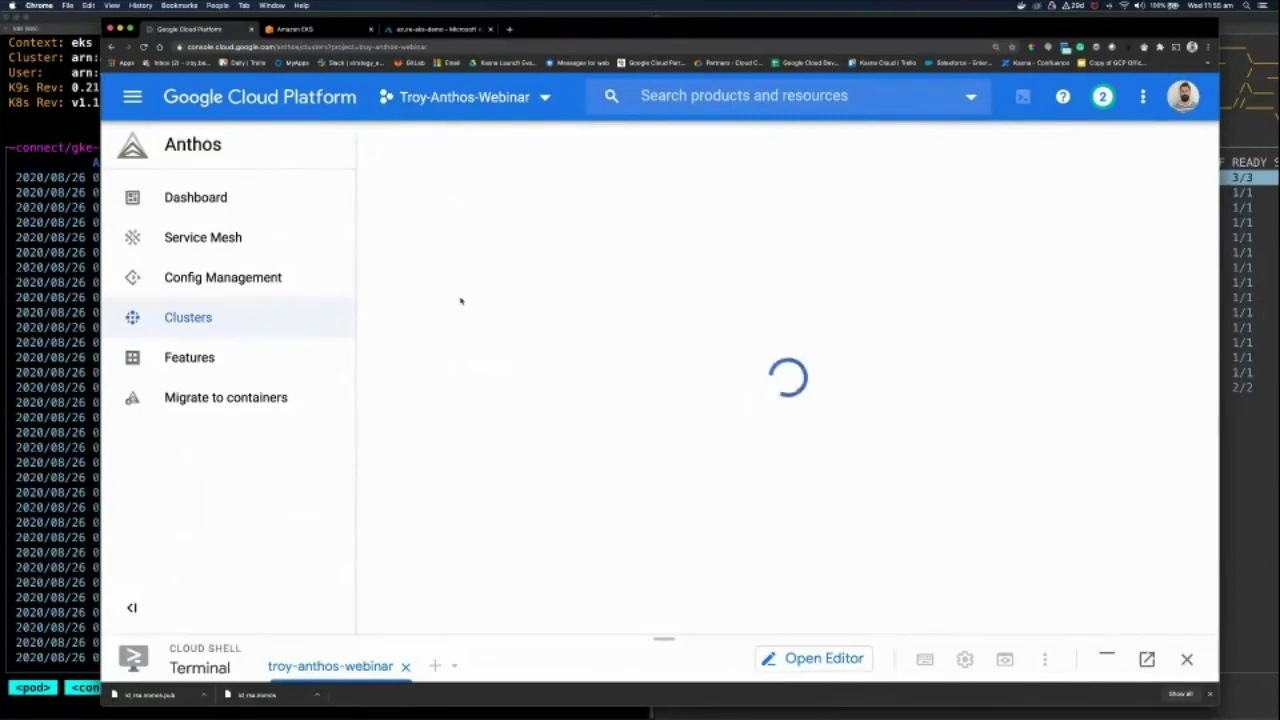
# - Highlight the aks and eks entries in the Anthos managed clusters table, then clear the highlighting
pyautogui.moveTo(454, 471); pyautogui.dragTo(428, 476)
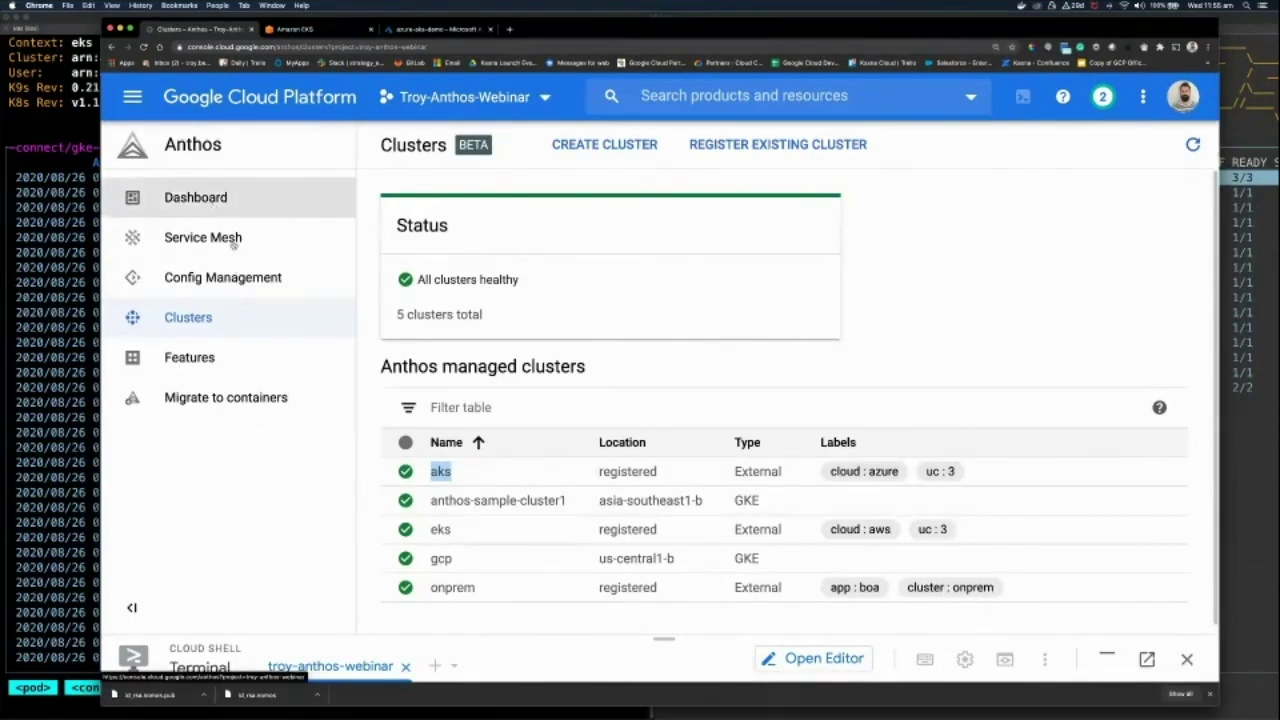
pyautogui.moveTo(453, 538); pyautogui.dragTo(419, 538)
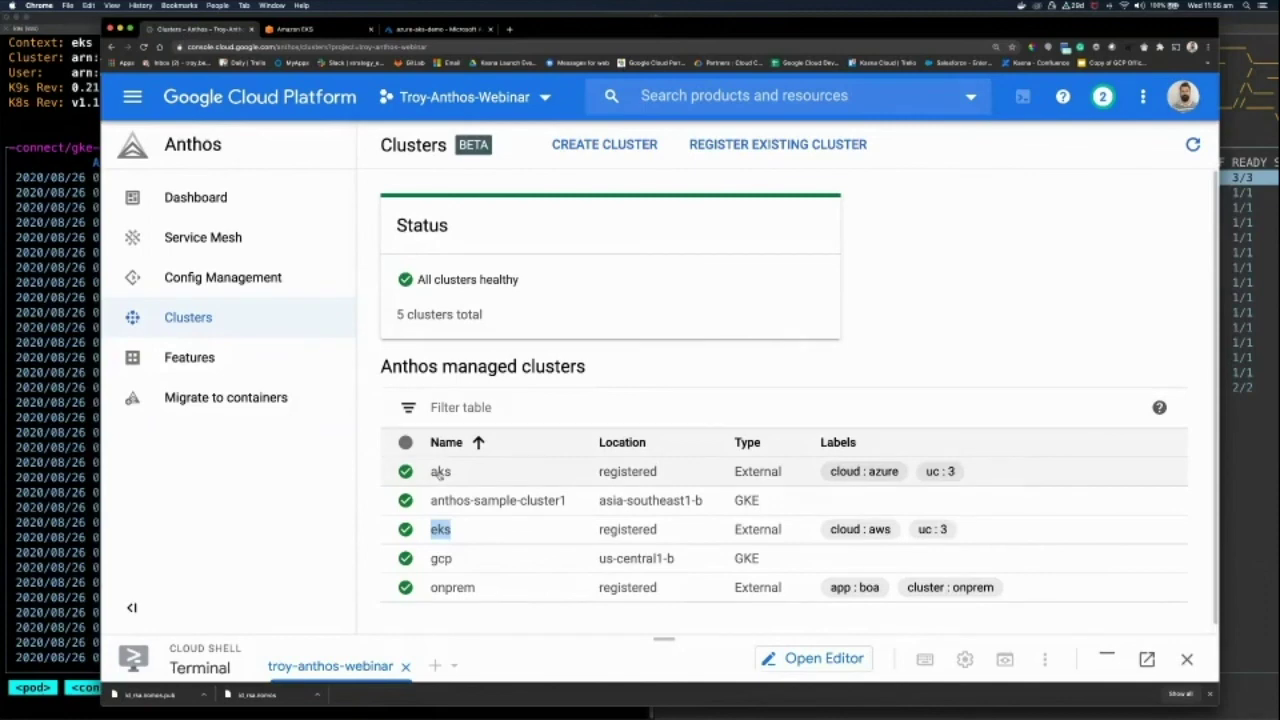
pyautogui.moveTo(452, 472); pyautogui.dragTo(432, 477)
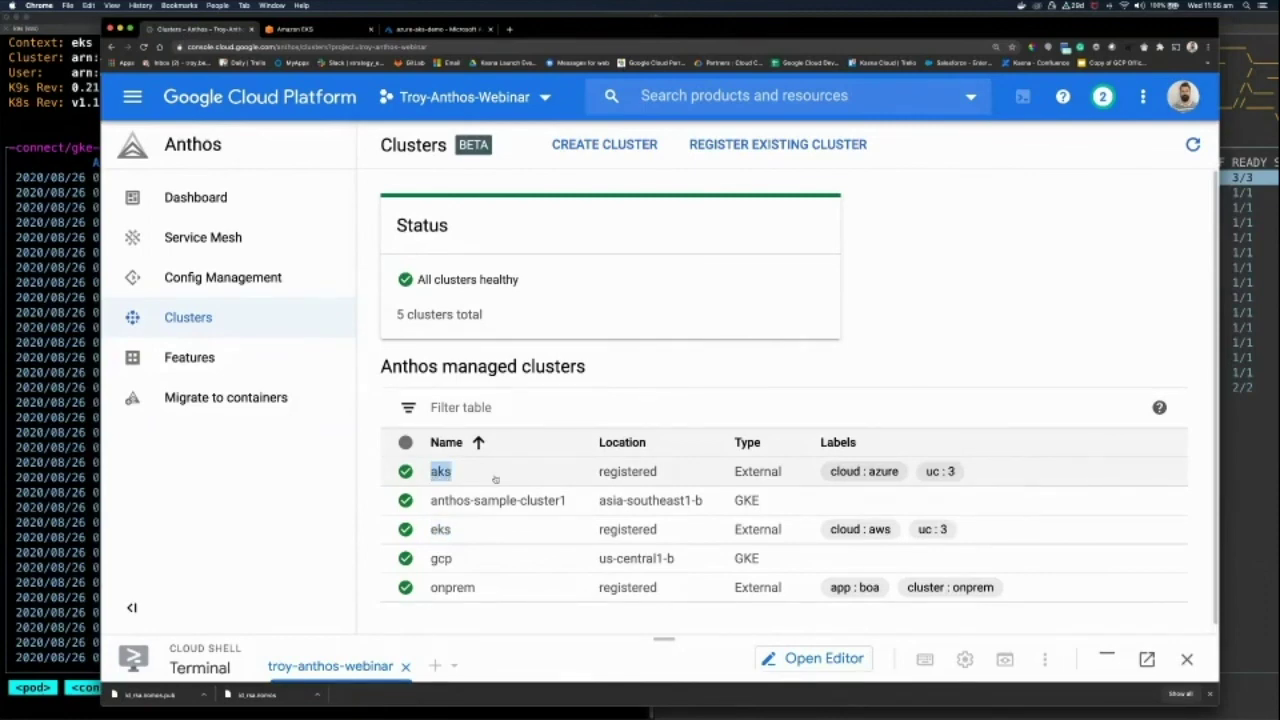
pyautogui.moveTo(794, 473); pyautogui.dragTo(422, 483)
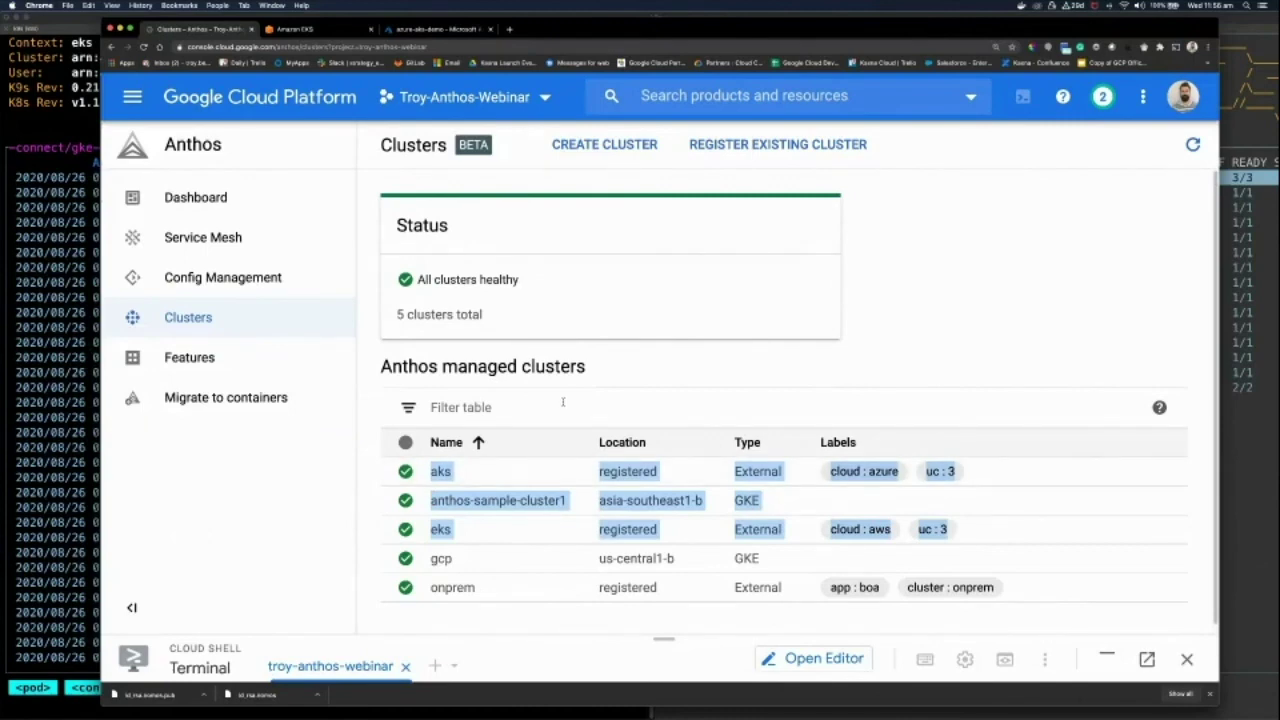
pyautogui.click(563, 402)
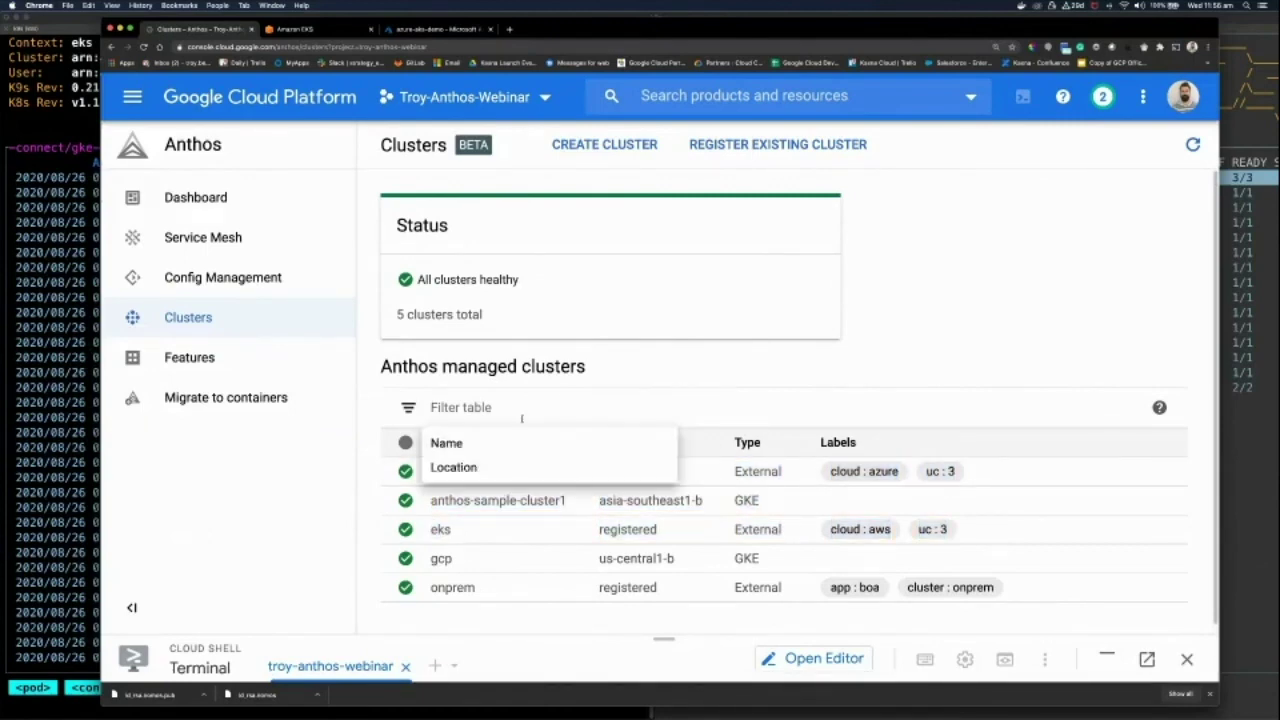
# - Open the Anthos Dashboard and enlarge the Cloud Shell terminal to about a third of the browser window
pyautogui.click(200, 200)
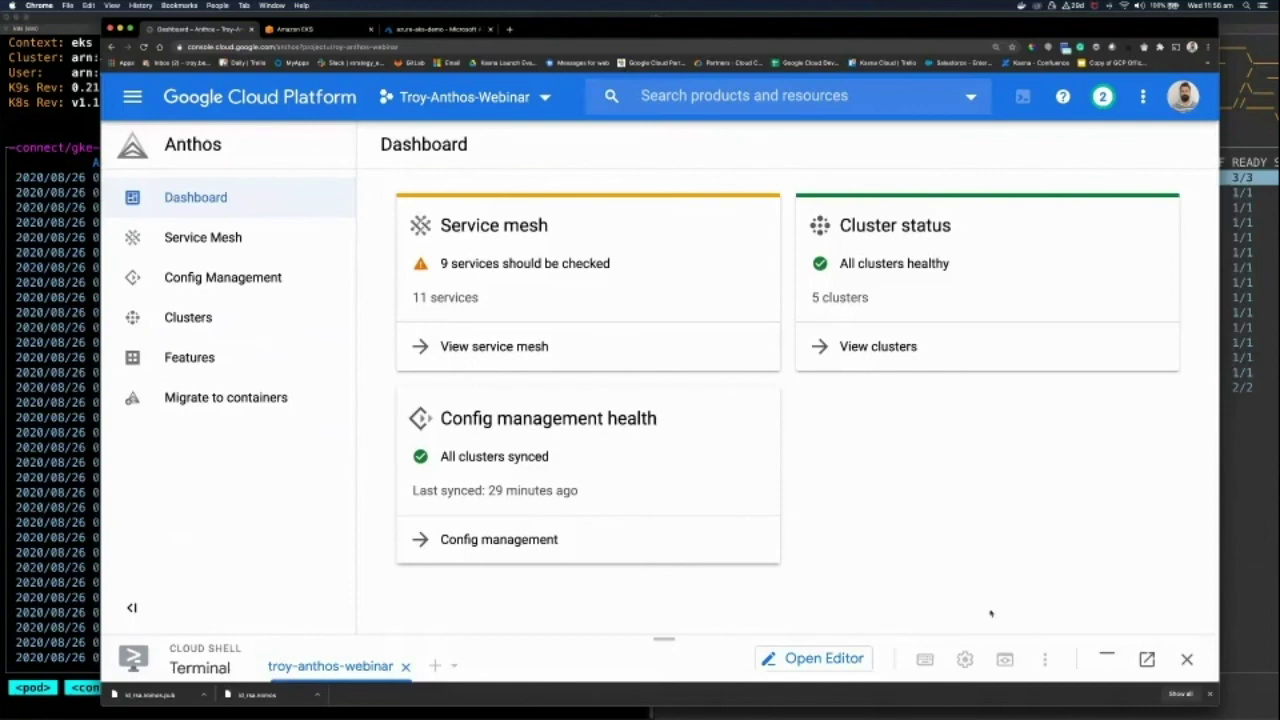
pyautogui.moveTo(665, 637); pyautogui.dragTo(628, 443)
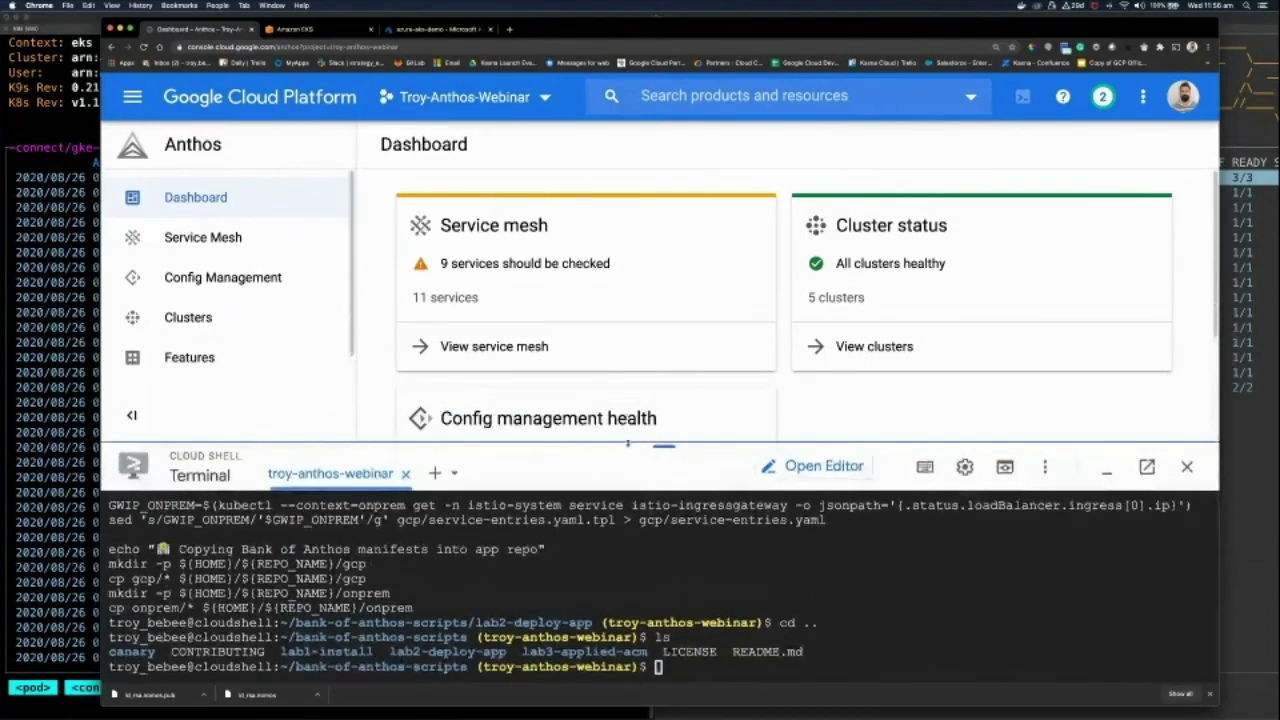